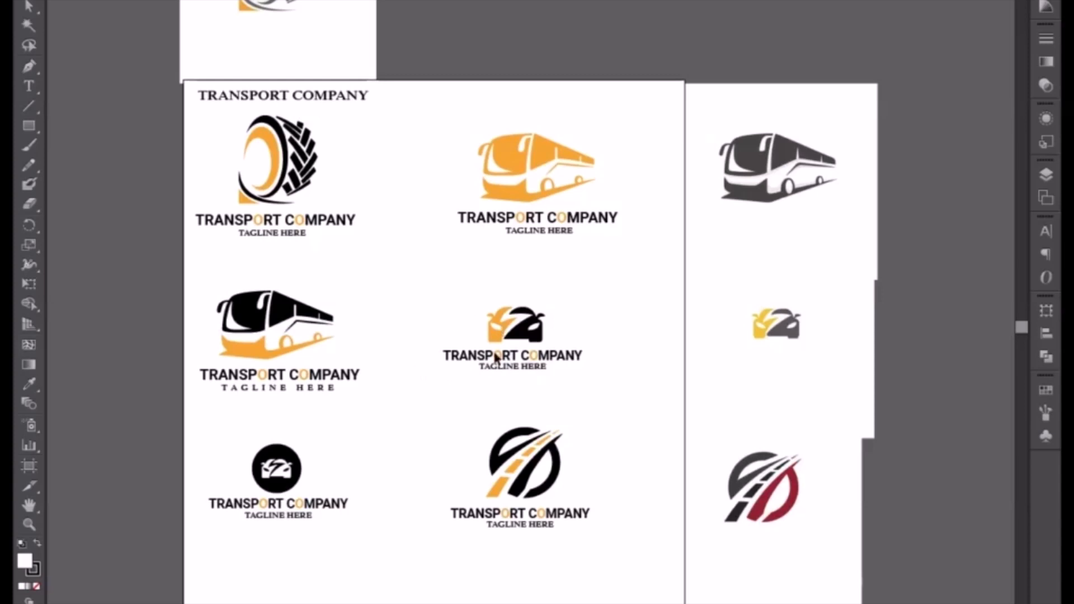
Bring the split orange-and-black car logo with its TRANSPORT COMPANY text from the logo sheet and place it above the red-and-green real estate banner
left_click_drag(469, 310, 547, 388)
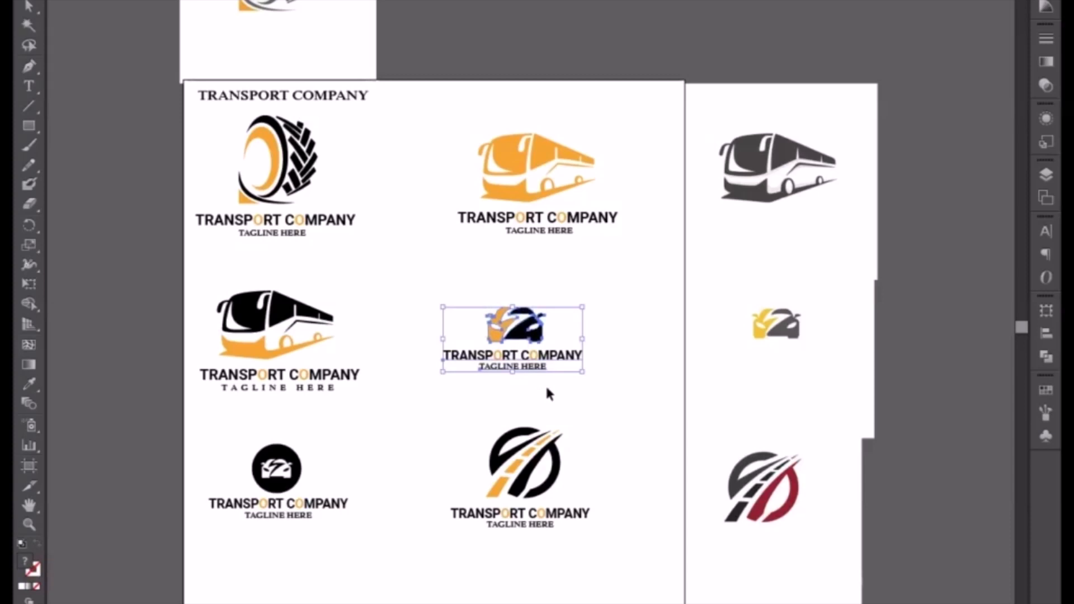
key("a")
key("v")
left_click_drag(478, 304, 202, 1)
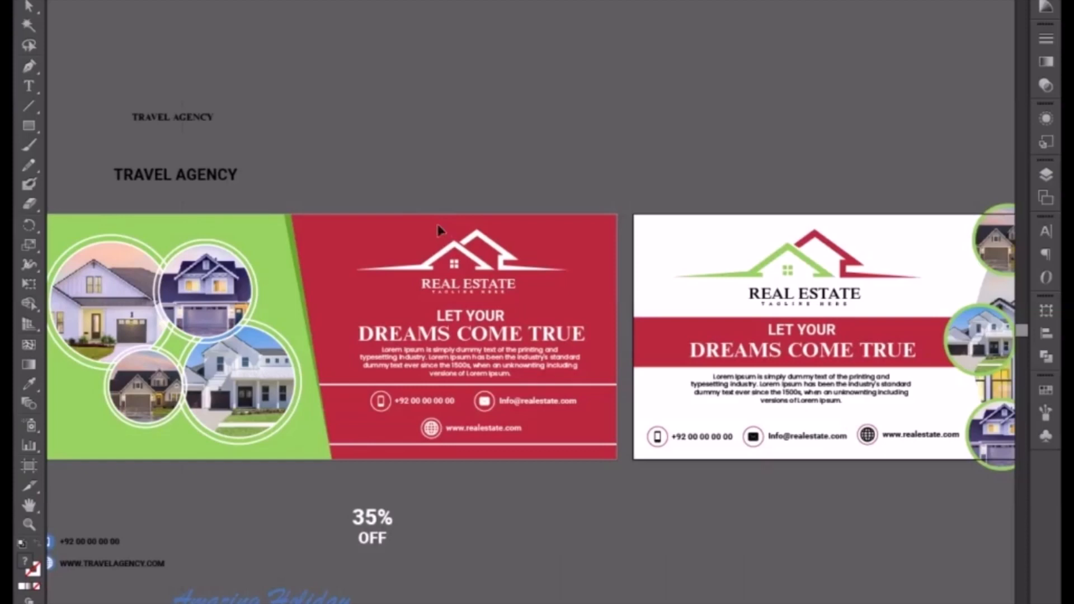
left_click_drag(437, 225, 448, 178)
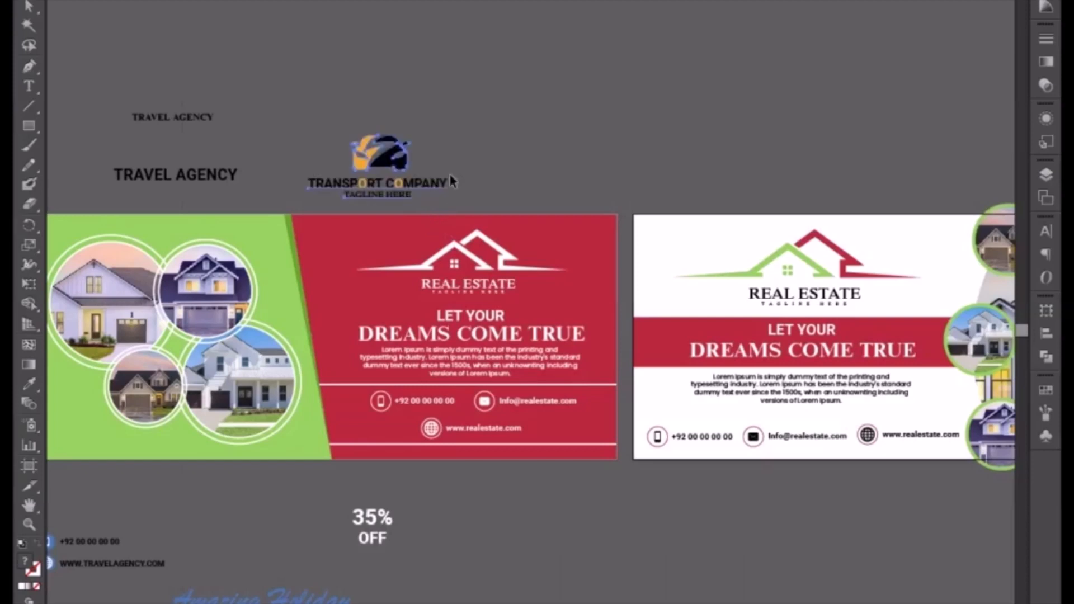
left_click(495, 136)
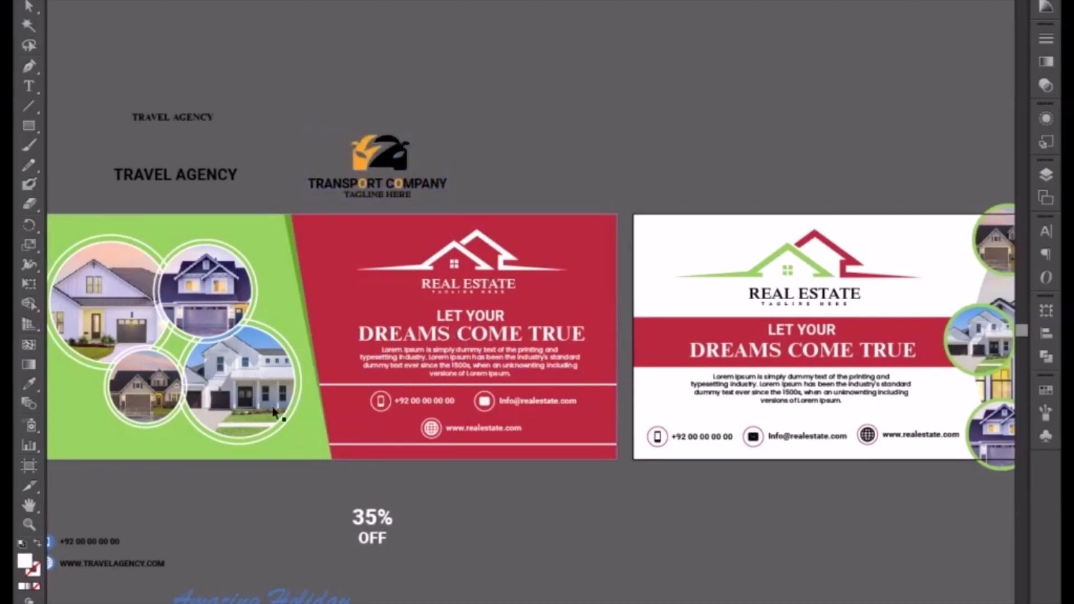
Delete the green panel and the circular house photos from the real estate banner, keeping the red panel and its text
left_click_drag(180, 245, 410, 238)
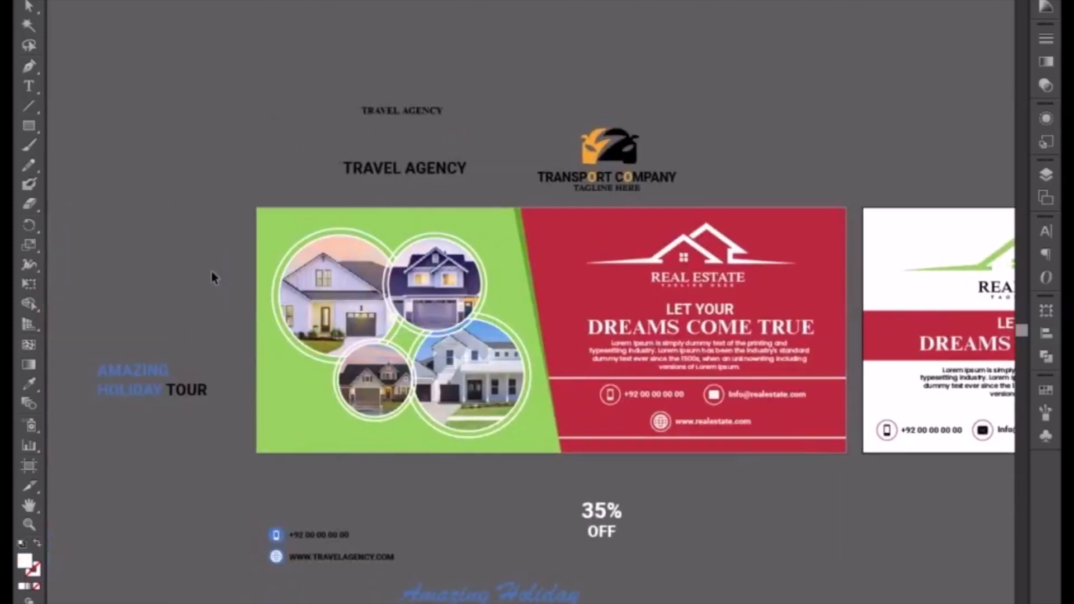
left_click_drag(238, 244, 531, 475)
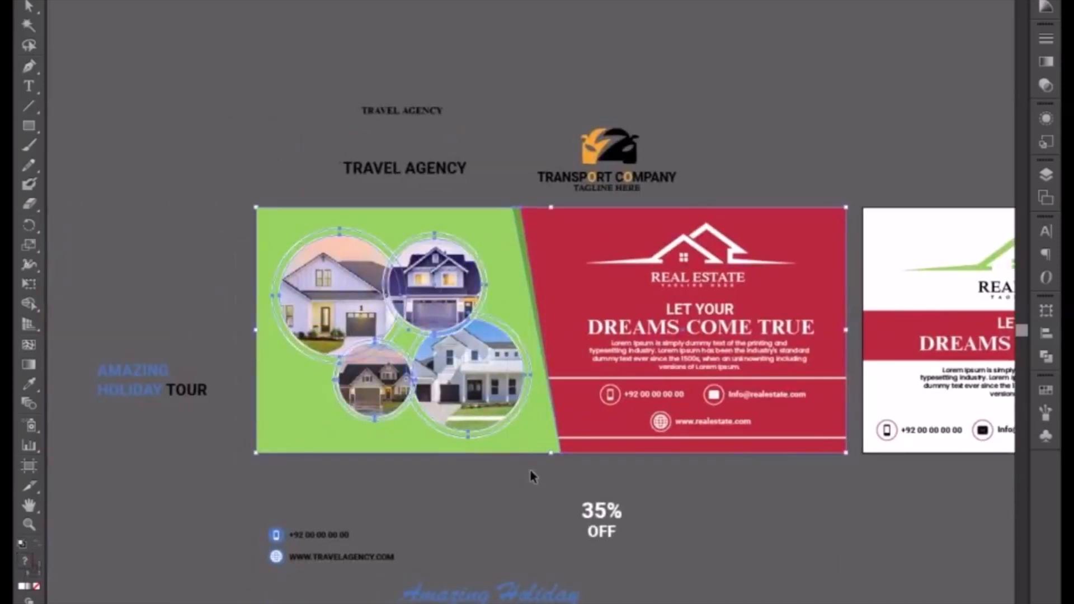
key("Delete")
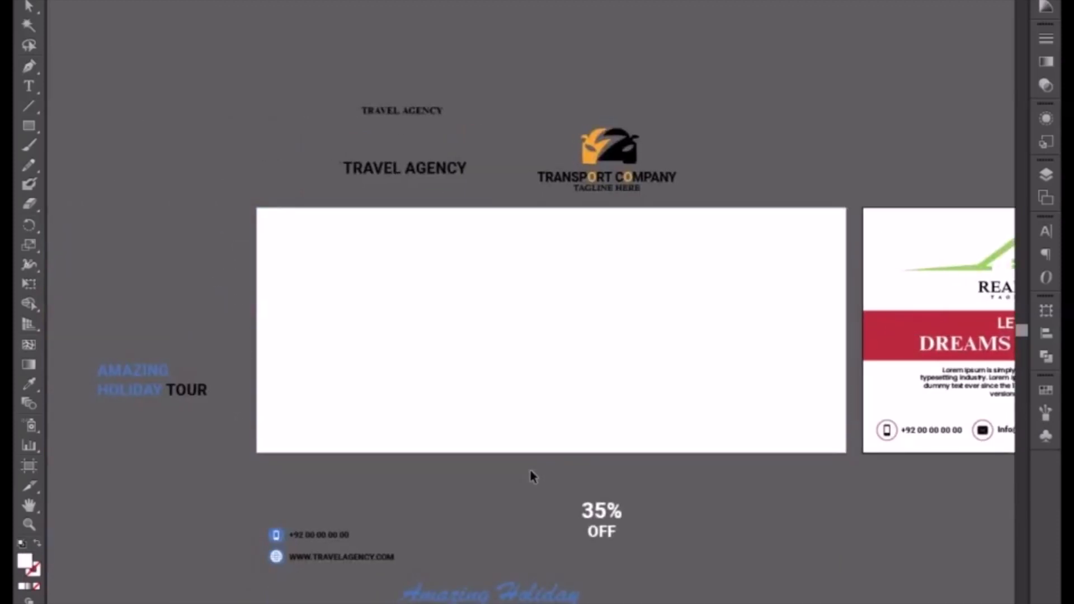
key("ctrl+z")
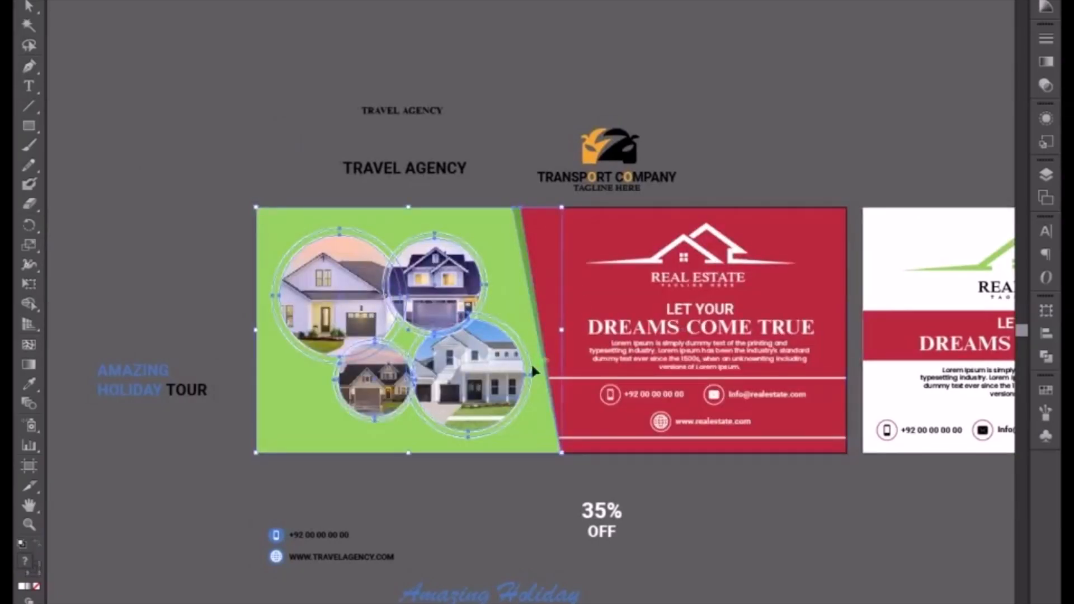
key("Delete")
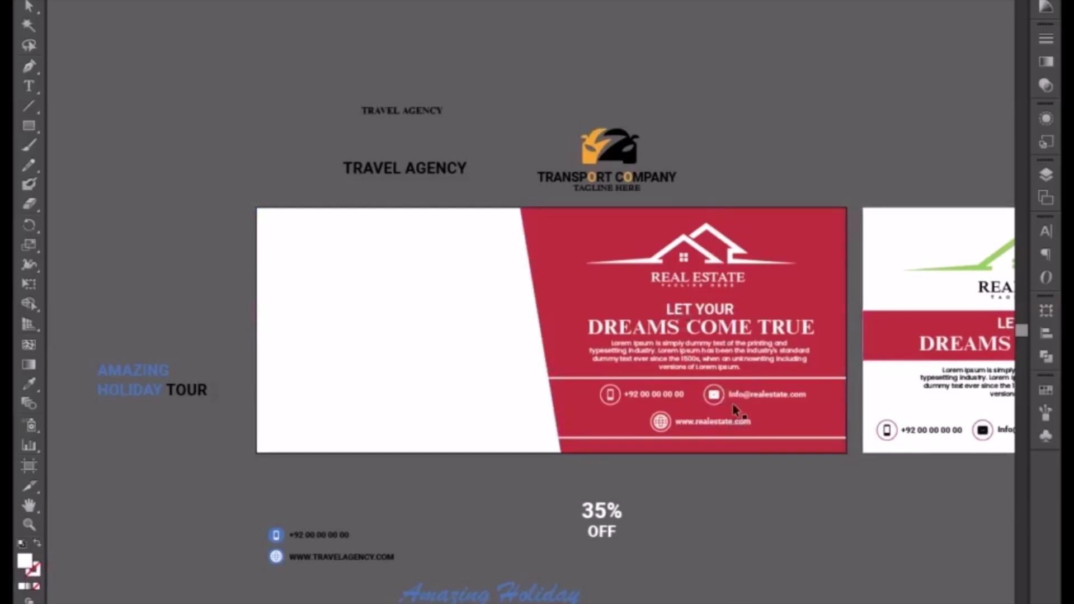
Move the contact details and the DREAMS COME TRUE headline with its paragraph off the red panel to below the artboard
left_click(726, 417)
left_click_drag(726, 417, 755, 597)
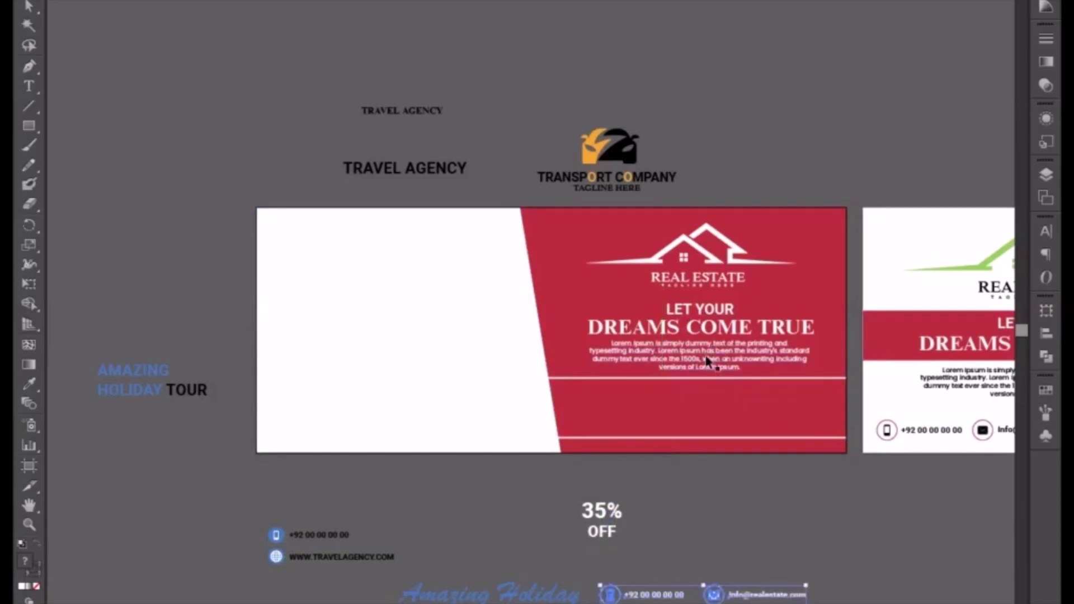
left_click(719, 352)
left_click(725, 327, "shift")
left_click(720, 313, "shift")
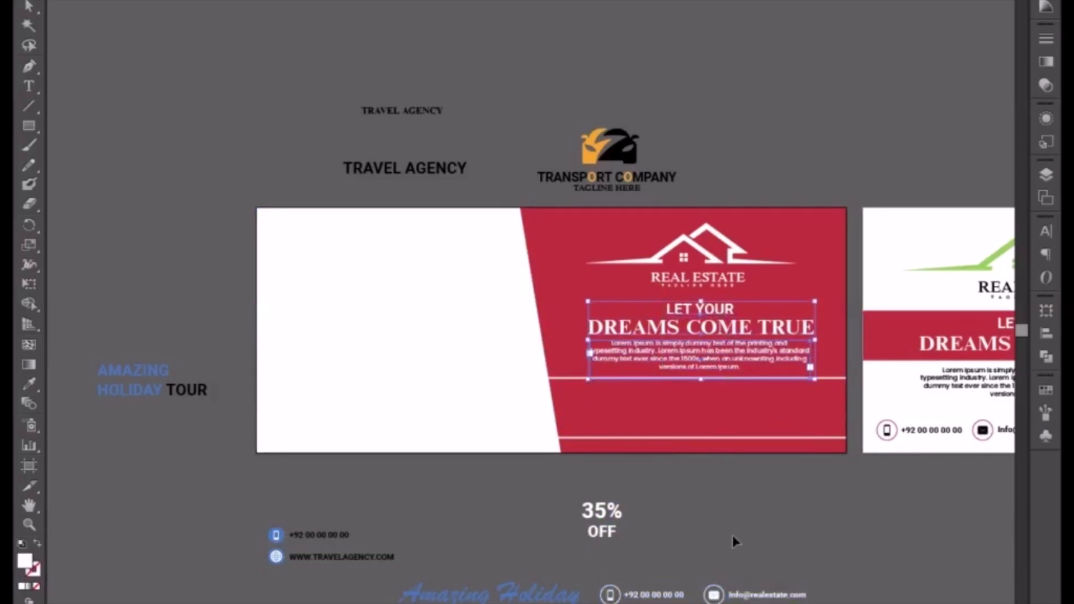
left_click_drag(733, 535, 734, 509)
Shift the 35% OFF text to the left so it clears the headline block
left_click(585, 509)
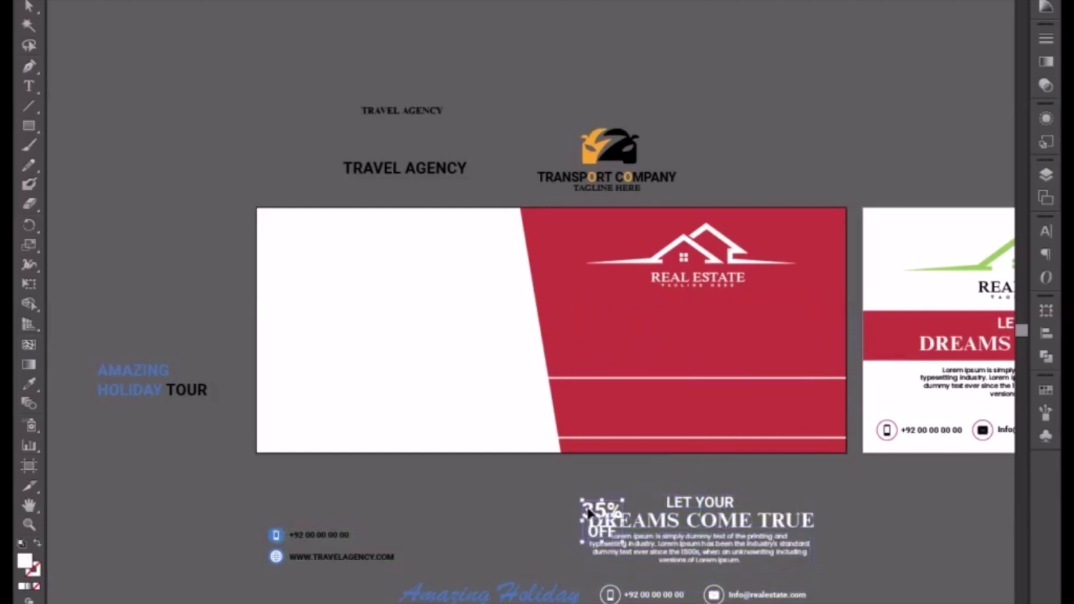
key("shift+Left")
key("shift+Left")
key("shift+Left")
key("shift+Left")
key("shift+Left")
key("shift+Left")
key("shift+Left")
key("shift+Left")
key("shift+Left")
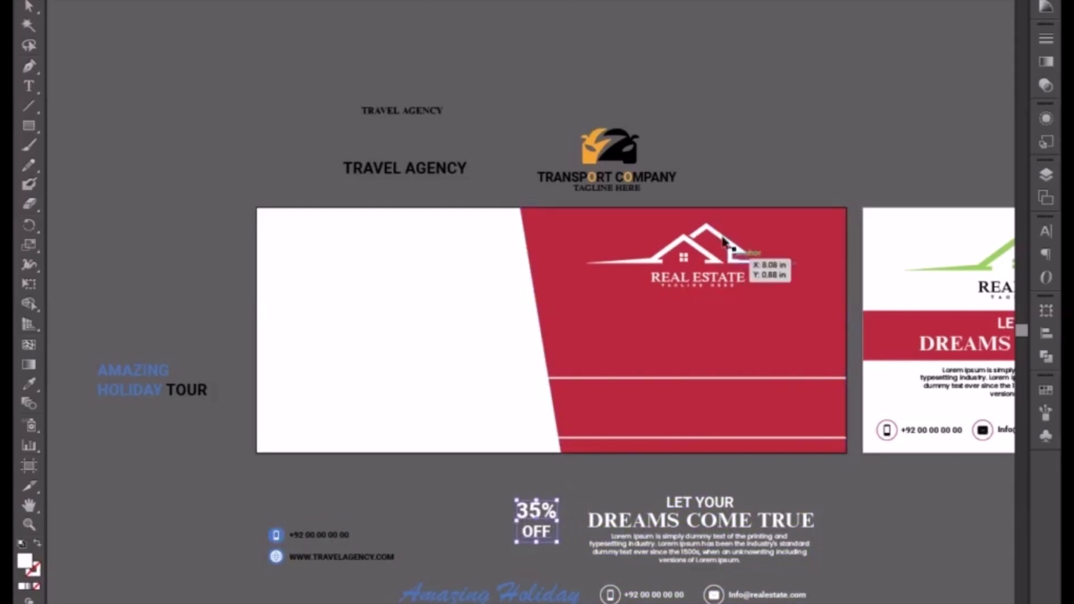
Delete the remaining red panel, divider lines and real estate logo from the artboard
left_click_drag(723, 192, 754, 467)
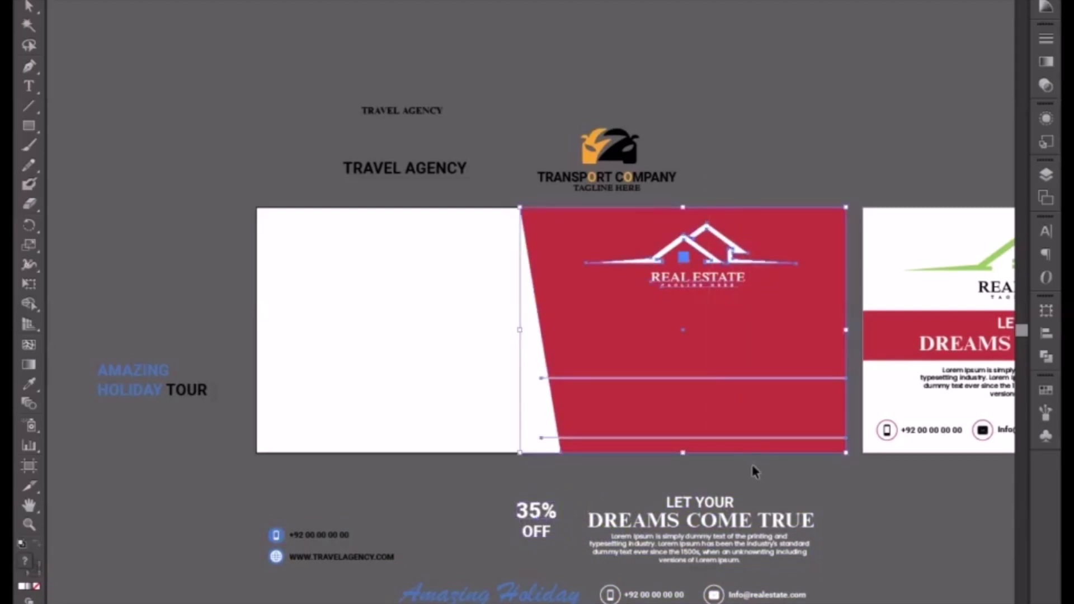
key("Delete")
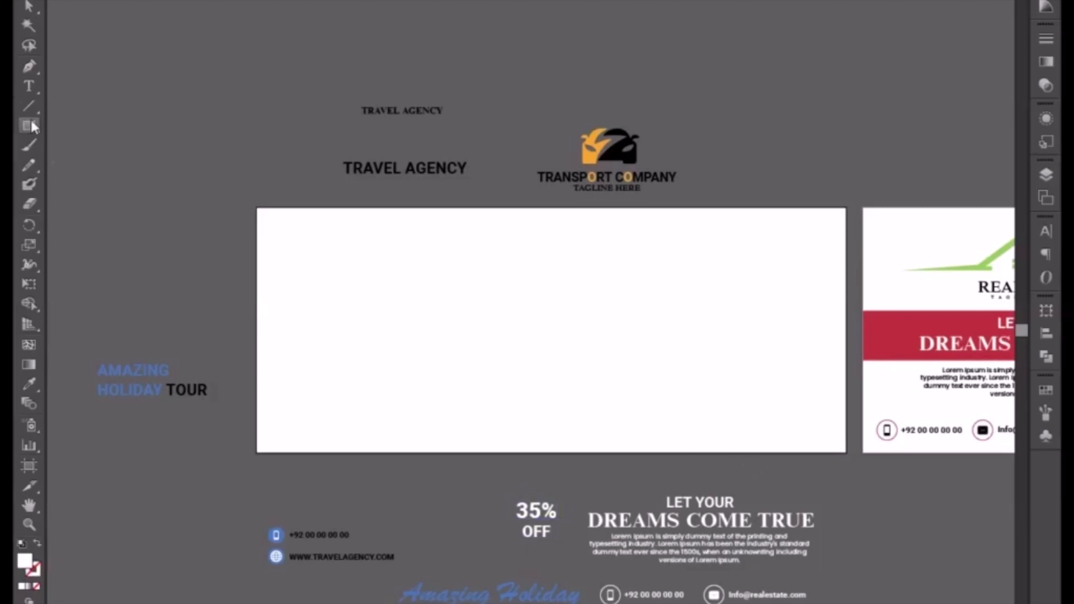
Draw a closed four-sided shape with the Pen tool in the artboard's lower-left corner, rising to about half the artboard's height
left_click(29, 67)
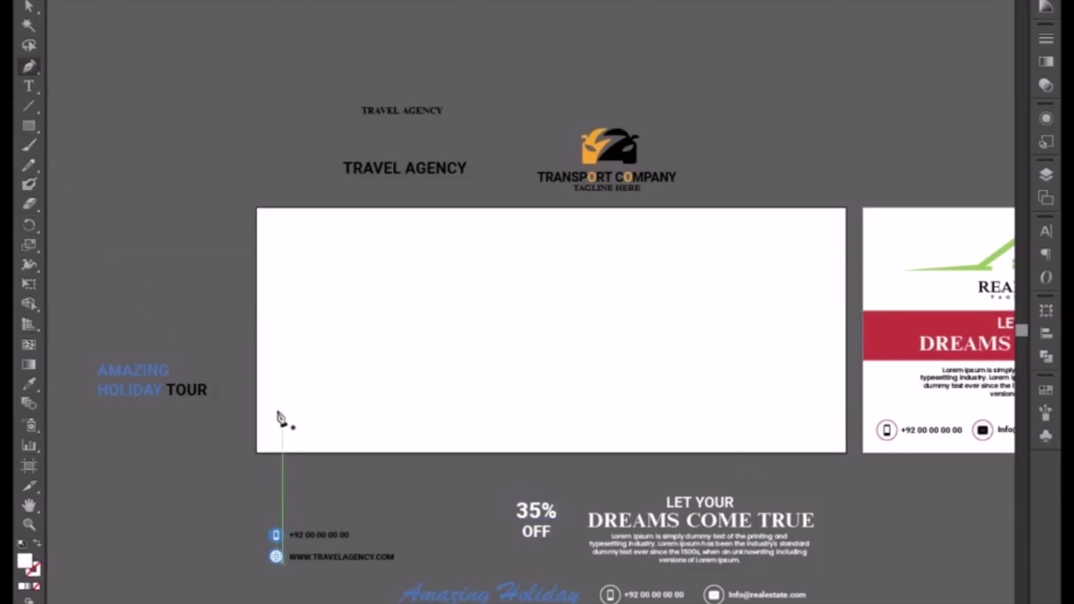
left_click(256, 336)
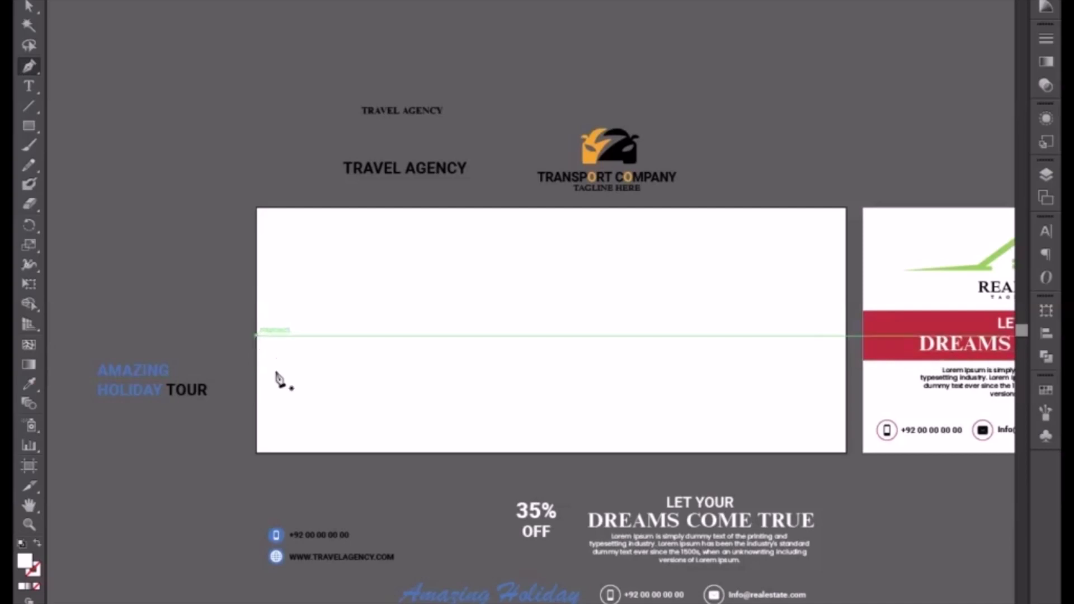
left_click(373, 405)
left_click(357, 453)
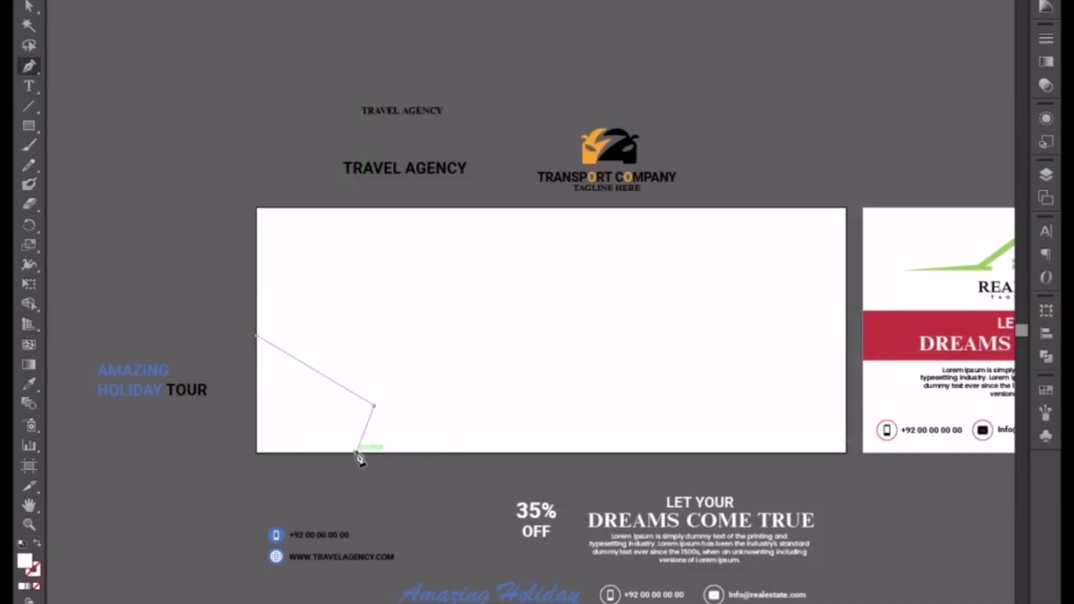
left_click(256, 453)
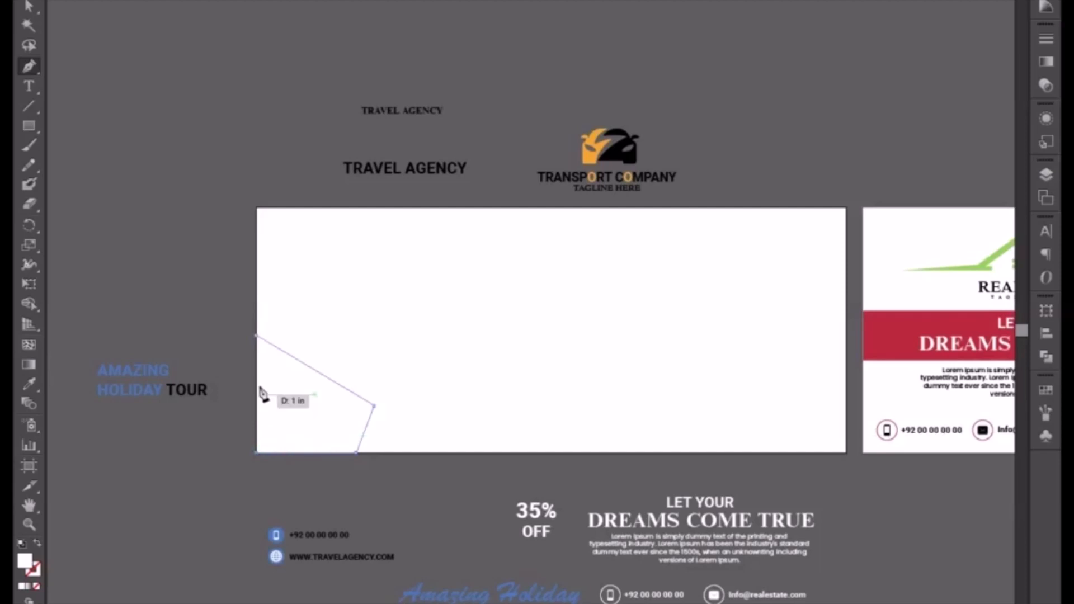
left_click(256, 337)
Fill the corner shape with the orange sampled from the car logo and deselect it
left_click(29, 384)
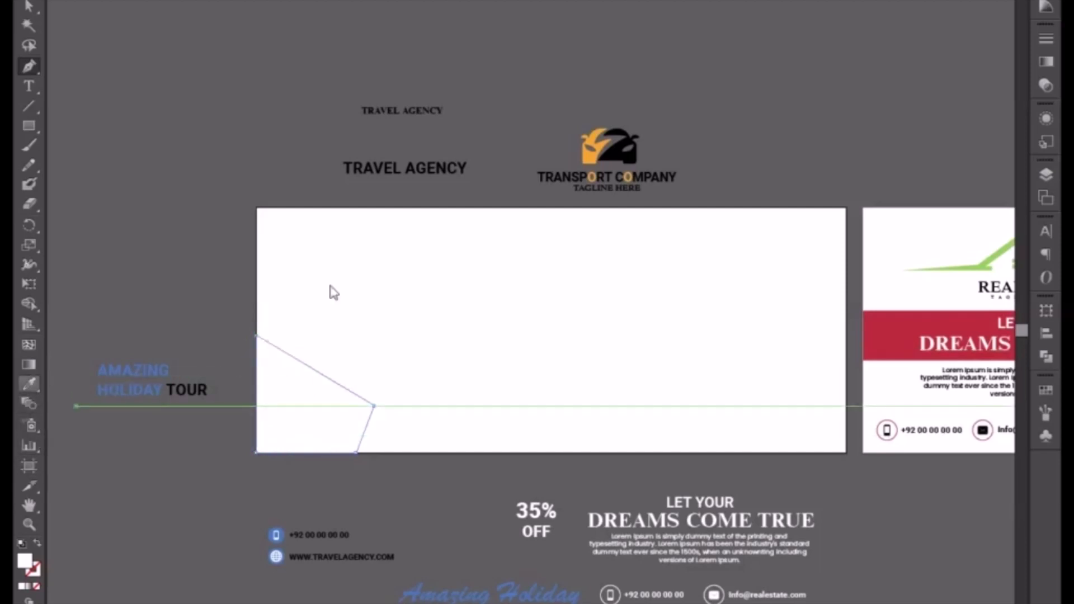
left_click(593, 140)
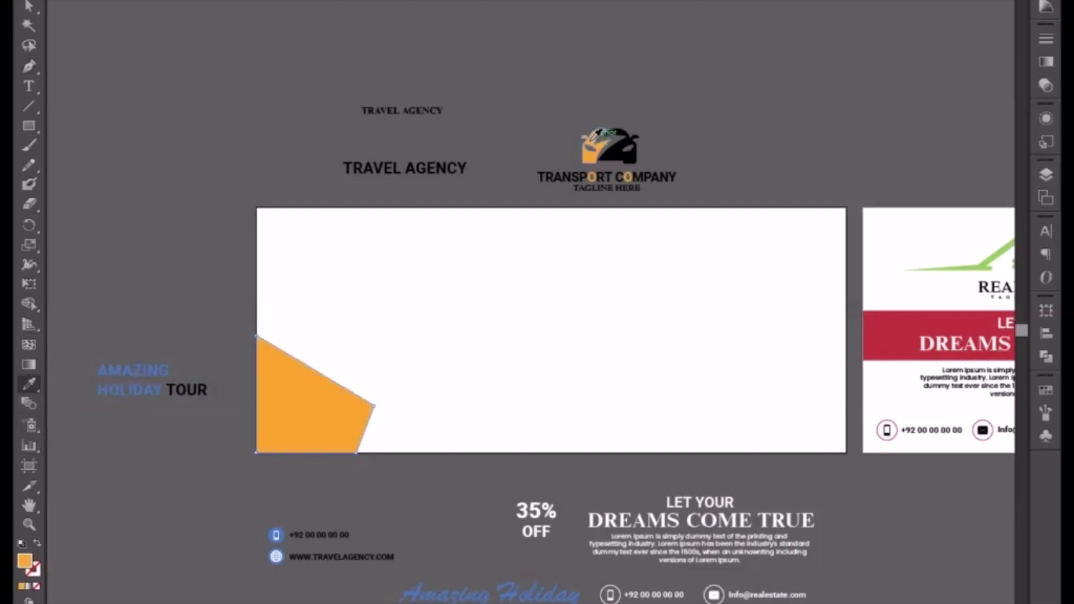
key("v")
left_click(379, 408)
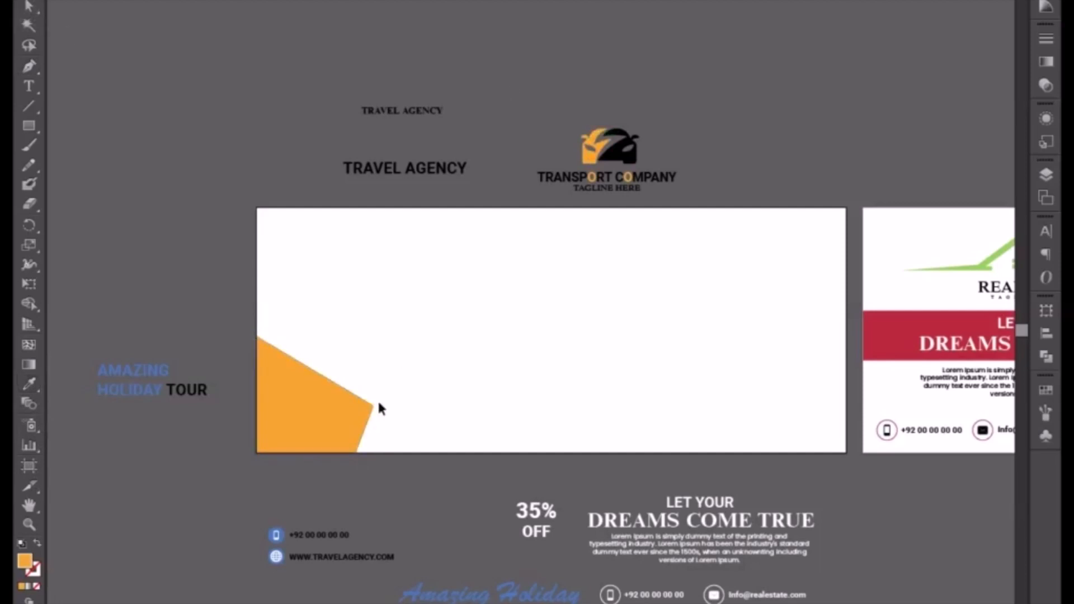
Duplicate the orange corner shape slightly down and to the right, and fill the copy with the black of the word TOUR
left_click(311, 419)
key("ctrl+plus")
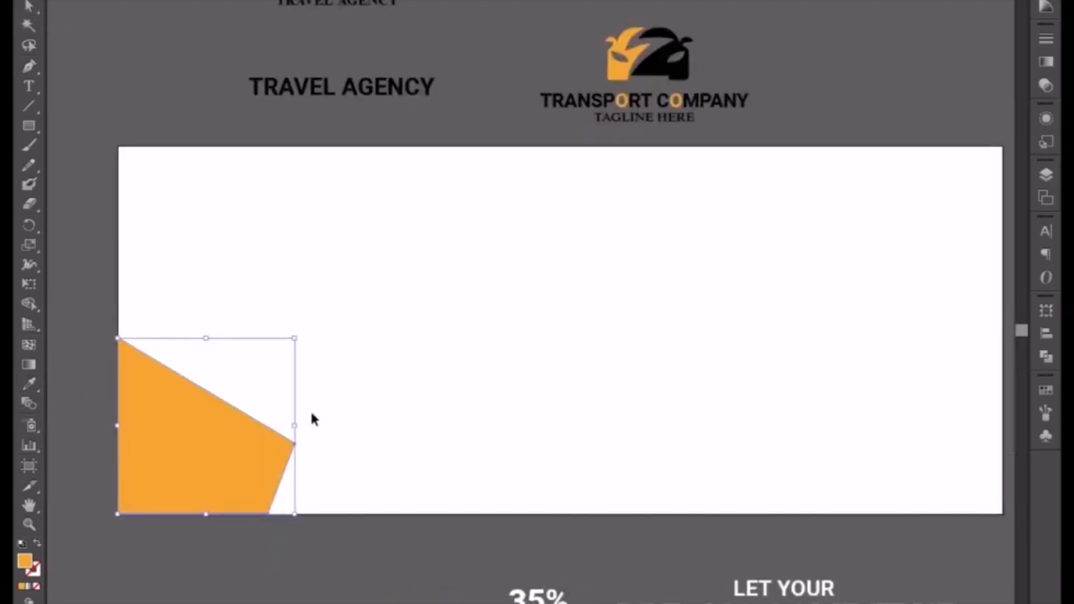
left_click_drag(269, 402, 441, 339)
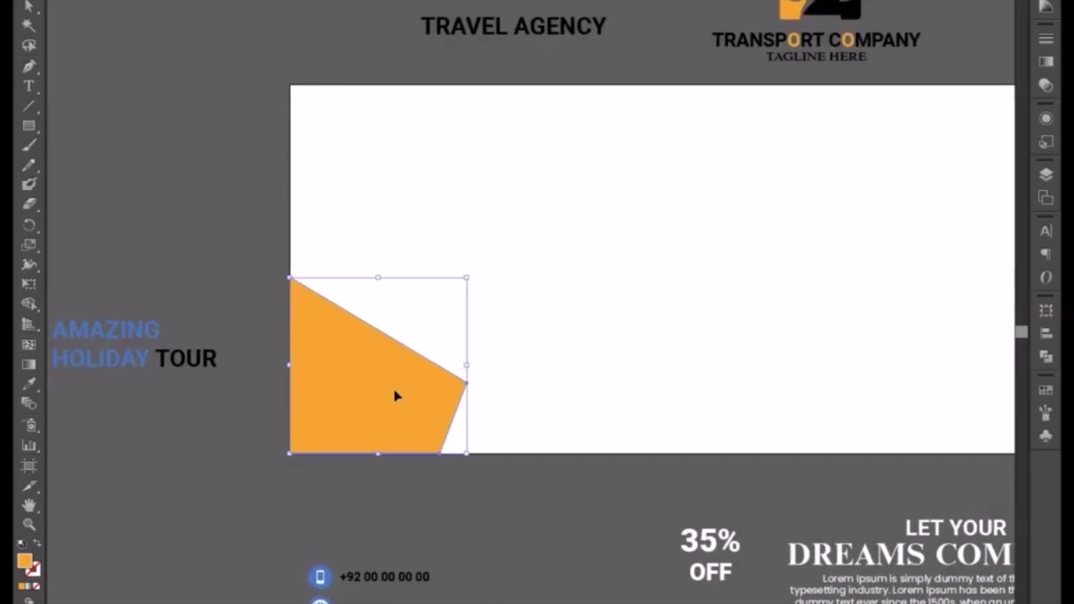
left_click_drag(397, 399, 403, 403)
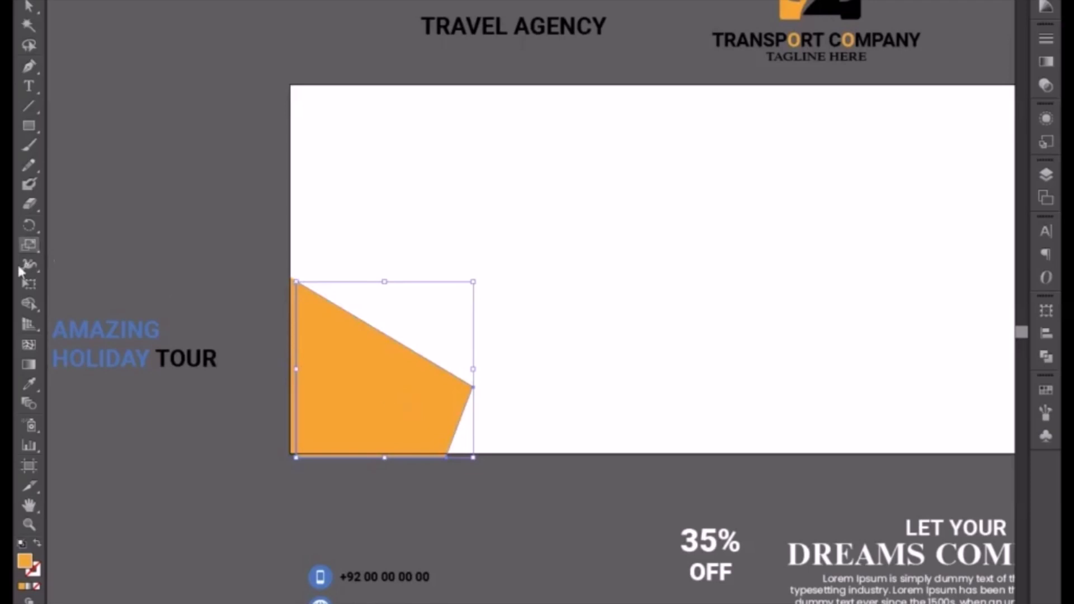
left_click(28, 384)
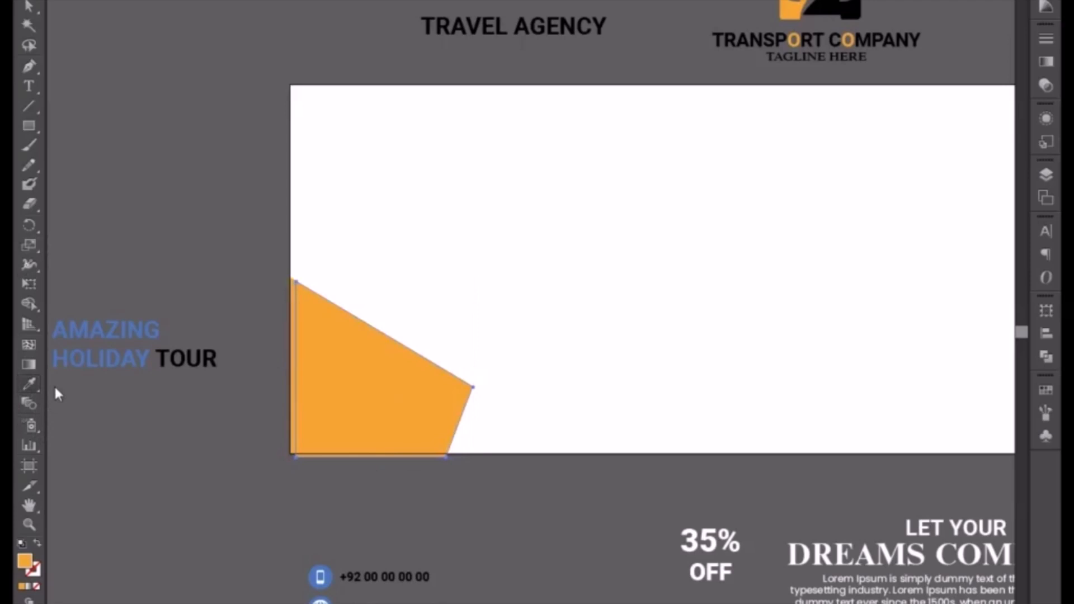
left_click(211, 363)
key("v")
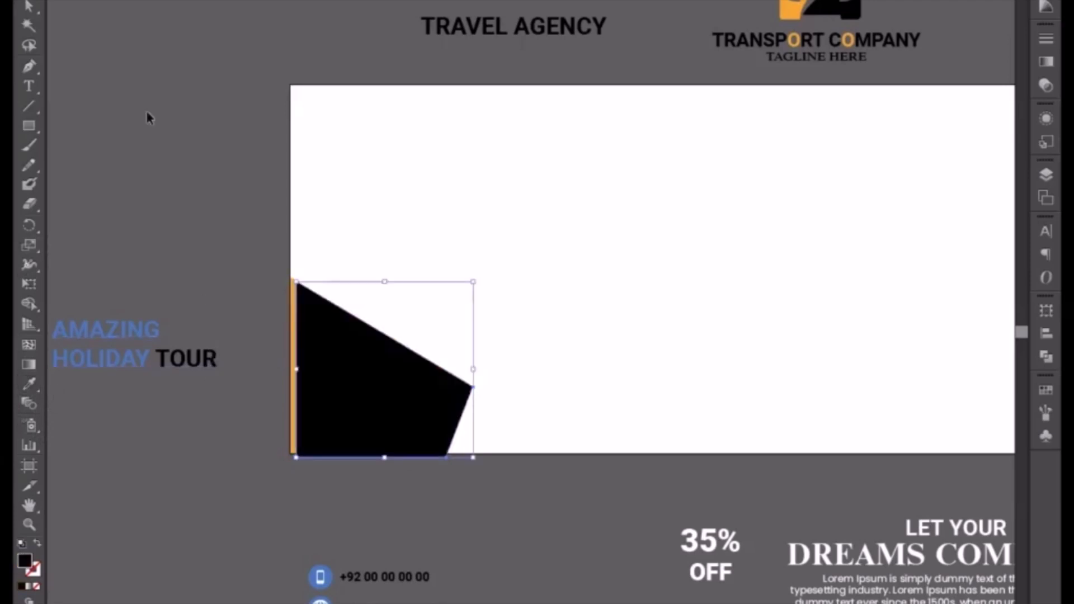
Send the black copy behind the orange corner shape and deselect it
right_click(384, 423)
mouse_move(425, 603)
left_click(593, 603)
left_click(570, 436)
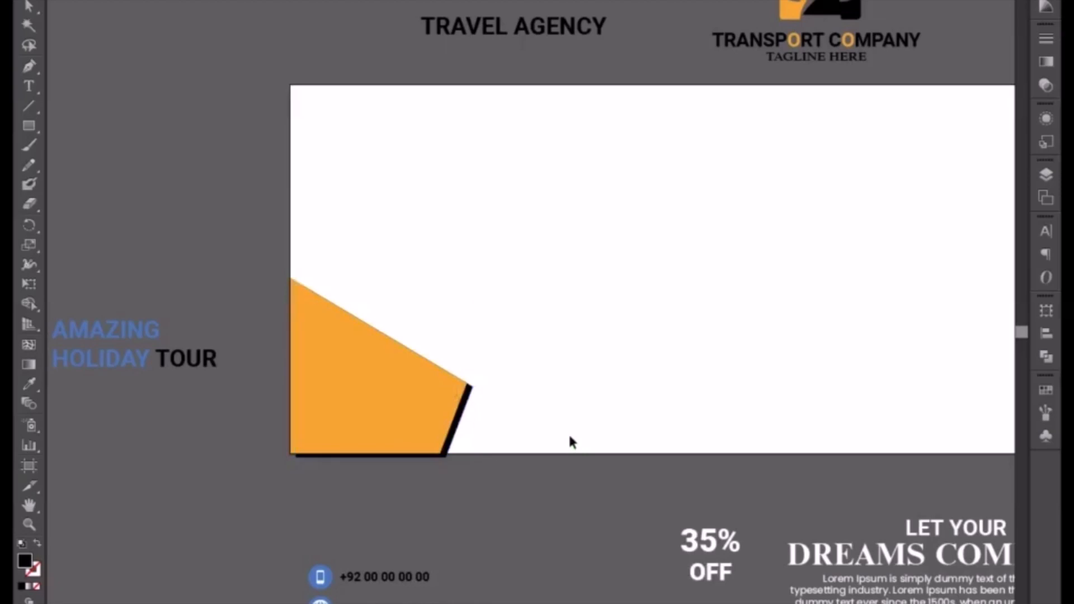
Move the black shape's two bottom anchor points onto the artboard's bottom edge, in line with the orange shape's bottom corners
key("a")
left_click(446, 456)
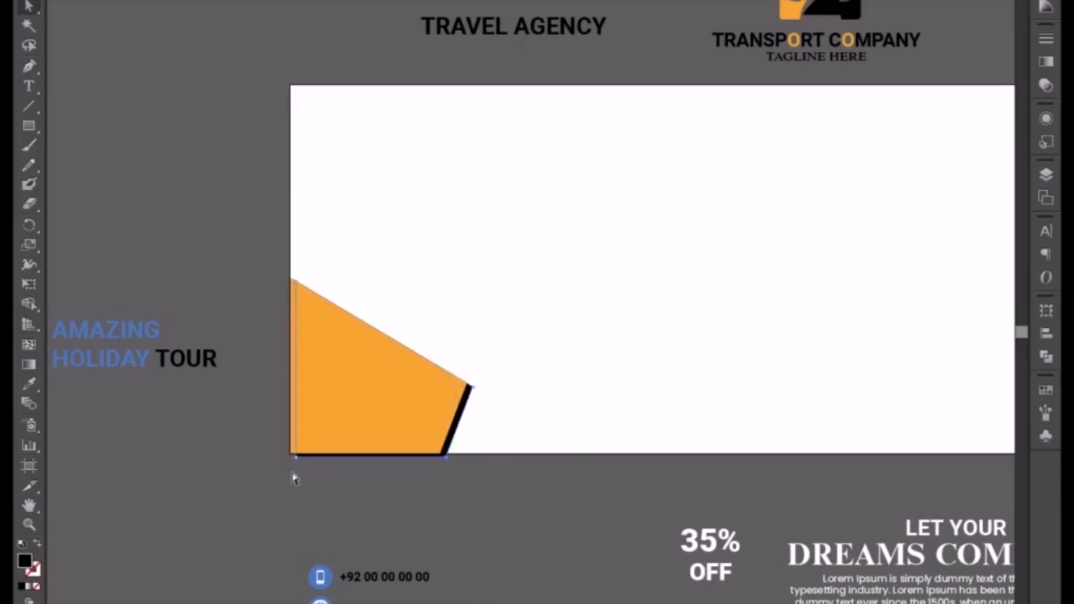
mouse_move(296, 456)
left_mouse_down()
mouse_move(306, 450)
mouse_move(302, 459)
left_mouse_up()
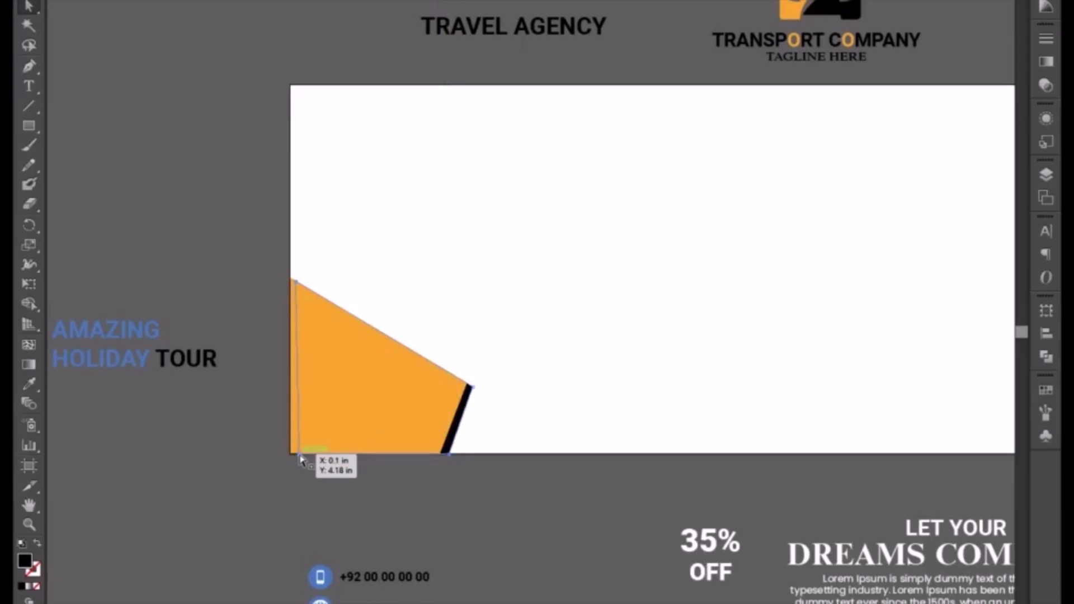
key("Left")
key("Left")
key("Left")
key("Left")
key("Left")
key("Left")
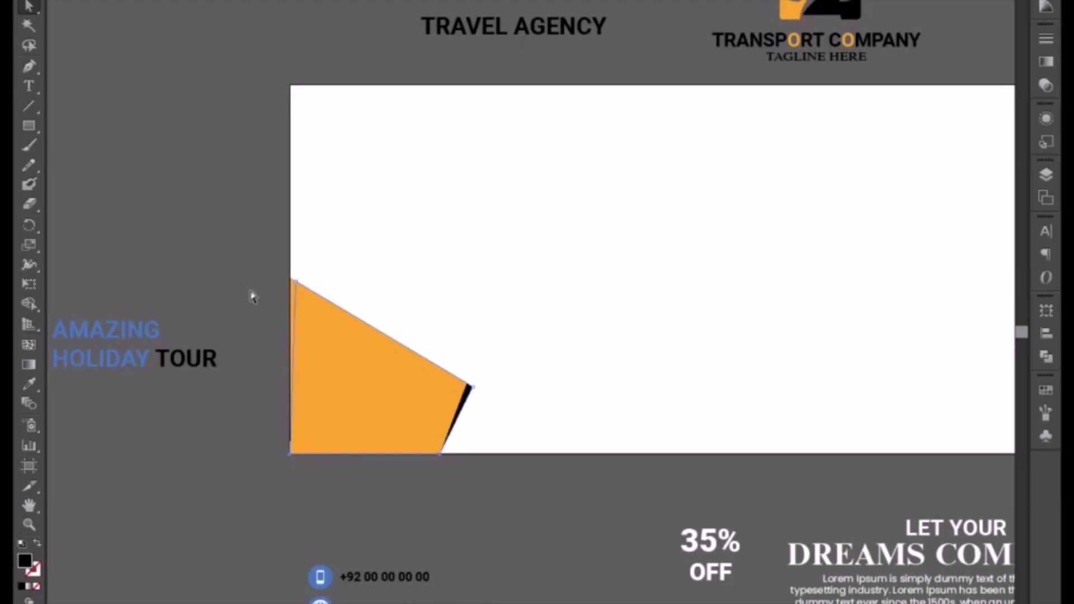
Align the black shape's top-left anchor point with the artboard's left edge, just above the orange shape's top corner
left_click_drag(293, 282, 288, 277)
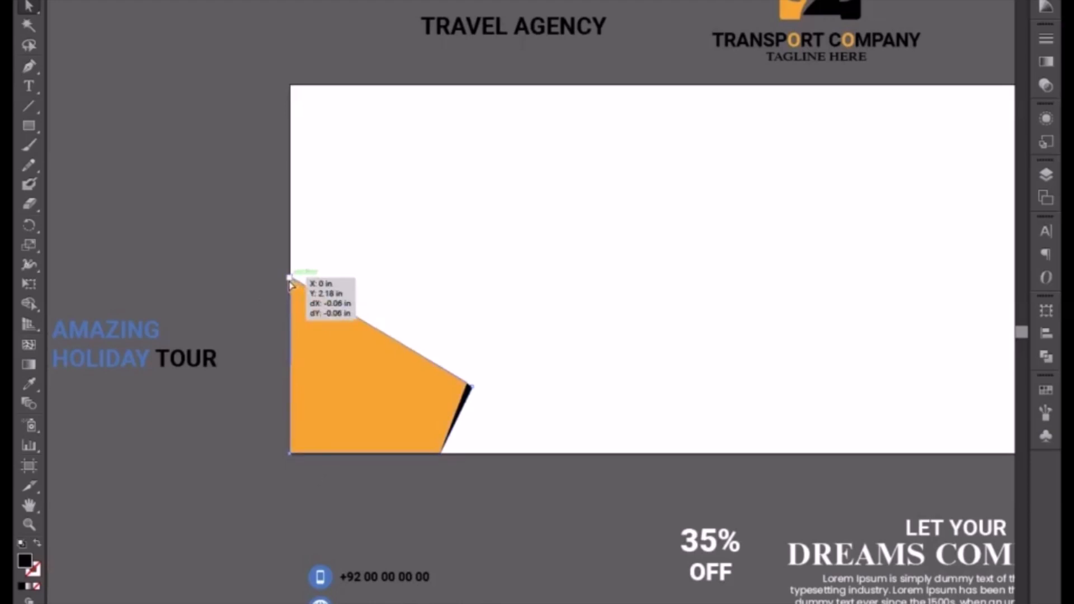
left_click(357, 297)
left_click_drag(352, 376, 609, 351)
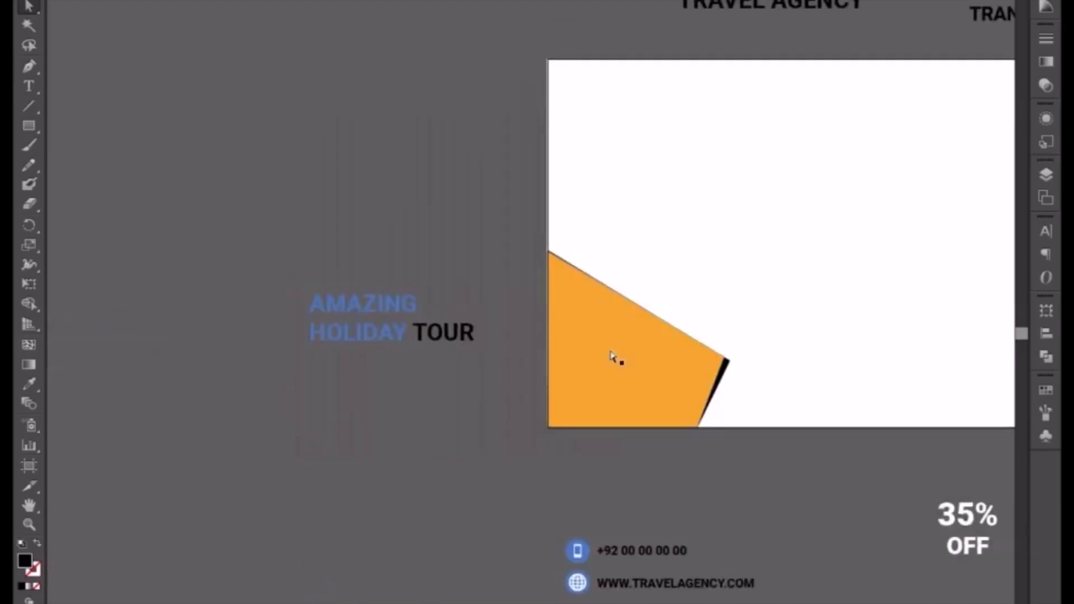
key("ctrl+equal")
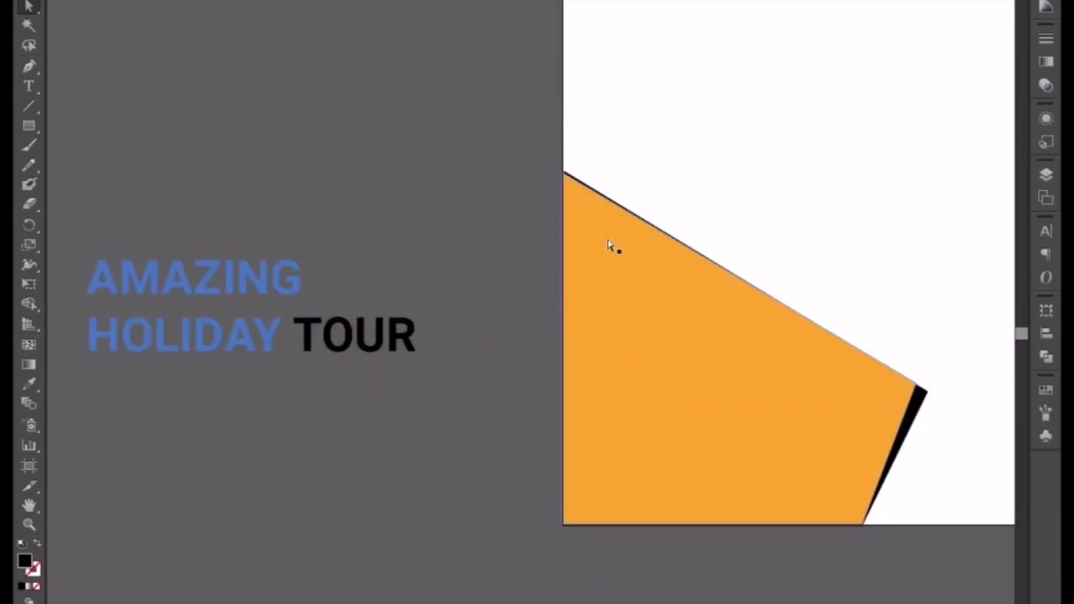
left_click_drag(570, 178, 563, 173)
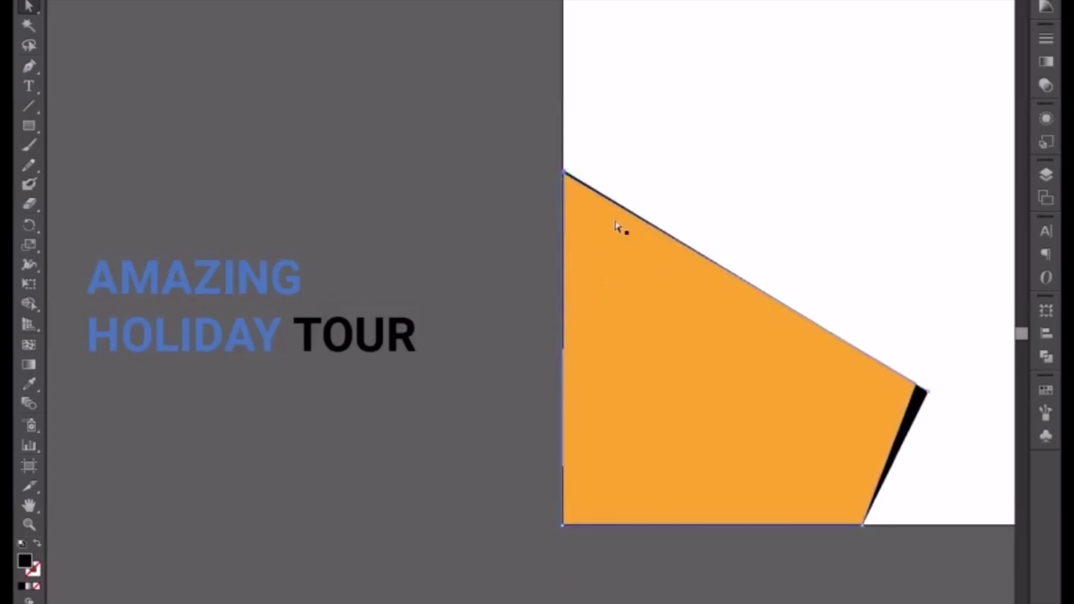
Snap the black shape's top-left anchor point onto the orange corner shape's top corner at the artboard's left edge
scroll(613, 228, "up", 3)
key("ctrl+plus")
key("ctrl+plus")
key("ctrl+plus")
key("ctrl+plus")
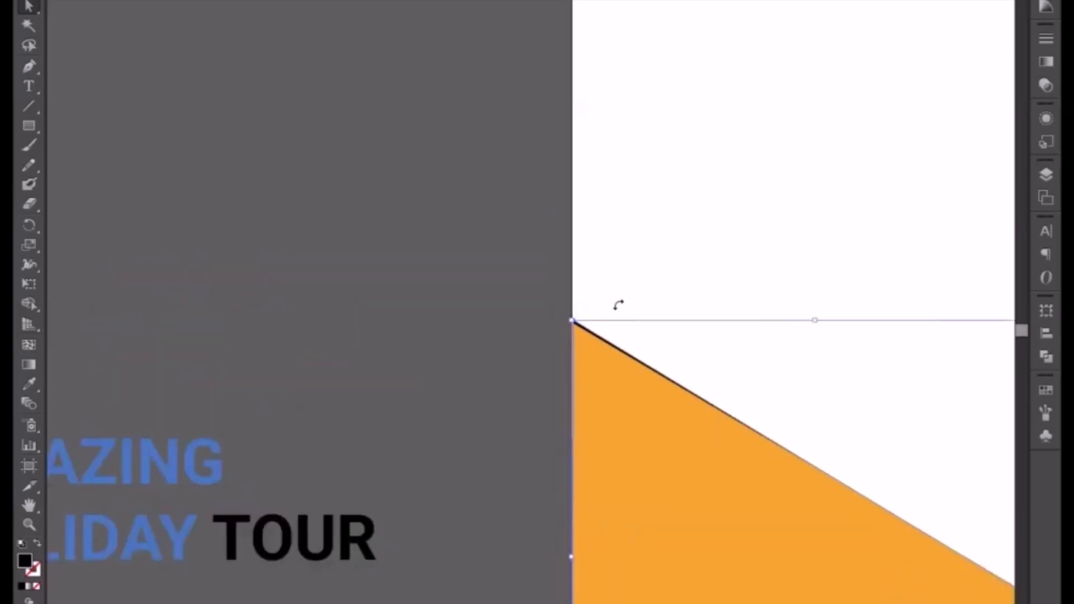
key("plus")
key("a")
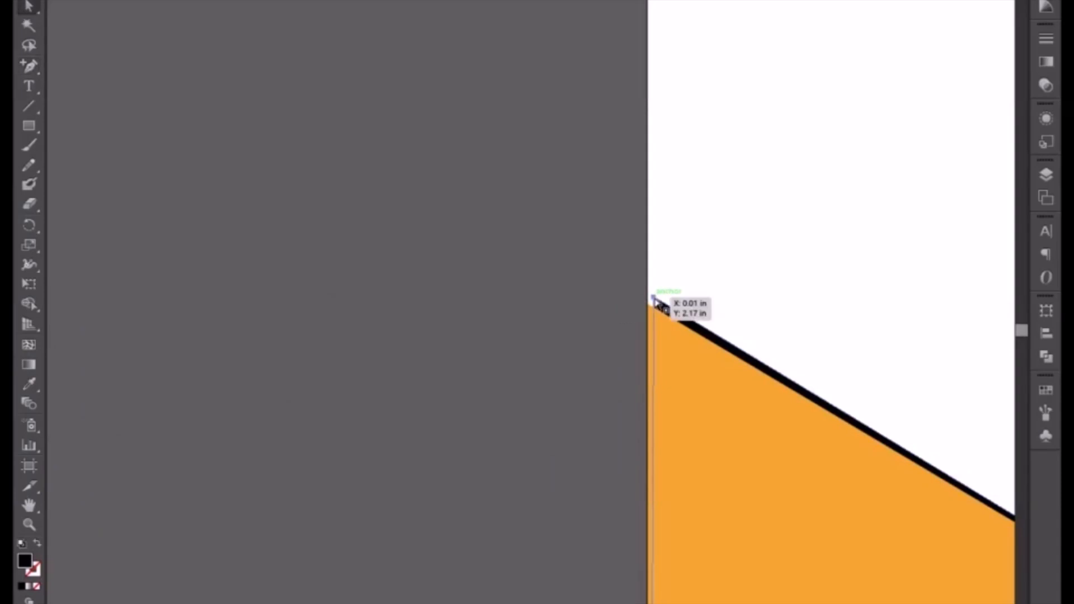
left_click_drag(654, 298, 647, 305)
left_click(723, 421)
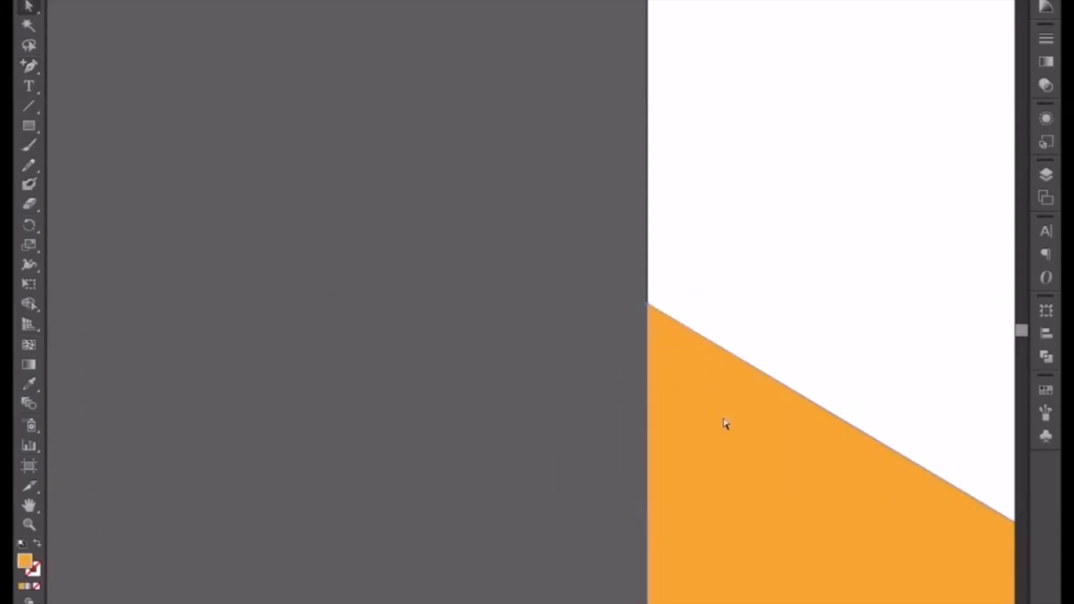
Reposition the black shape's right anchor point slightly outward, keeping its upper edge in line with the orange shape's sloping edge
left_click_drag(747, 476, 400, 165)
key("ctrl+minus")
key("ctrl+minus")
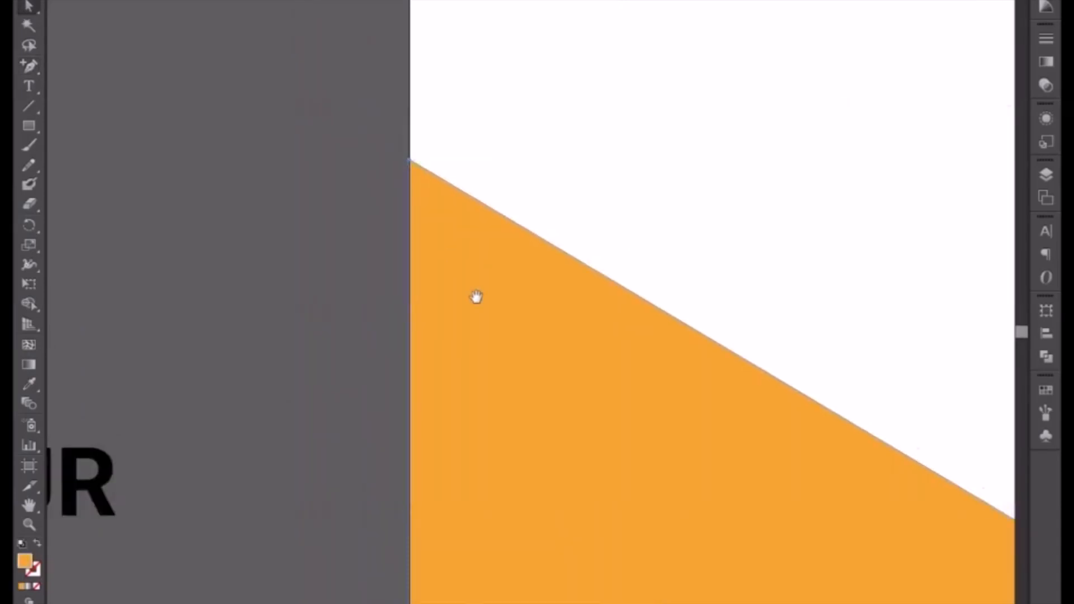
left_click_drag(475, 297, 296, 32)
left_click(957, 336)
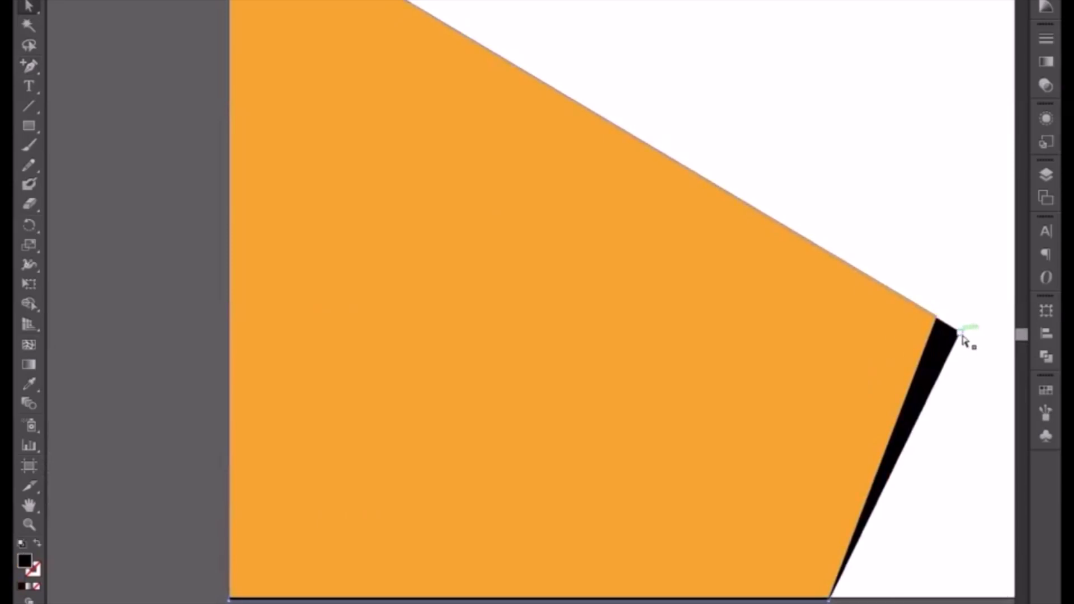
left_click_drag(960, 334, 975, 341)
scroll(674, 364, "right", 6)
scroll(673, 364, "down", 1)
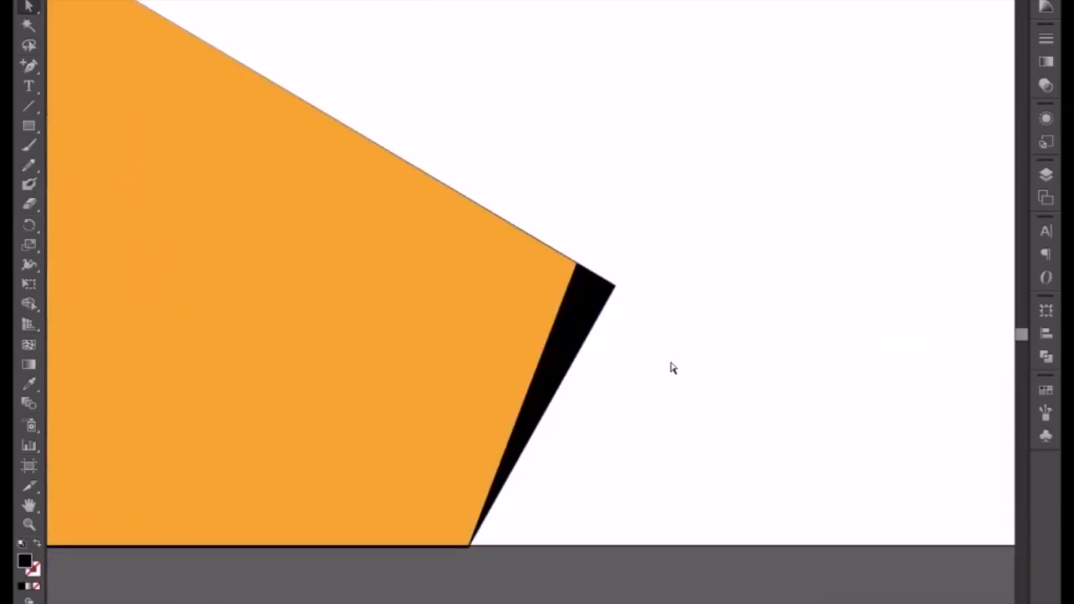
key("ctrl+equal")
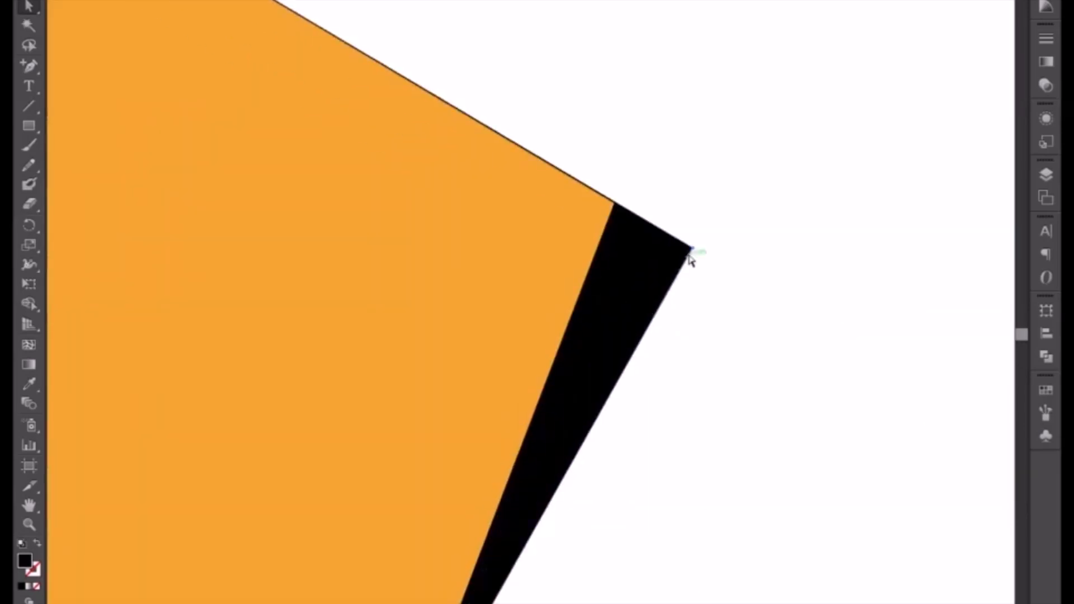
left_click_drag(694, 255, 667, 234)
key("ctrl+minus")
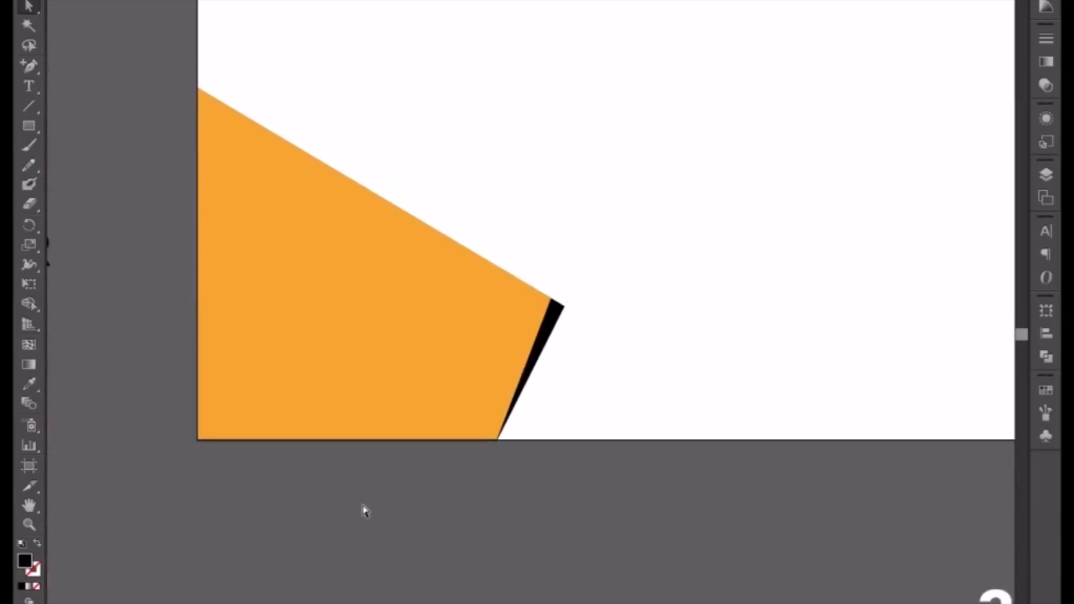
Draw a closed black shape with the Pen tool from the upper right edge to a point above the orange shape, the bottom edge and the lower-right corner
key("ctrl+minus")
key("ctrl+minus")
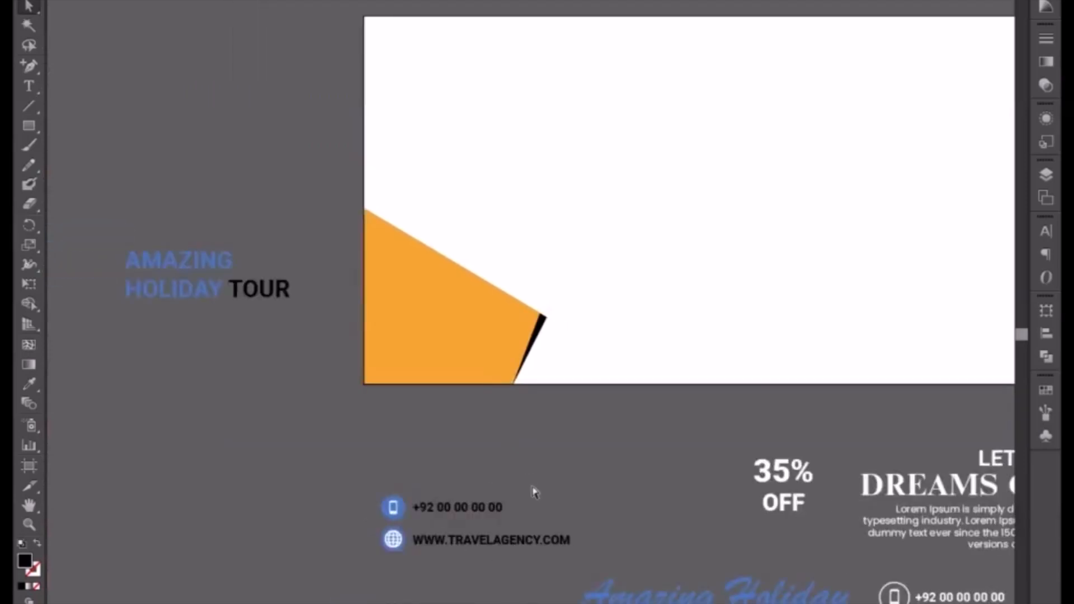
left_click_drag(661, 404, 378, 429)
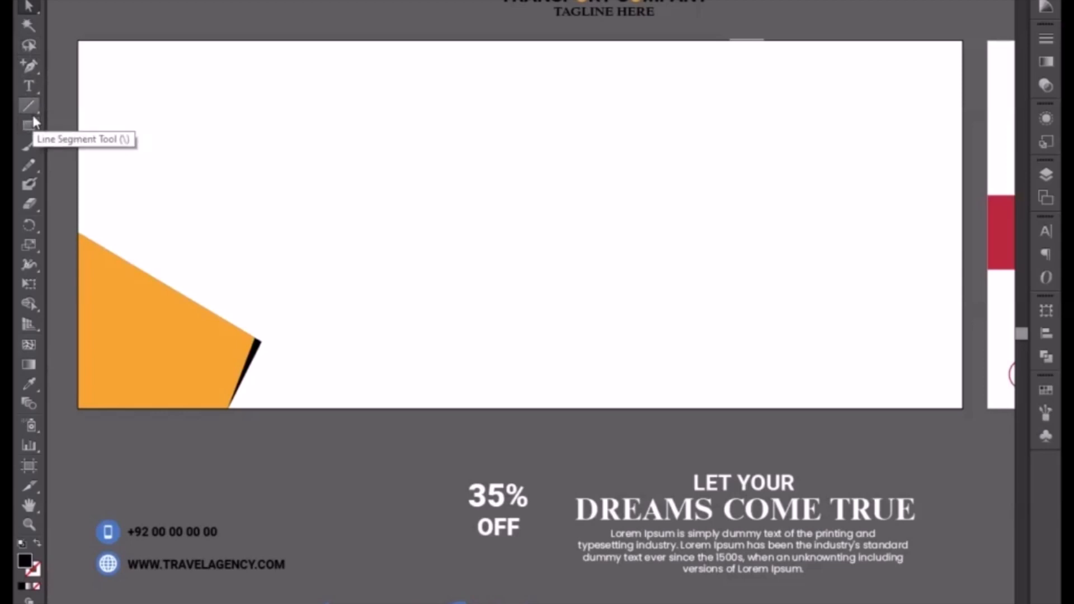
left_click(31, 66)
left_click(64, 70)
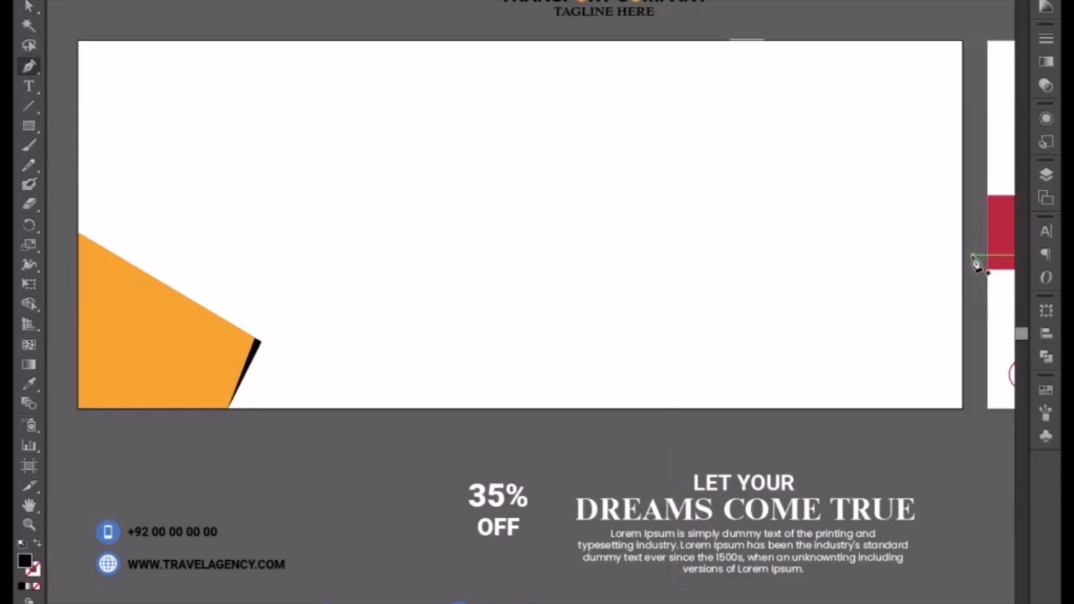
left_click(962, 104)
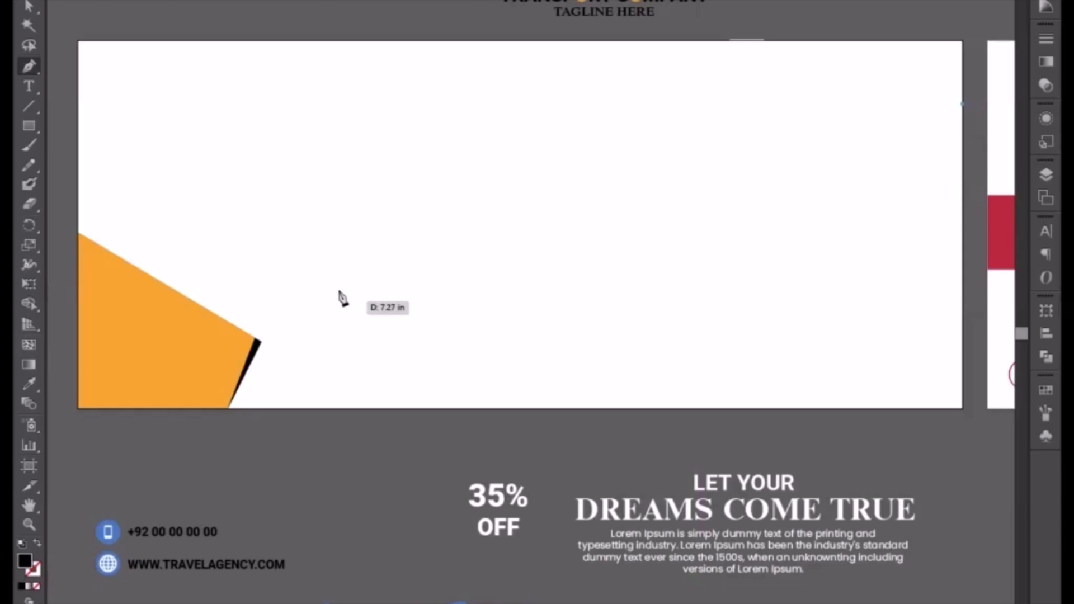
left_click(255, 276)
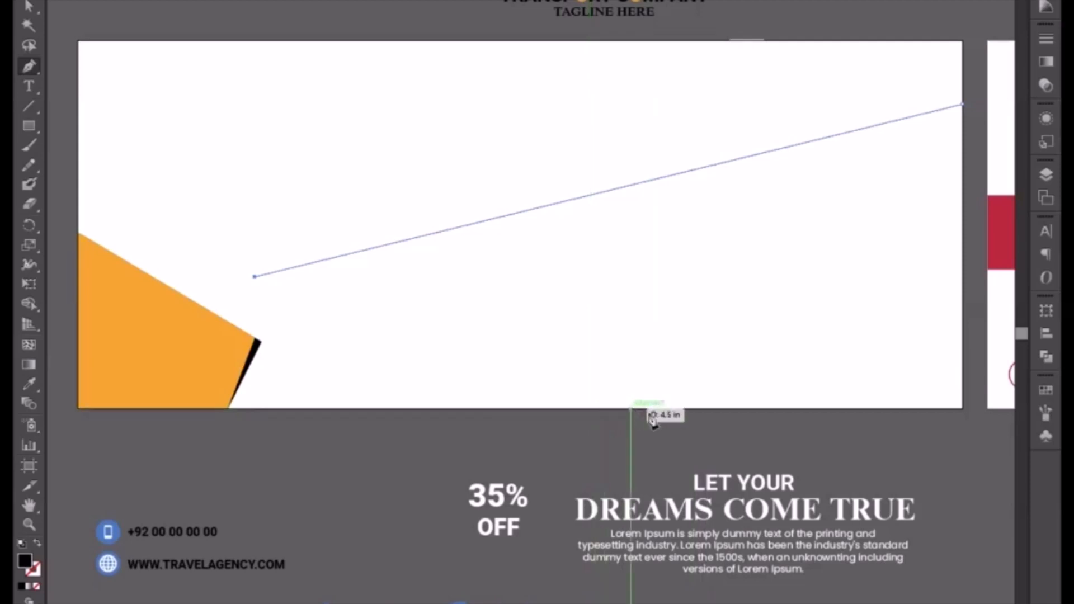
left_click(805, 409)
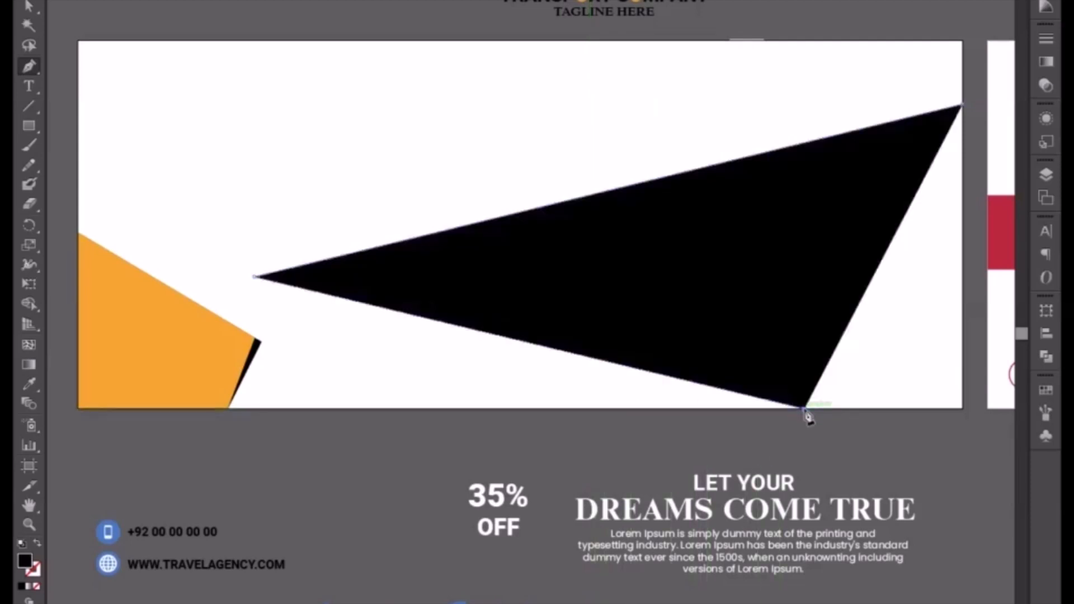
left_click(963, 410)
left_click(963, 106)
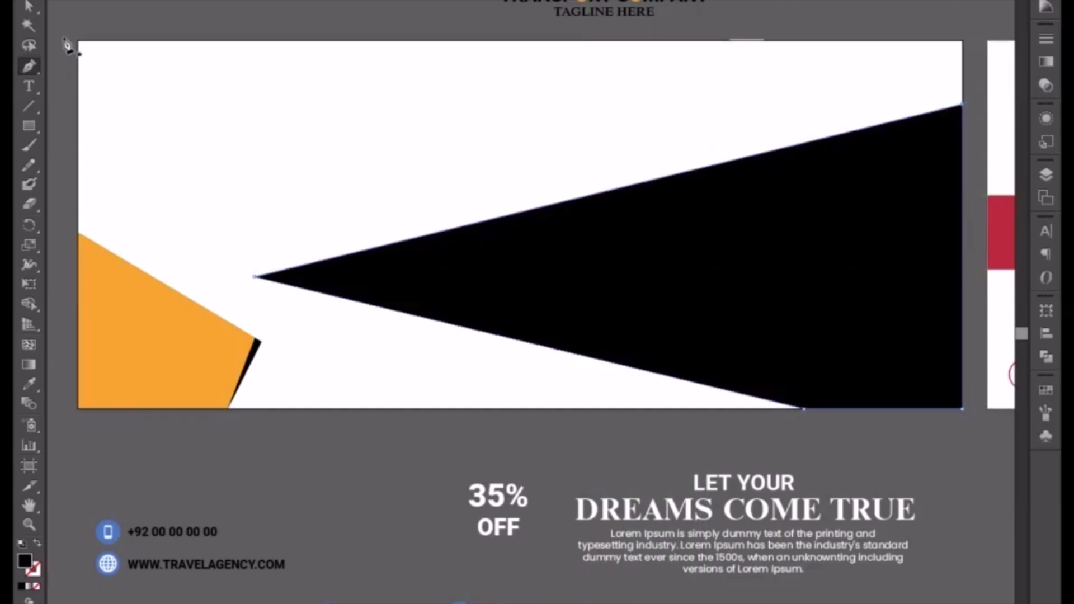
Move the large black shape's left tip slightly up and to the left, keeping its bottom-edge anchor point in place
left_click(29, 4)
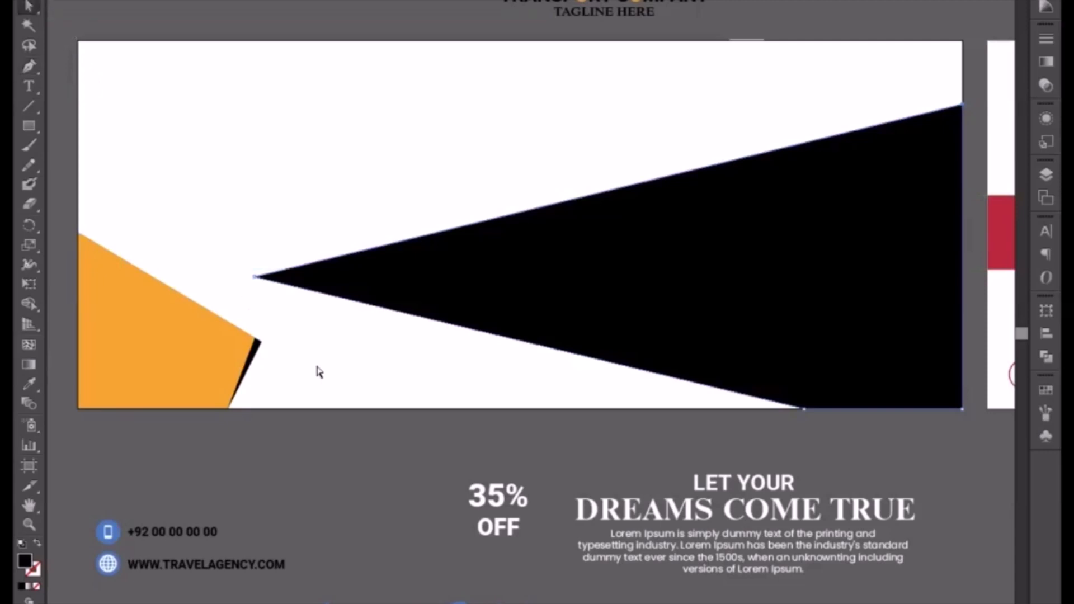
left_click_drag(805, 412, 579, 410)
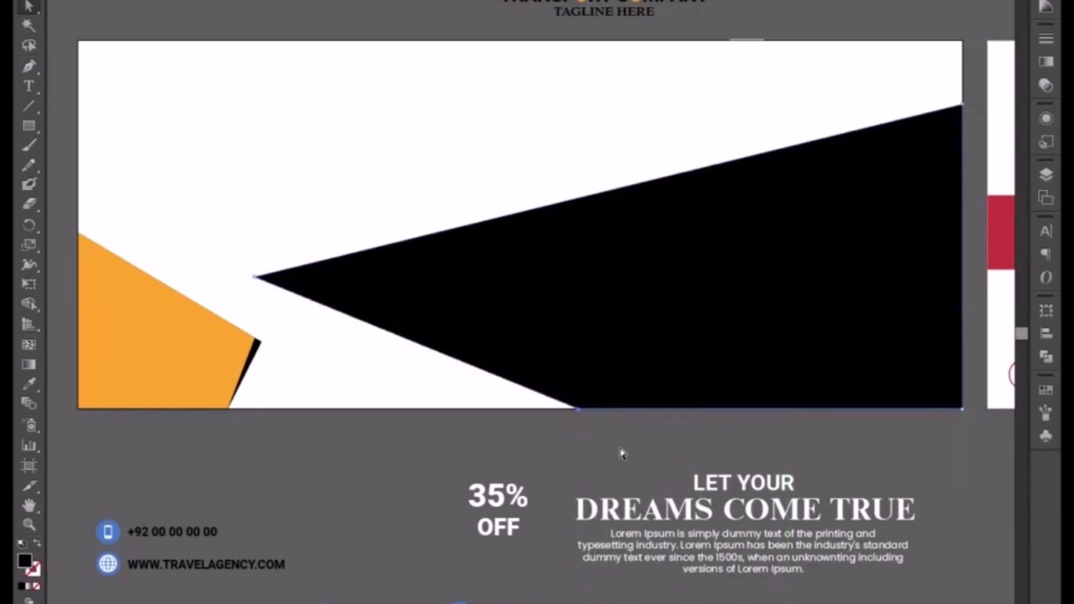
key("ctrl+z")
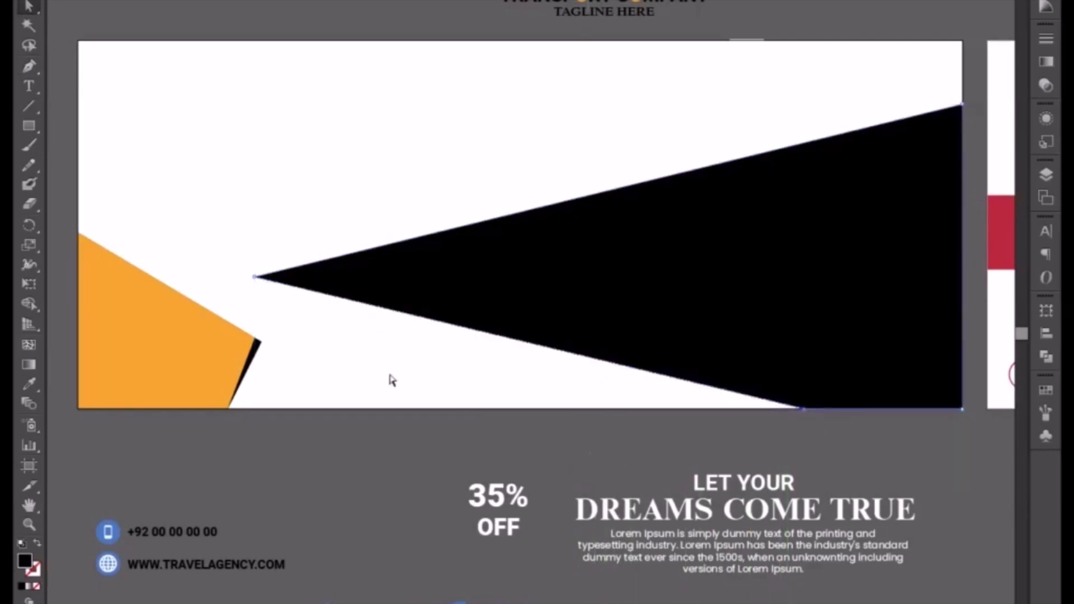
left_click_drag(255, 279, 237, 239)
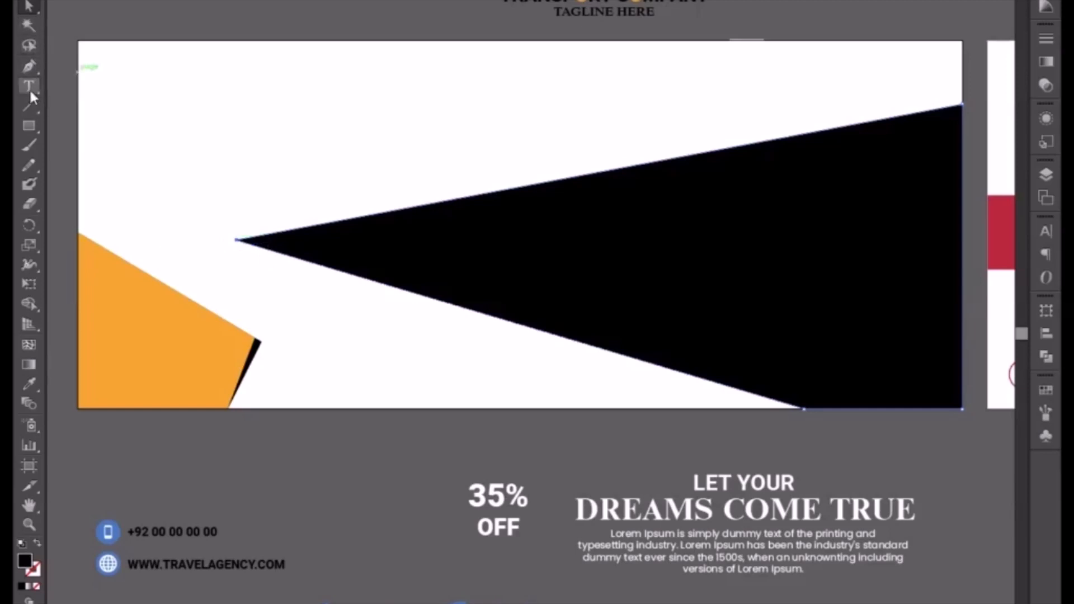
Draw a thin black wedge from the artboard's left edge down to its bottom edge, and widen its base to the right
left_click(29, 66)
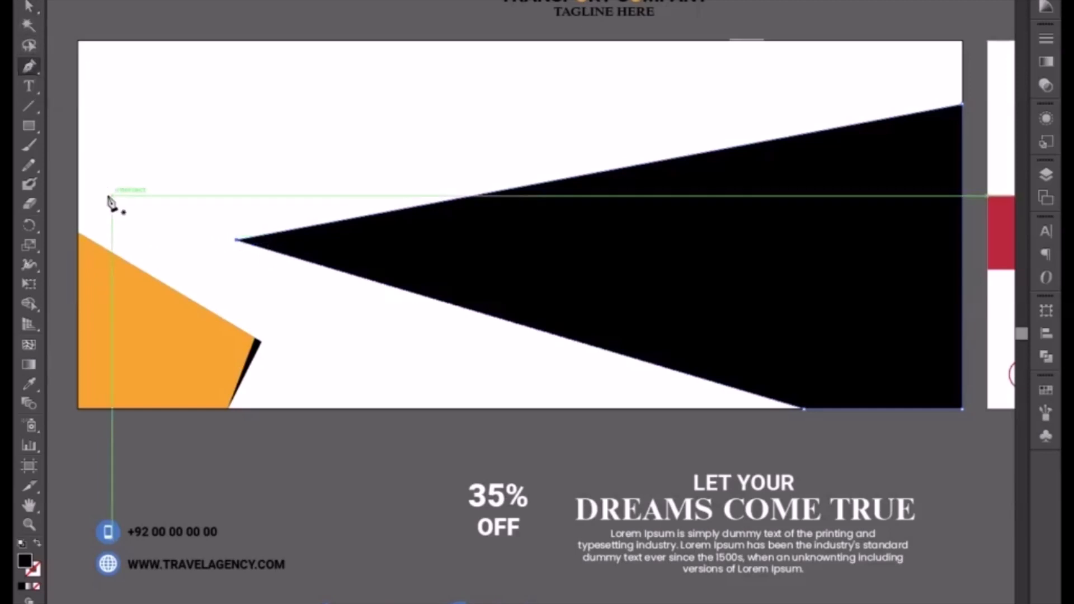
left_click(78, 201)
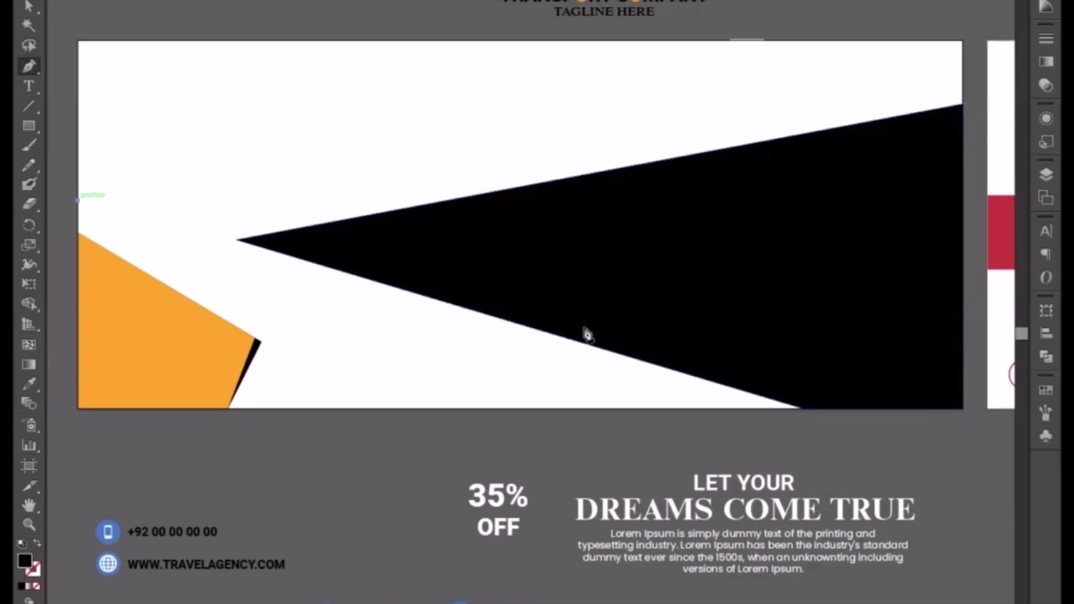
left_click(753, 409)
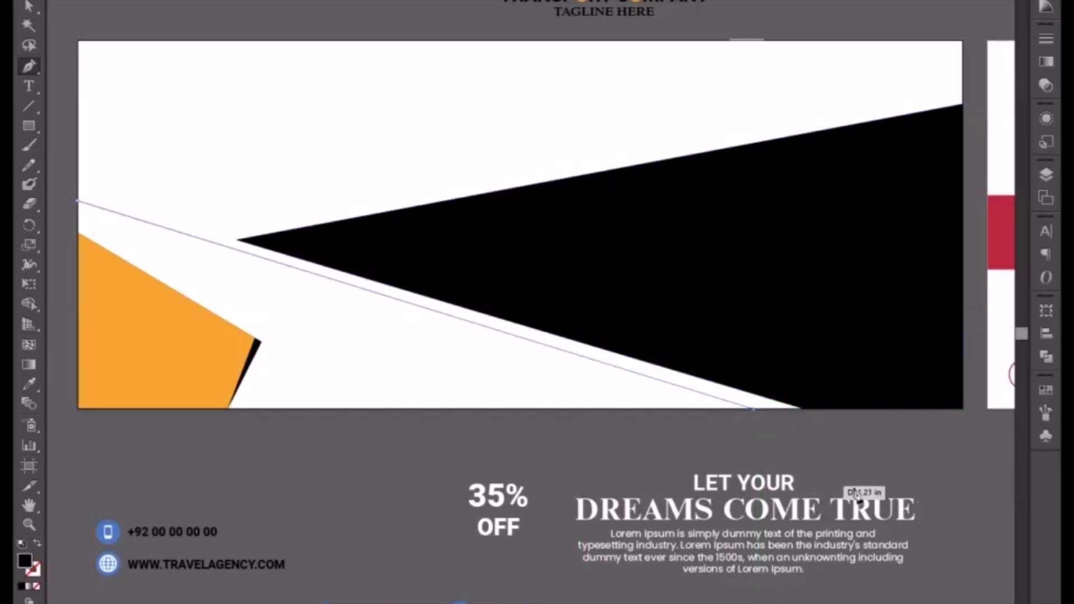
left_click(814, 410)
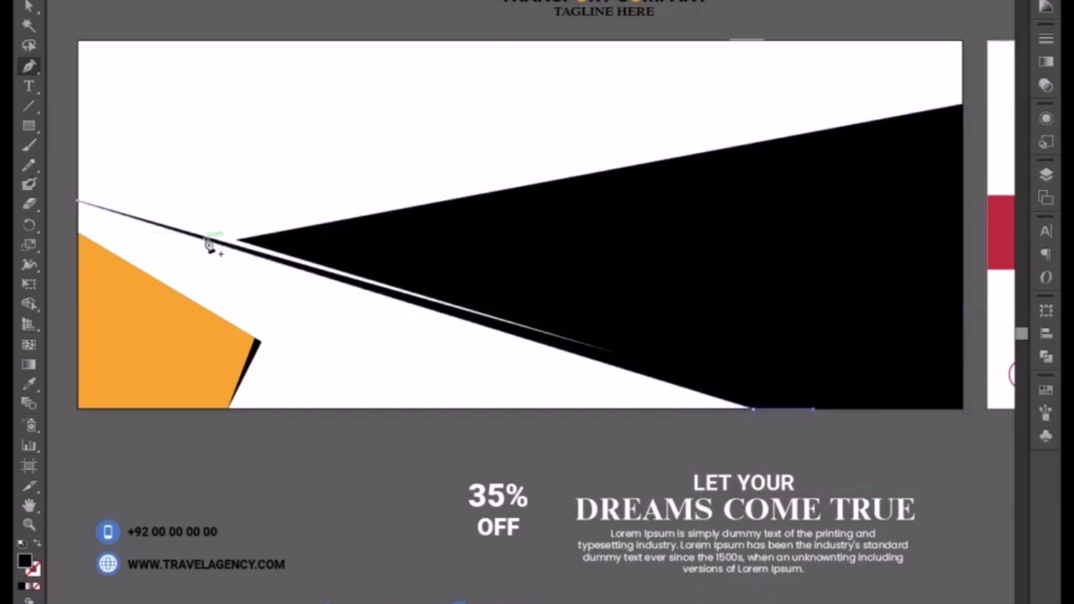
left_click(80, 205)
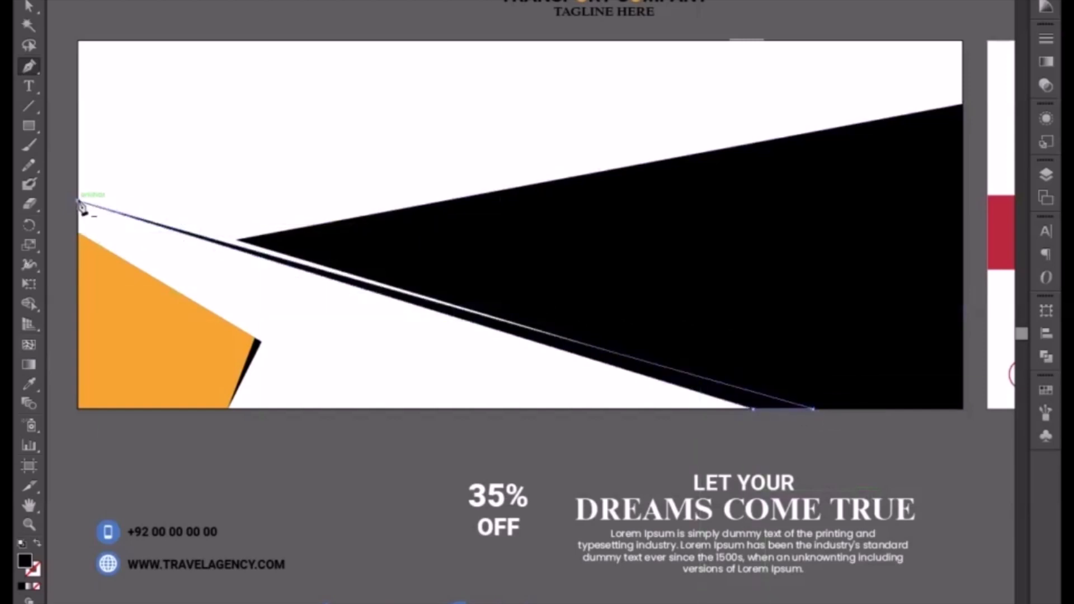
key("v")
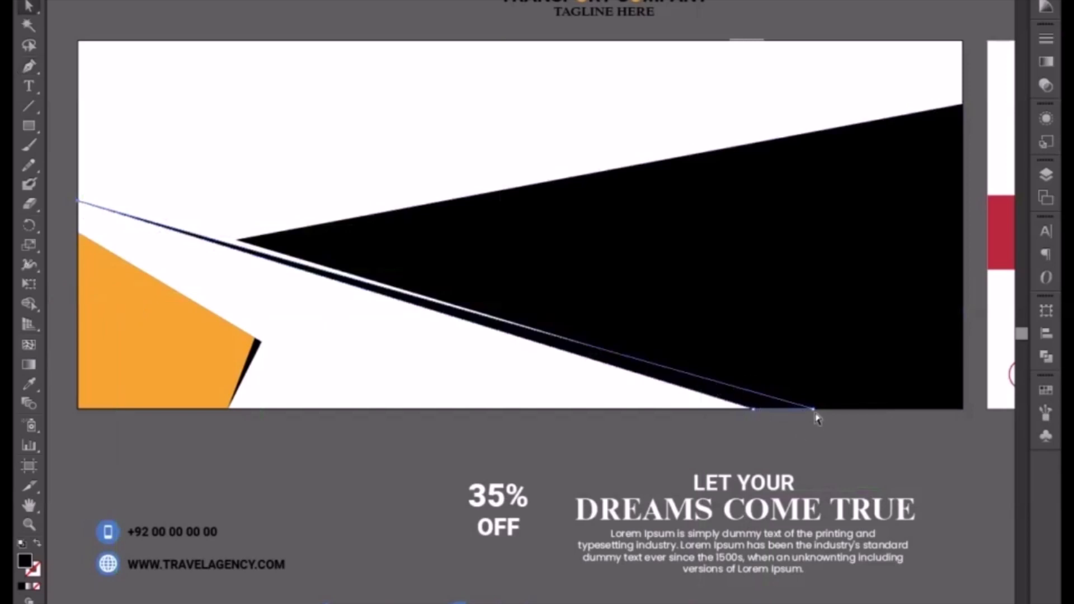
left_click_drag(814, 410, 910, 406)
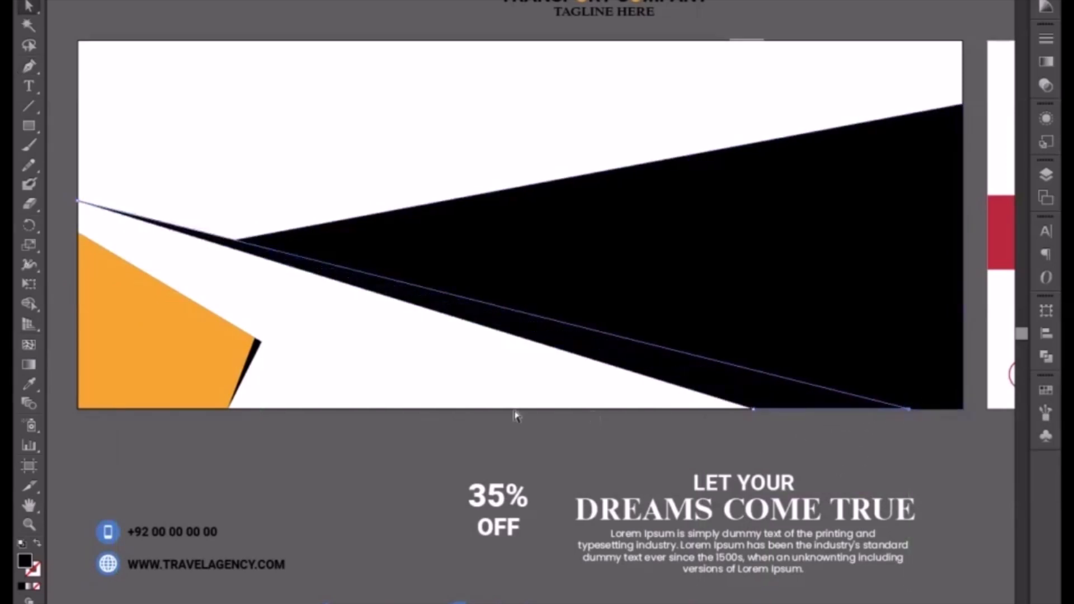
Fill the large black shape with the orange of the corner shape using the Eyedropper, and deselect it
left_click(482, 266)
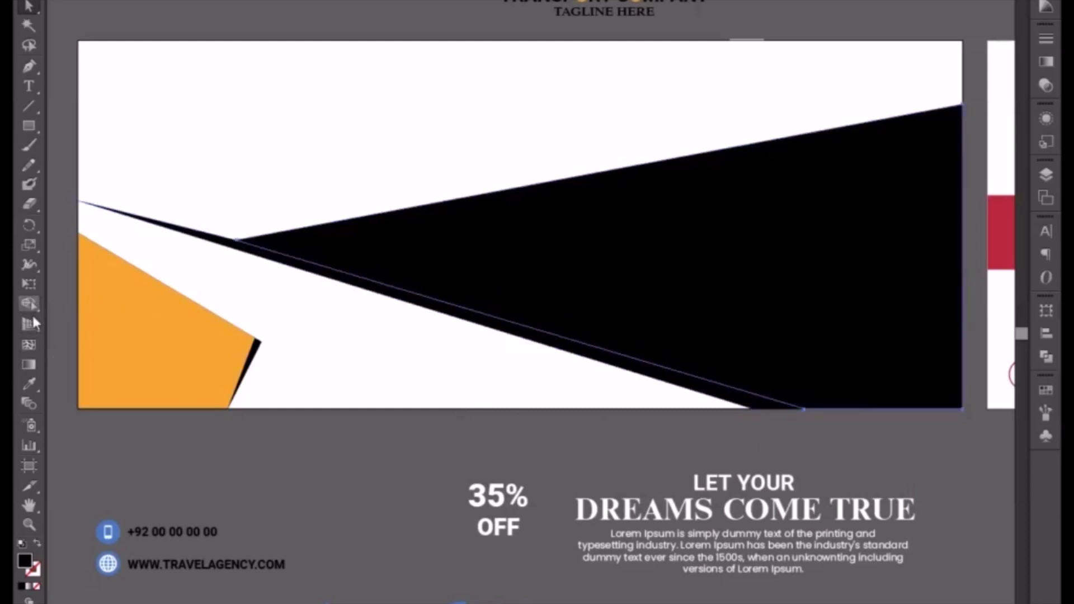
left_click(29, 383)
left_click(119, 331)
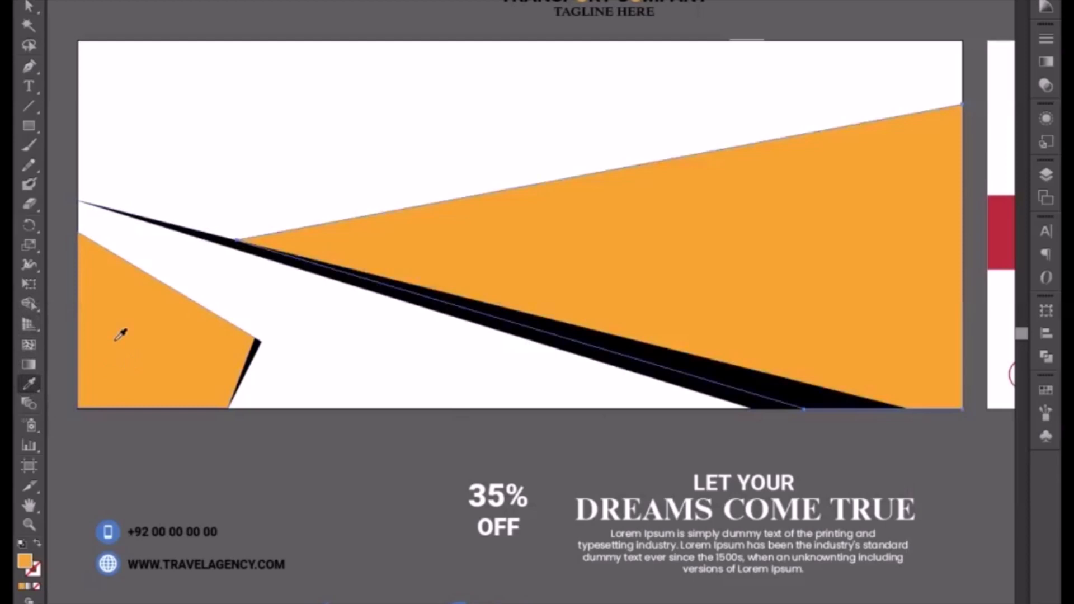
left_click(22, 5)
left_click(169, 127)
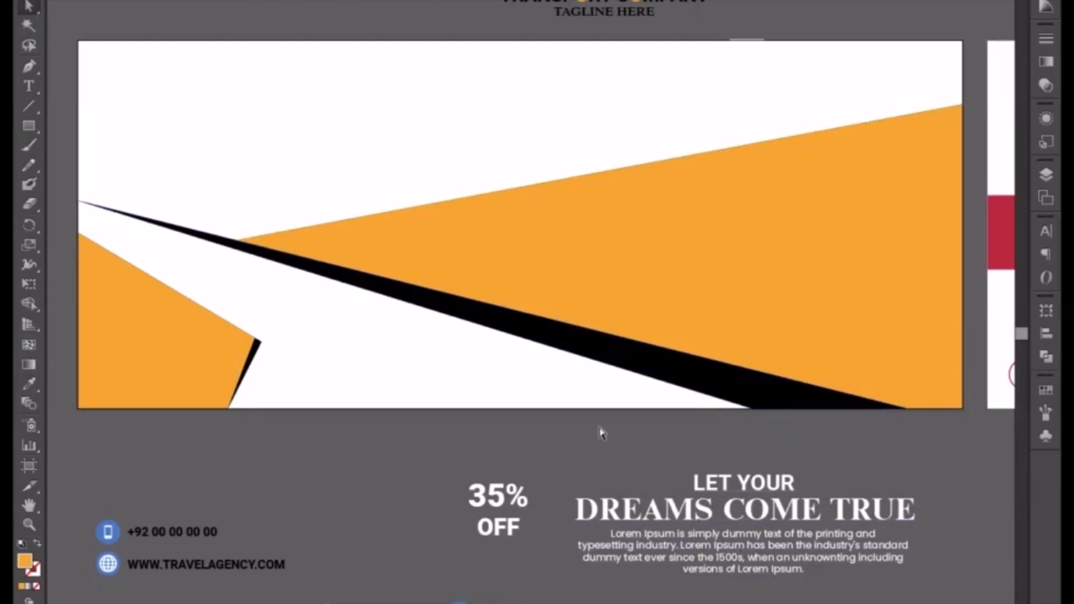
Bring the large orange shape in front of the black wedge
right_click(776, 341)
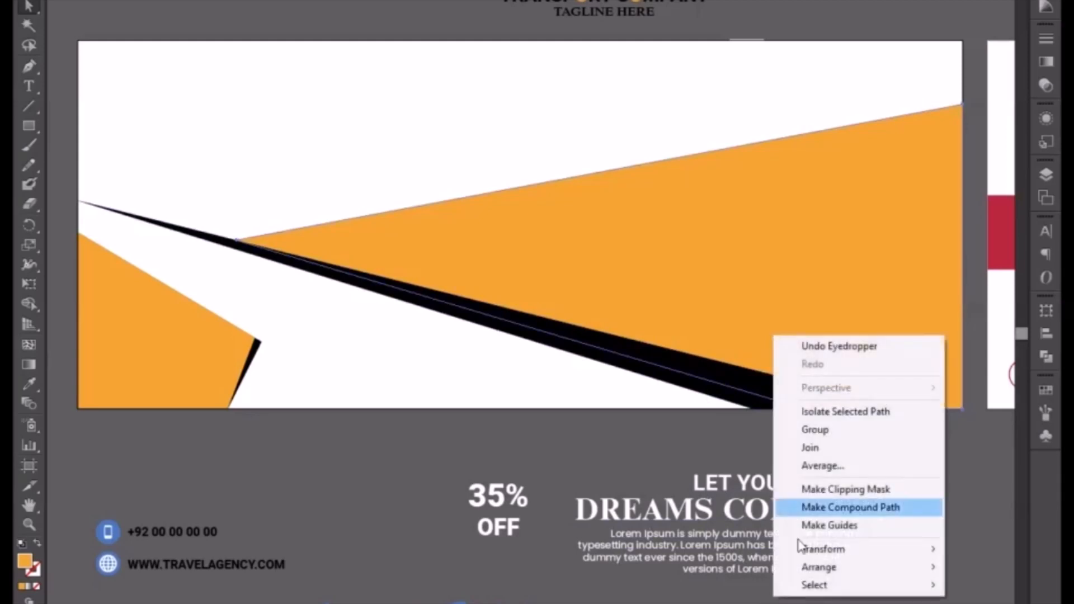
mouse_move(804, 565)
left_click(666, 567)
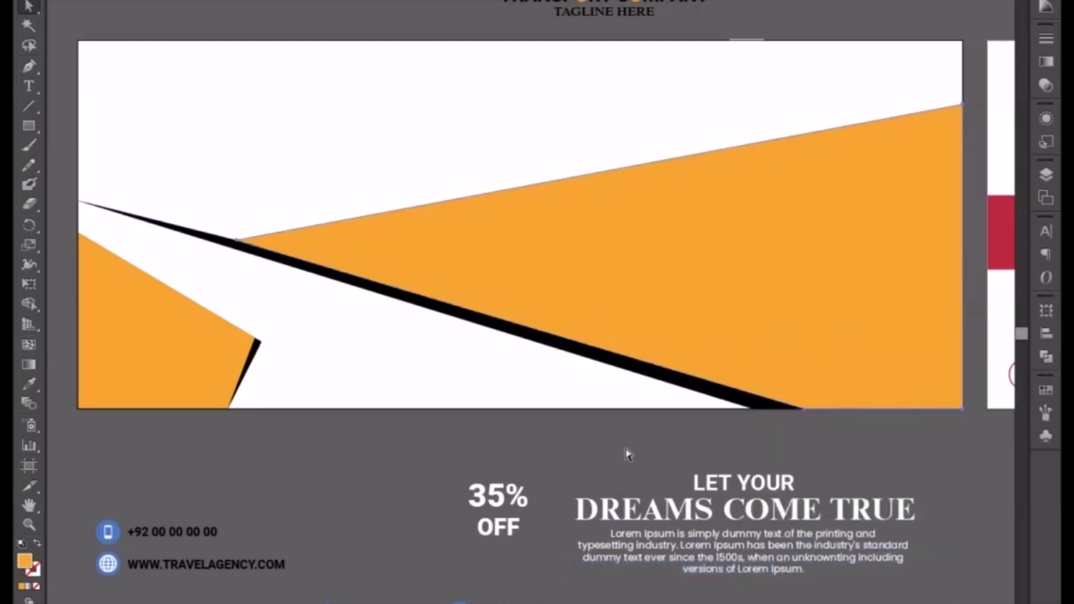
Shift the large orange shape's bottom-left anchor point right along the artboard's bottom edge to expose more of the black wedge, and deselect it
left_click_drag(804, 413, 855, 409)
left_click(861, 422)
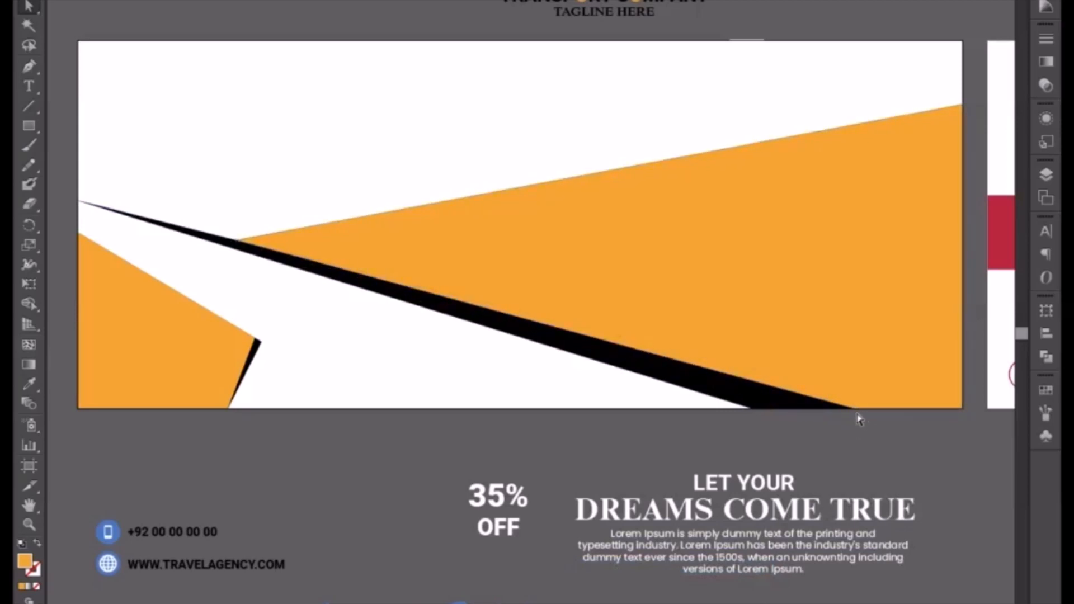
left_click(854, 410)
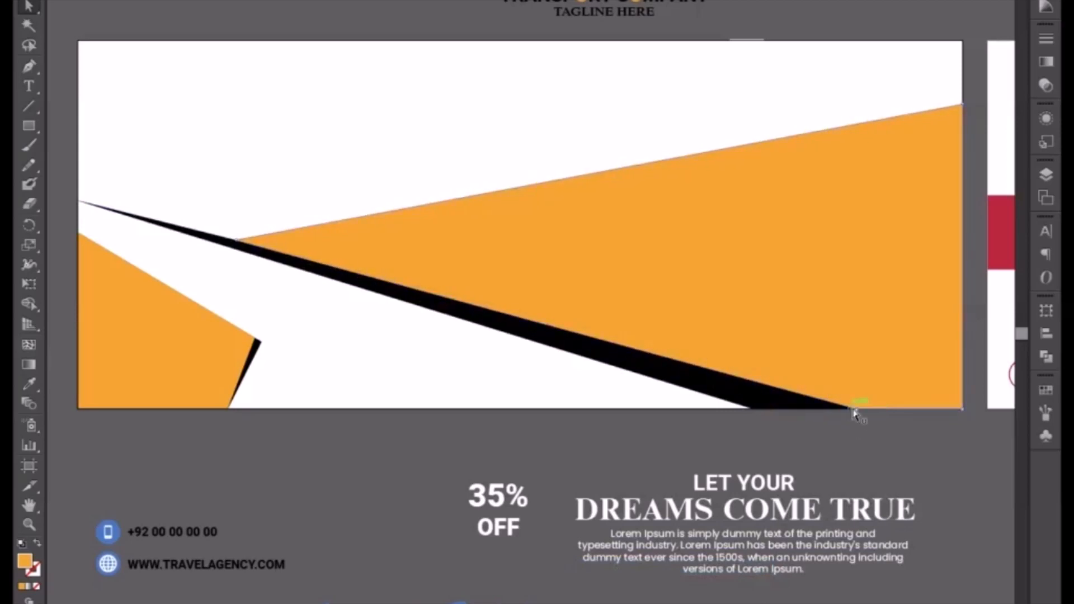
left_click(864, 447)
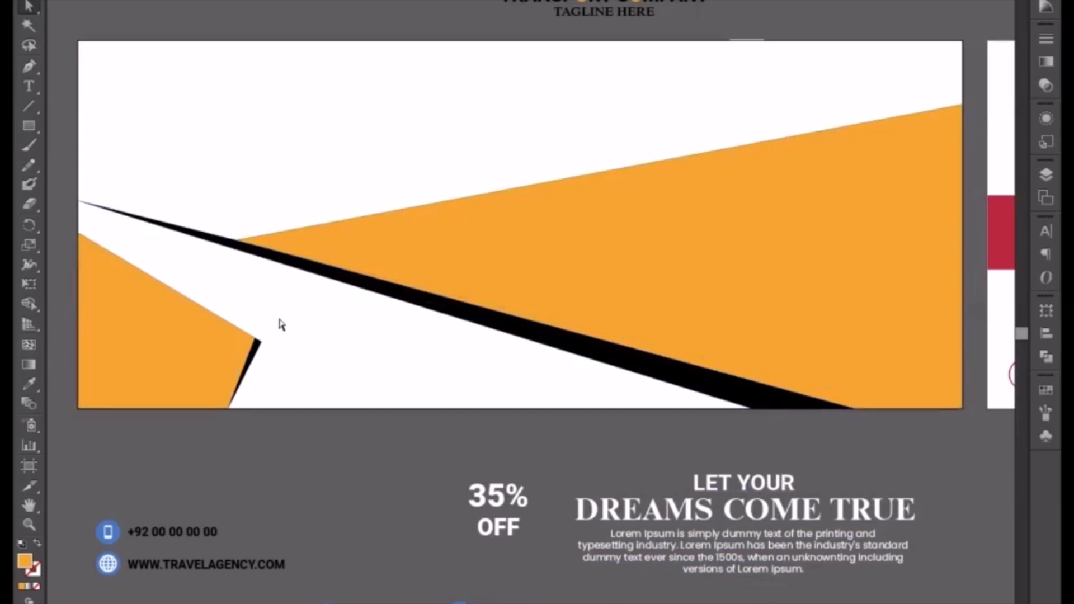
Nudge the right anchor points of the small orange corner shape and its black backing upward together
left_click(241, 365)
key("shift+Up")
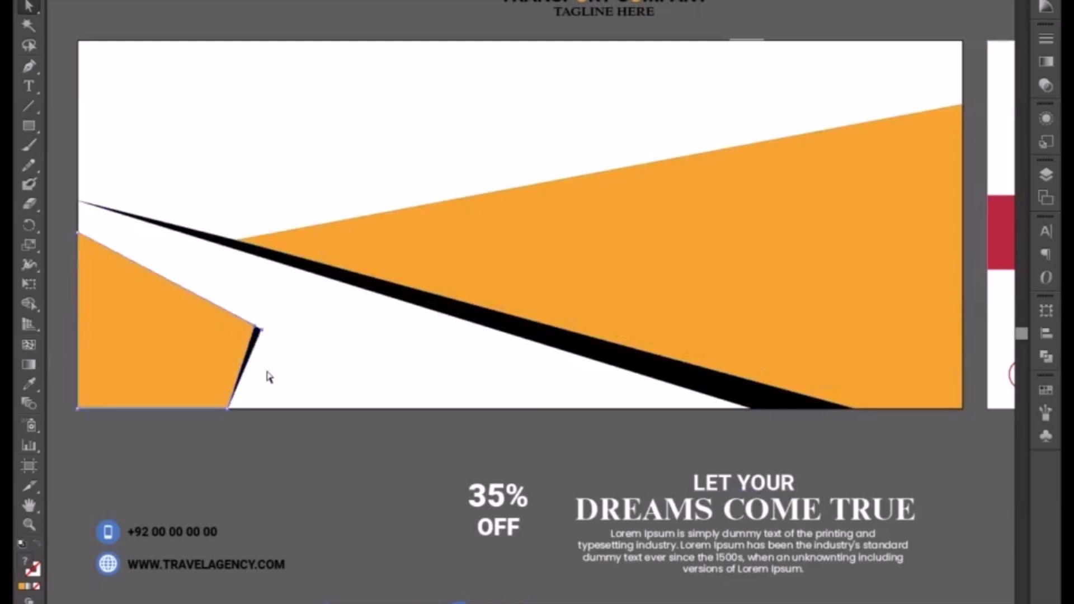
Move the right anchor points of the small orange corner shape and its black backing farther right and slightly up together
key("shift+Right")
key("shift+Right")
key("shift+Right")
key("shift+Up")
key("shift+Right")
key("shift+Right")
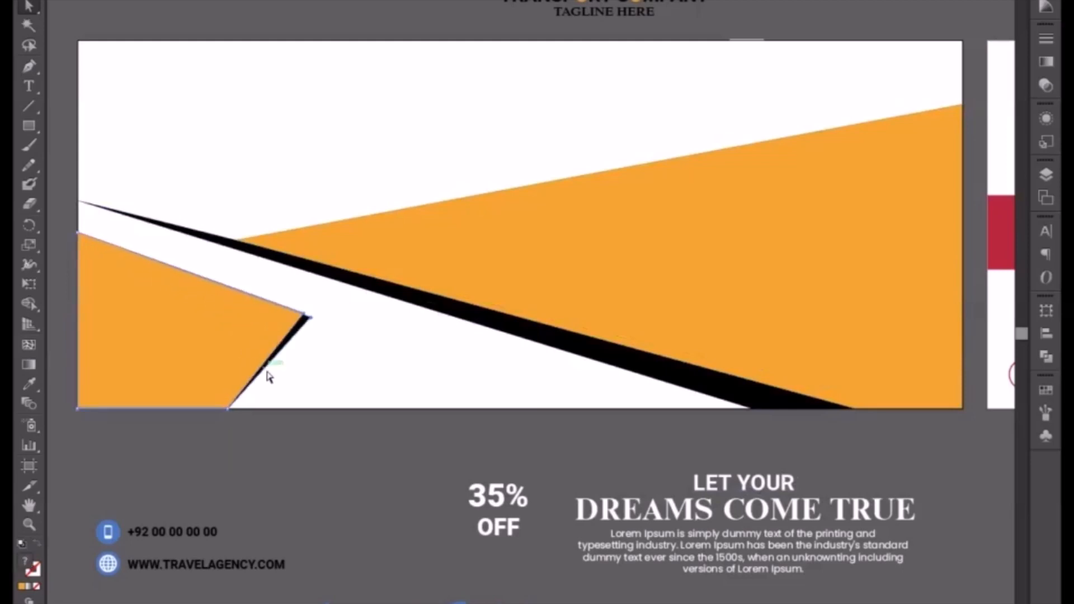
key("shift+Up")
key("shift+Right")
key("shift+Up")
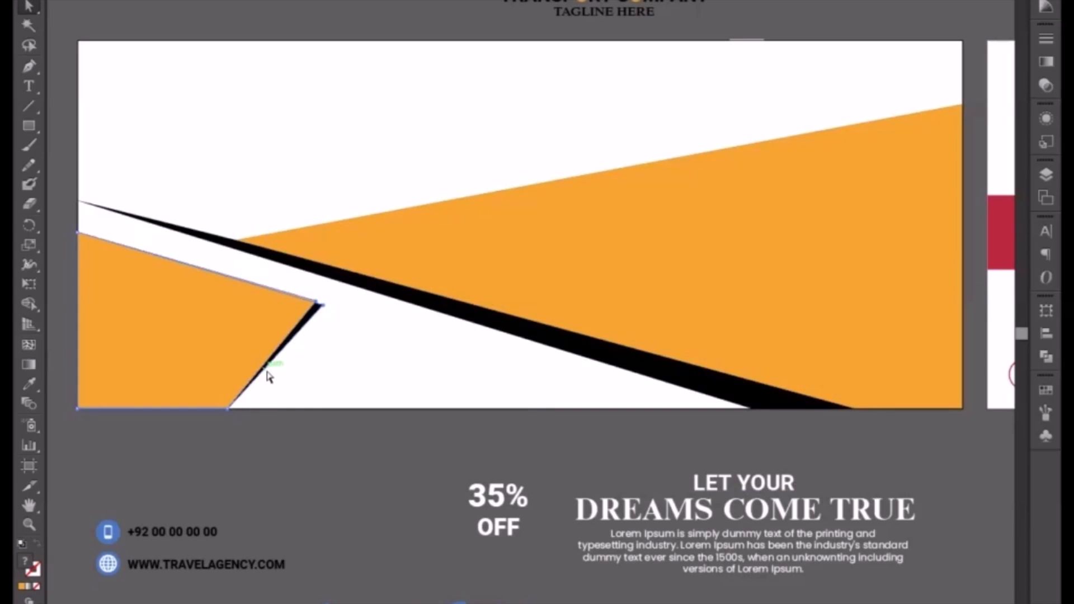
key("Down")
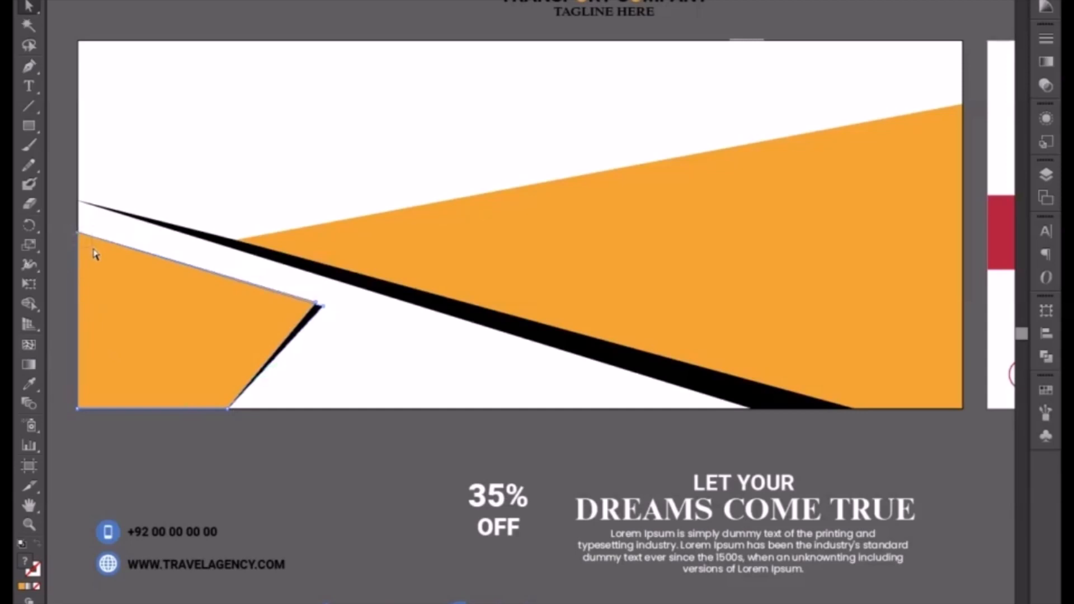
Raise the top-left anchor points of the corner shape and its backing to meet the black wedge's tip at the artboard edge
key("shift+Up")
key("shift+Up")
key("shift+Up")
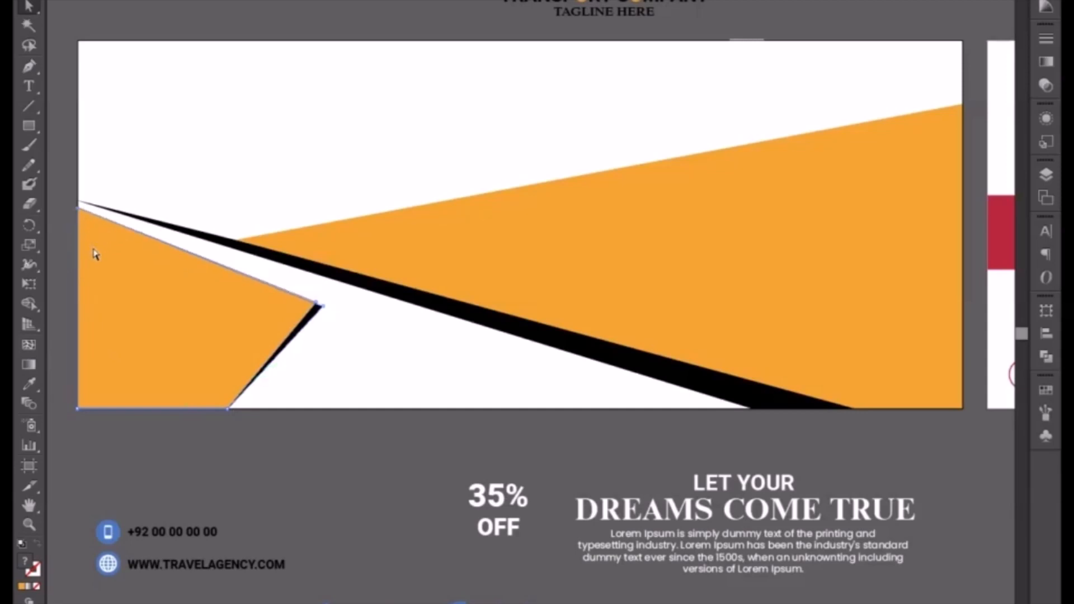
key("Up")
key("Up")
key("Up")
key("Up")
key("Up")
key("Up")
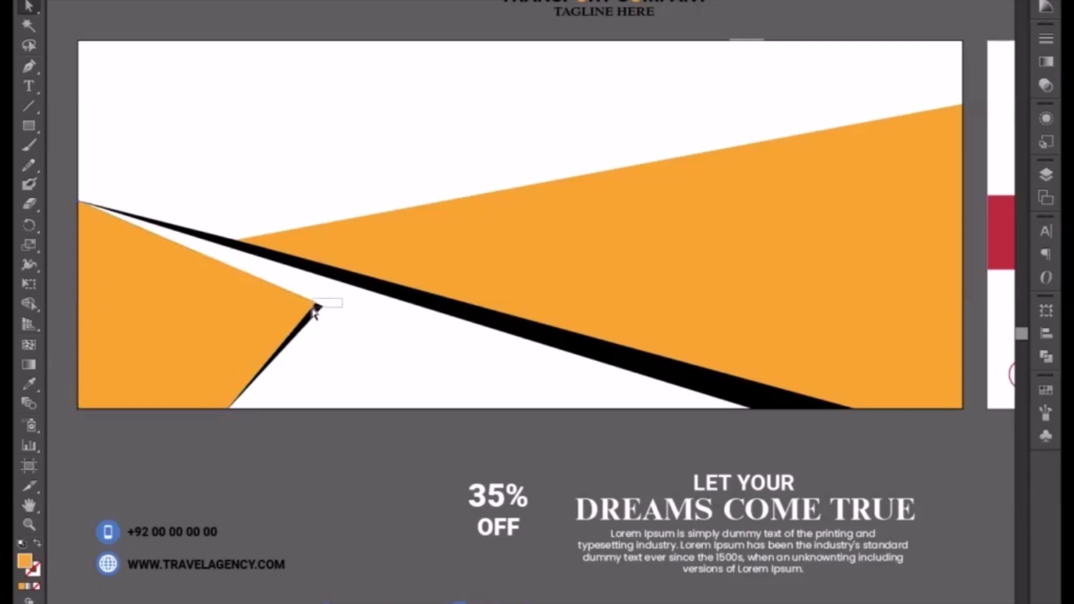
Extend the right anchor points of the corner shape and its backing horizontally toward the black wedge, and deselect them
key("Right")
key("Right")
key("Right")
key("Right")
key("Right")
key("Right")
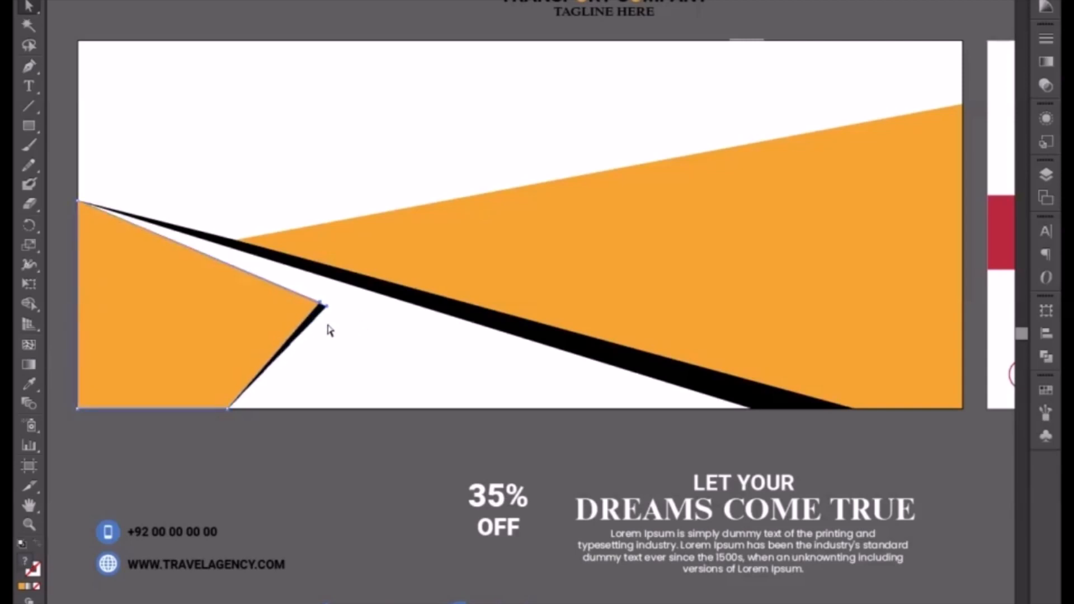
key("shift+Right")
key("shift+Right")
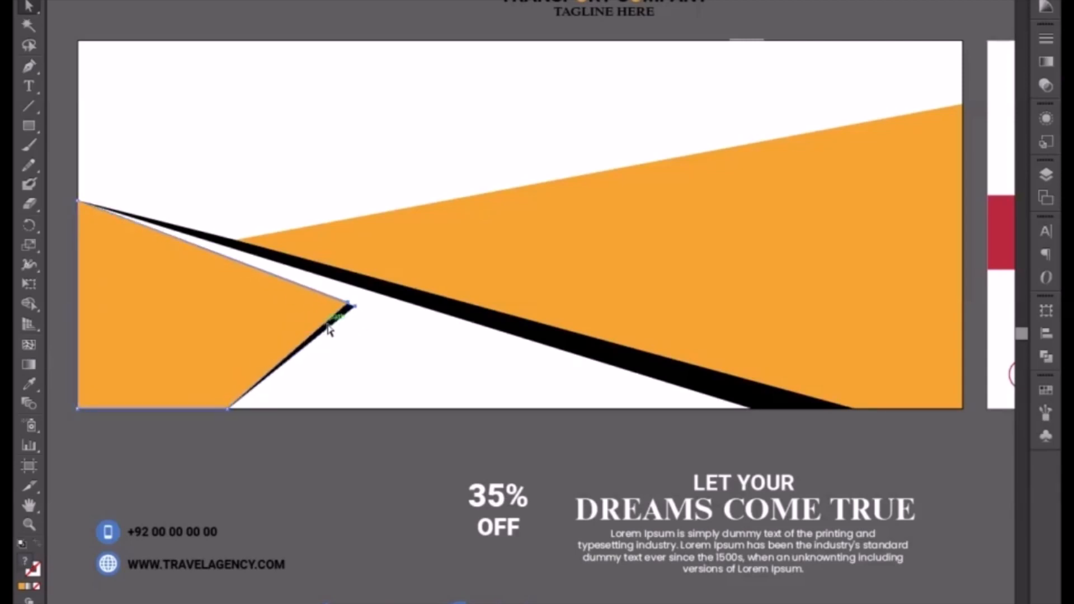
left_click(439, 435)
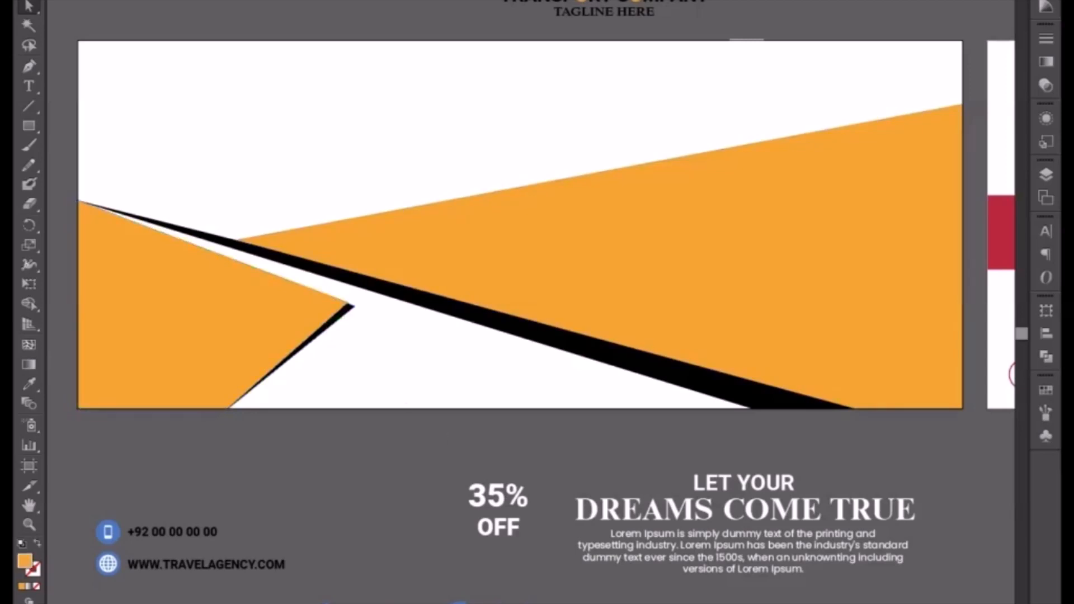
Fill the small orange corner shape with the artboard's white using the Eyedropper
left_click(26, 5)
left_click_drag(264, 122, 379, 199)
left_click(298, 395)
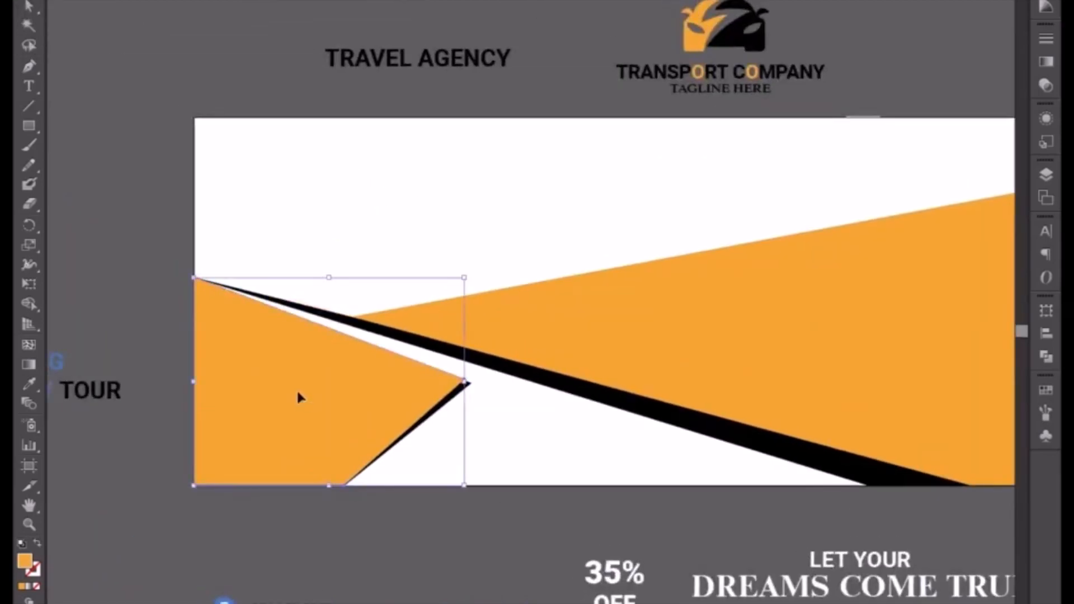
left_click(30, 384)
left_click(303, 229)
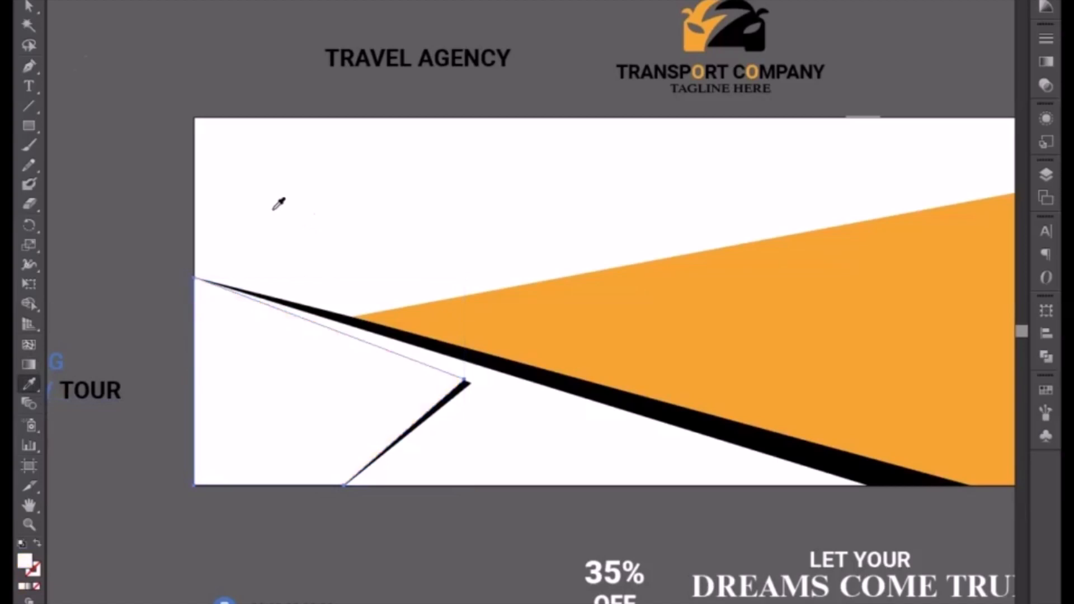
Move the Transport Company logo from above the artboard onto the white corner shape
key("v")
left_click(730, 76)
left_click_drag(748, 70, 339, 377)
left_click(344, 381)
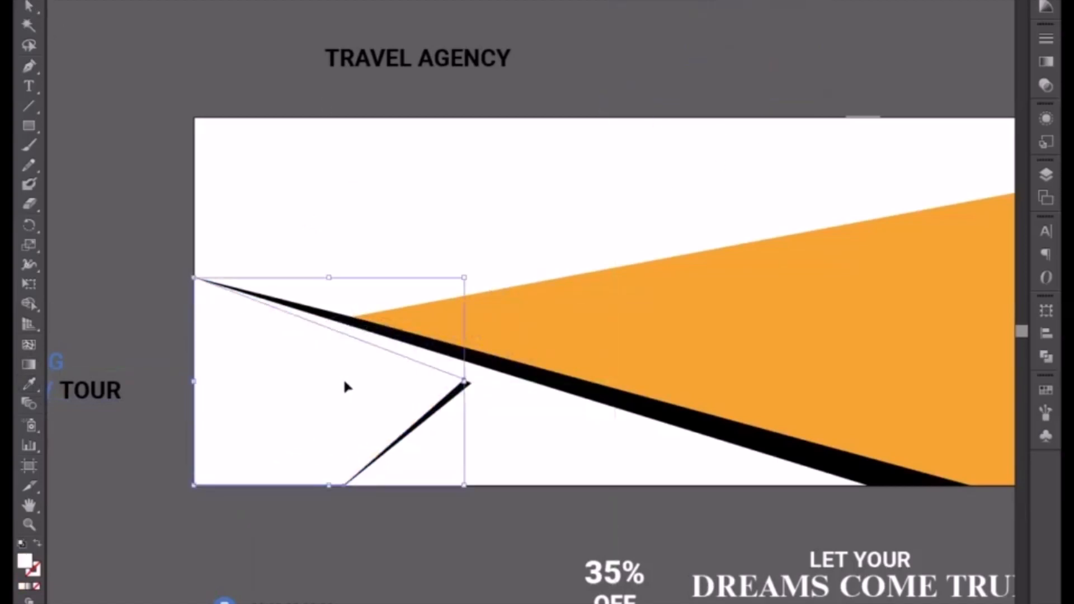
Send the white corner shape and its black backing to the back, behind the logo
left_click(448, 207)
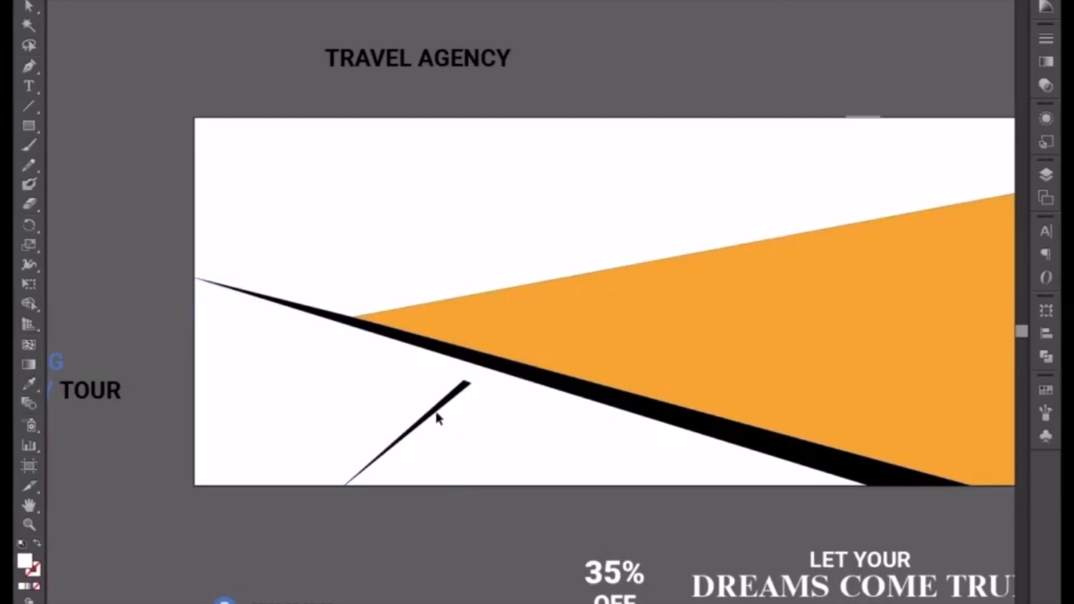
left_click(413, 385)
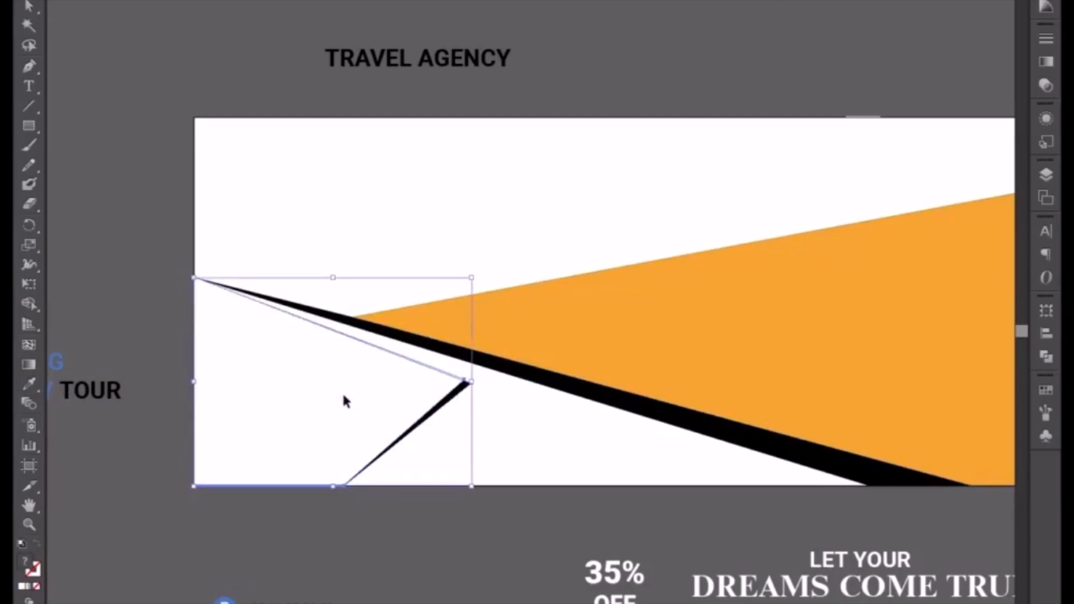
right_click(414, 407)
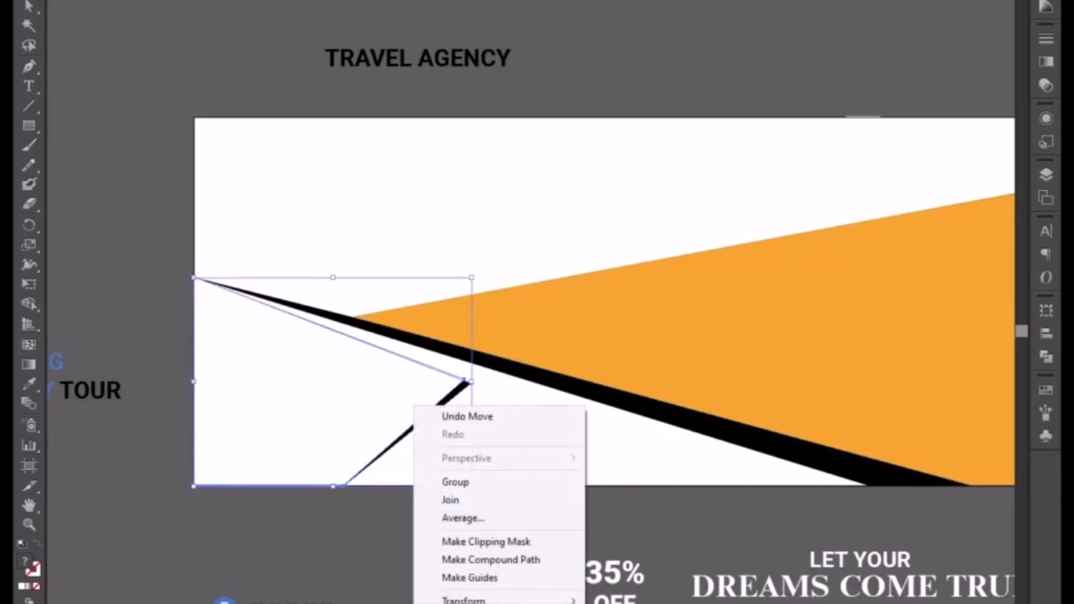
key("ctrl+shift+bracketleft")
left_click(498, 465)
Scale the logo down slightly from its center and position it lower and slightly left within the white corner shape
left_click(306, 408)
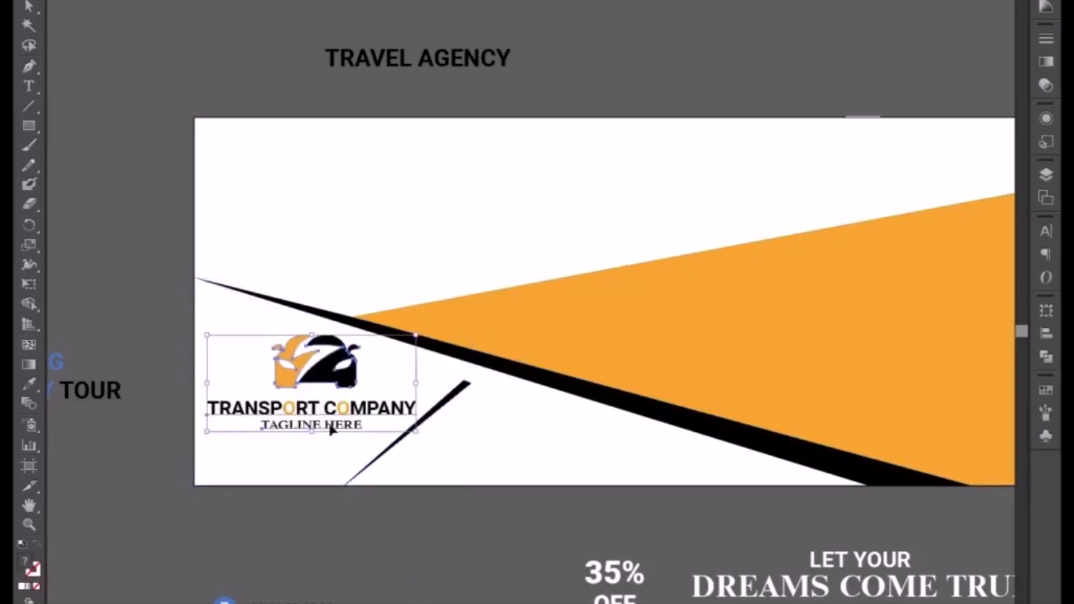
left_click_drag(416, 335, 405, 343)
left_click(405, 342, "shift")
left_click(354, 213)
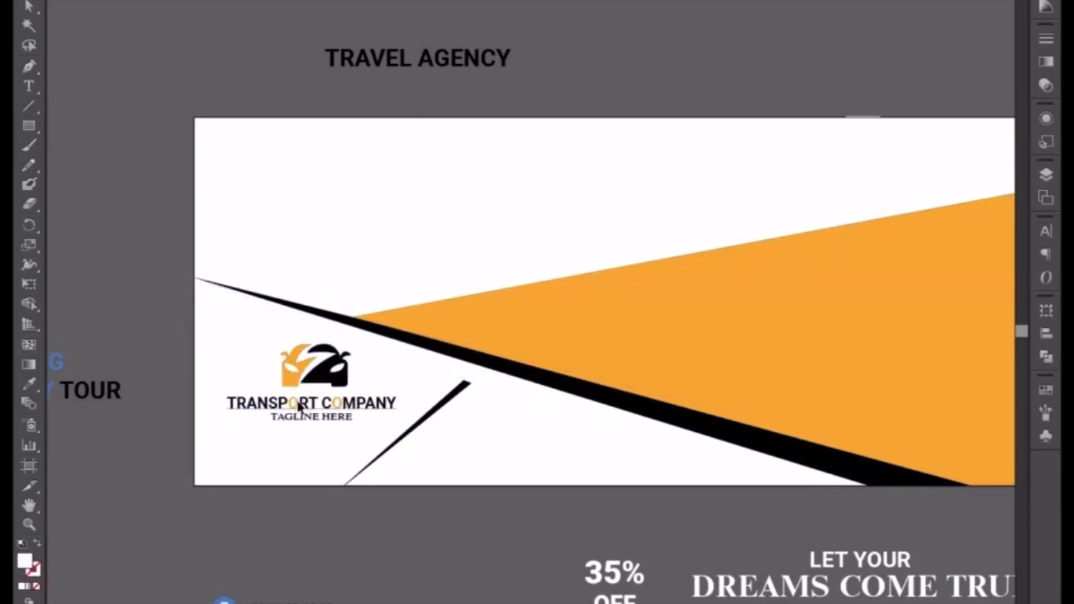
left_click(299, 408)
left_click_drag(298, 406, 299, 410)
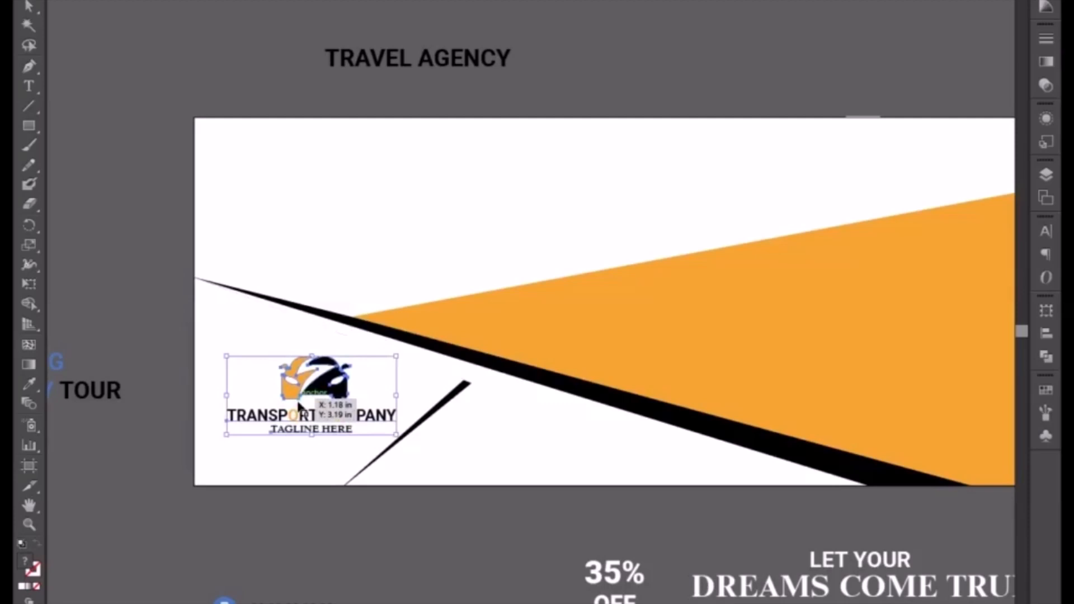
left_click(425, 401)
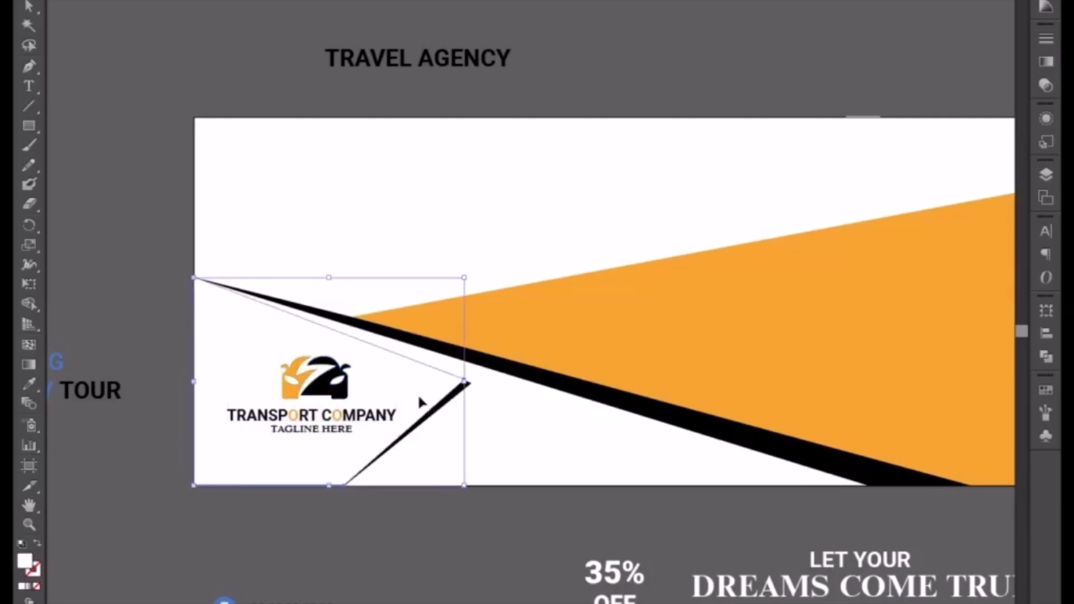
left_click(267, 429)
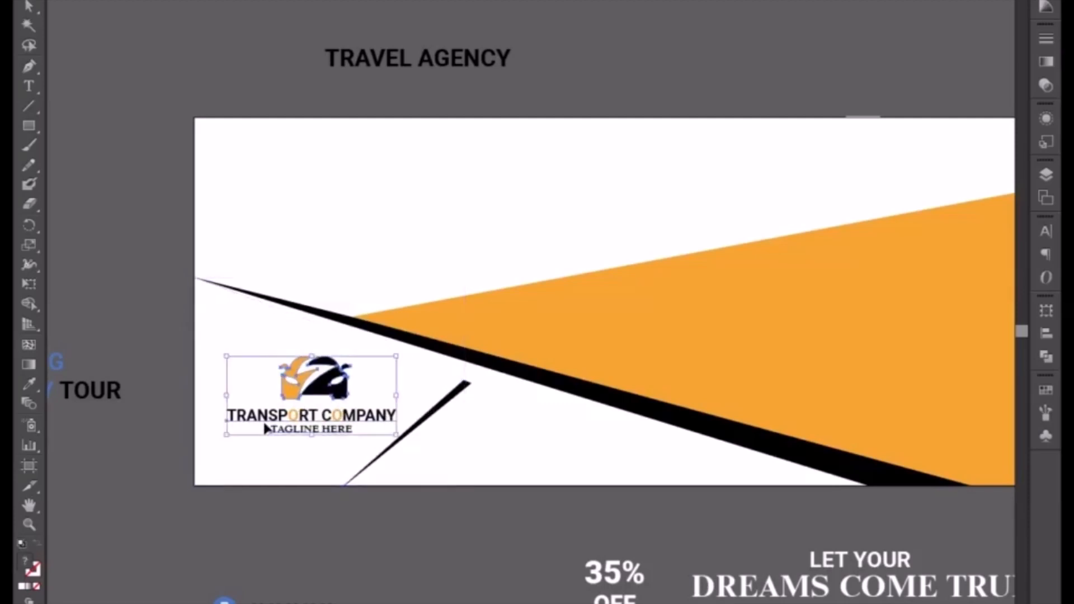
key("shift+Left")
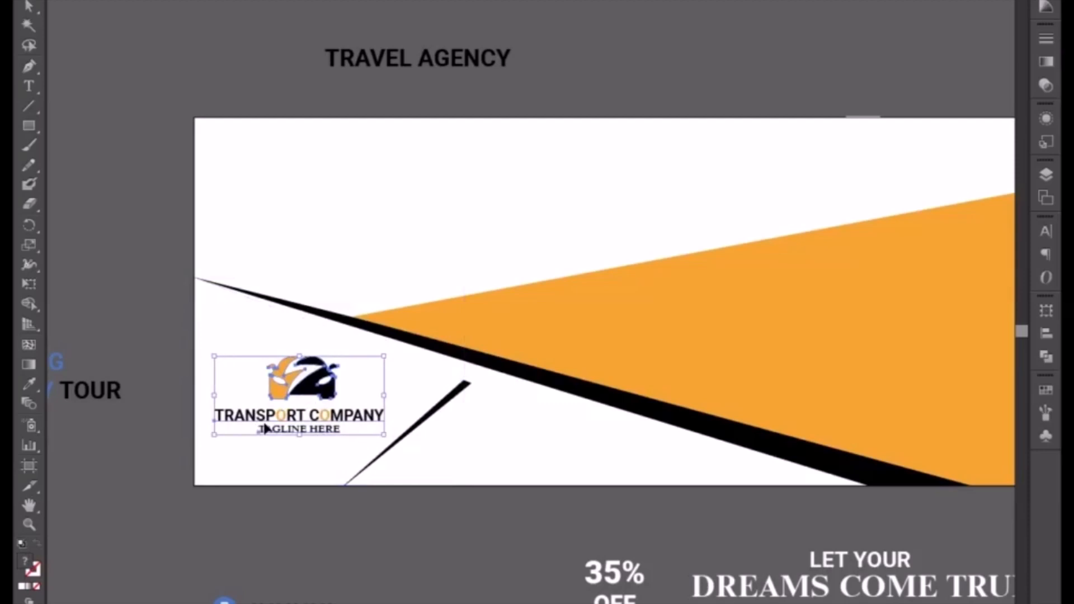
Pull the black backing's right anchor point outward to reveal a thin black edge around the white corner shape, and deselect it
left_click(472, 387)
left_click_drag(471, 387, 479, 385)
left_click(489, 412)
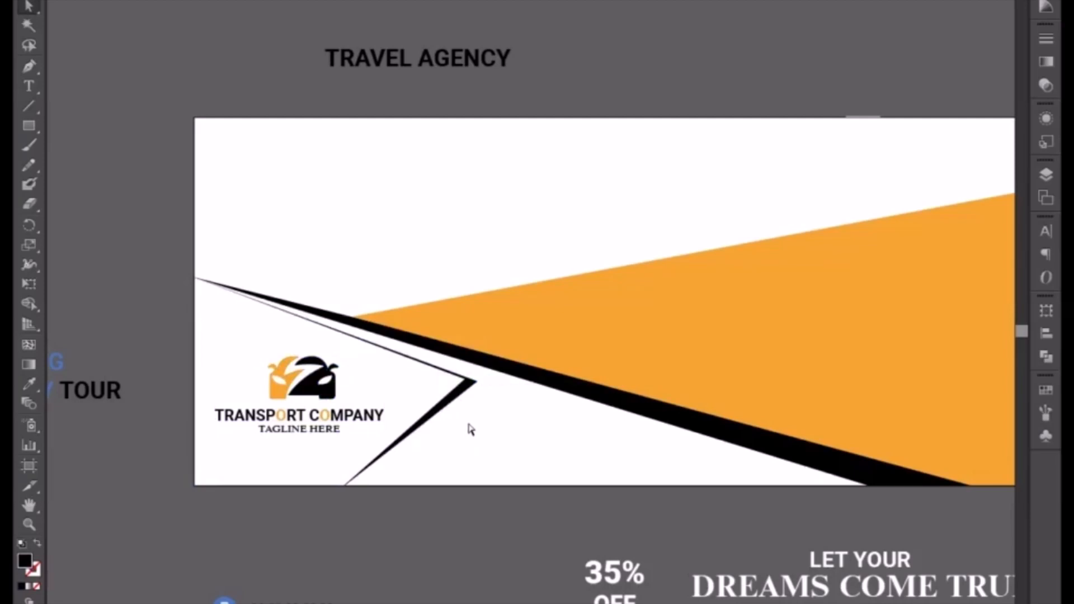
Place a copy of the "35% OFF" text below the artboard, to the left of the original
key("v")
key("space")
left_click_drag(234, 154, 392, 70)
left_click_drag(652, 305, 501, 248)
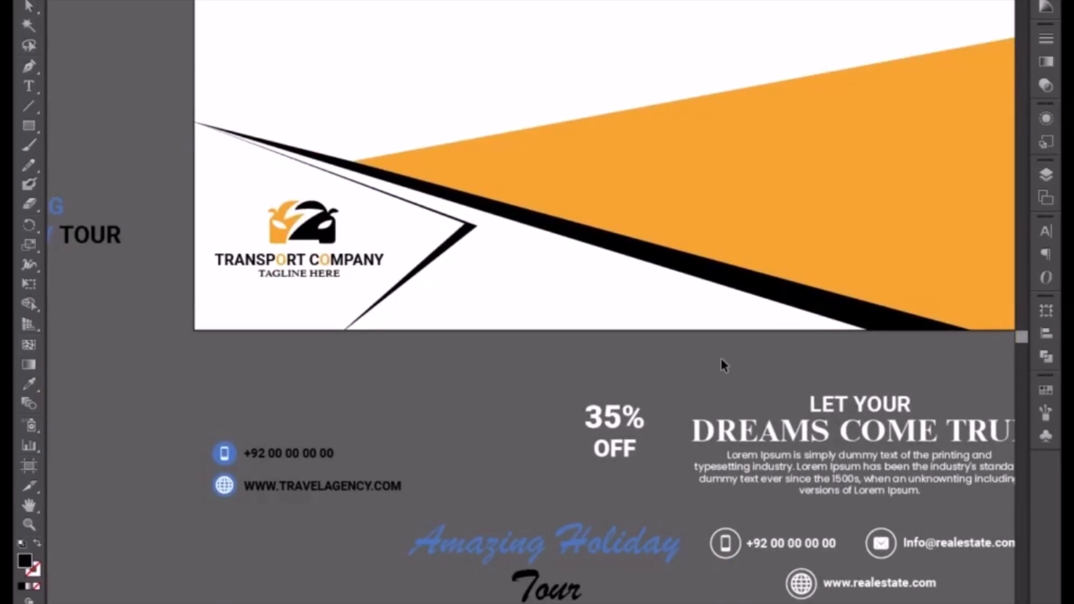
left_click(614, 427)
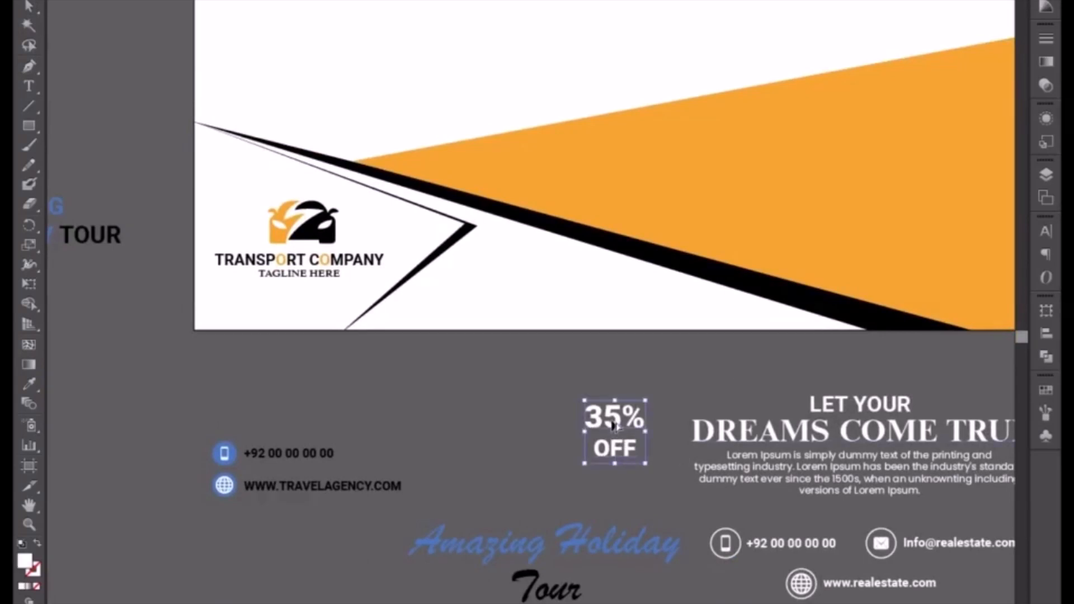
left_click_drag(613, 426, 388, 395, "alt")
Replace the copied text with "WE PROVIDE BEST CAR FOR YOUR CAREER", broken into lines after PROVIDE and FOR
double_click(388, 394)
key("ctrl+a")
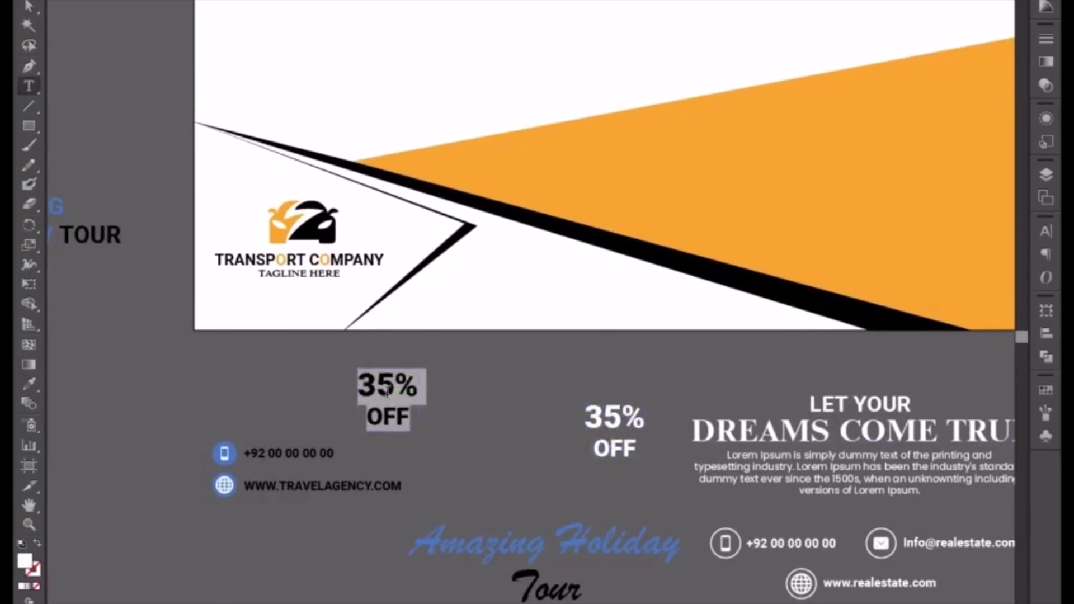
type("WE")
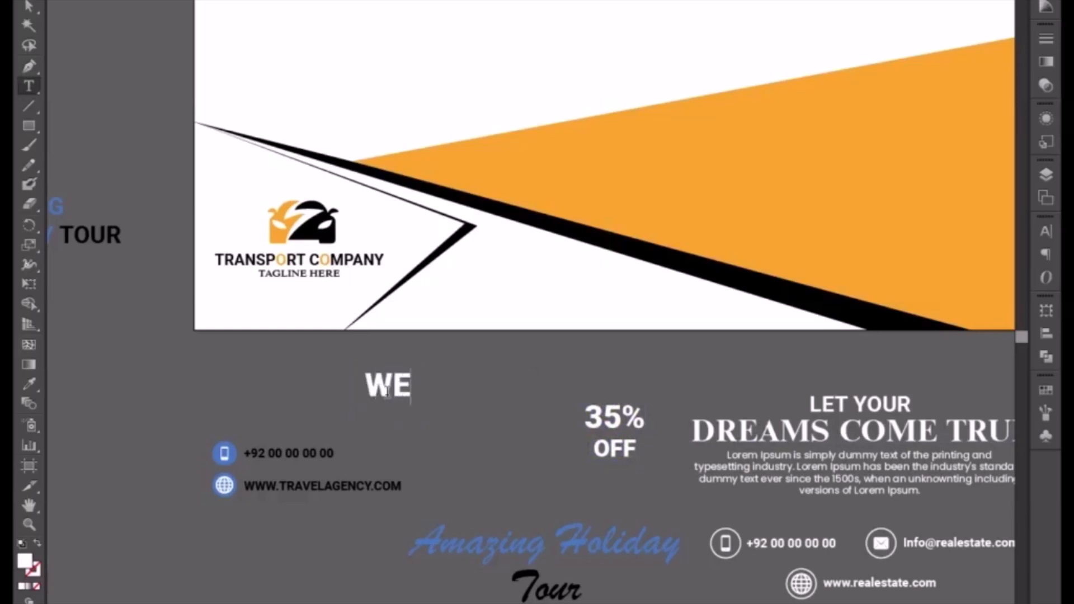
type(" PRO")
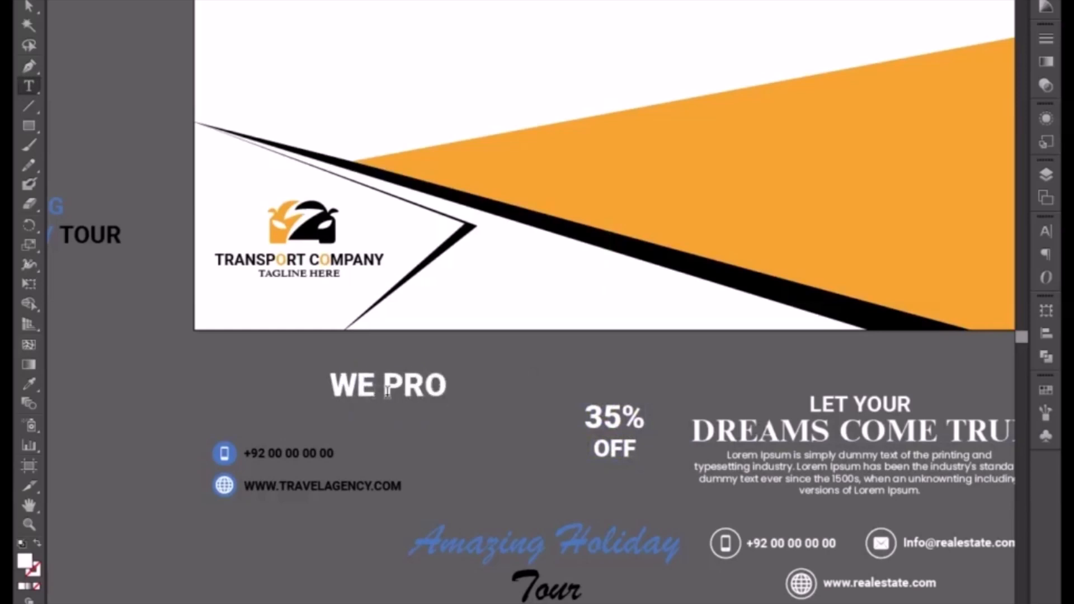
type("VIDE")
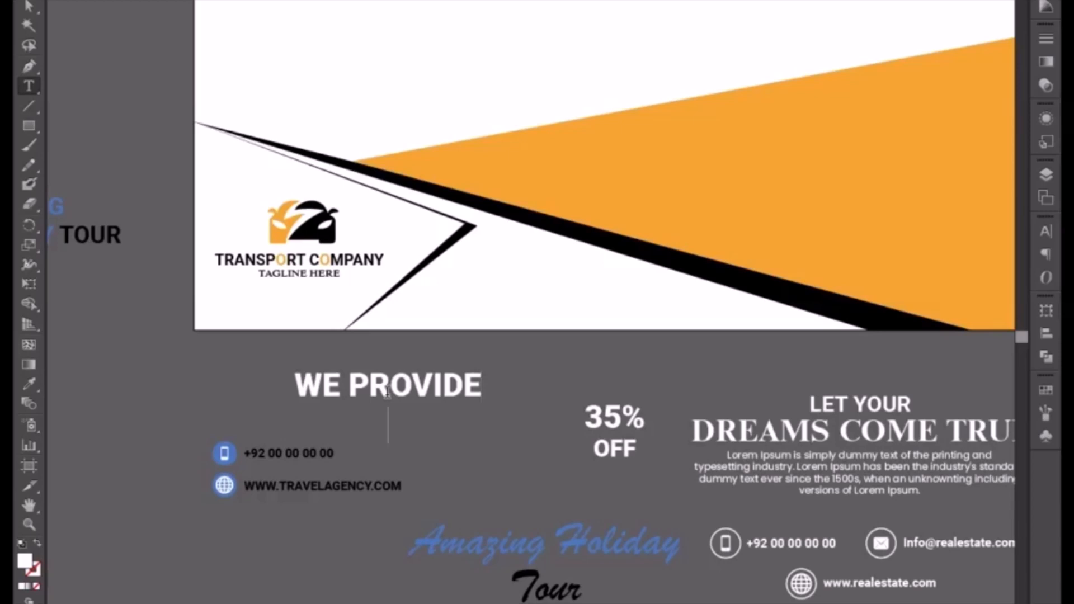
key("Return")
type("BEST")
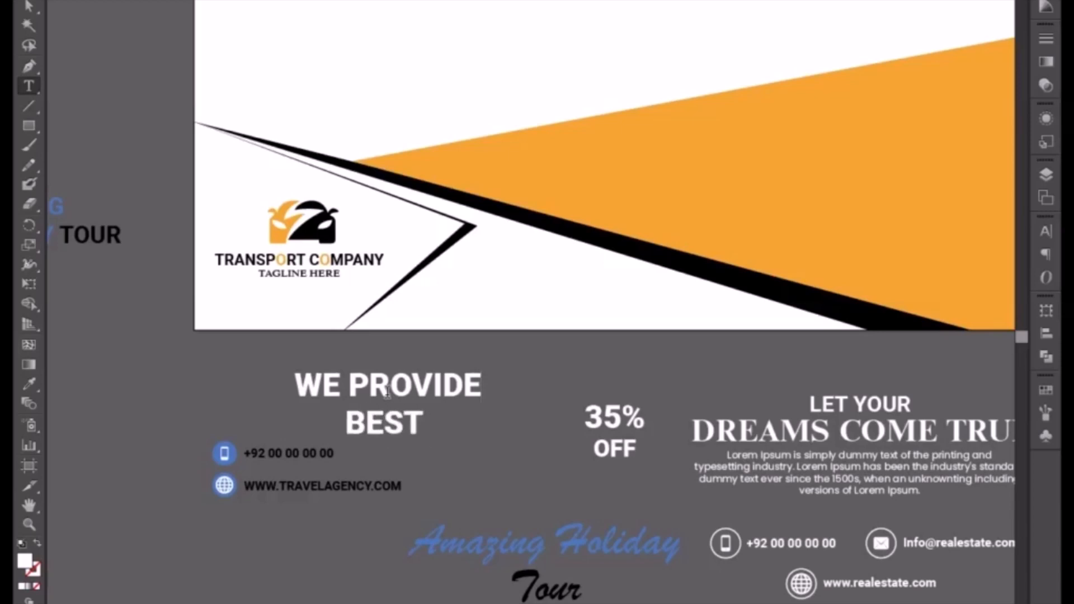
type(" CAR")
type("FOR")
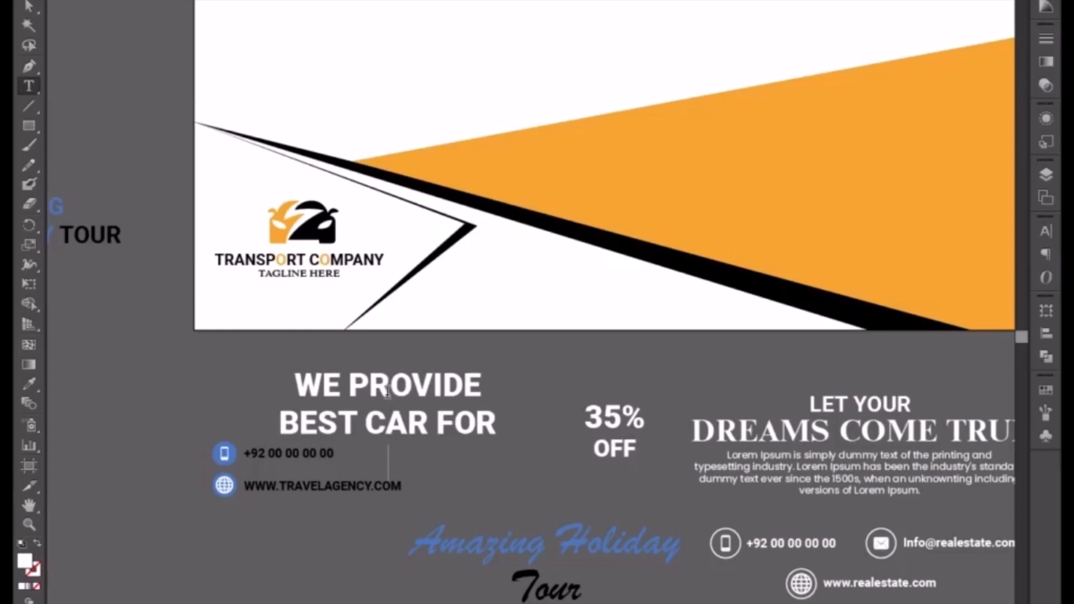
key("Return")
type("YOUR")
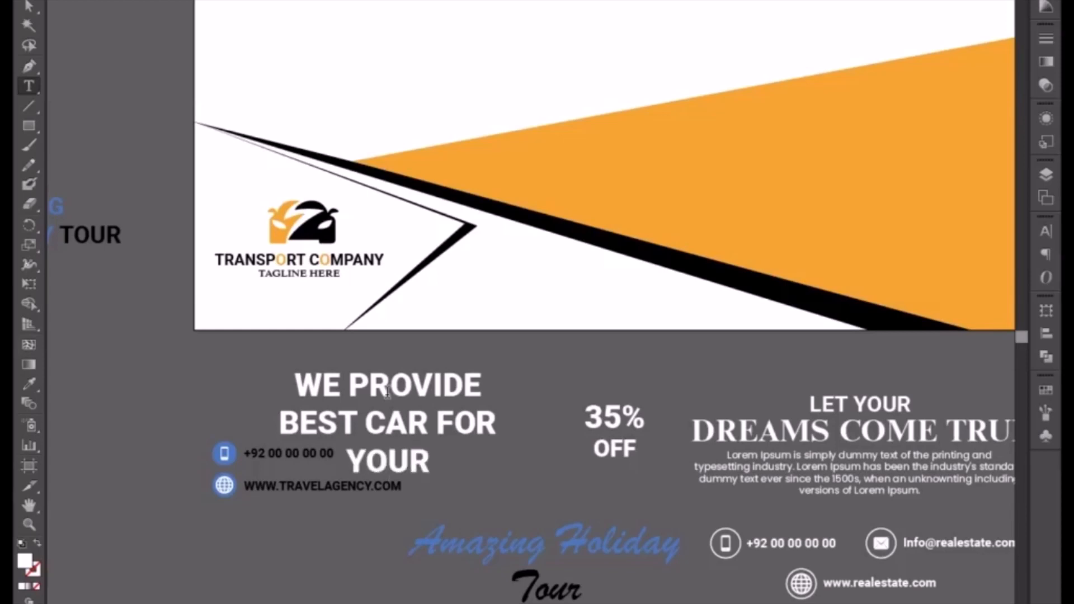
type(" C")
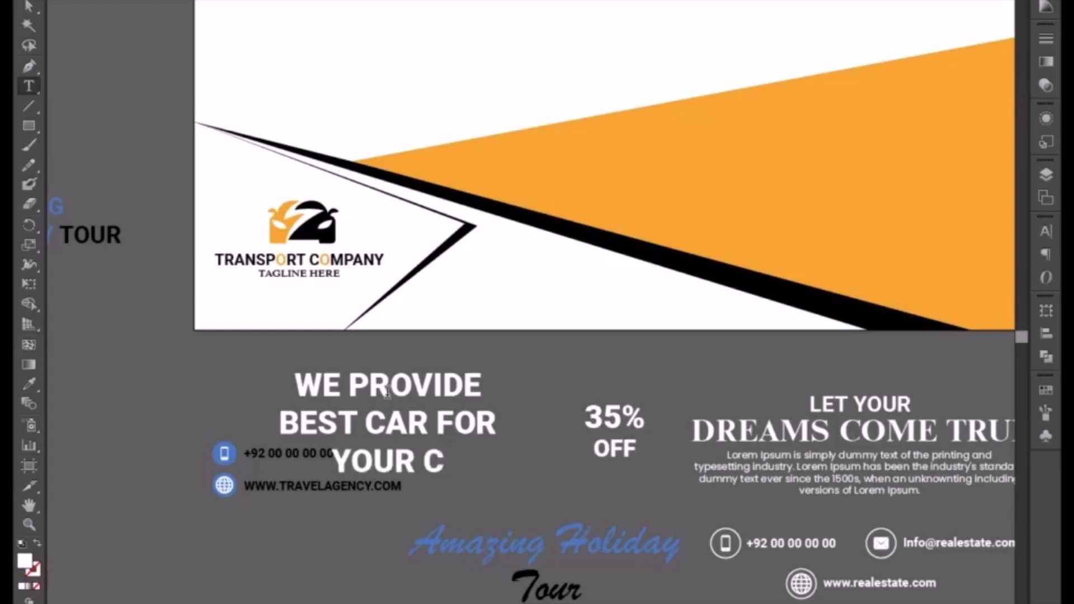
type("AREER")
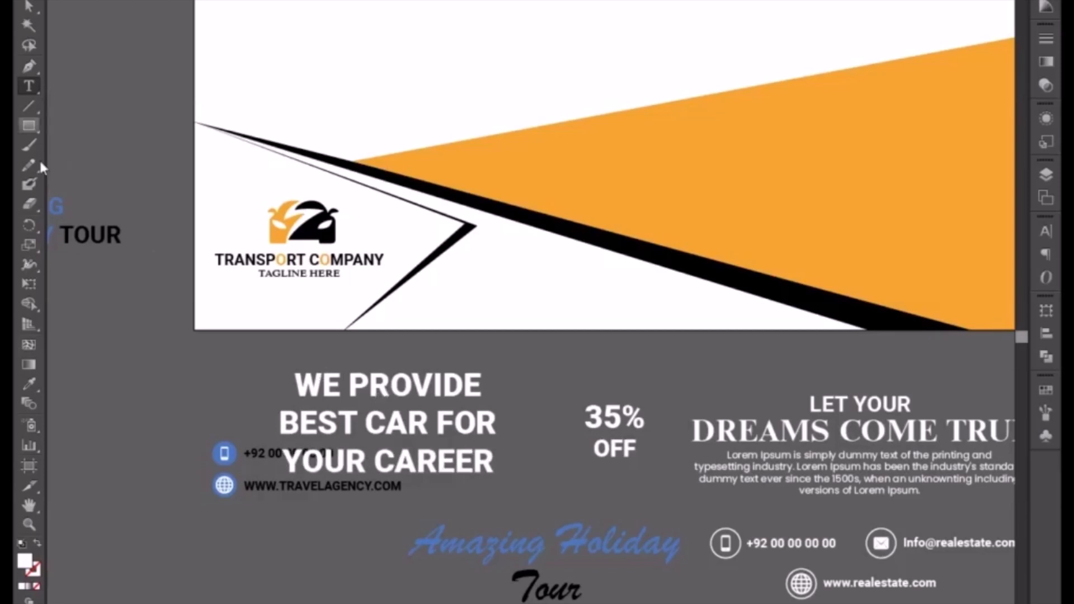
Color the three-line headline black by sampling the black part of the car logo with the Eyedropper
left_click(30, 2)
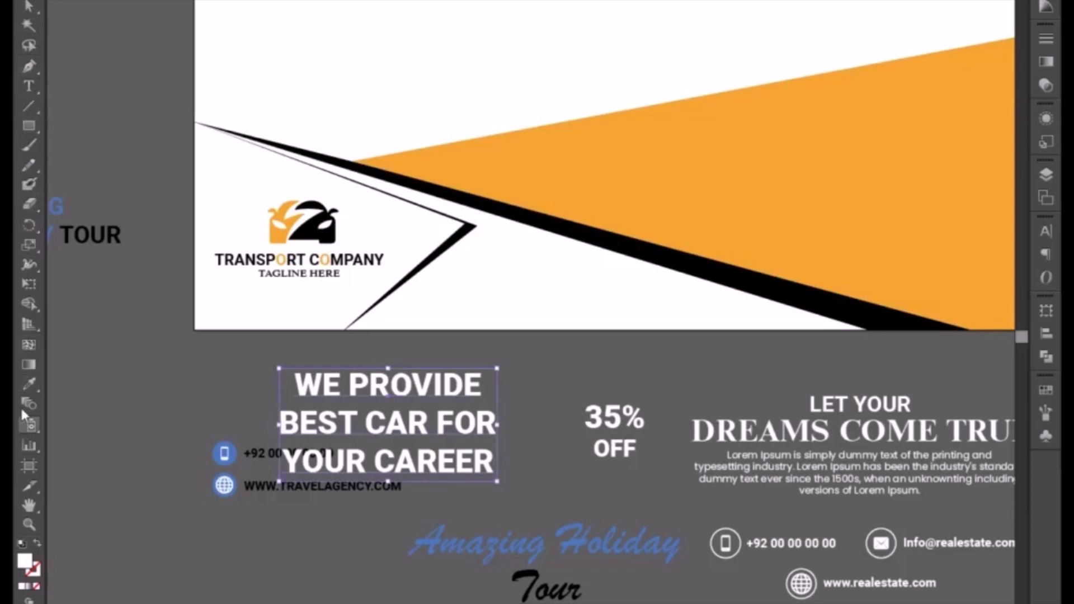
left_click(29, 384)
left_click(327, 232)
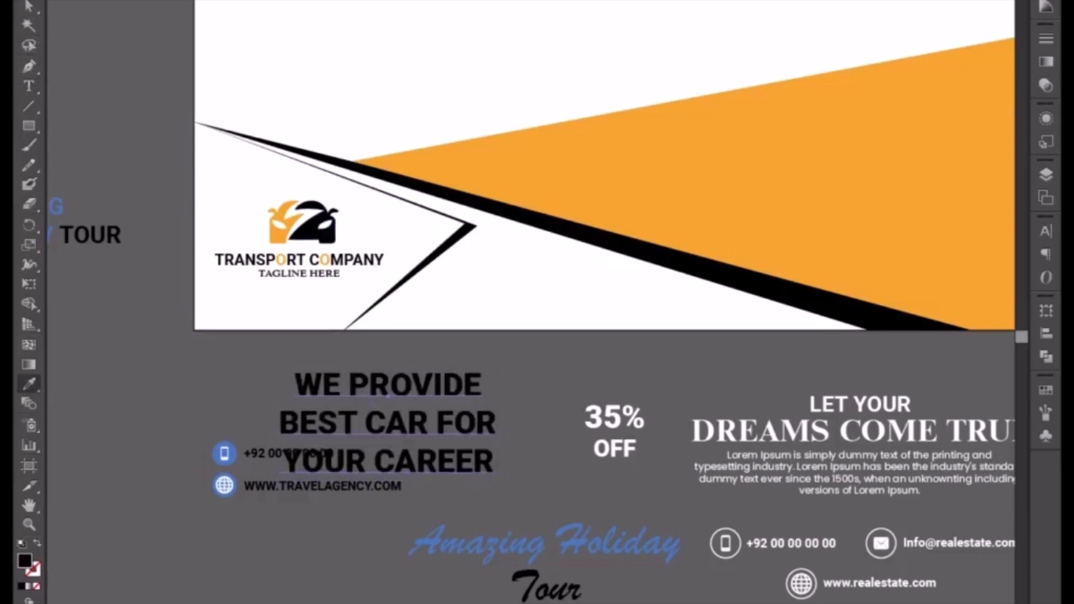
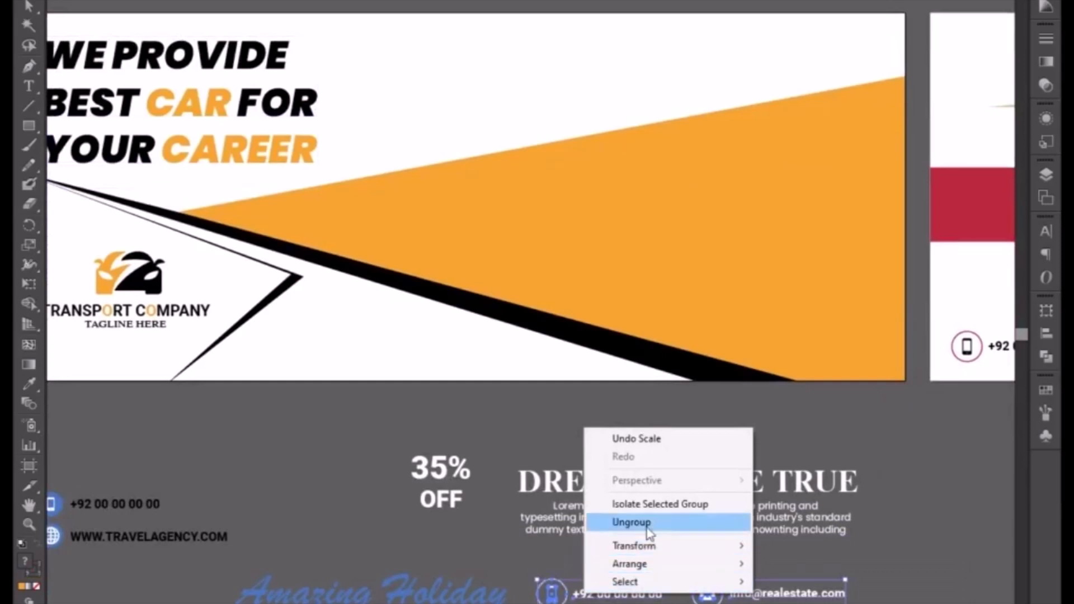
Ungroup the white contact details below the artboard and place a copy of the phone number just under the transport banner
left_click(643, 522)
left_click(503, 556)
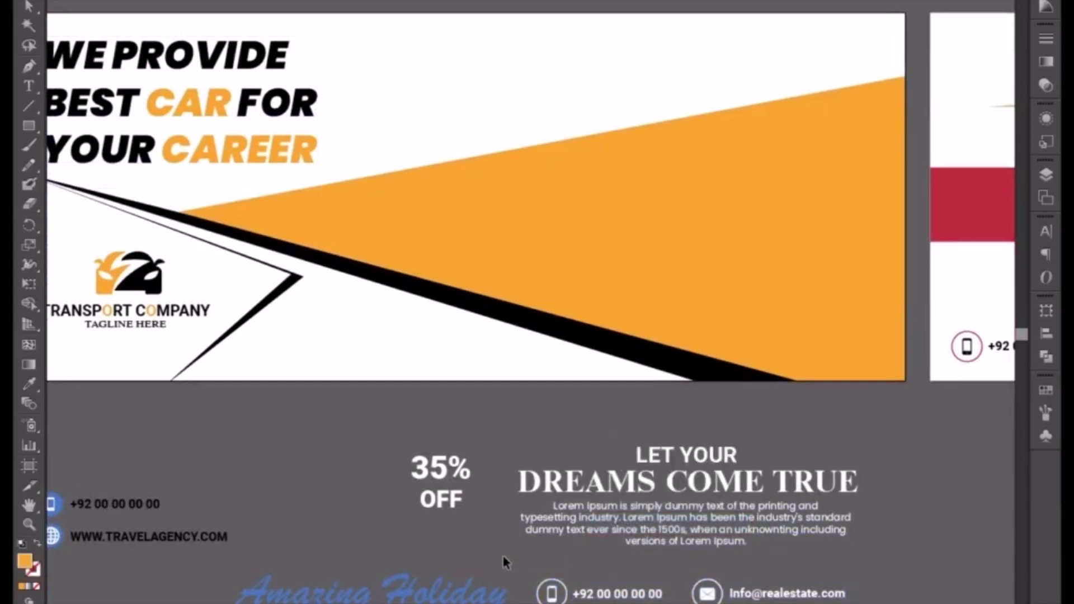
left_click(596, 595)
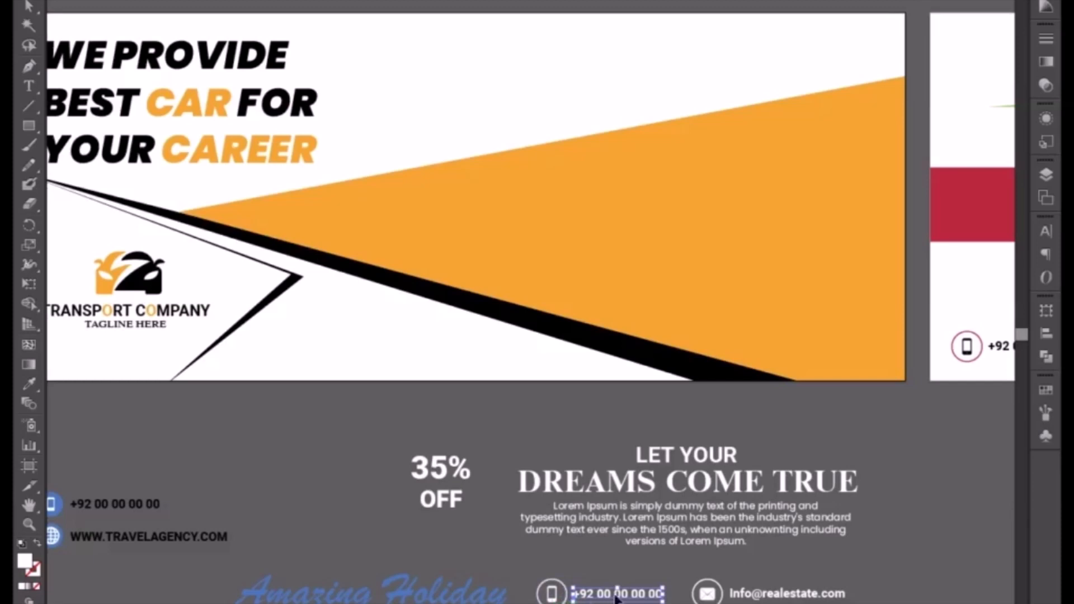
left_click_drag(631, 597, 355, 408)
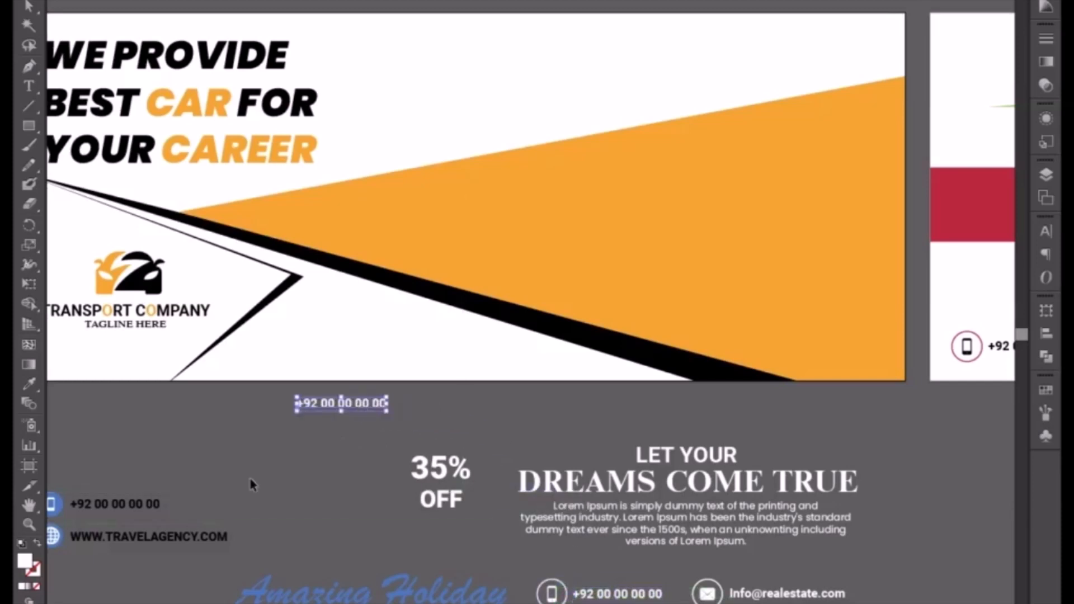
Color the copied phone number black by sampling the car logo with the Eyedropper, and enlarge it to about twice its size
left_click(31, 386)
left_click(150, 281)
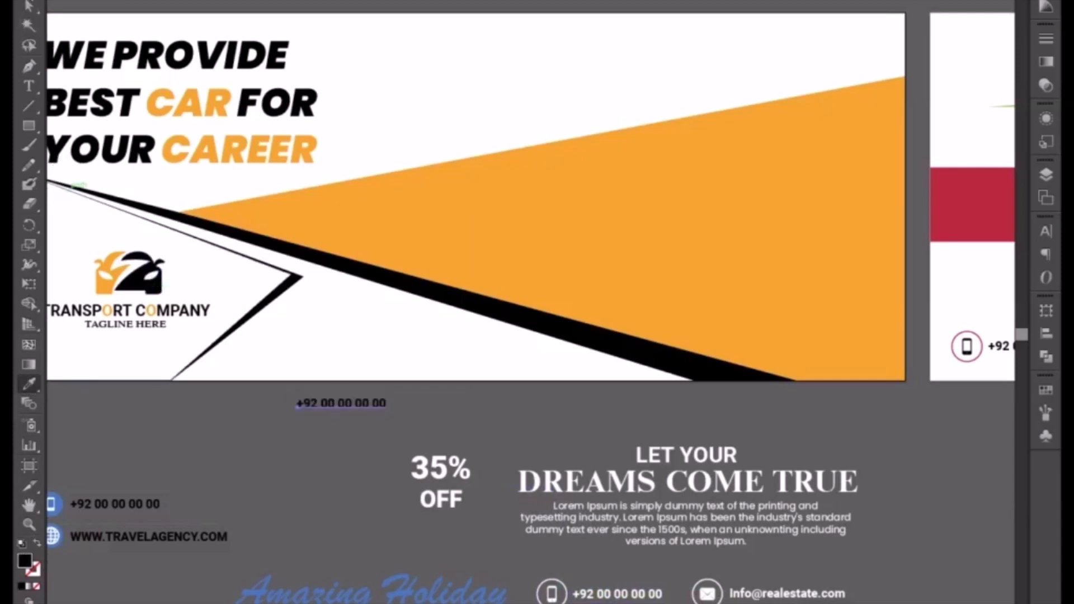
key("v")
left_click_drag(392, 393, 491, 380)
left_click(726, 1)
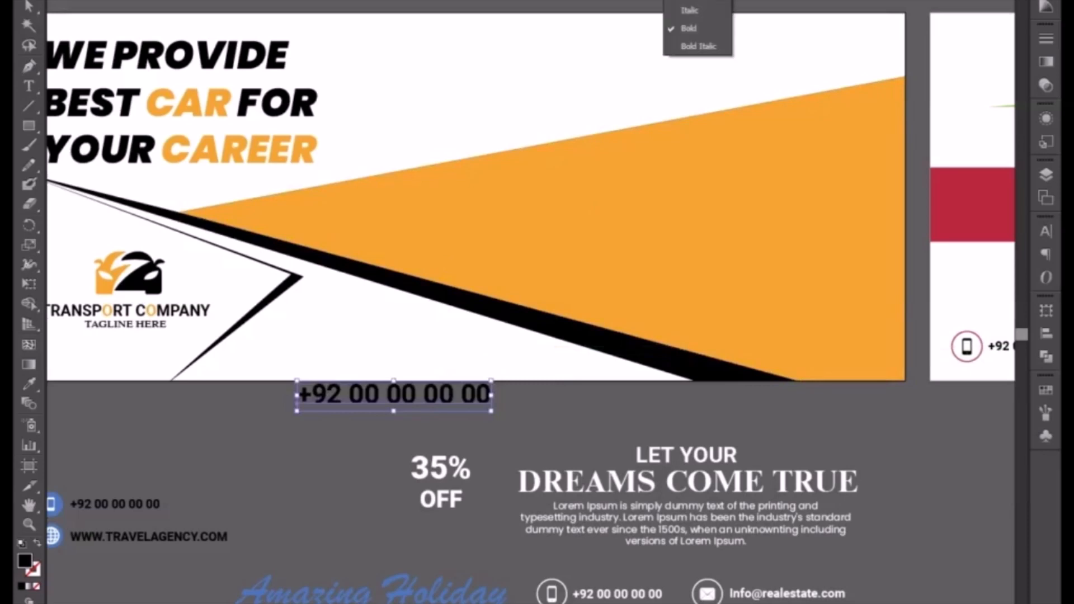
left_click(311, 351)
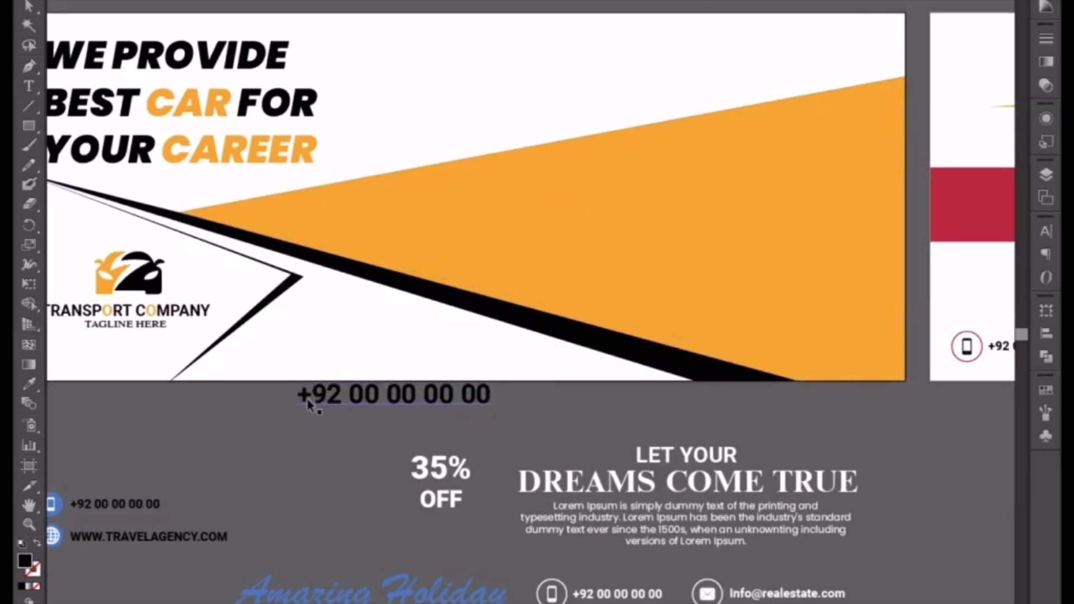
Insert "CALL US" and a space before the enlarged phone number
double_click(308, 396)
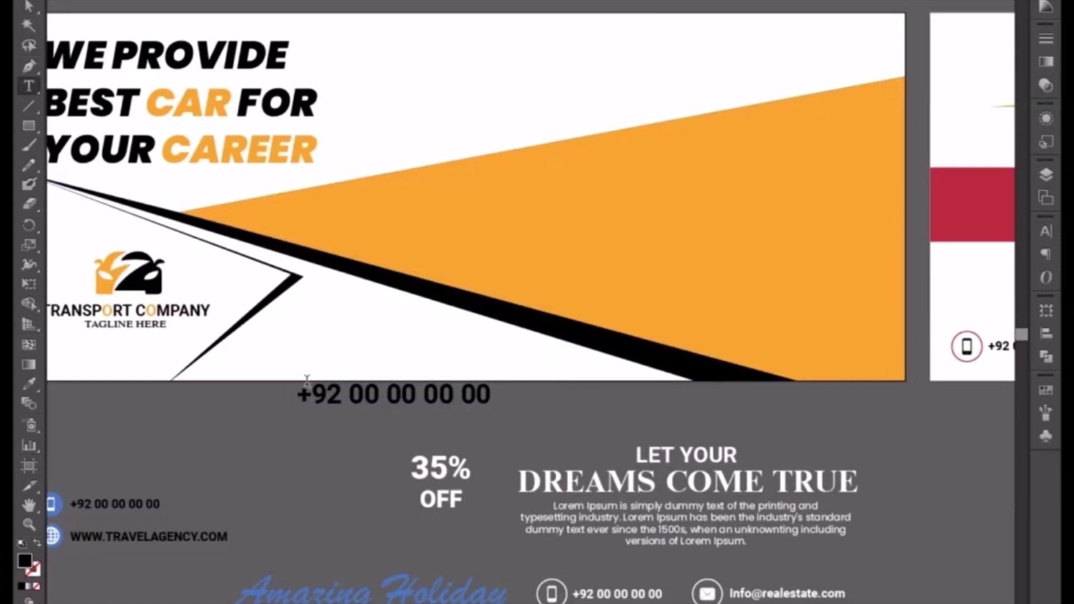
type("CALL ")
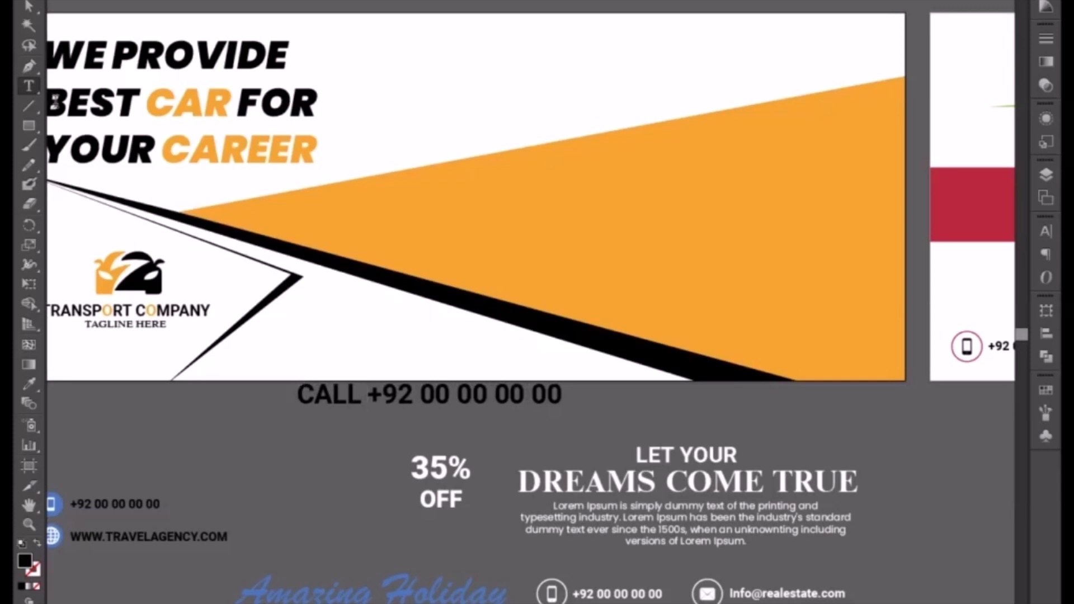
type("US")
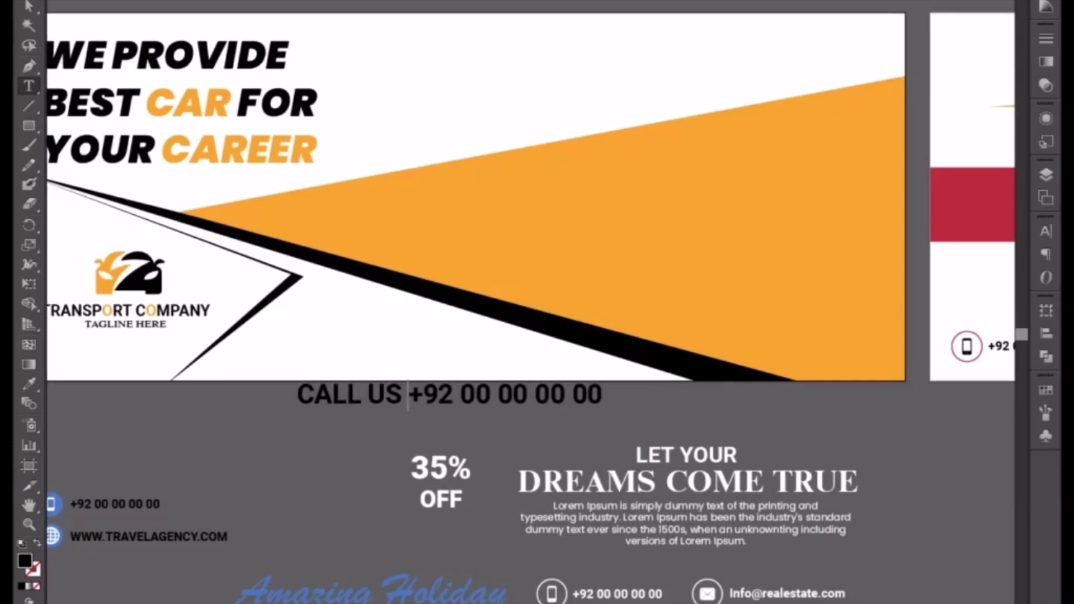
key("Escape")
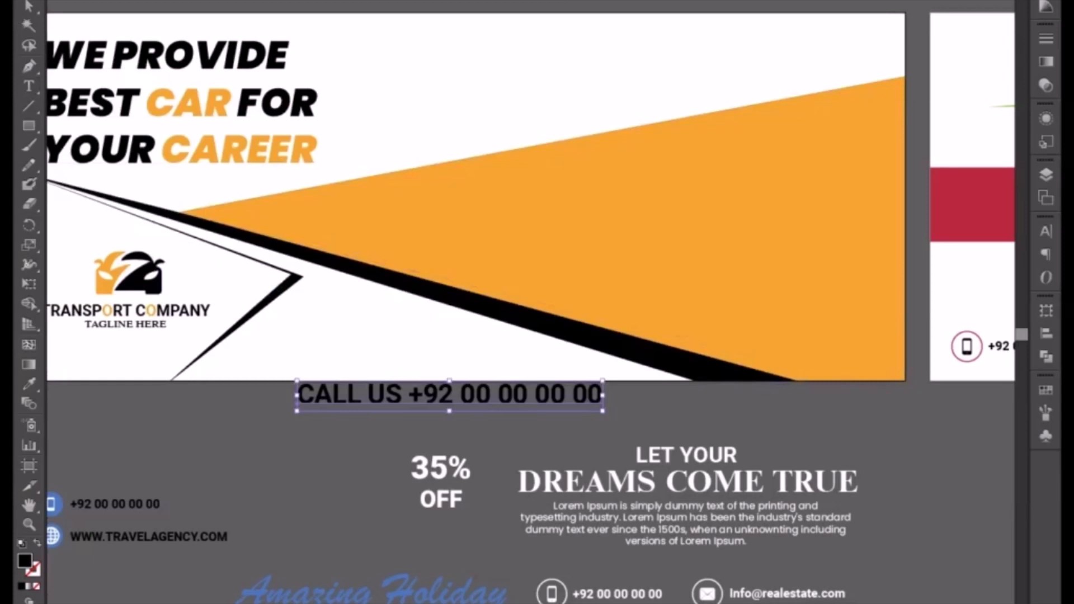
Set the CALL US line to ExtraBold and fit it, slightly smaller, into the white area along the banner's lower edge
key("Return")
left_click(747, 1)
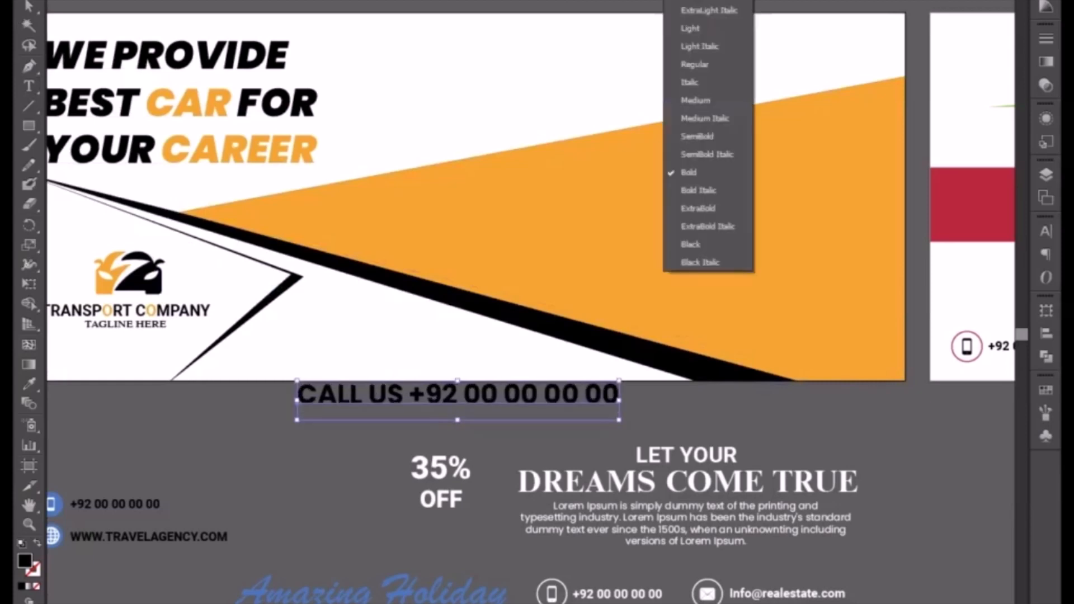
left_click(709, 212)
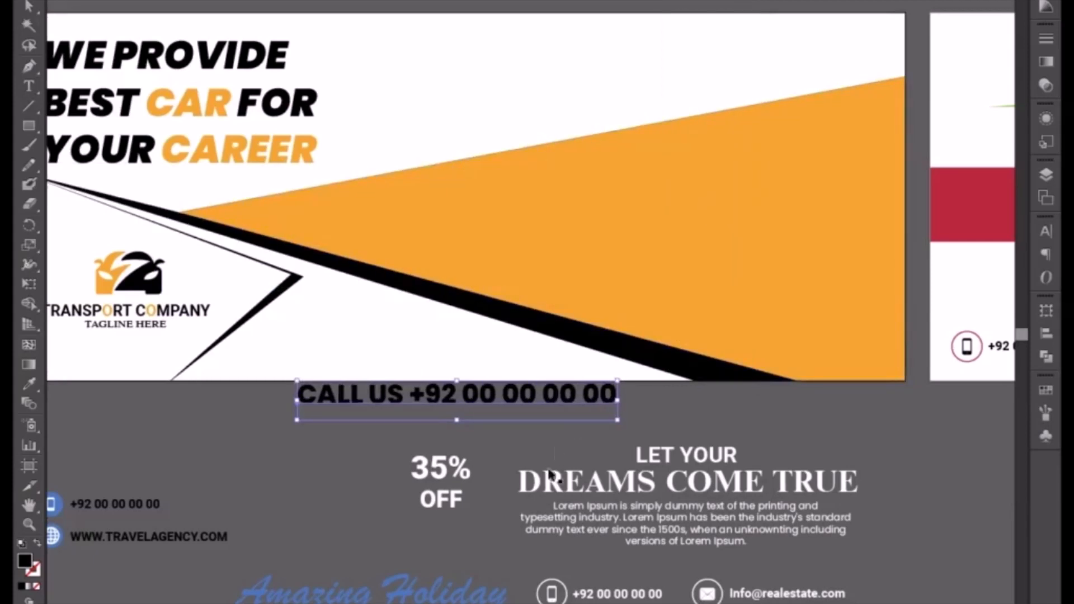
left_click_drag(619, 420, 579, 415)
left_click_drag(386, 395, 349, 360)
Move the transport company logo slightly down inside the white corner shape and leave everything deselected
left_click_drag(201, 407, 431, 448)
left_click(350, 361)
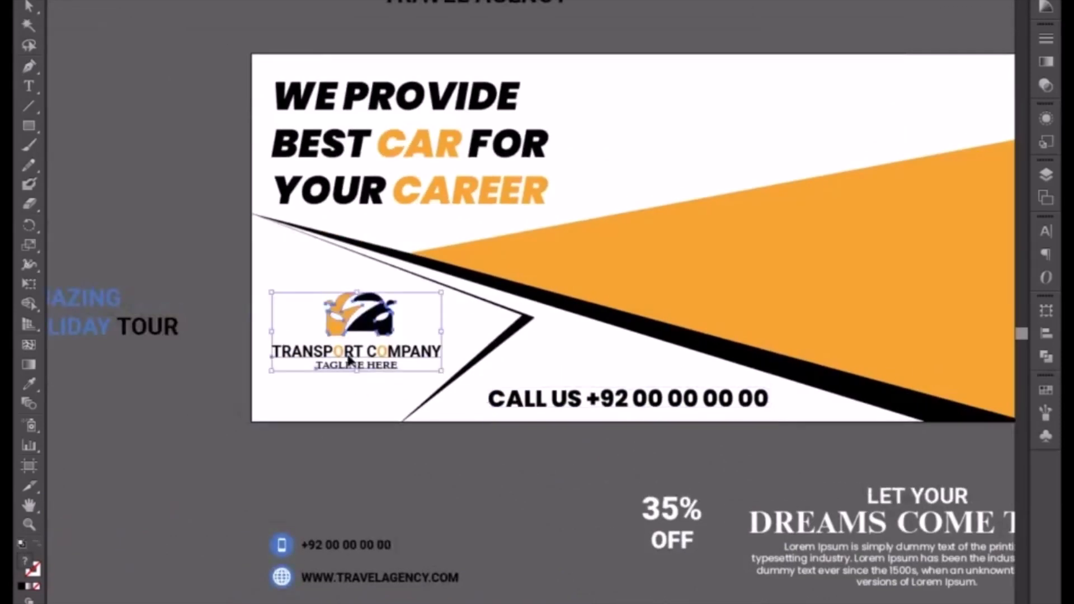
left_click_drag(338, 363, 334, 381)
left_click(579, 409)
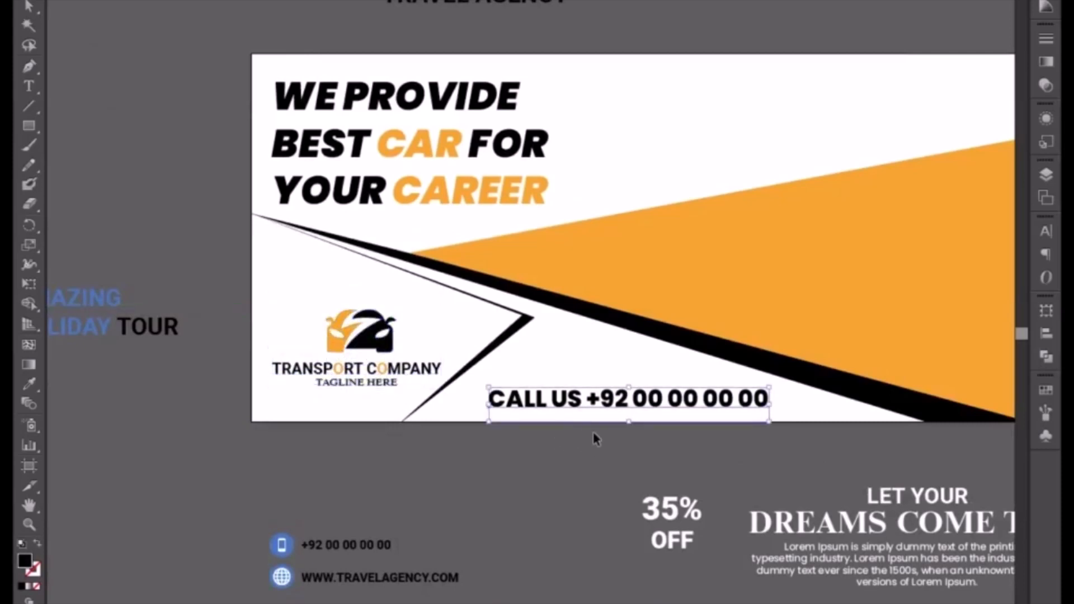
left_click(588, 445)
Place a copy of the white "DREAMS COME TRUE" text above the original, just below the transport banner
scroll(447, 442, "right", 4)
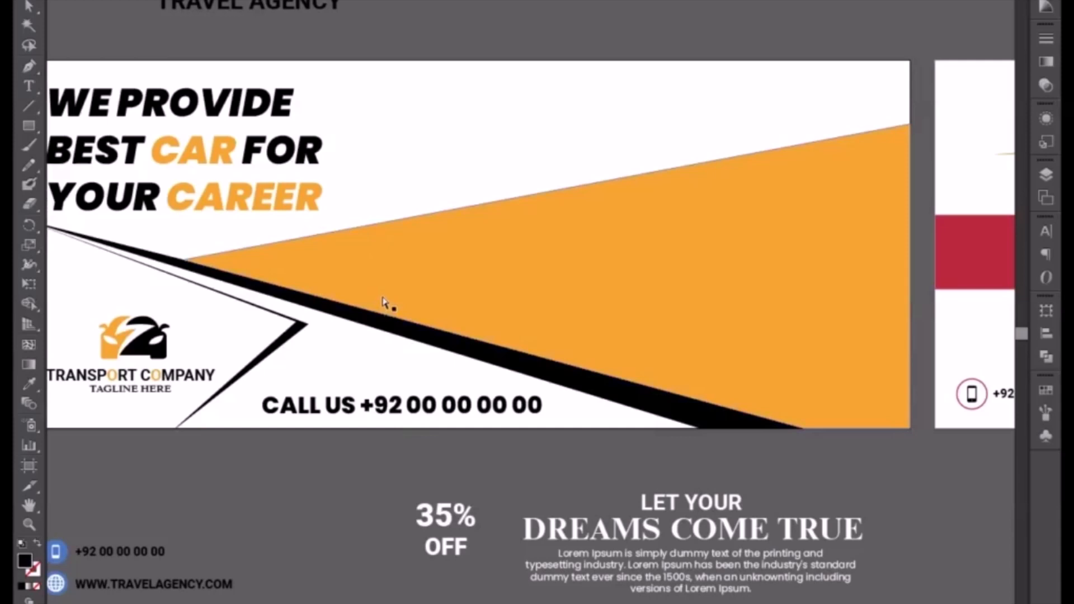
key("ctrl+minus")
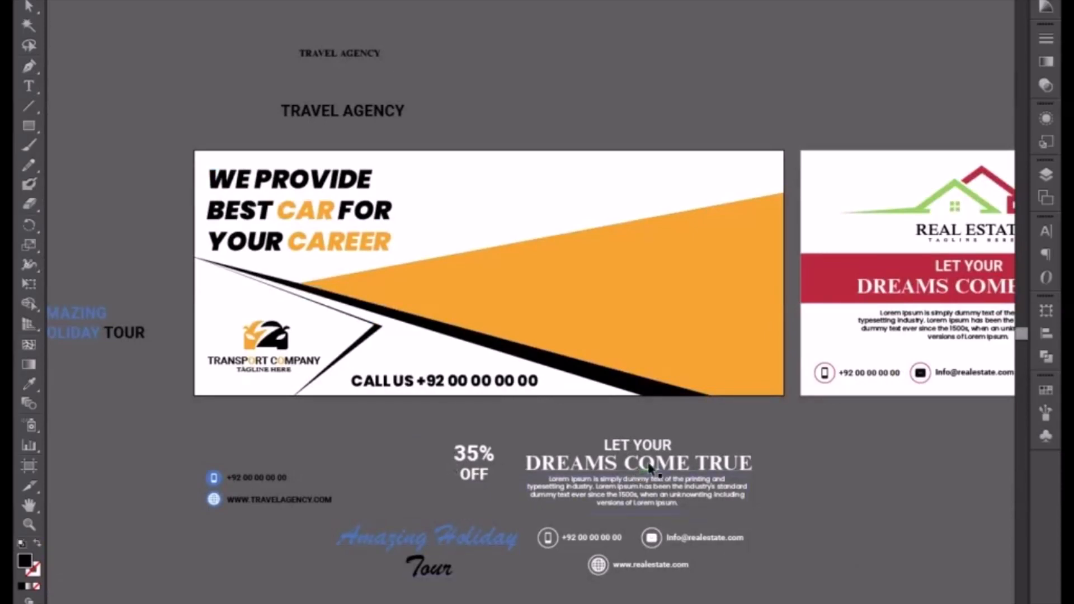
left_click(664, 476)
left_click_drag(687, 470, 704, 417)
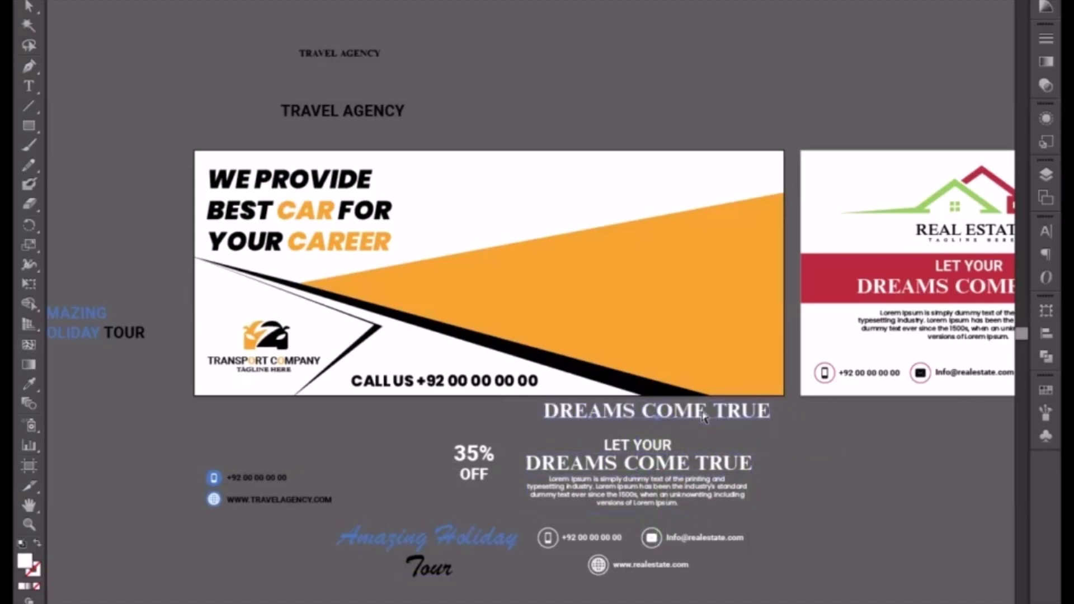
Replace the copied heading text with "RENT A CAR"
key("ctrl+plus")
left_click_drag(656, 580, 578, 551)
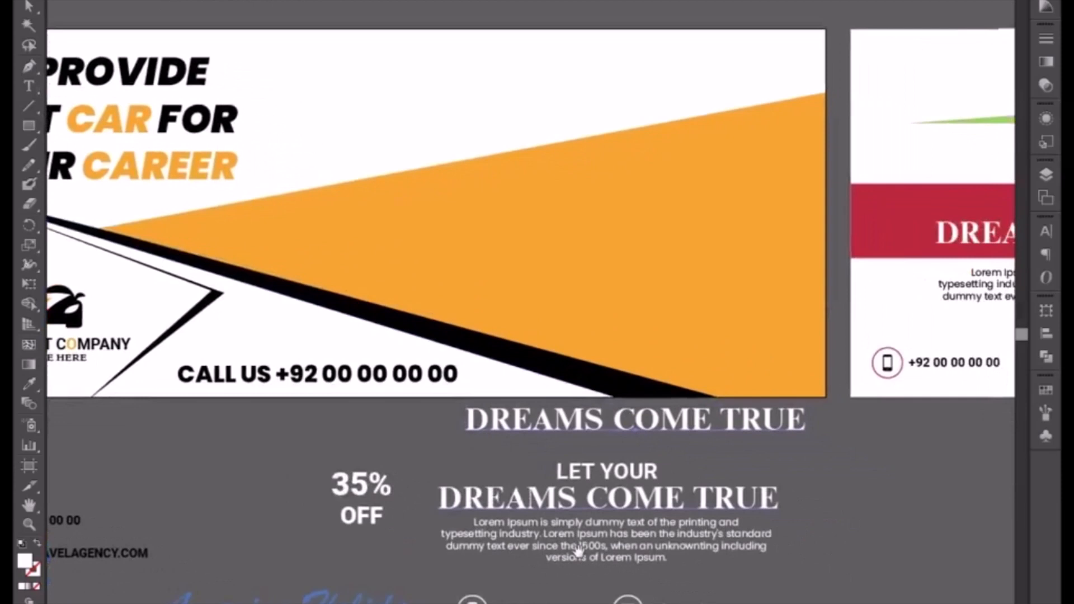
double_click(583, 420)
key("ctrl+a")
type("R")
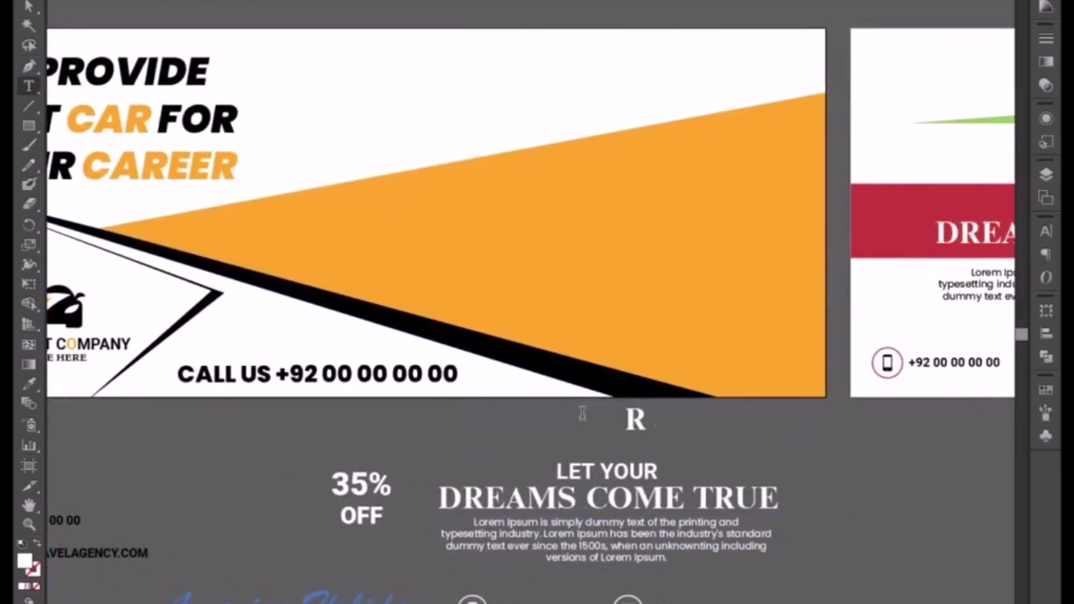
type("ENT A CAR")
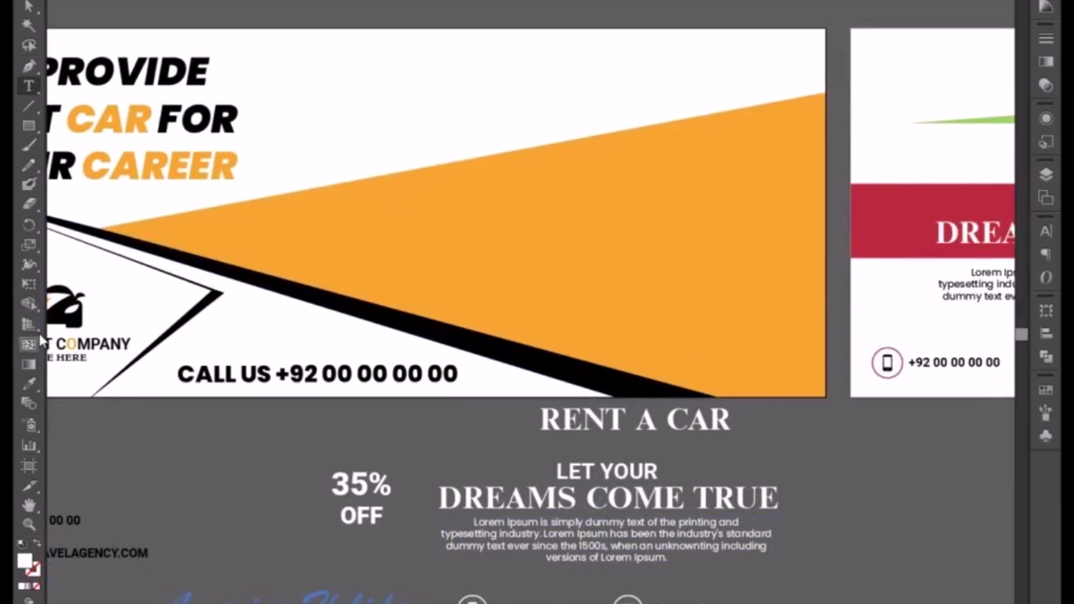
key("Escape")
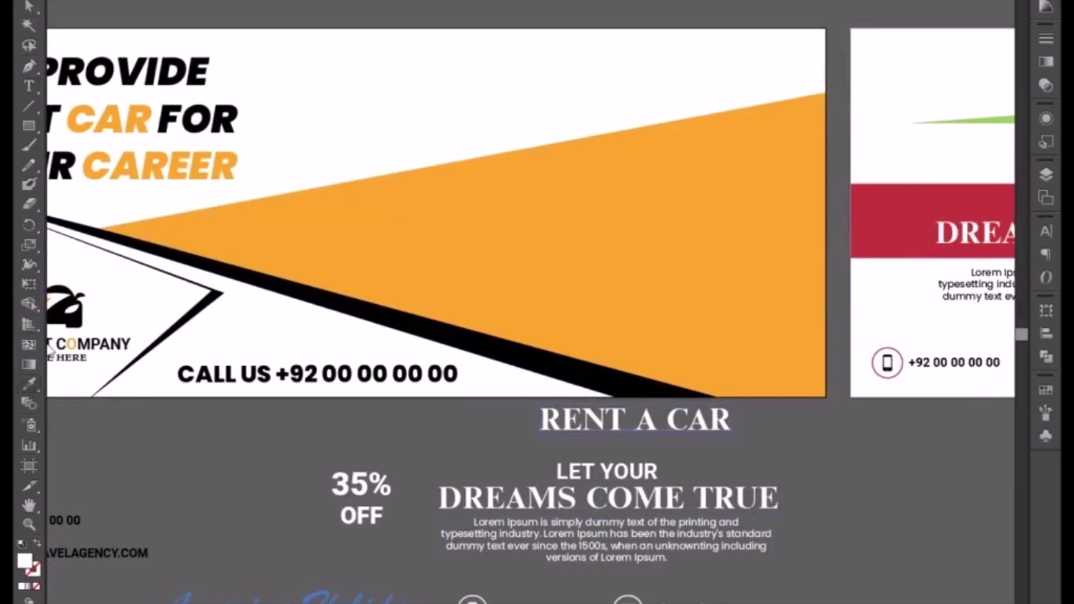
Color the "RENT A CAR" text black by sampling the black part of the car logo with the Eyedropper
left_click(27, 385)
left_click(66, 308)
key("v")
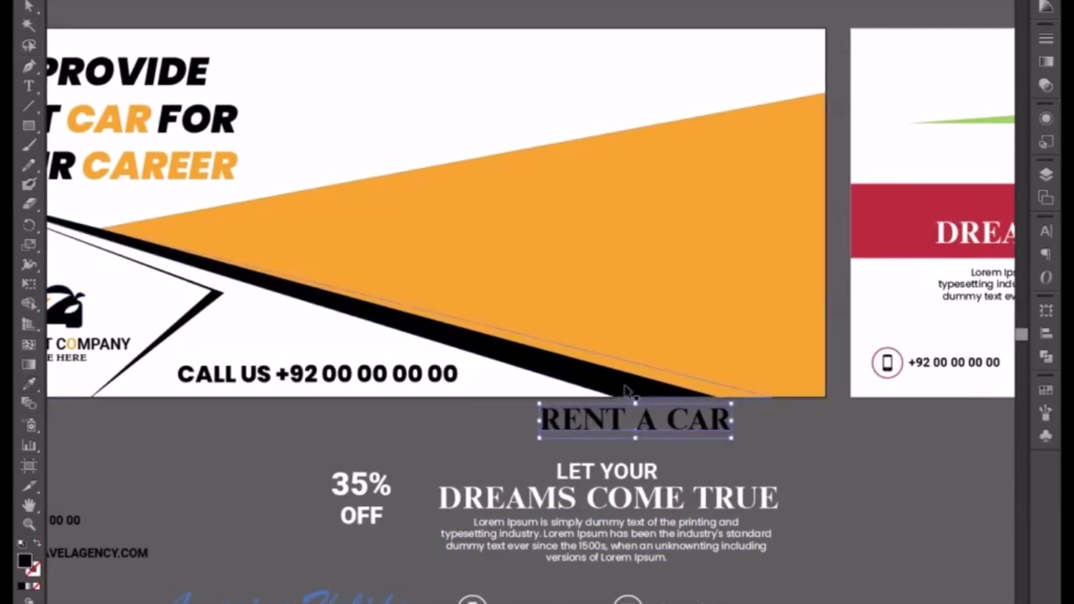
Move "RENT A CAR" onto the lower-right corner of the orange shape and bring it to the front
left_click_drag(614, 426, 690, 359)
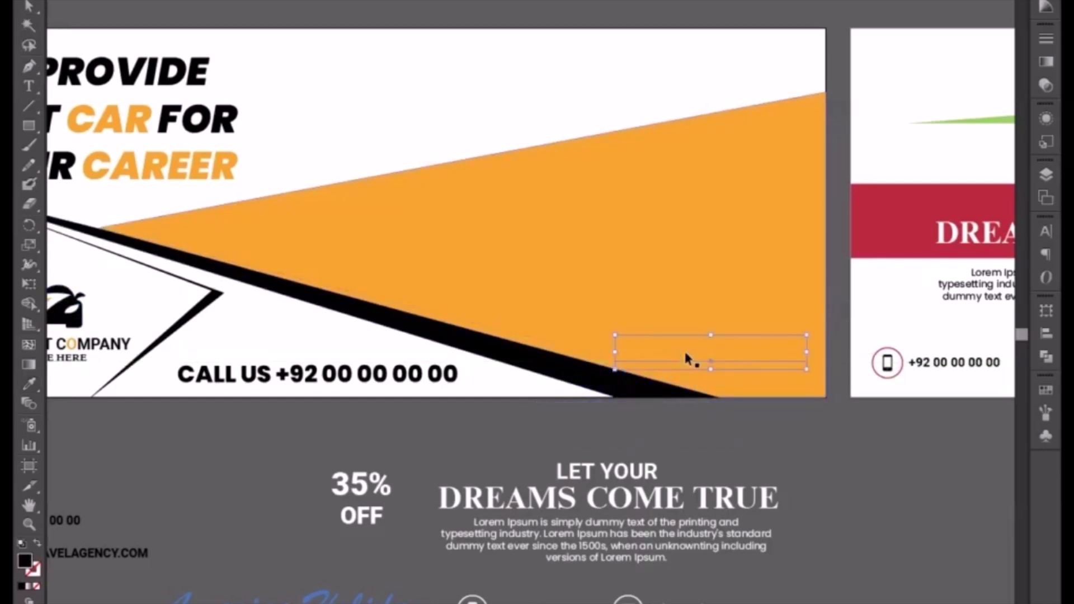
right_click(689, 354)
mouse_move(725, 510)
left_click(839, 507)
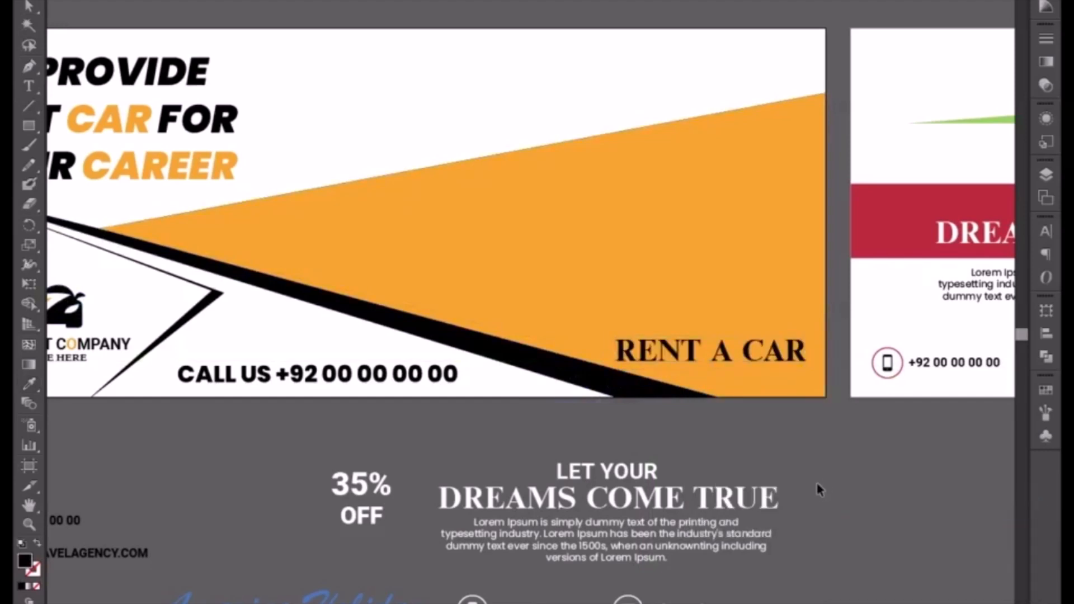
Place a copy of the white Lorem Ipsum paragraph below the real estate banner and fill it with black
left_click(658, 559)
left_click_drag(632, 544, 902, 440)
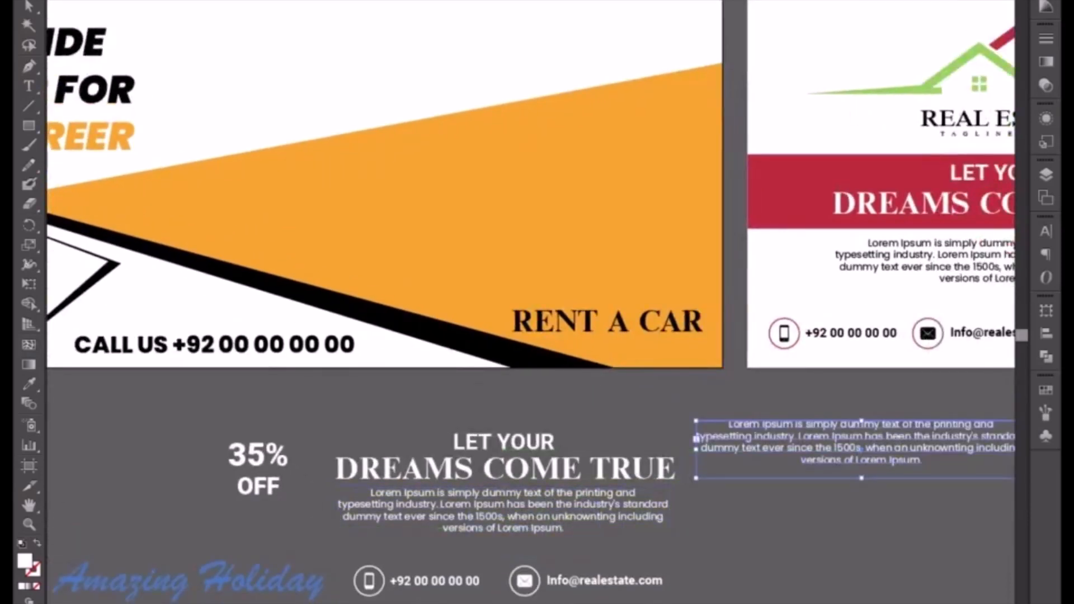
left_click(1044, 5)
left_click(862, 2)
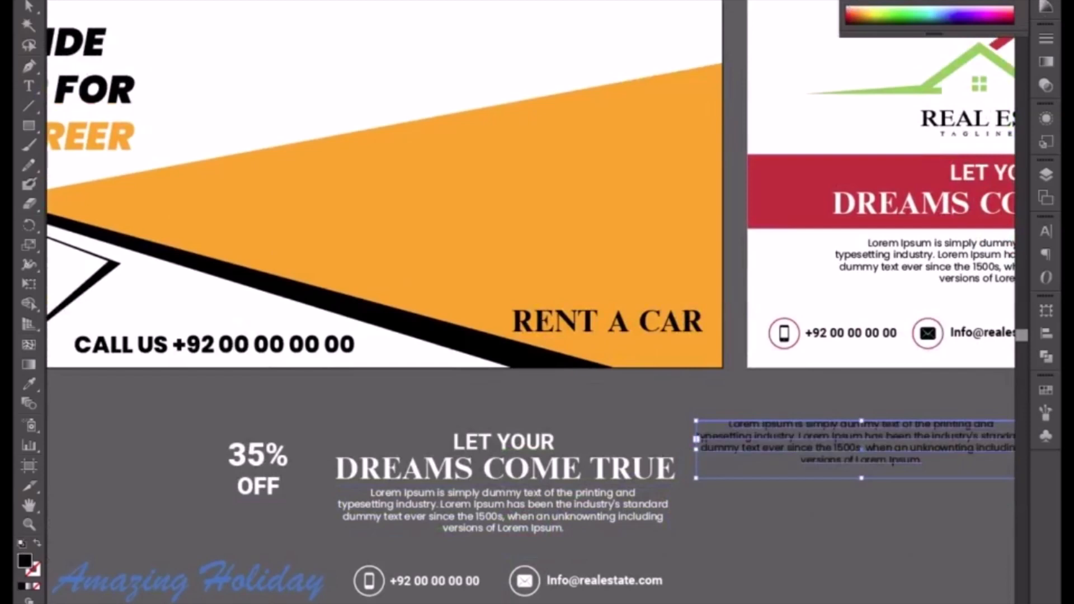
Left-align the copied Lorem Ipsum paragraph
key("ctrl+alt+t")
key("ctrl+shift+l")
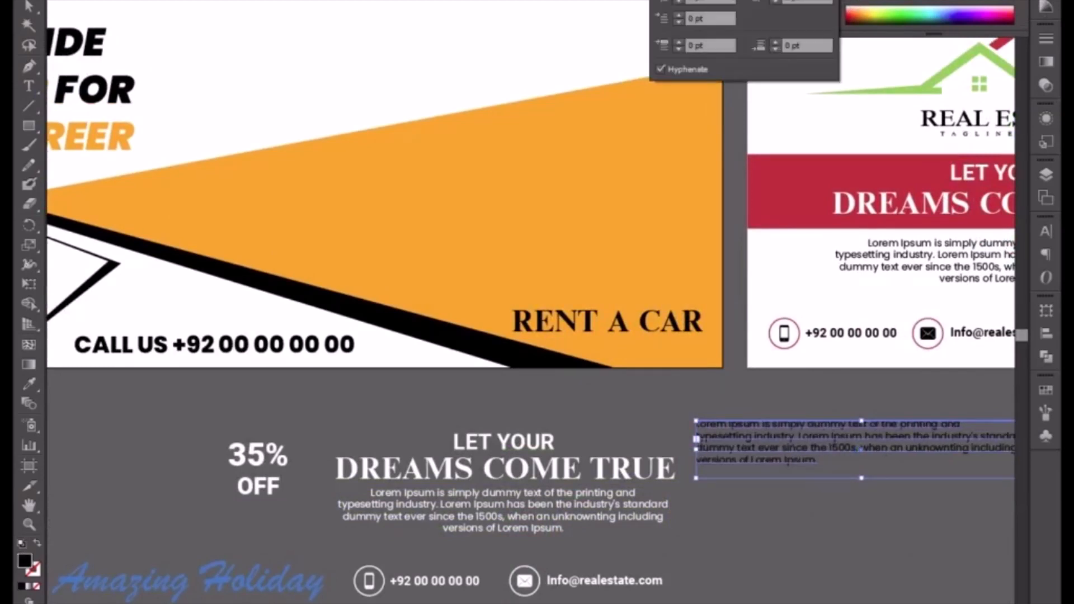
key("ctrl+alt+t")
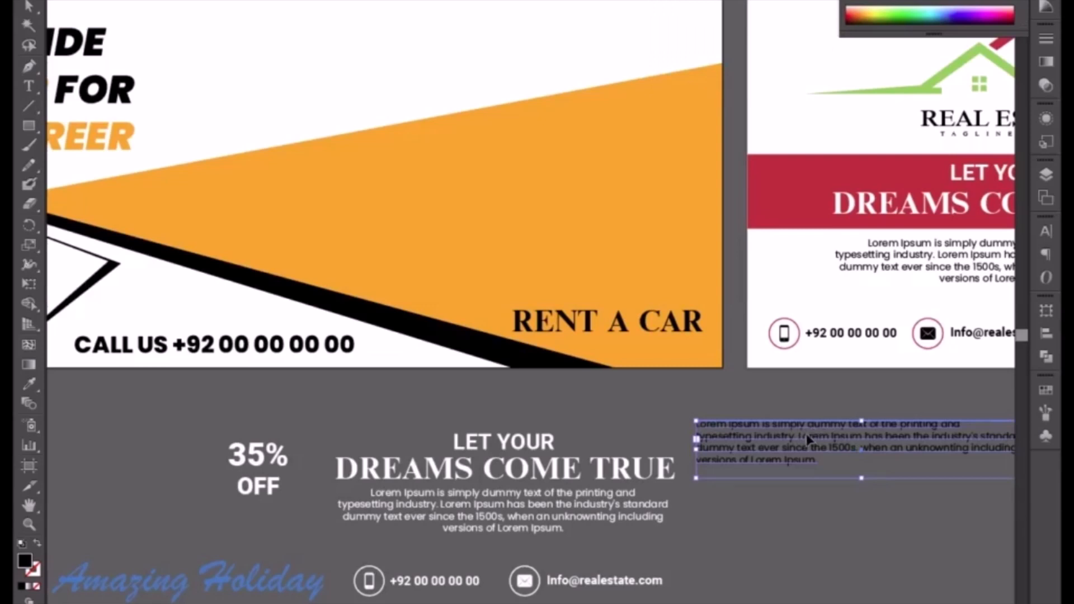
Trim the copied paragraph to the single line "Lorem Ipsum is simply"
double_click(813, 433)
key("ctrl+a")
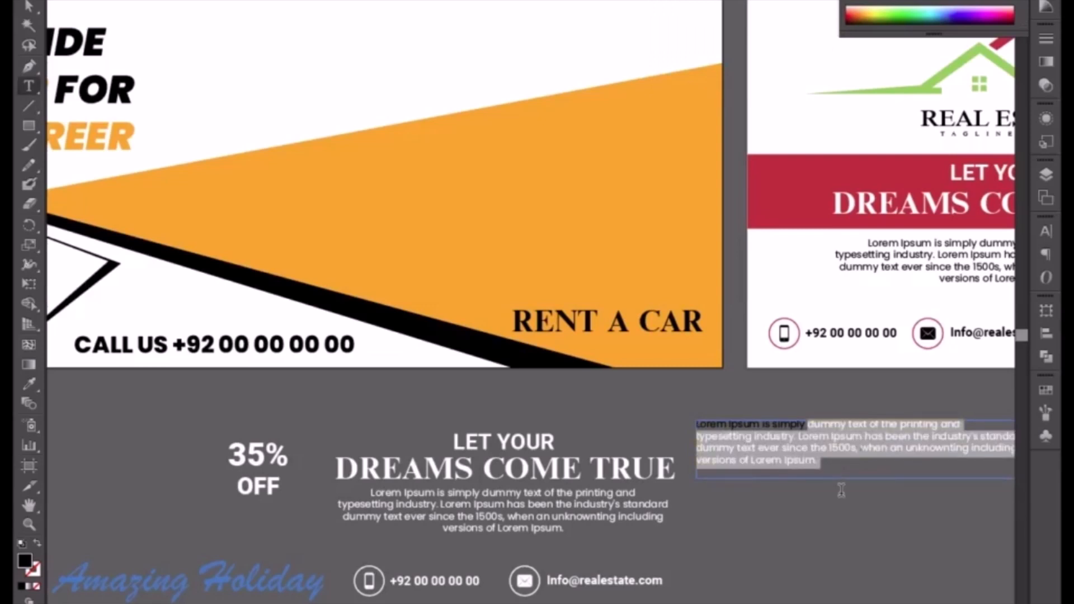
key("BackSpace")
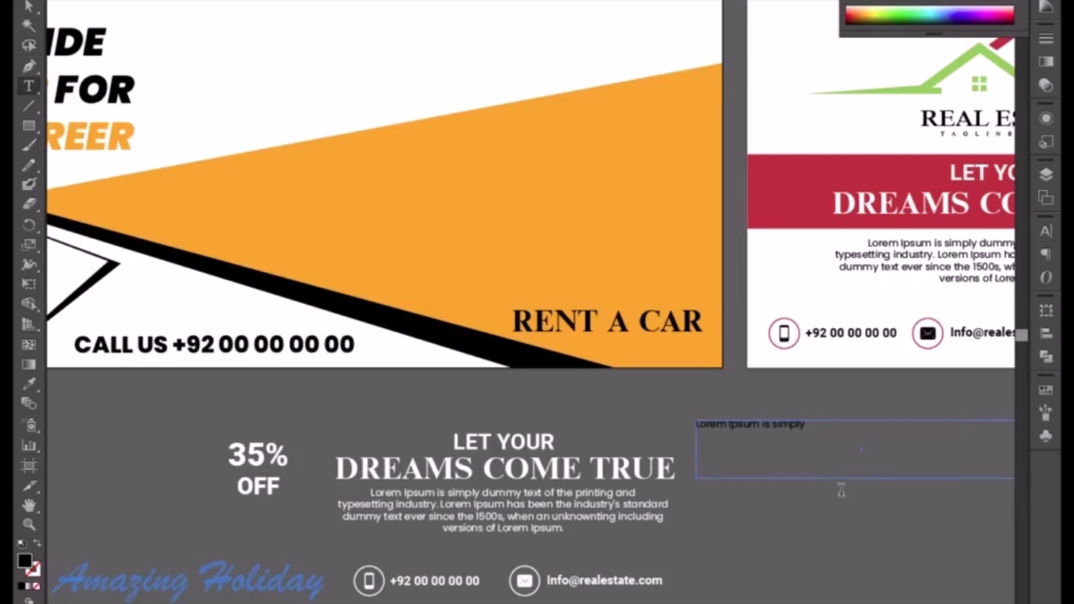
type("y")
Repeat "Lorem Ipsum is simply" on separate lines until the text frame holds five identical lines
key("ctrl+a")
key("ctrl+c")
key("Right")
key("Return")
key("ctrl+v")
key("Return")
key("ctrl+v")
key("Return")
key("ctrl+v")
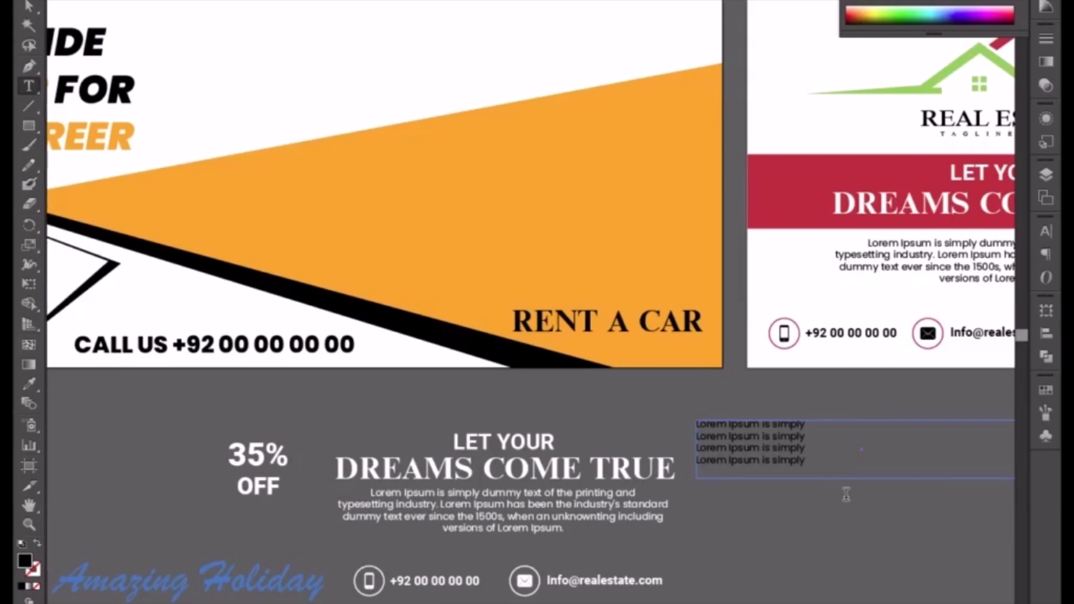
key("Return")
key("ctrl+v")
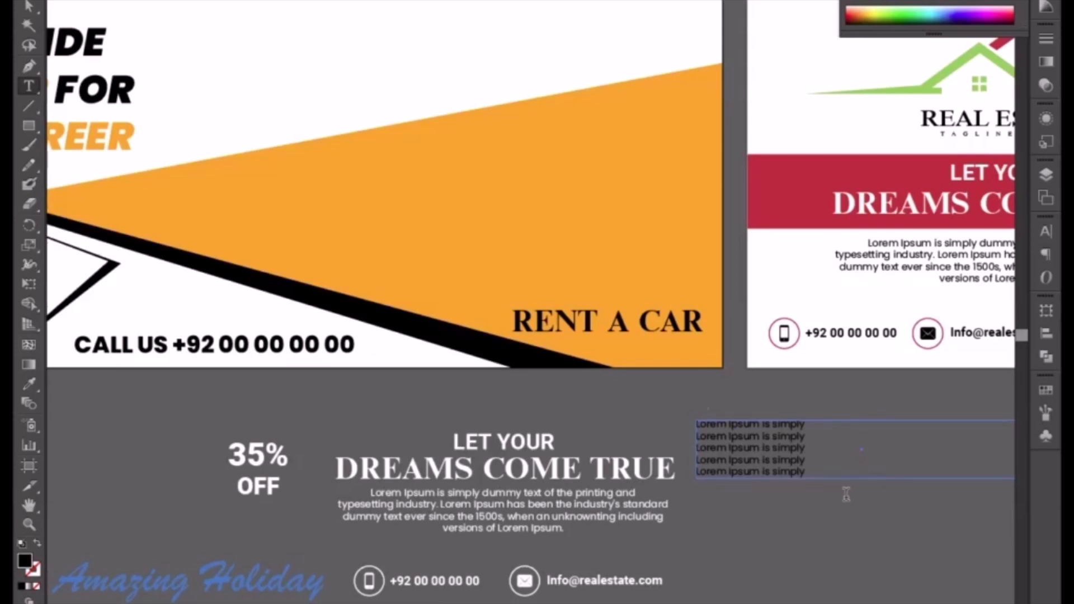
key("Escape")
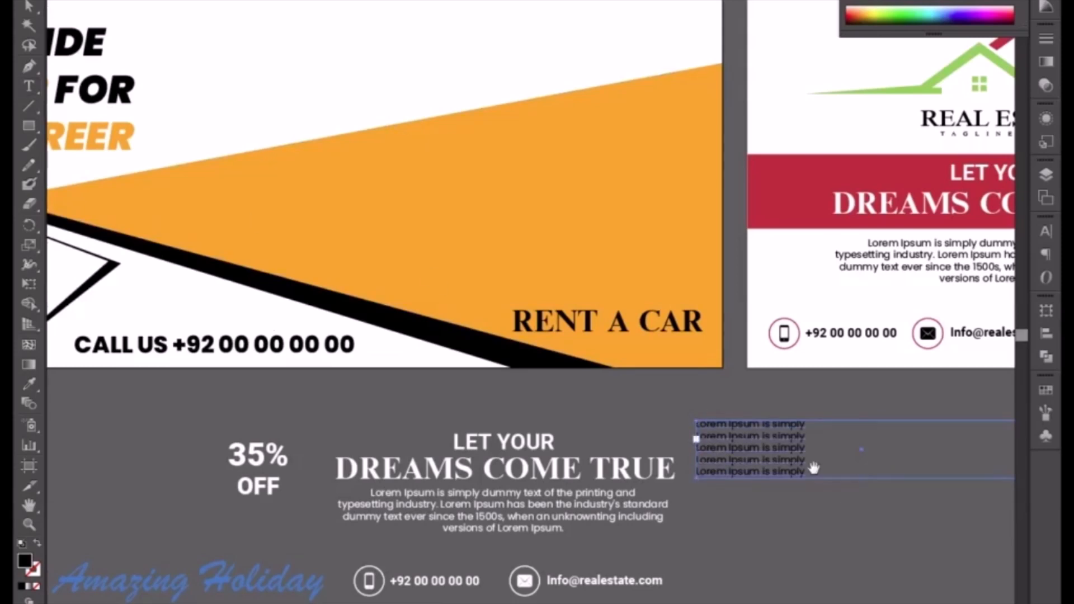
Resize the five-line text frame to a narrower, taller box of roughly equal width and height
left_click_drag(815, 468, 526, 448)
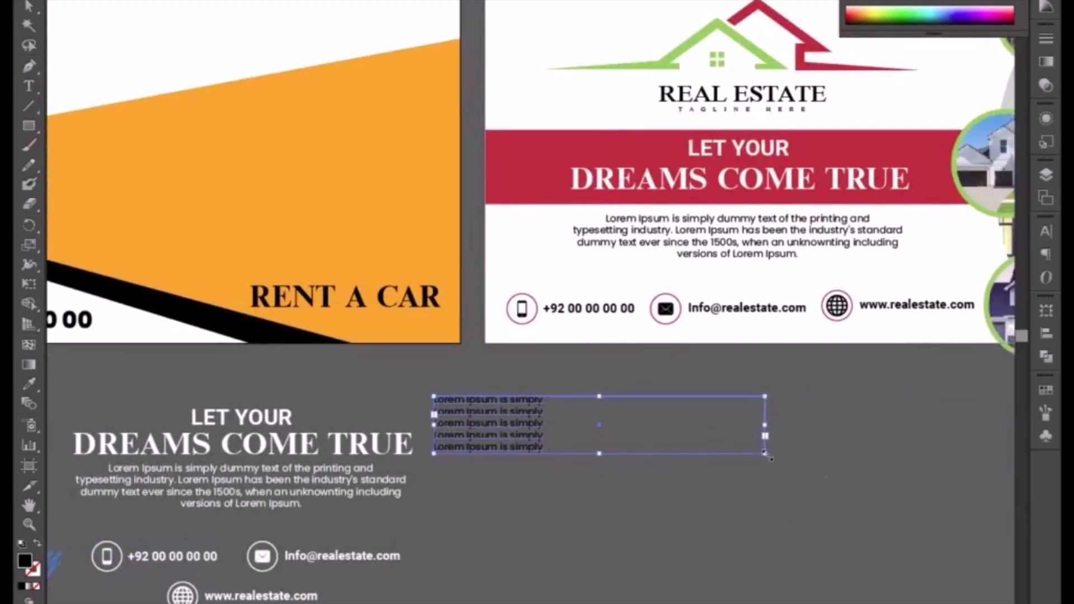
left_click_drag(765, 453, 573, 536)
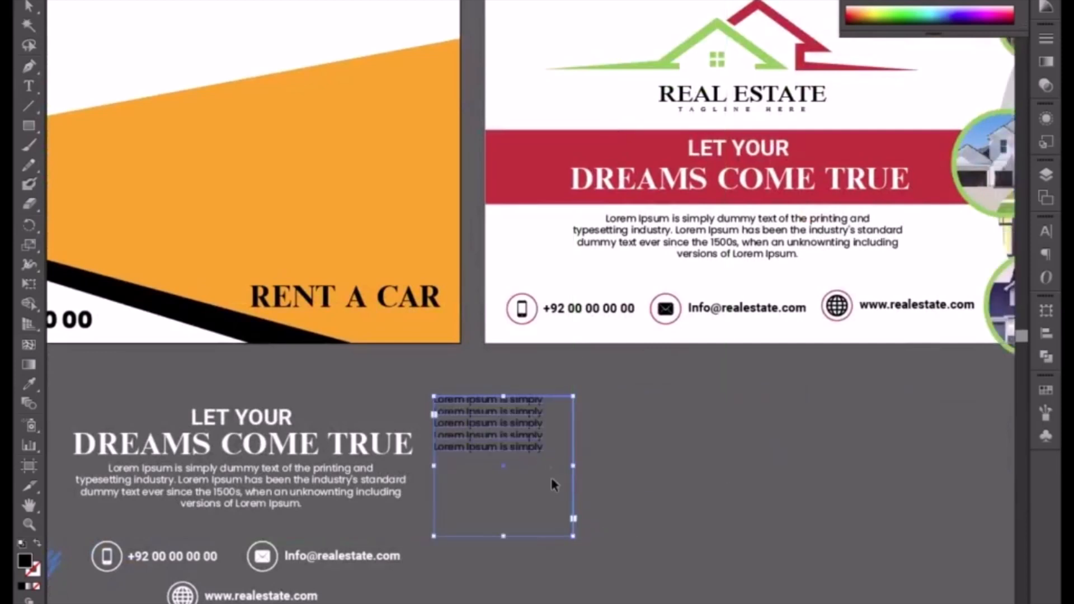
Increase the line spacing of the five-line Lorem Ipsum text frame to 14 pt
left_click(1046, 231)
double_click(985, 288)
key("Up")
key("Up")
key("Up")
key("Up")
key("Up")
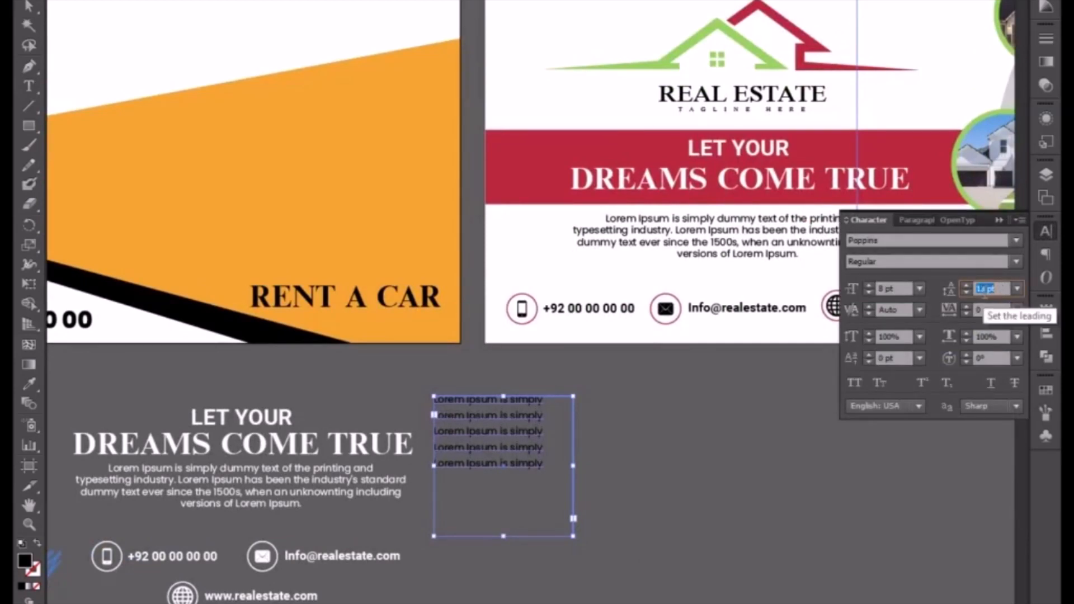
Add a sixth "Lorem Ipsum is simply" line, match its leading to the other lines, and shrink the text frame to fit
double_click(526, 471)
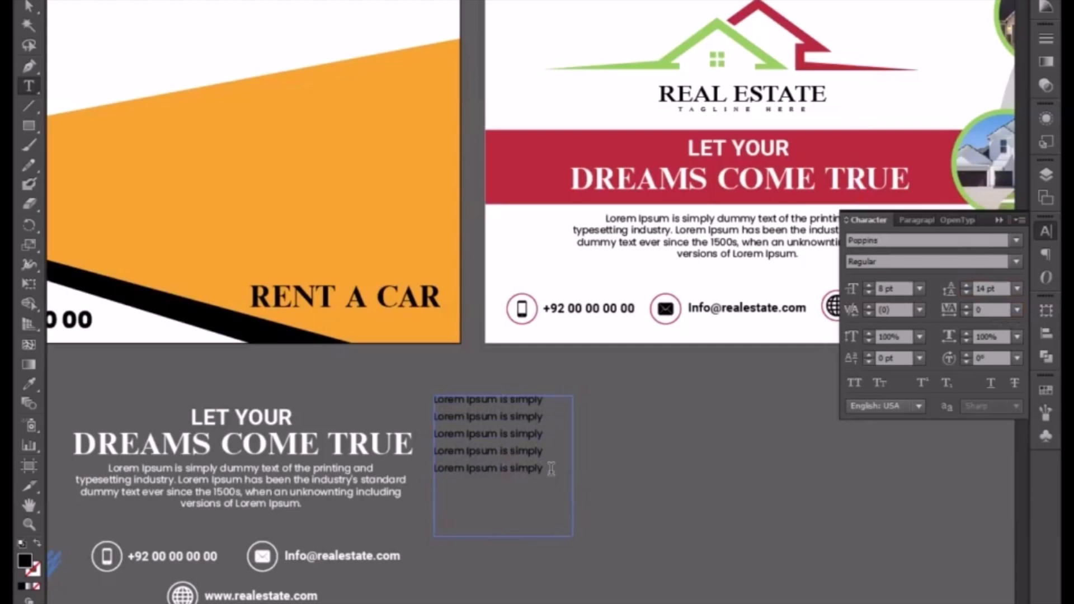
key("ctrl+v")
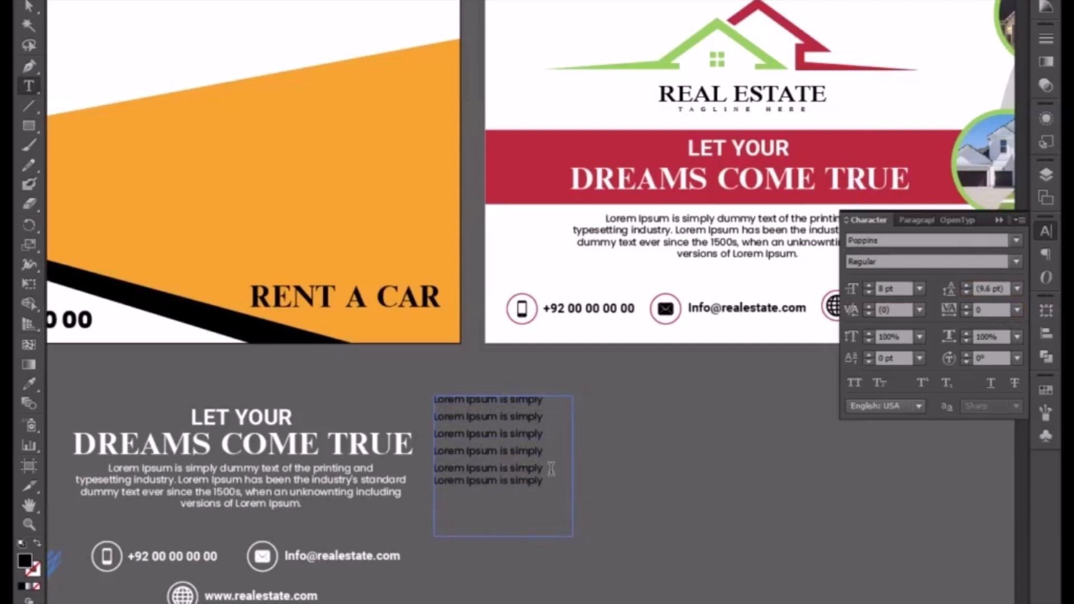
key("ctrl+a")
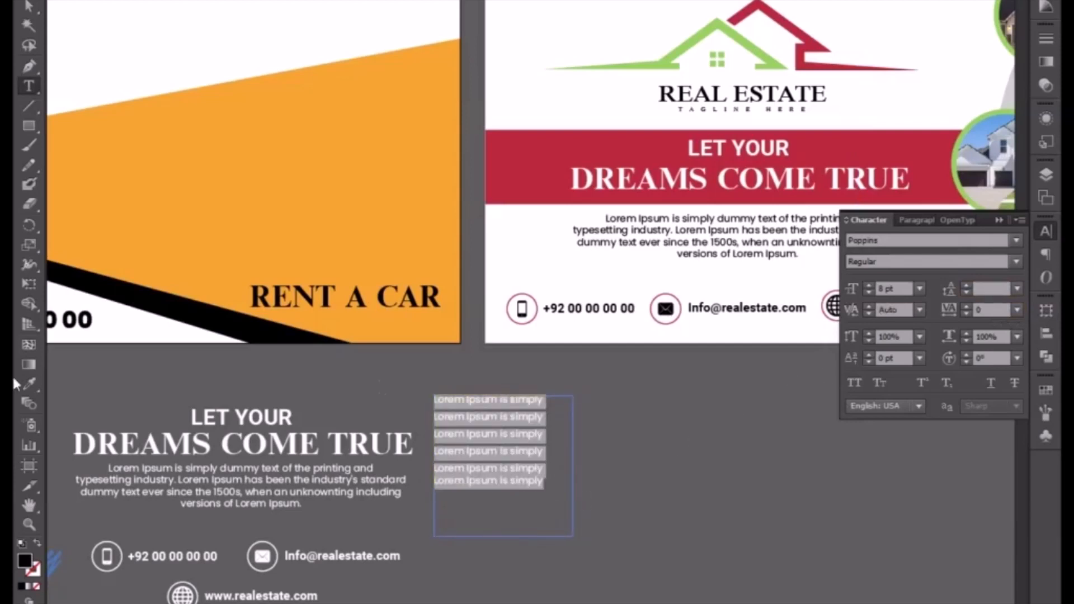
left_click(29, 383)
left_click(461, 432)
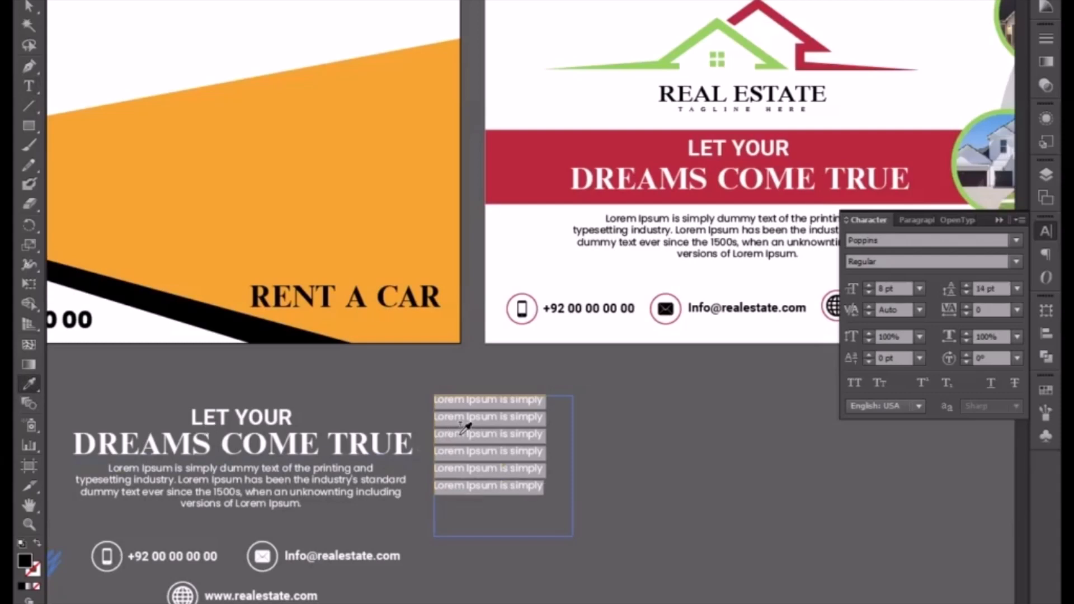
left_click(29, 6)
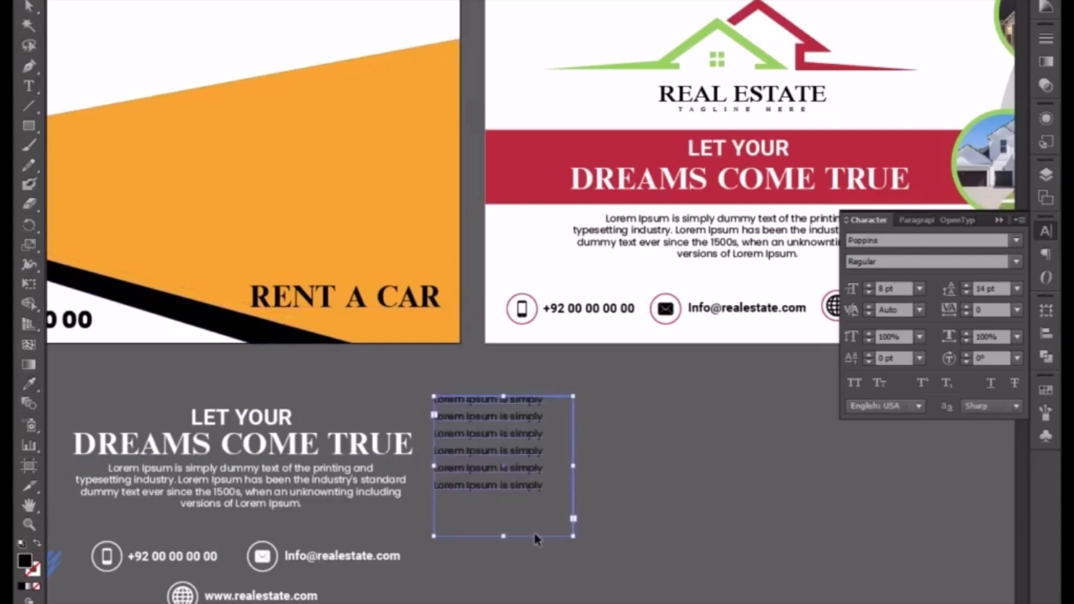
left_click_drag(573, 536, 565, 510)
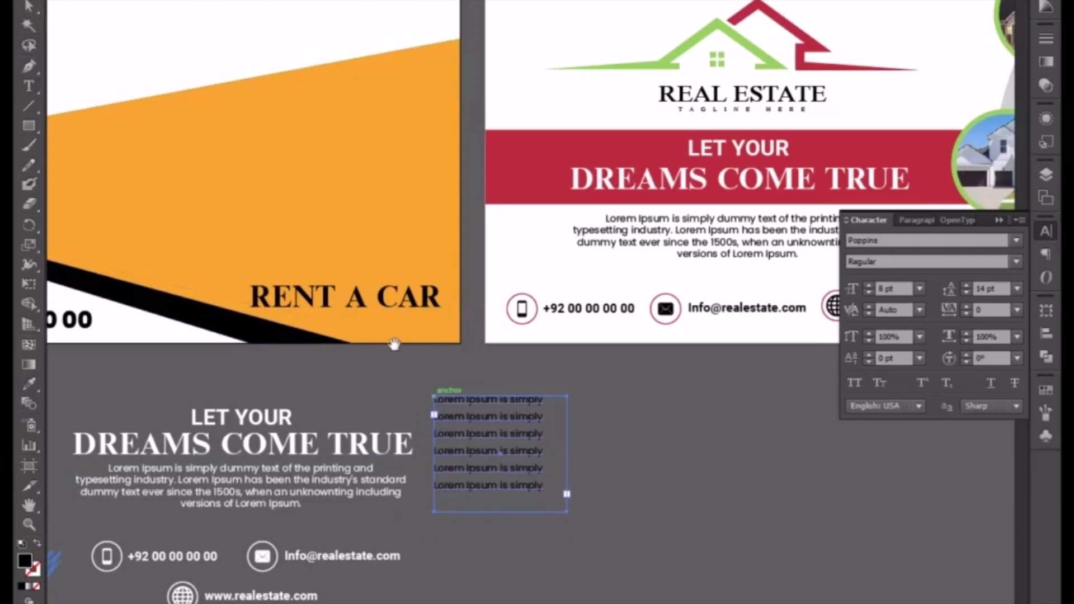
Place the six-line text list in front of the orange shape, just above "RENT A CAR" and close to the banner's right edge
left_click_drag(394, 344, 567, 490)
left_click_drag(658, 567, 529, 320)
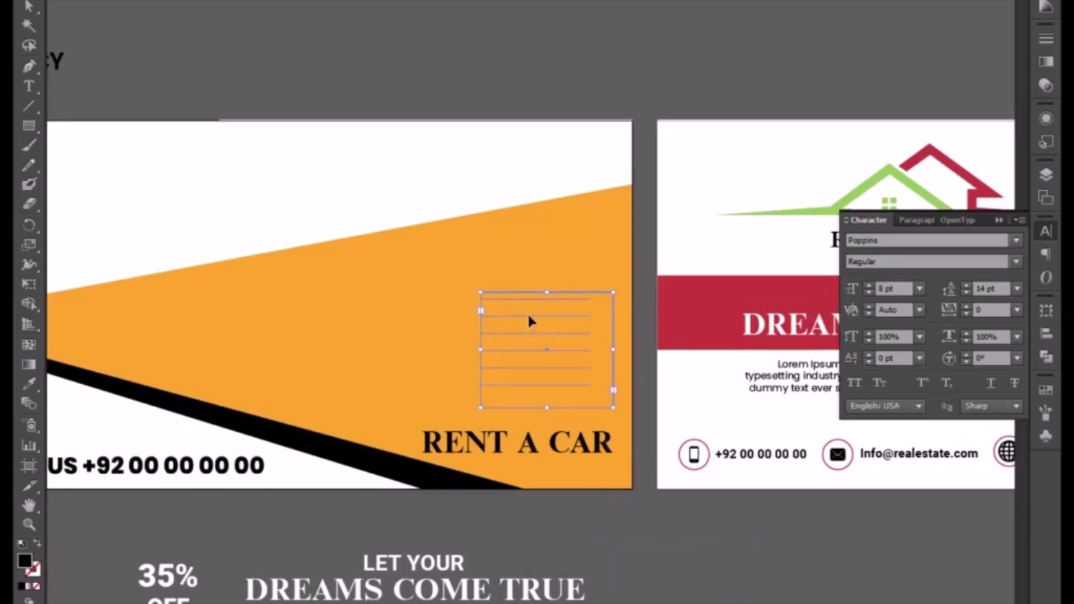
right_click(529, 320)
mouse_move(561, 476)
left_click(729, 469)
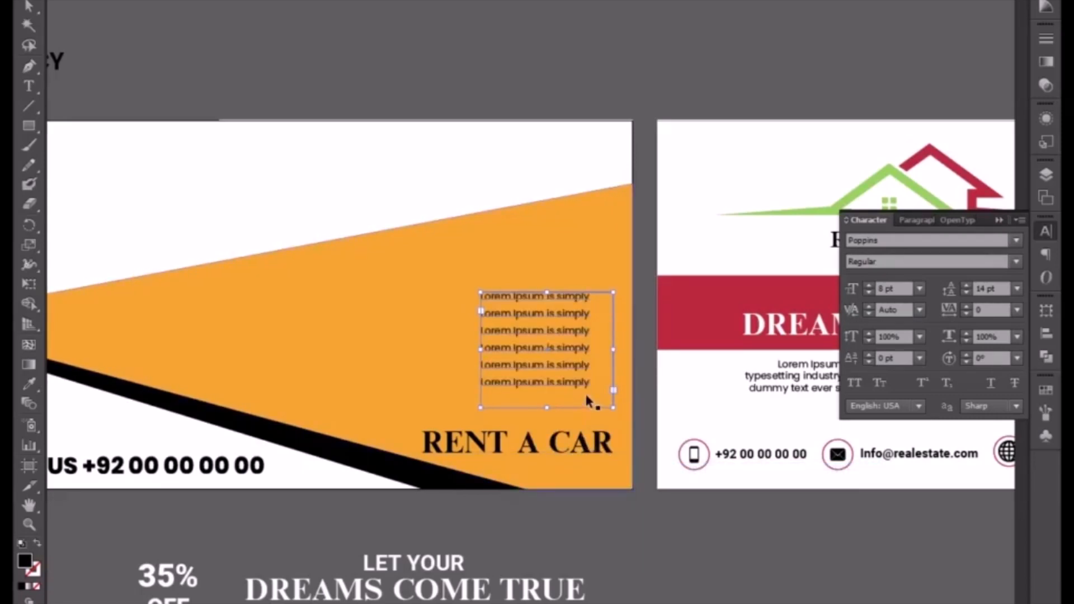
left_click_drag(506, 353, 526, 352)
left_click(580, 557)
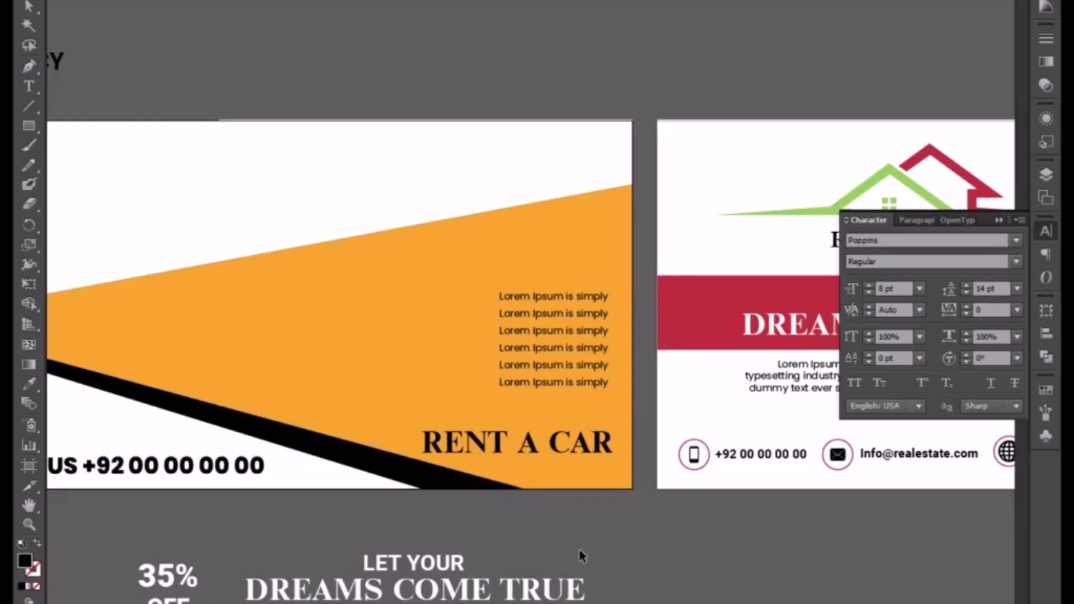
Nudge the "RENT A CAR" text slightly upward
left_click(542, 452)
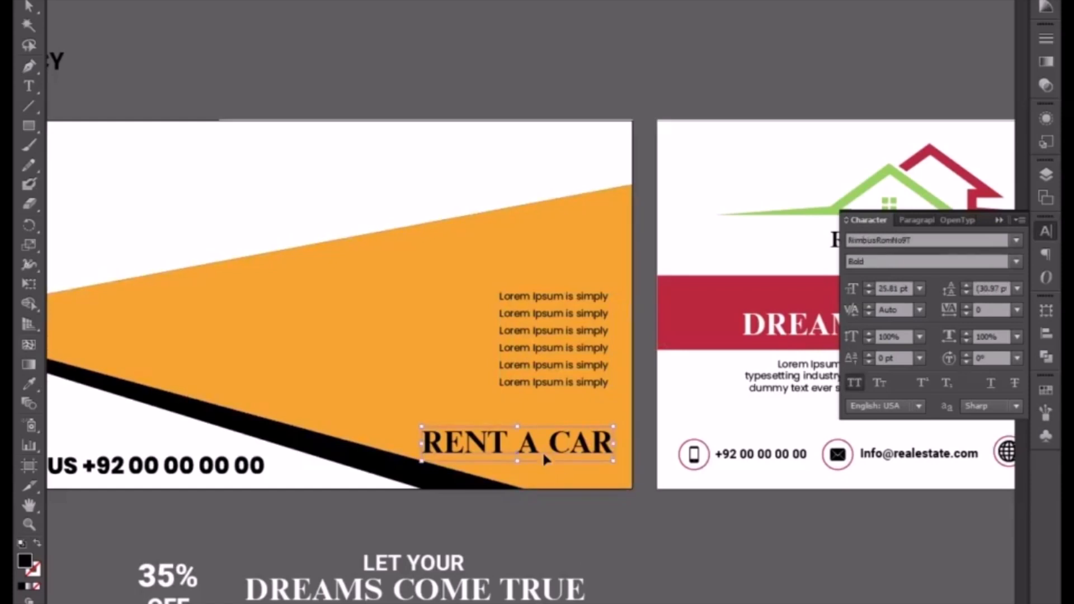
key("Up")
key("Up")
key("Up")
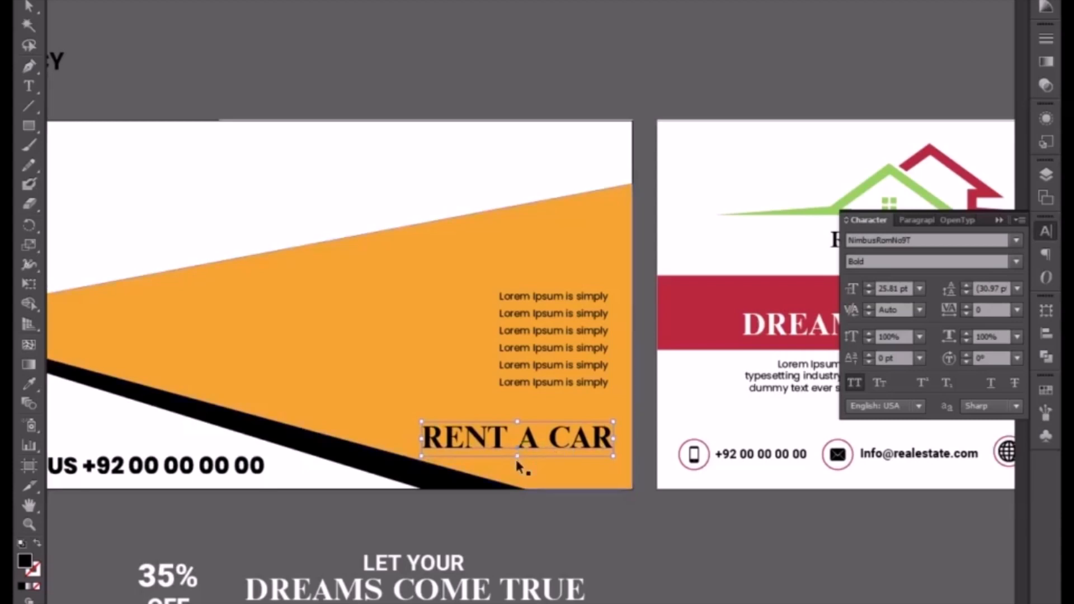
left_click(593, 516)
Draw a tiny black square bullet just before the first "Lorem Ipsum is simply" line, vertically centred on it
left_click_drag(580, 502, 623, 549)
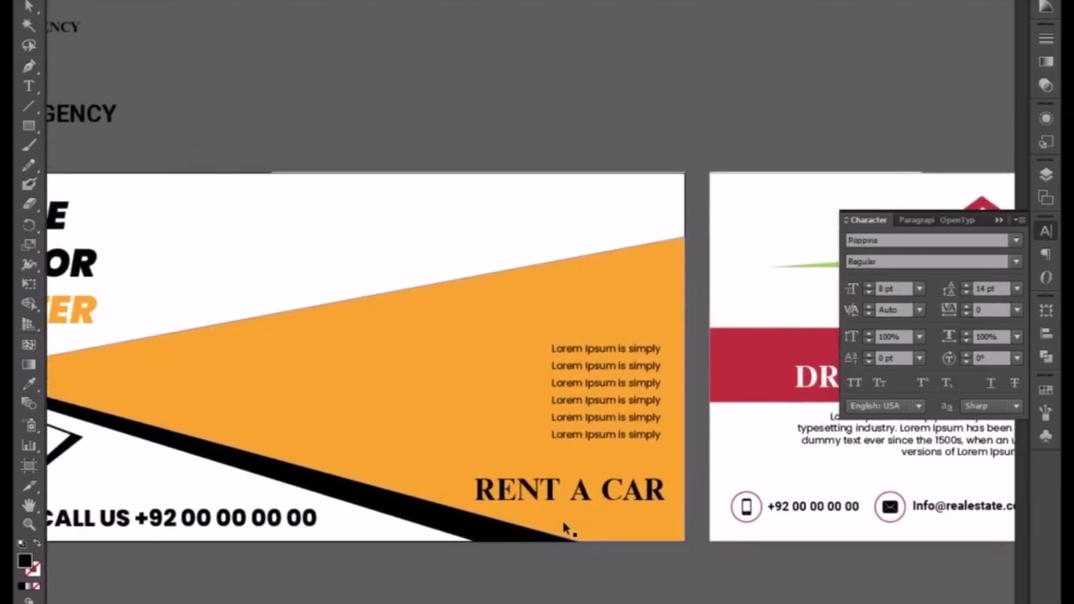
left_click(29, 125)
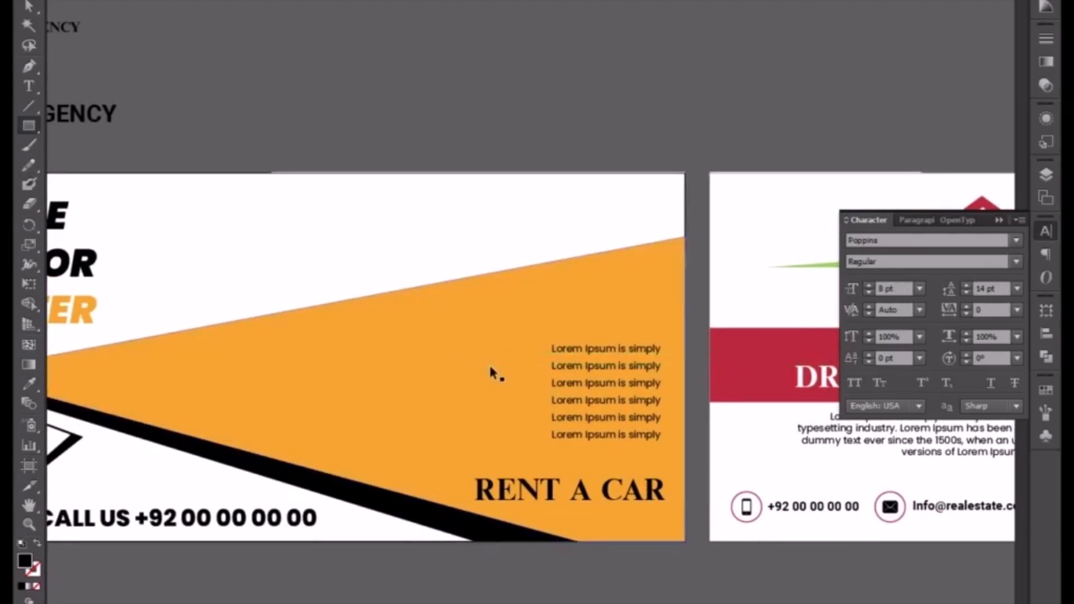
key("ctrl+=")
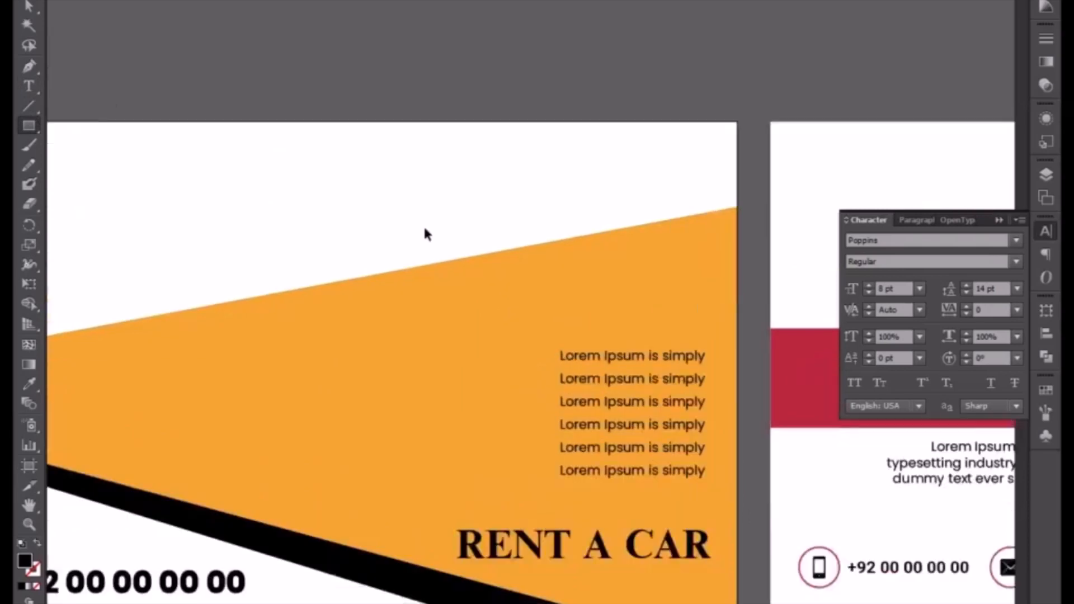
key("ctrl+=")
key("ctrl+=")
left_click_drag(599, 439, 518, 366)
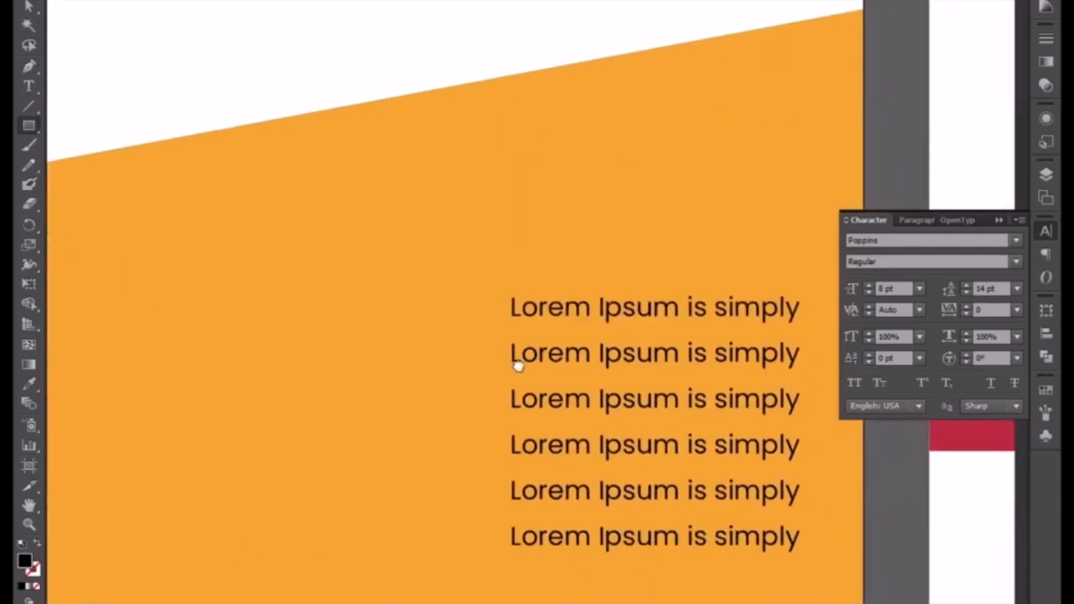
key("ctrl+=")
left_click_drag(446, 284, 465, 293)
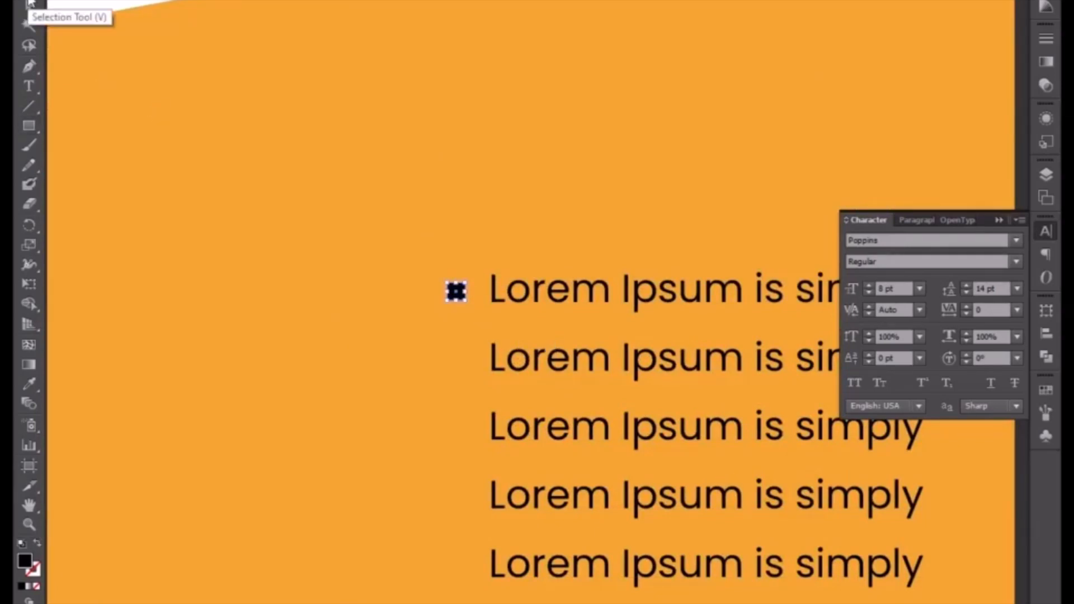
key("Up")
Duplicate the square bullet straight down so that each of the other five list lines has one
key("ctrl+plus")
key("ctrl+plus")
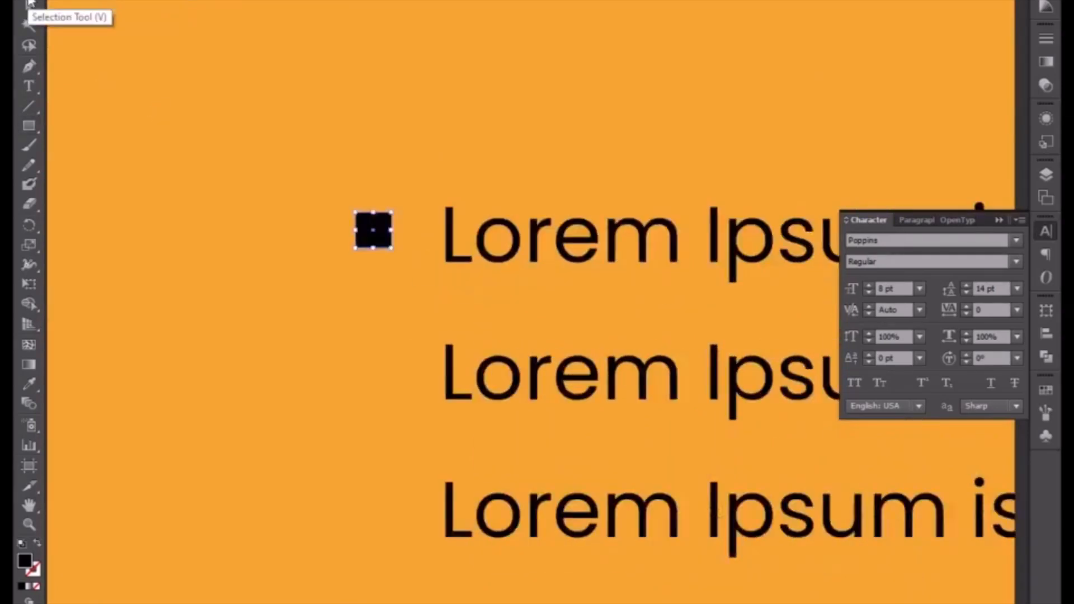
left_click_drag(343, 217, 324, 199)
left_click_drag(310, 188, 381, 391)
left_click_drag(400, 382, 441, 383)
left_click_drag(418, 448, 437, 252)
left_click_drag(455, 198, 499, 566)
key("ctrl+minus")
key("ctrl+minus")
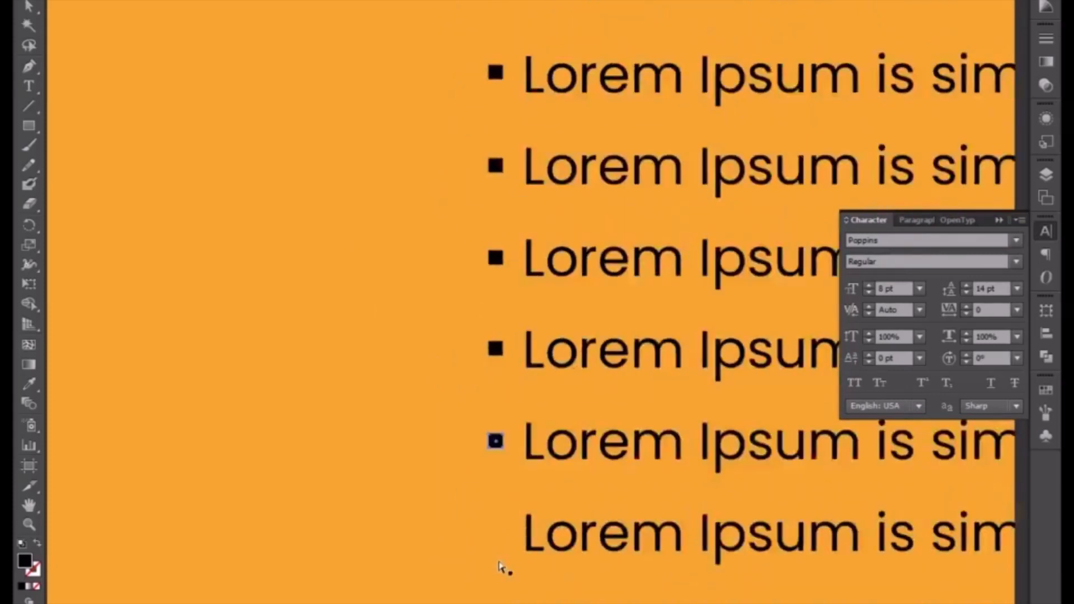
left_click_drag(496, 447, 516, 536)
Select all six square bullets beside the text list together
left_click(495, 441, "shift")
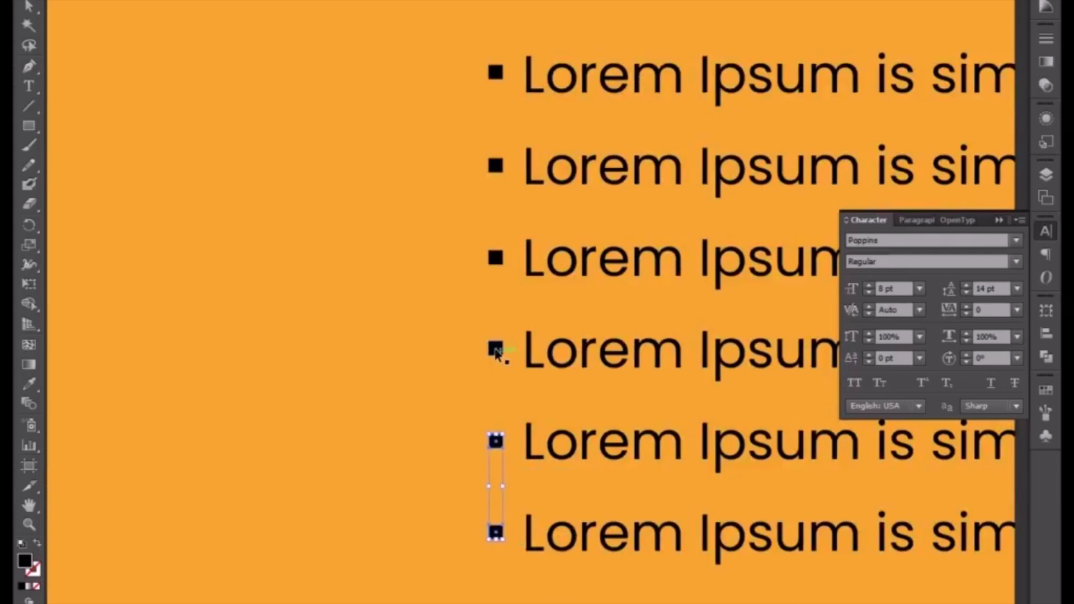
left_click(496, 349, "shift")
left_click(496, 258, "shift")
left_click(496, 166, "shift")
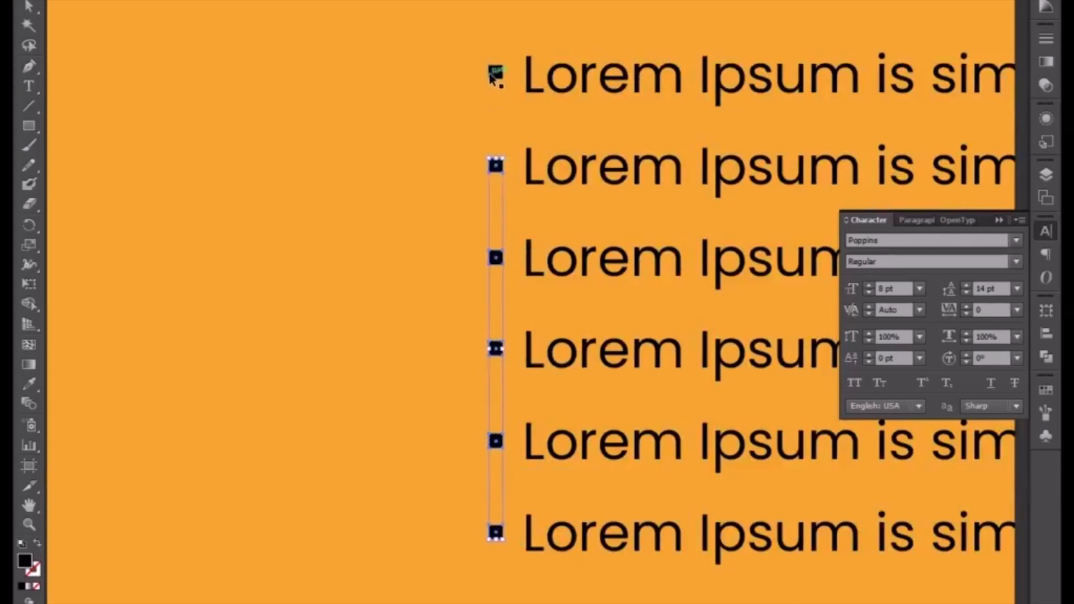
left_click(496, 72, "shift")
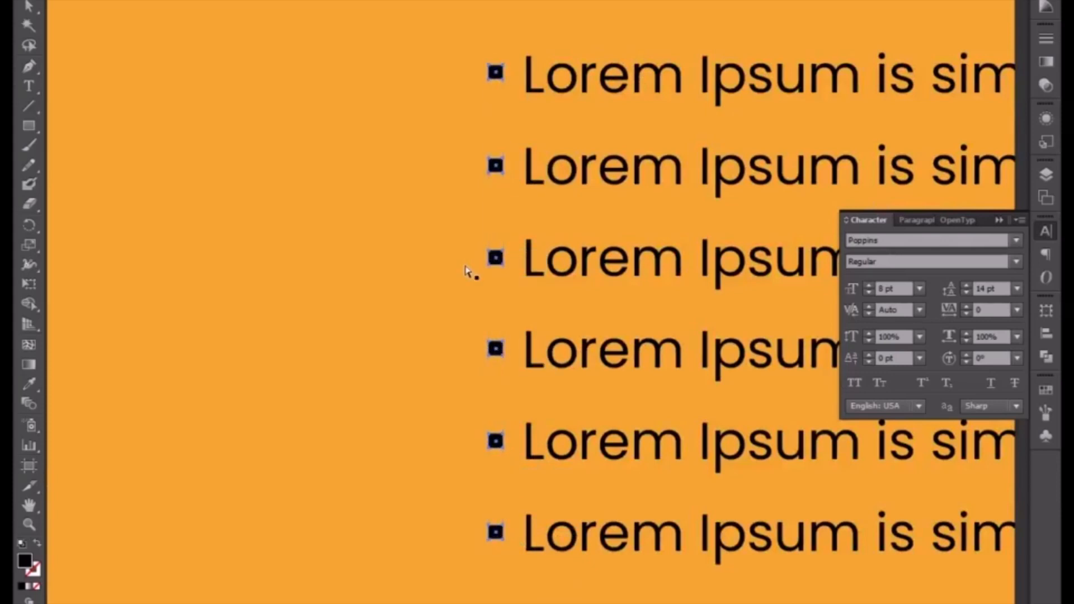
key("ctrl+minus")
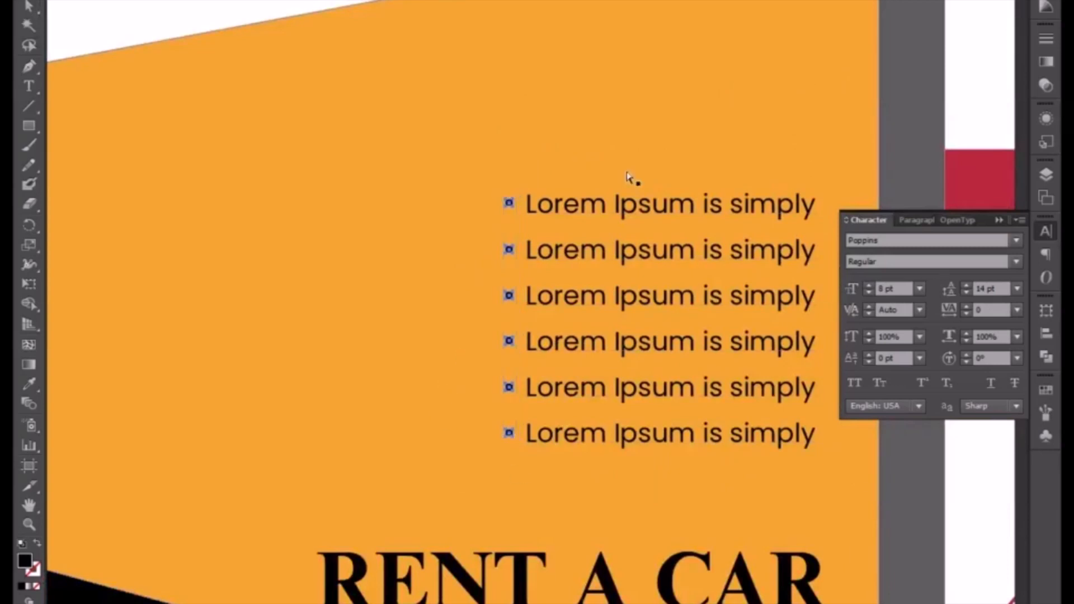
key("ctrl+minus")
left_click(451, 58)
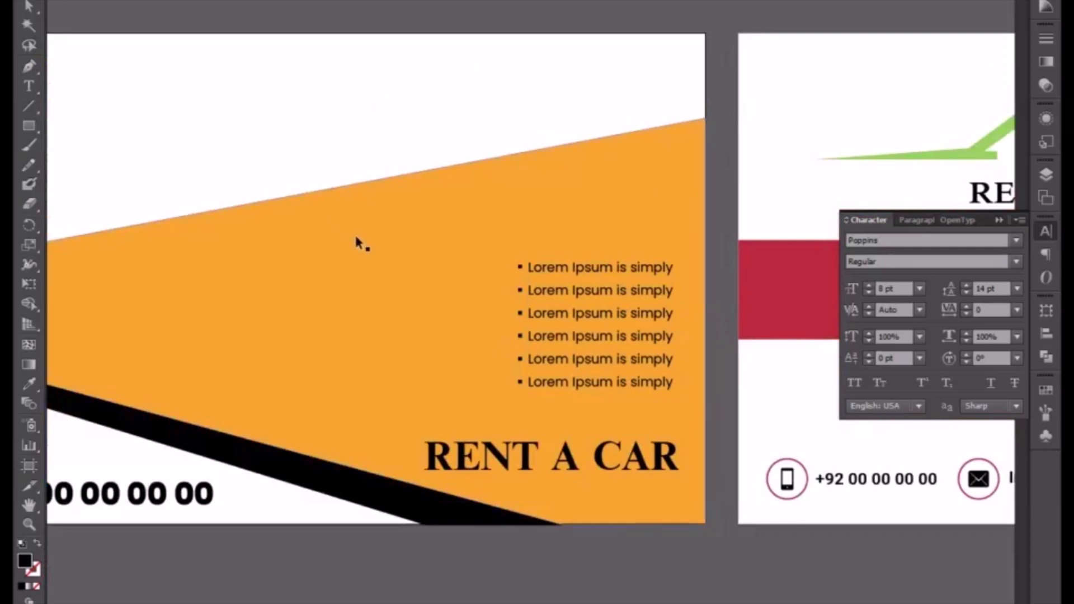
Draw a small rectangle at the banner's top edge near the right corner and fill it with the large shape's orange
key("ctrl+minus")
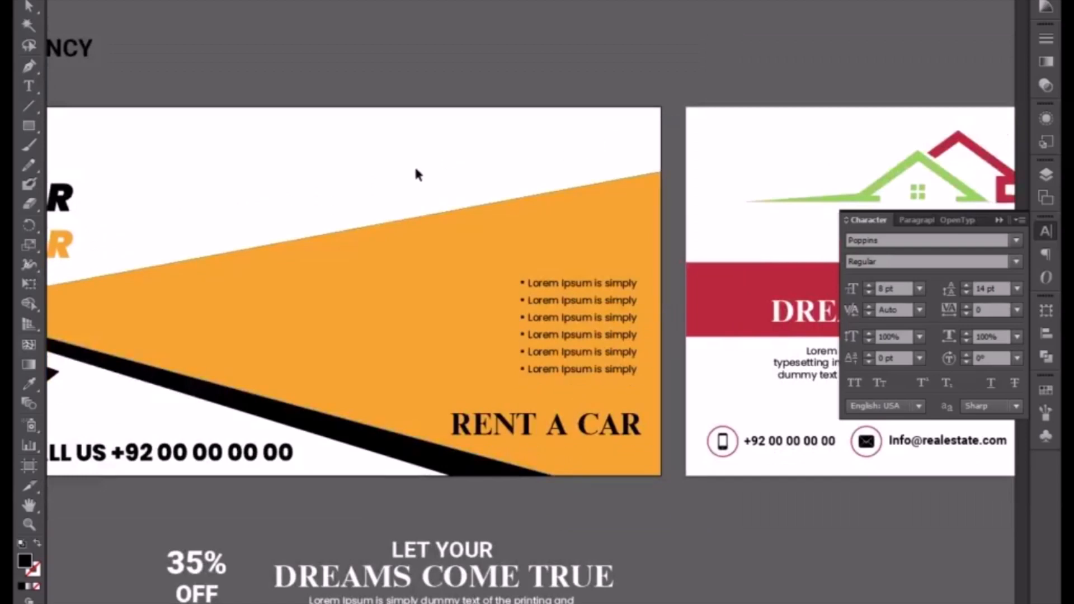
left_click_drag(422, 157, 458, 170)
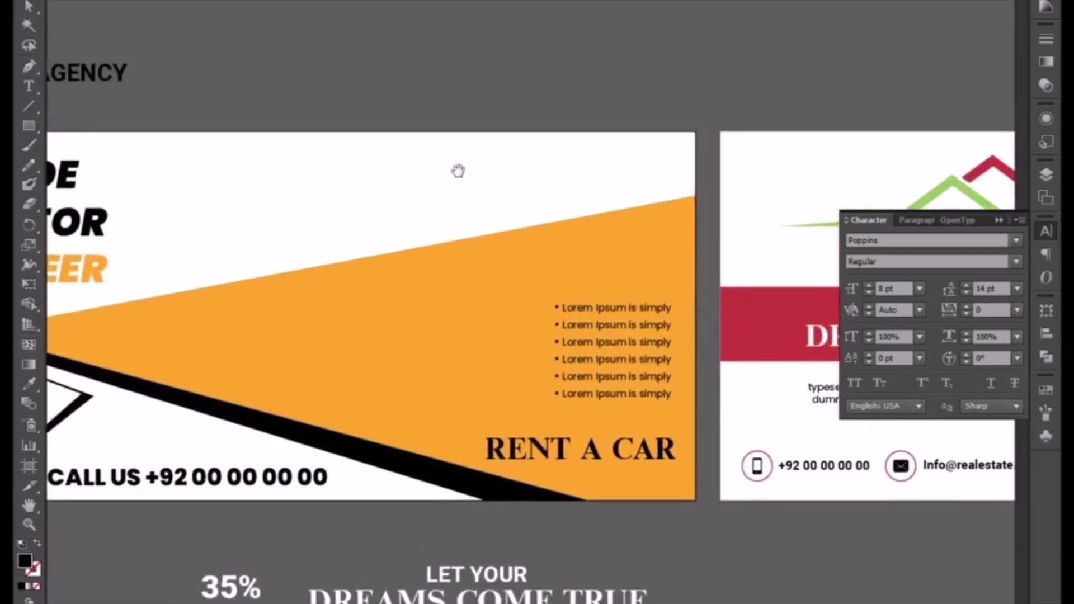
left_click(28, 125)
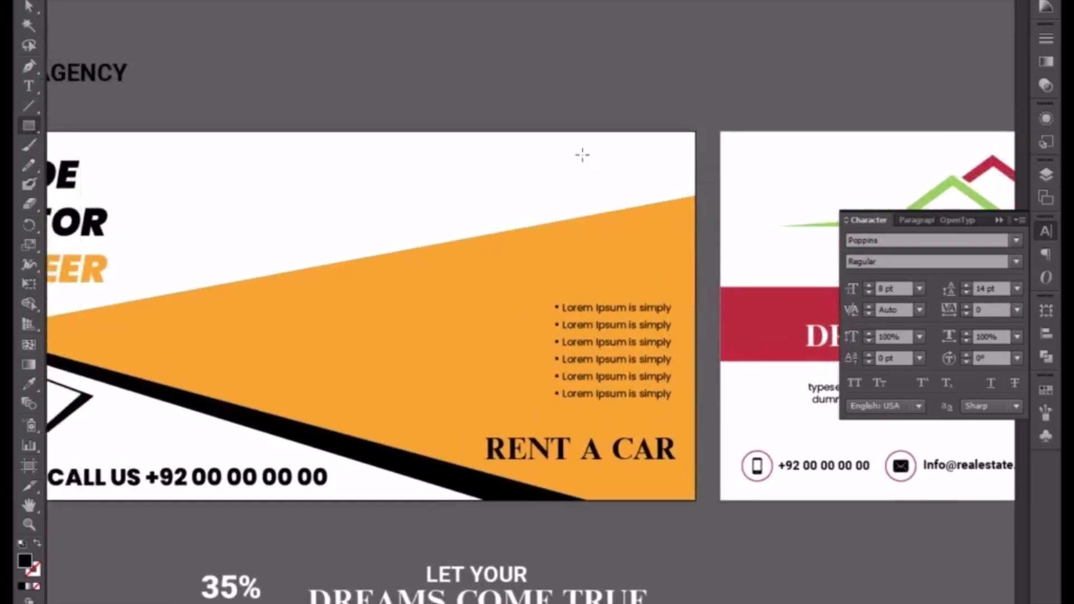
left_click_drag(587, 138, 654, 189)
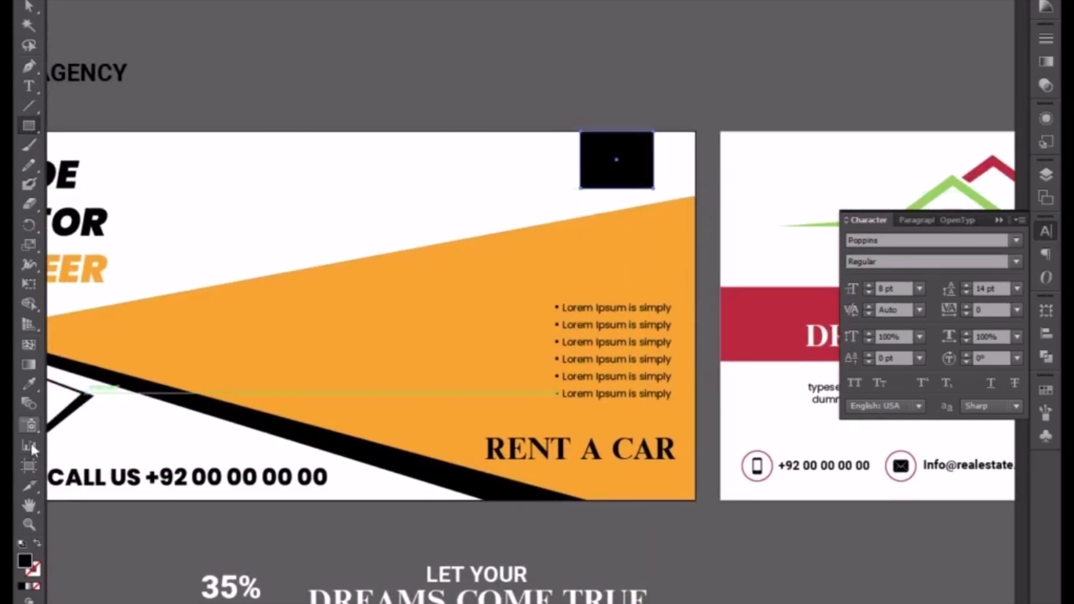
left_click(28, 384)
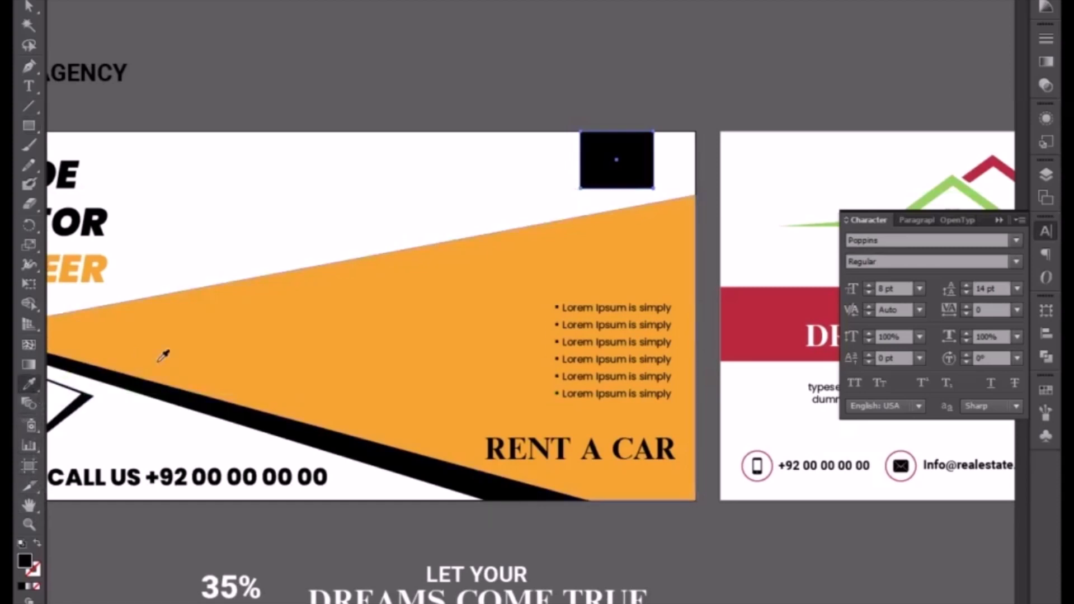
left_click(167, 354)
left_click(28, 6)
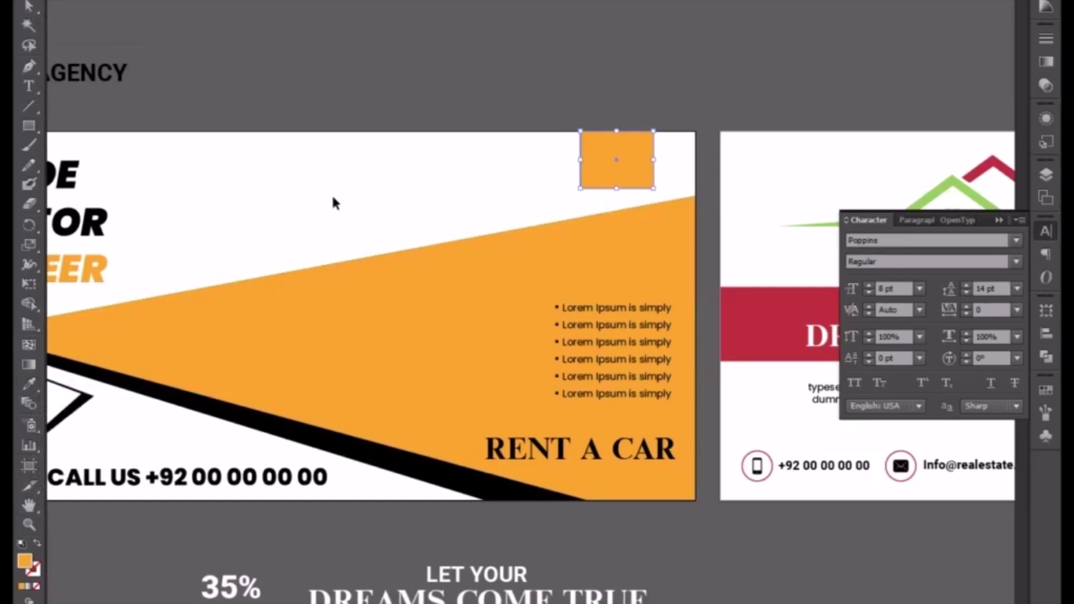
Lower the upper-right corner of the large orange shape and extend the small orange rectangle downward until nearly square
left_click_drag(537, 326, 559, 319)
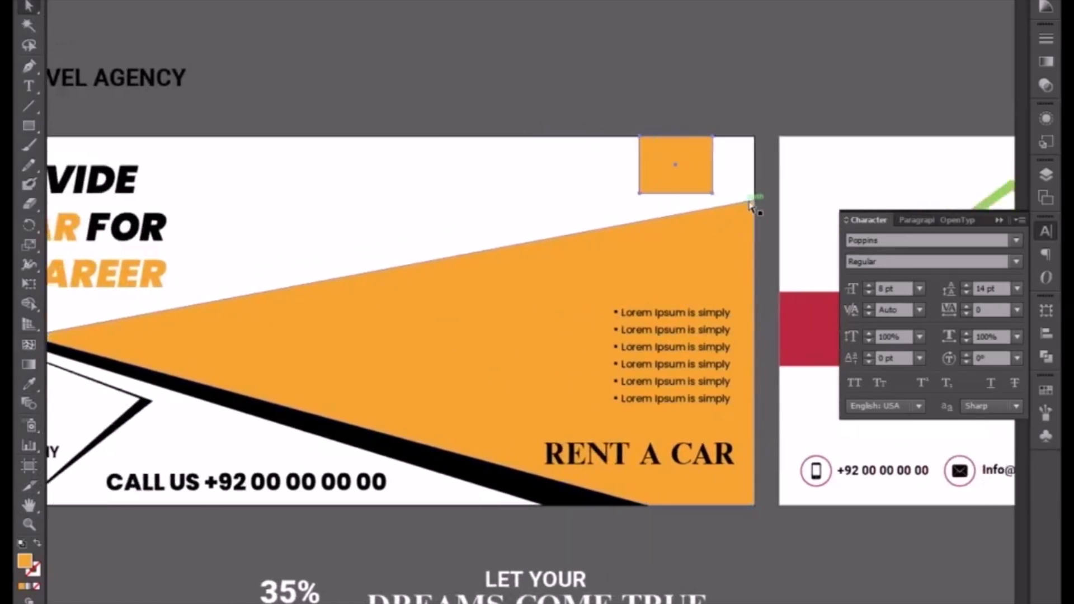
left_click_drag(755, 206, 755, 231)
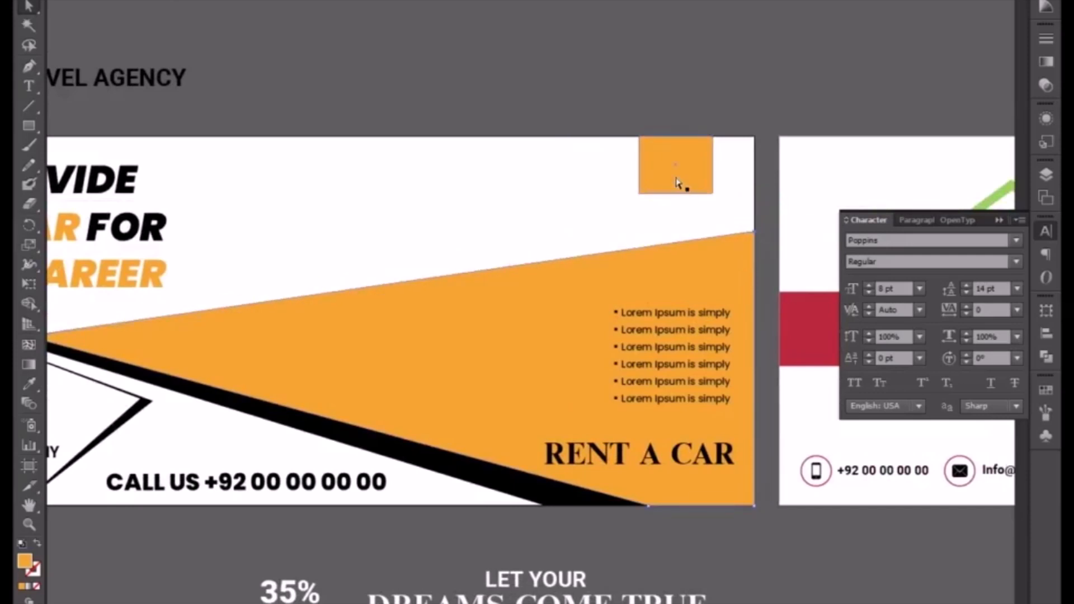
left_click(678, 185)
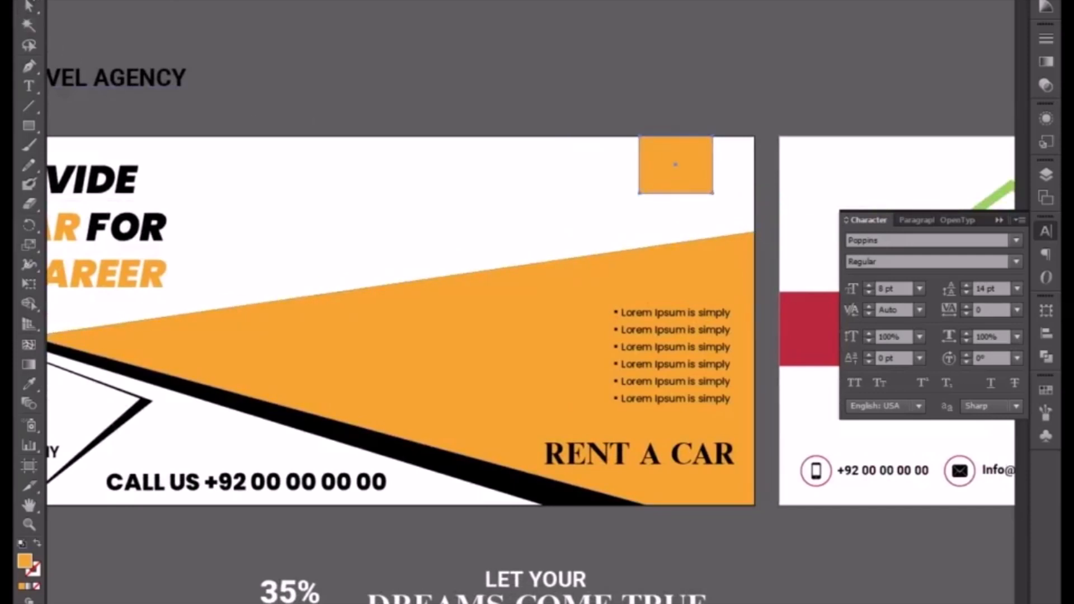
left_click_drag(675, 193, 675, 206)
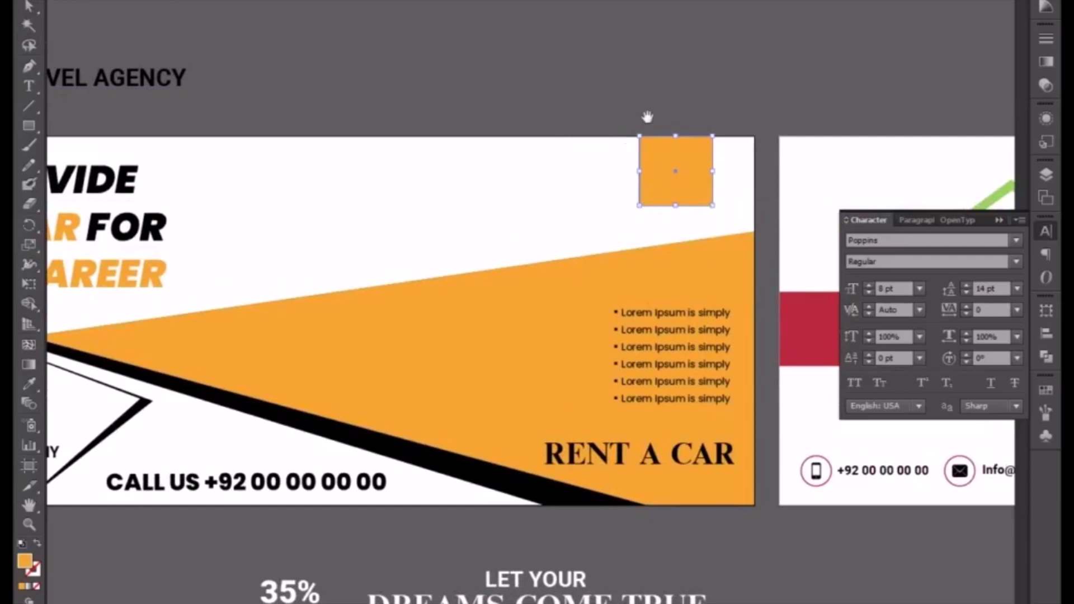
left_click_drag(647, 115, 501, 221)
key("ctrl+equal")
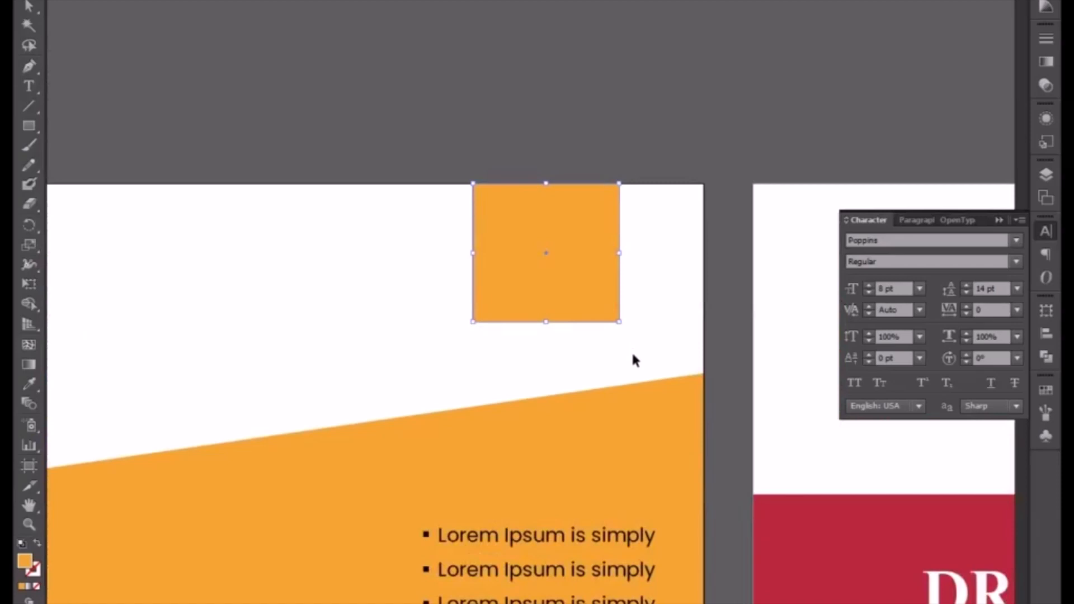
Create a slightly smaller, centred copy of the small orange square inside it
key("a")
key("v")
left_click_drag(619, 183, 609, 193)
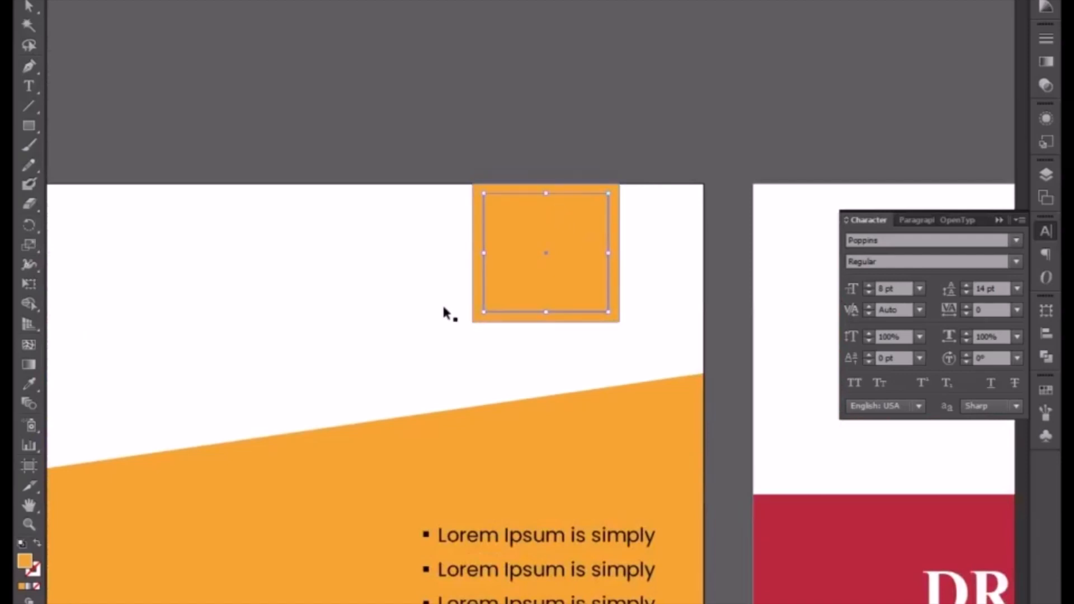
Fill the inner square with the banner background's white and bring it to the front
left_click(29, 384)
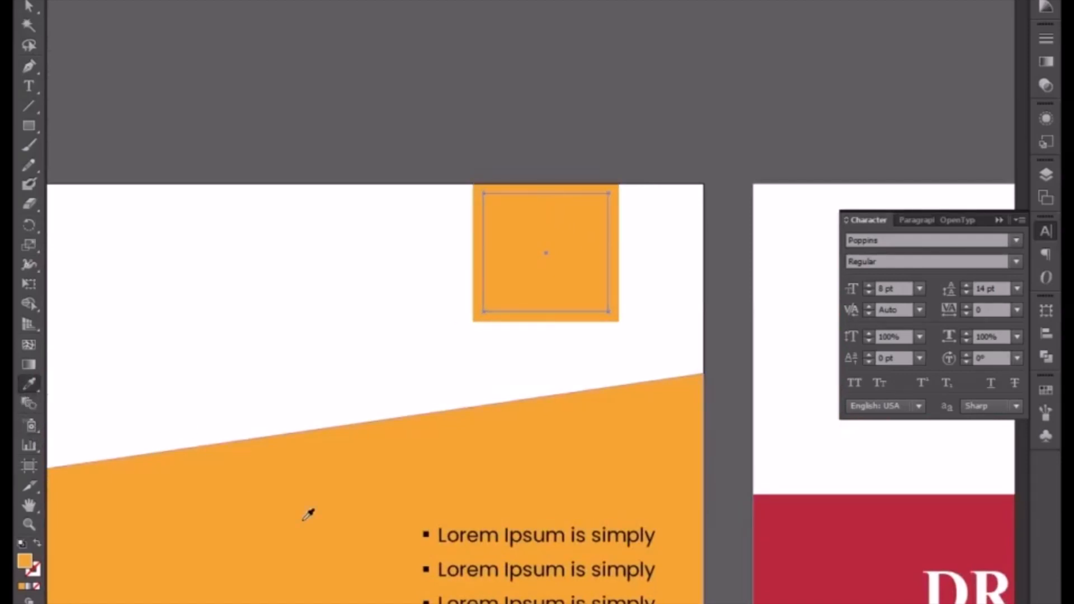
left_click(336, 374)
key("v")
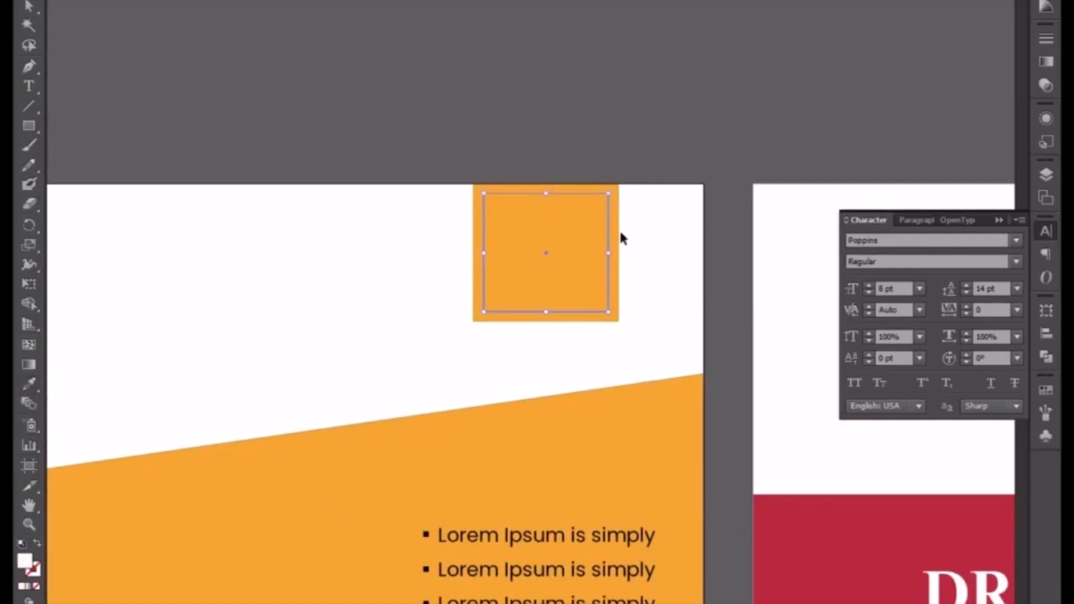
right_click(568, 310)
mouse_move(719, 542)
left_click(784, 541)
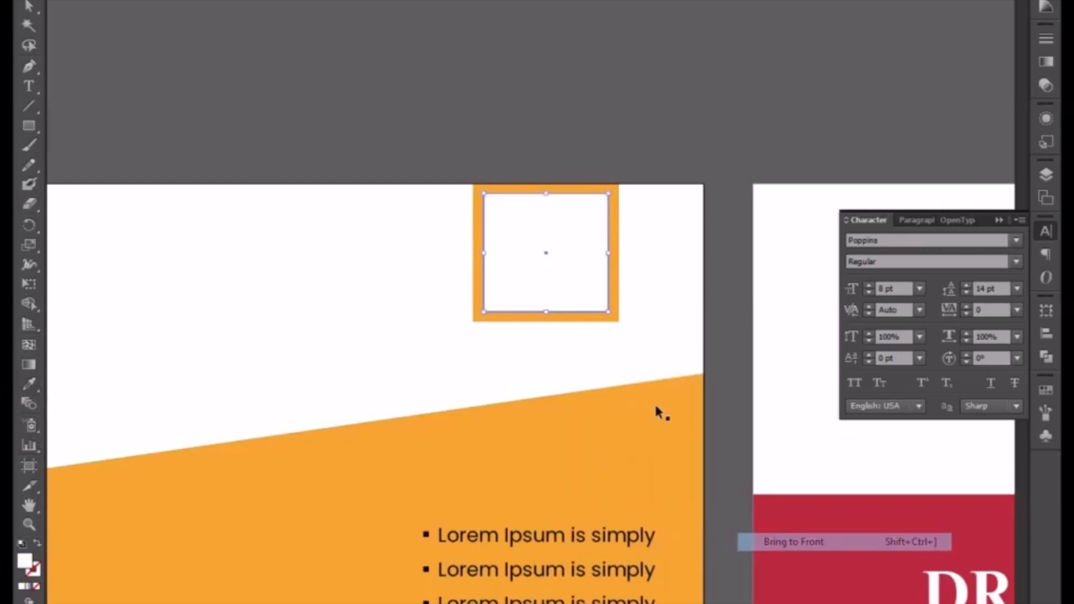
Extend the inner square's upper edge above the banner and turn its white fill into a 1.5 pt stroke
left_click_drag(546, 193, 546, 171)
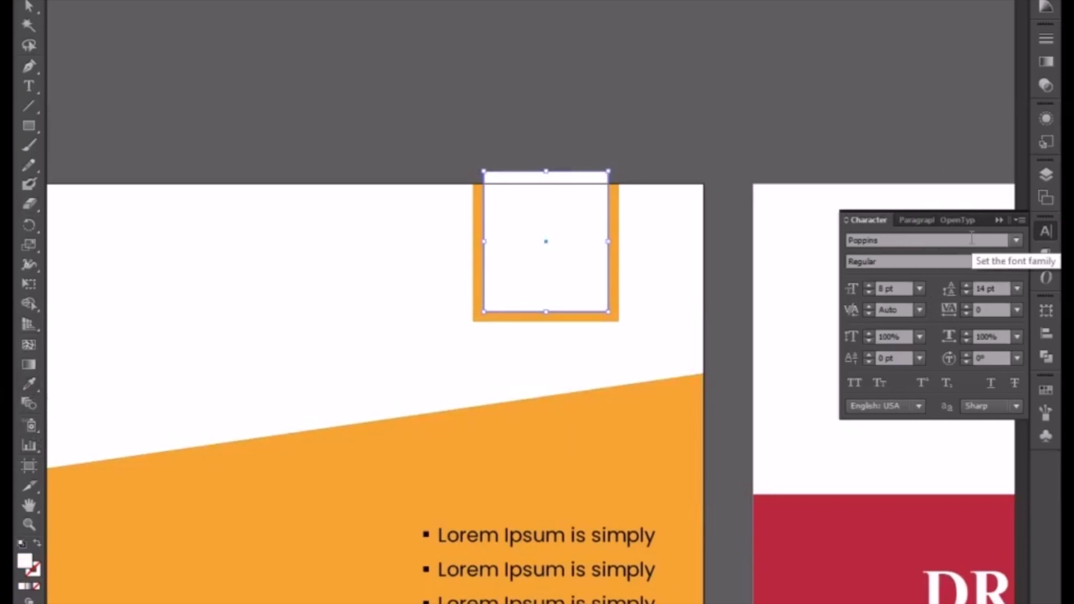
left_click(38, 545)
left_click(1045, 39)
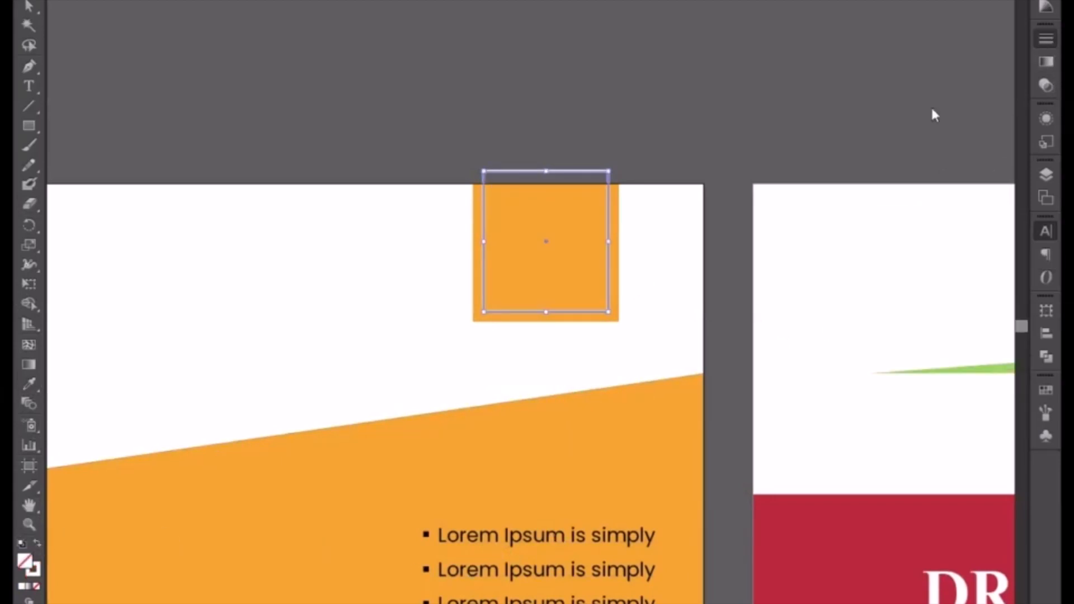
key("Up")
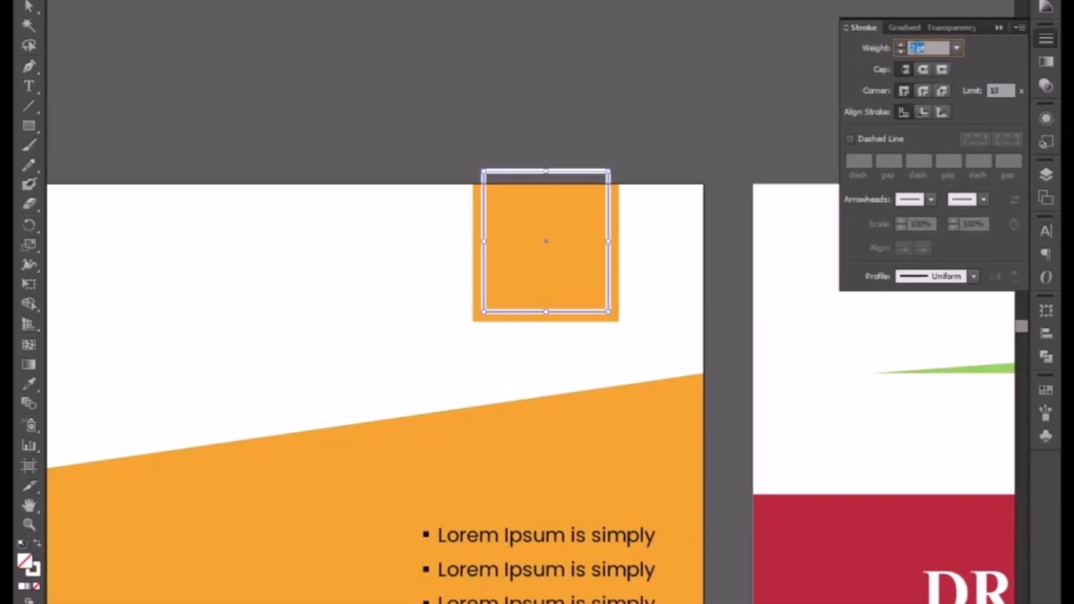
key("Down")
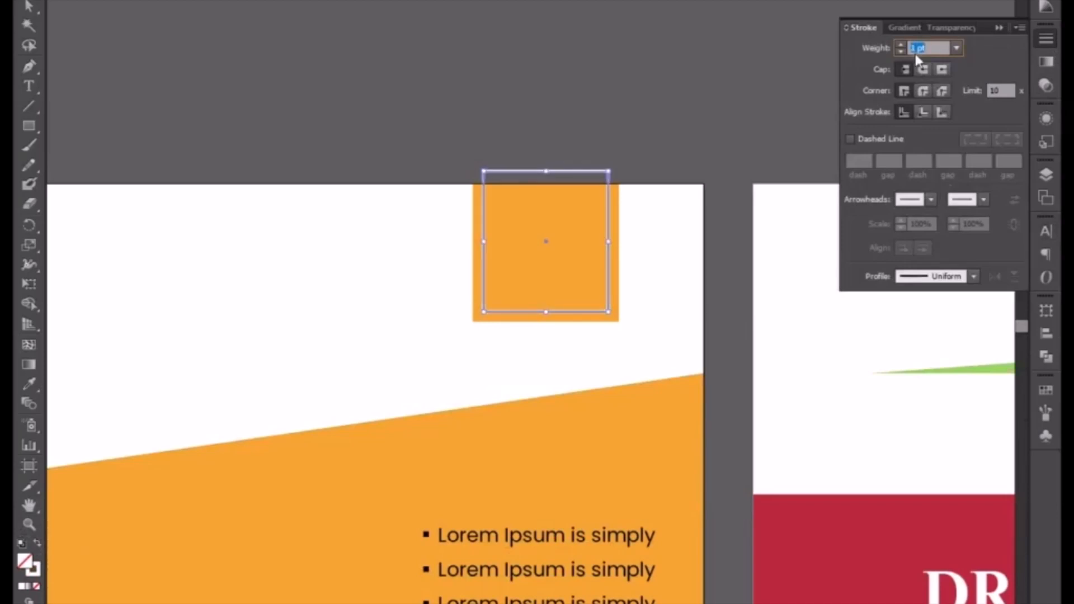
type("1.5")
key("Return")
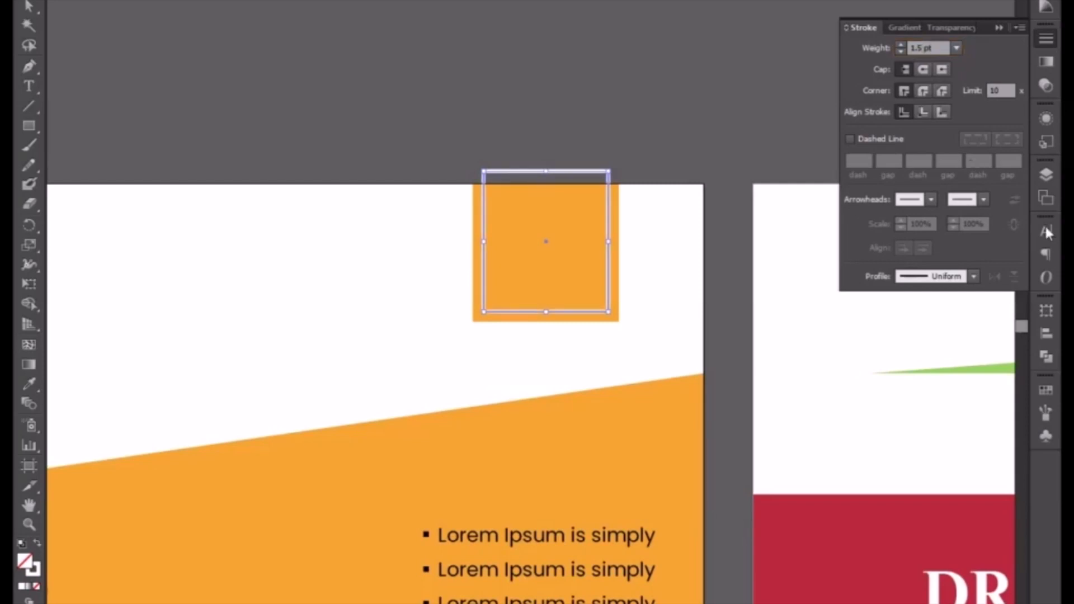
Make the white outline a dashed line with a 12 pt dash
left_click(850, 138)
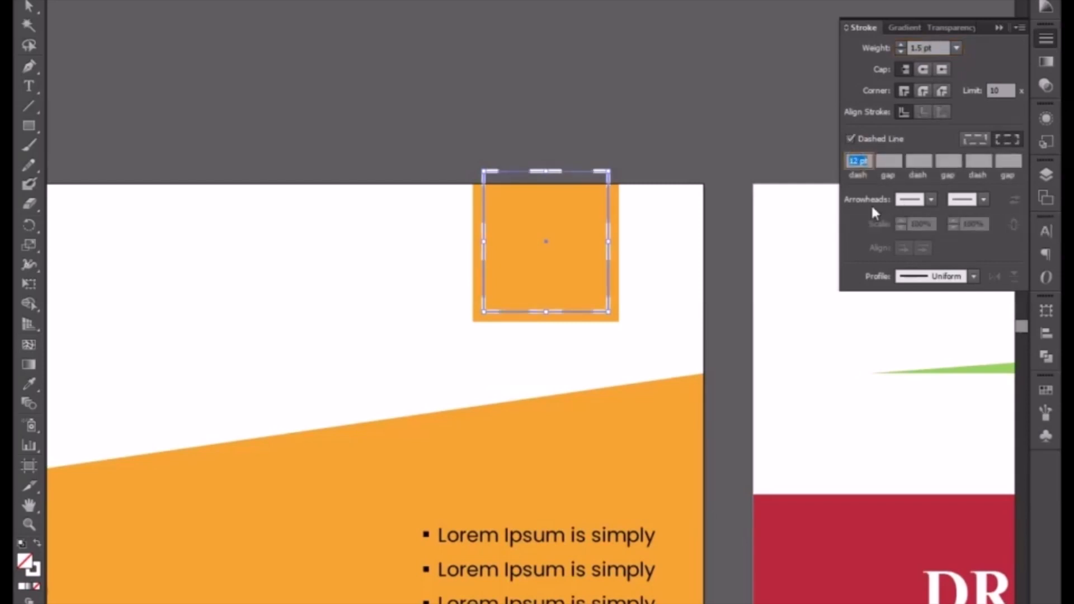
key("Up")
key("Up")
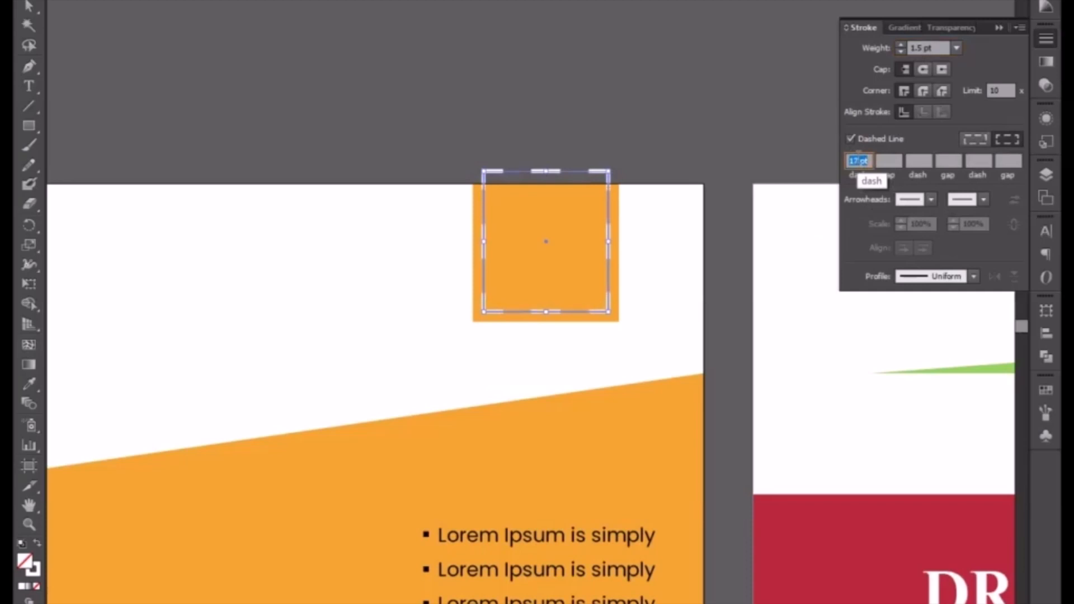
key("Up")
key("Up")
key("Up")
key("Up")
key("Up")
key("Down")
key("Down")
key("Down")
key("Down")
key("Down")
key("Down")
key("Down")
key("Down")
key("Down")
Set the dashed outline's gap to 7 pt
left_click(890, 161)
type("2")
key("Return")
key("Up")
key("Up")
key("Up")
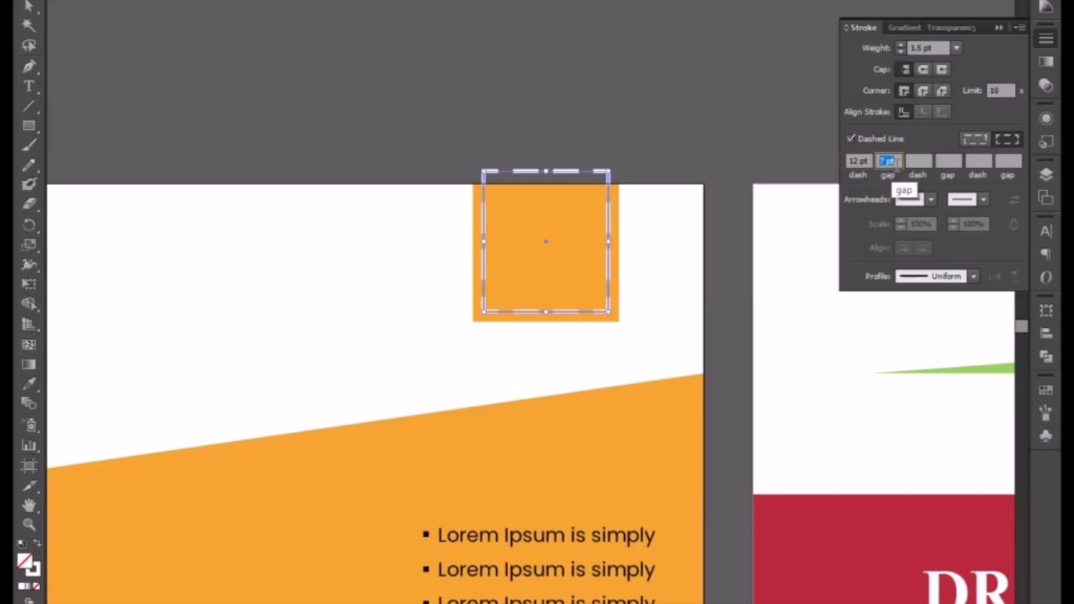
left_click(660, 167)
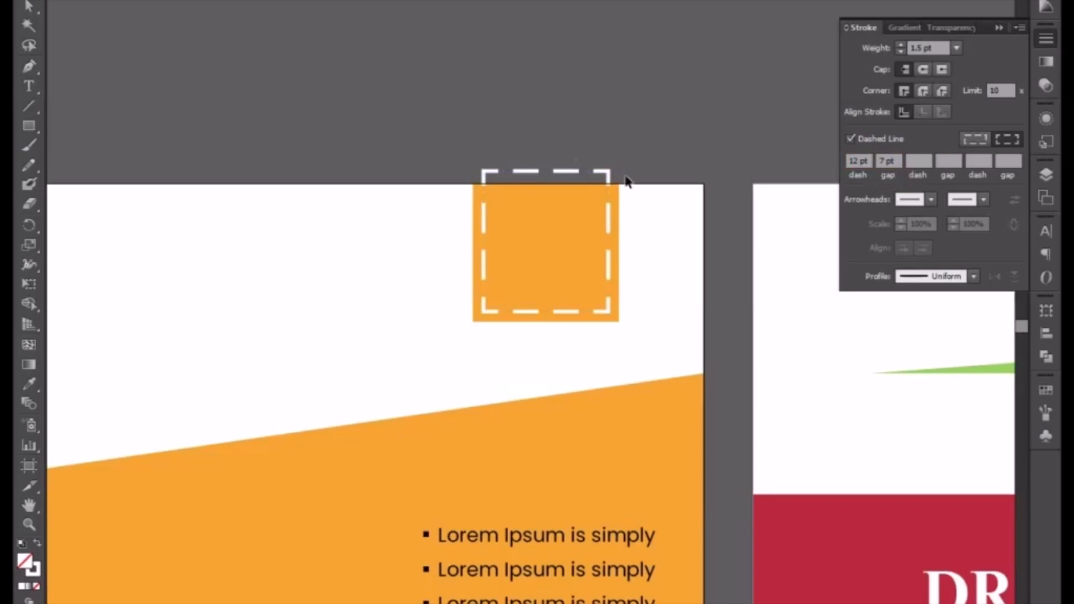
left_click(560, 174)
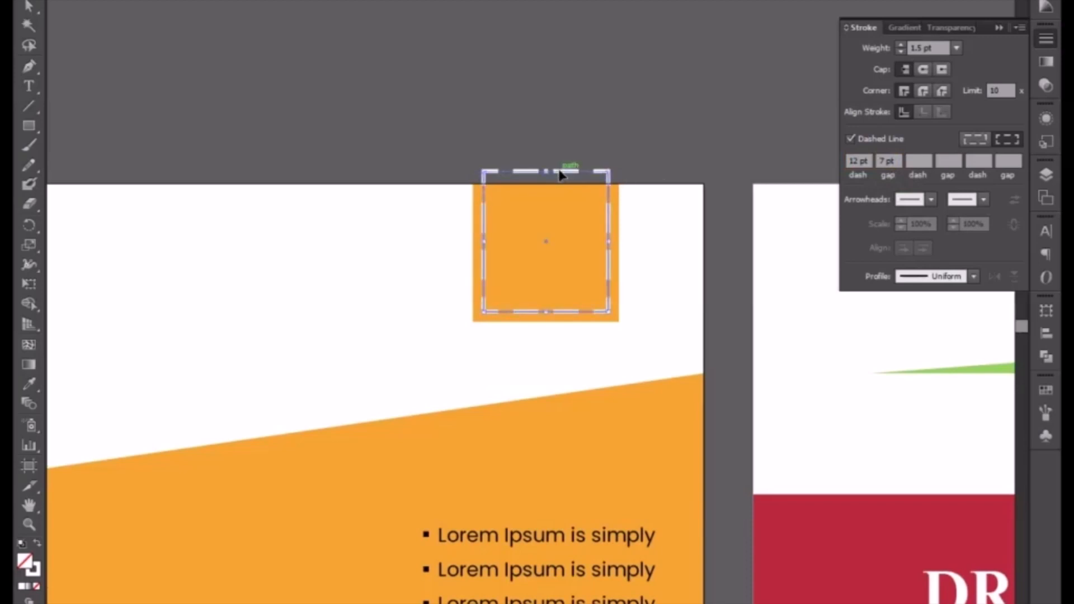
left_click(441, 118)
Copy the white "35% OFF" text from below the banner onto the orange tag, in front and scaled to fit the dashed outline
key("ctrl+minus")
left_click_drag(306, 345, 566, 120)
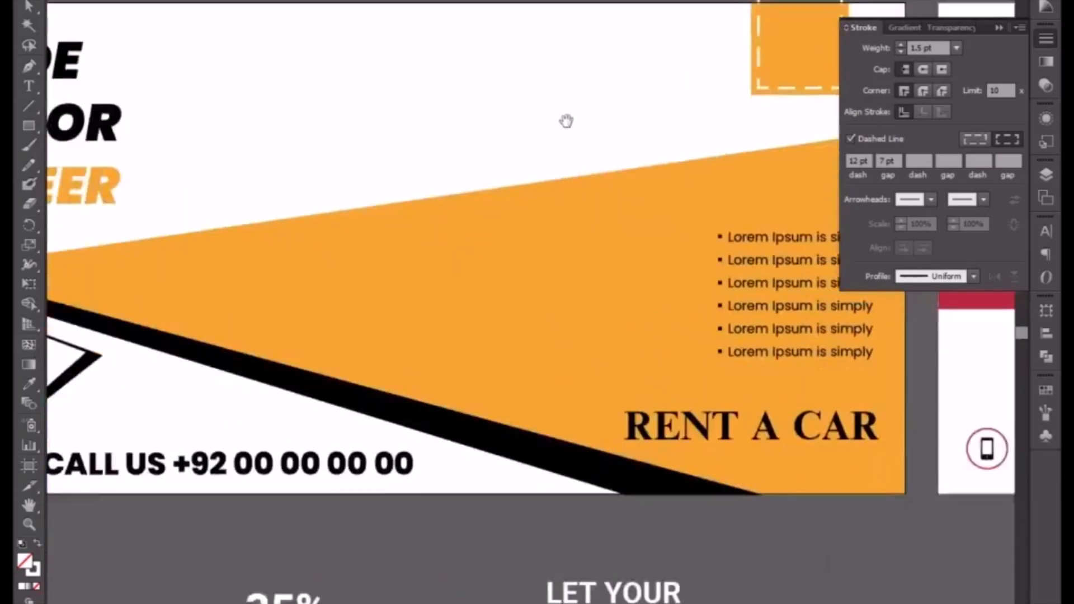
left_click(278, 594)
left_click_drag(309, 585, 697, 311)
right_click(697, 311)
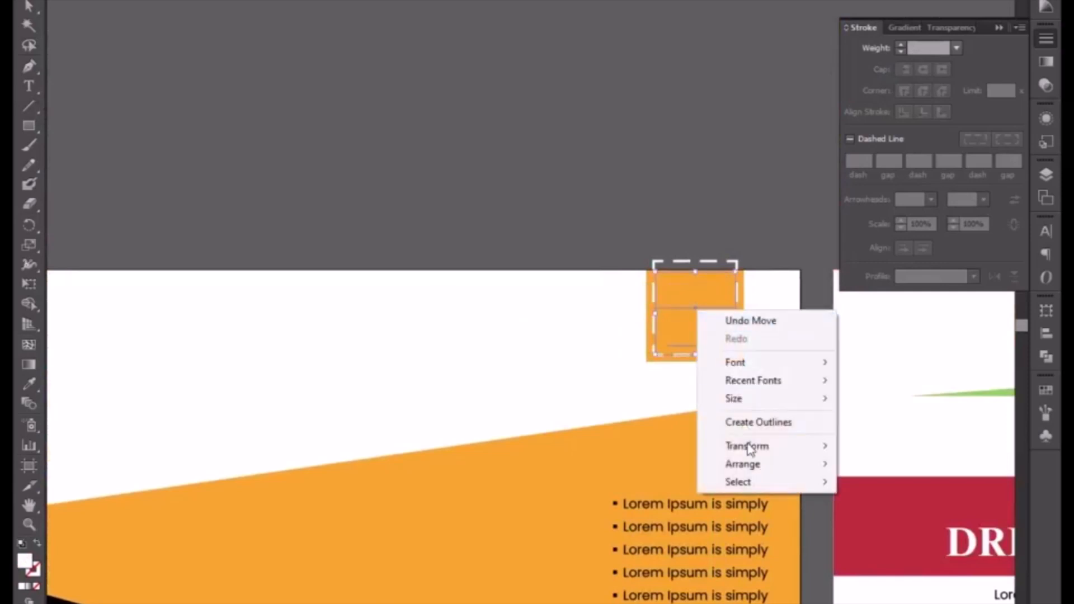
mouse_move(750, 465)
left_click(889, 463)
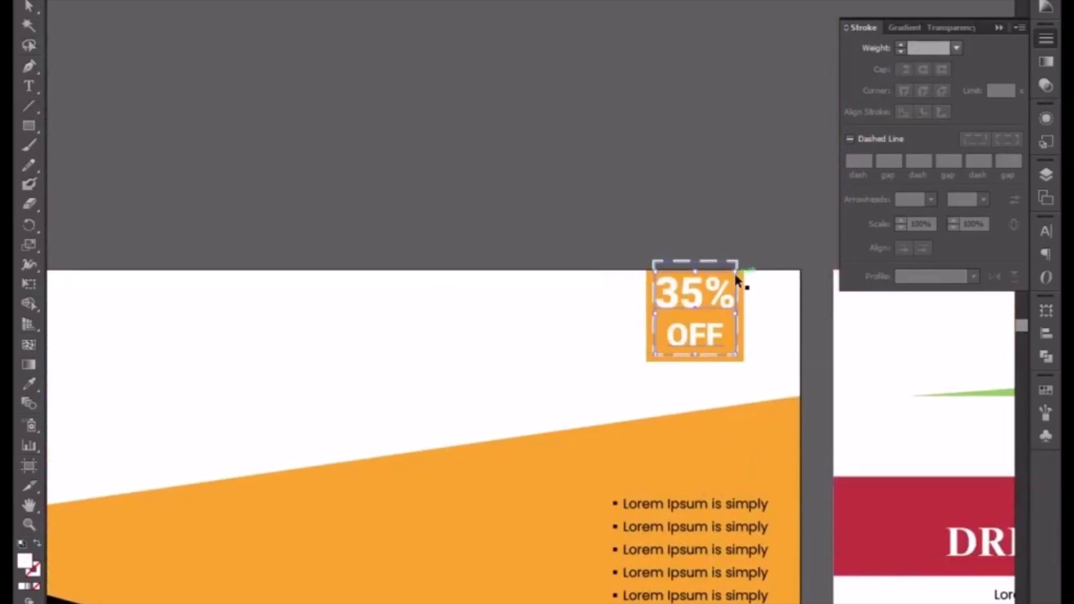
left_click(672, 201)
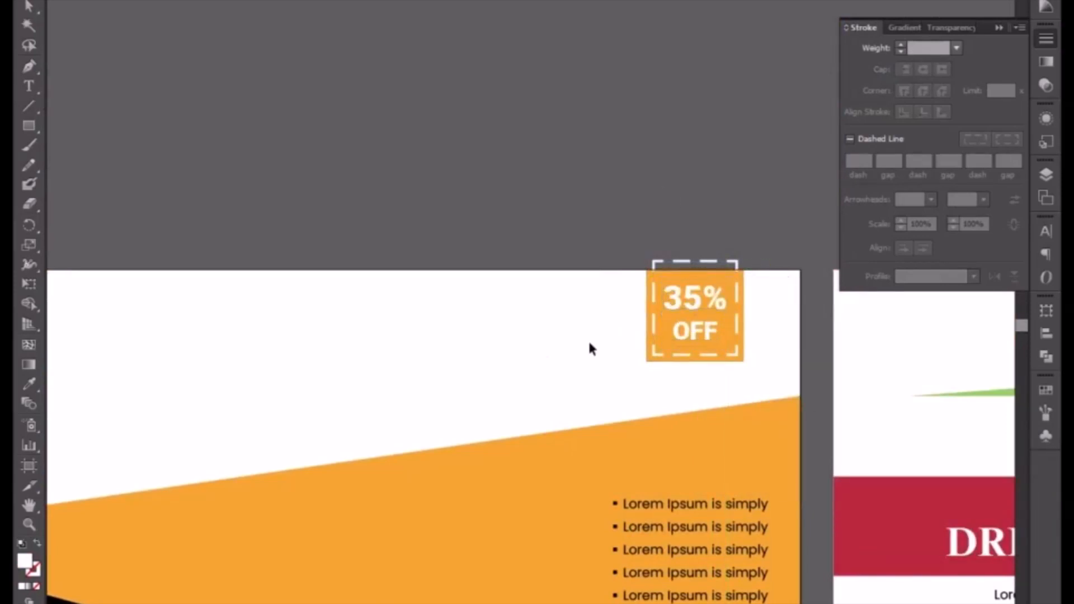
Try recoloring the list text, its square bullets and "RENT A CAR" white
left_click_drag(546, 367, 451, 184)
scroll(450, 187, "down", 2)
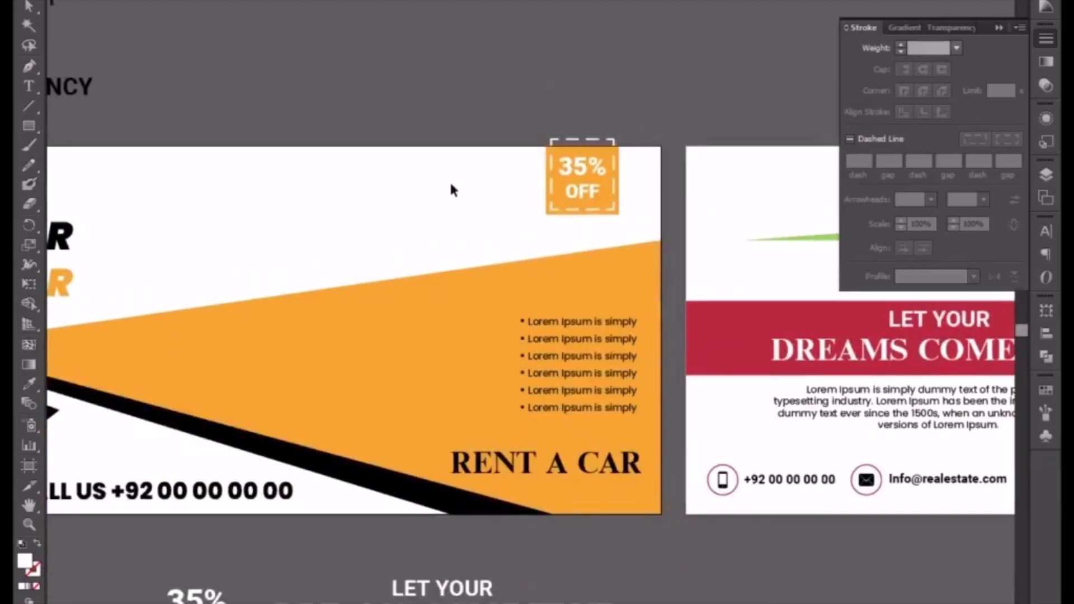
left_click(607, 334)
left_click(607, 335)
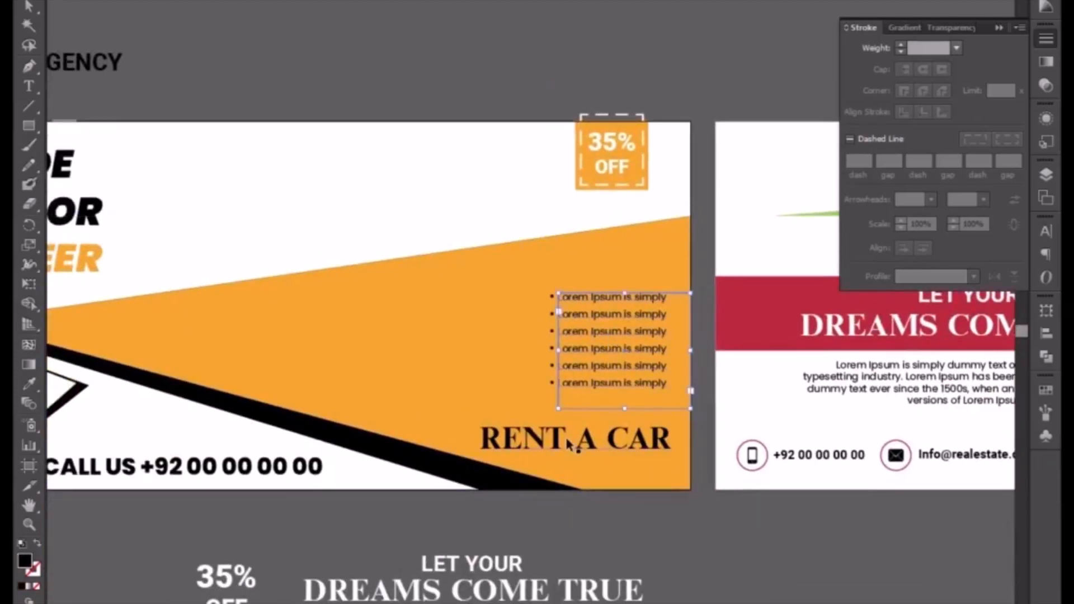
left_click(569, 435, "shift")
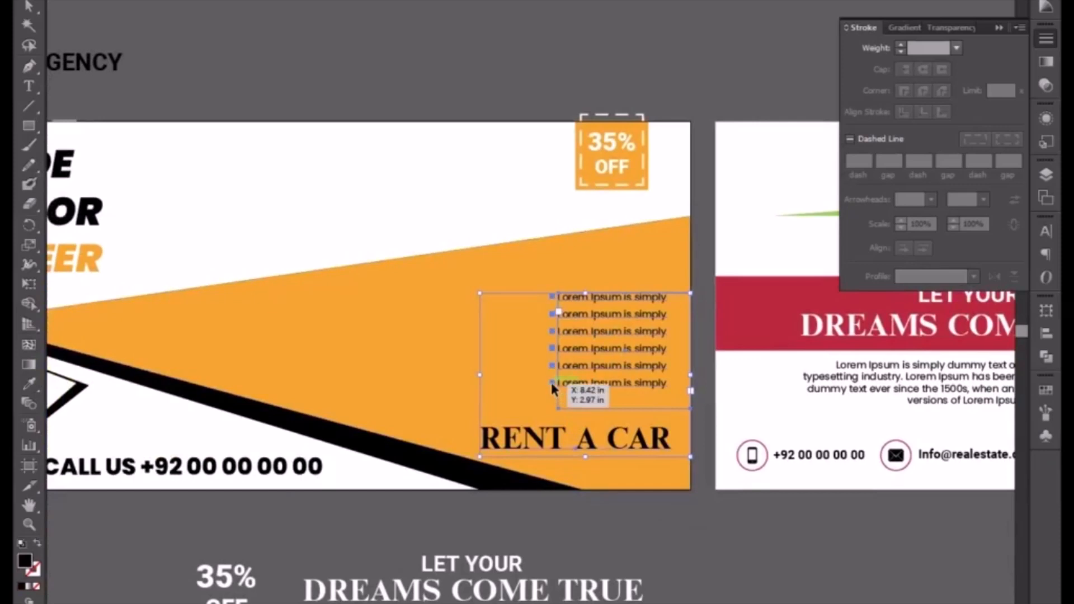
left_click(1052, 2)
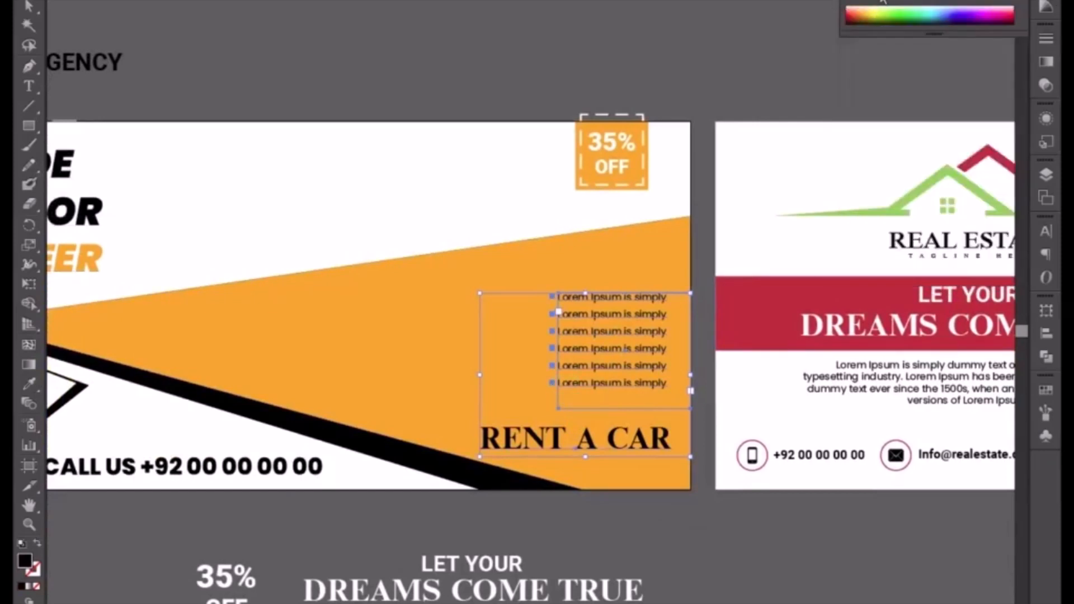
left_click(875, 7)
left_click(621, 75)
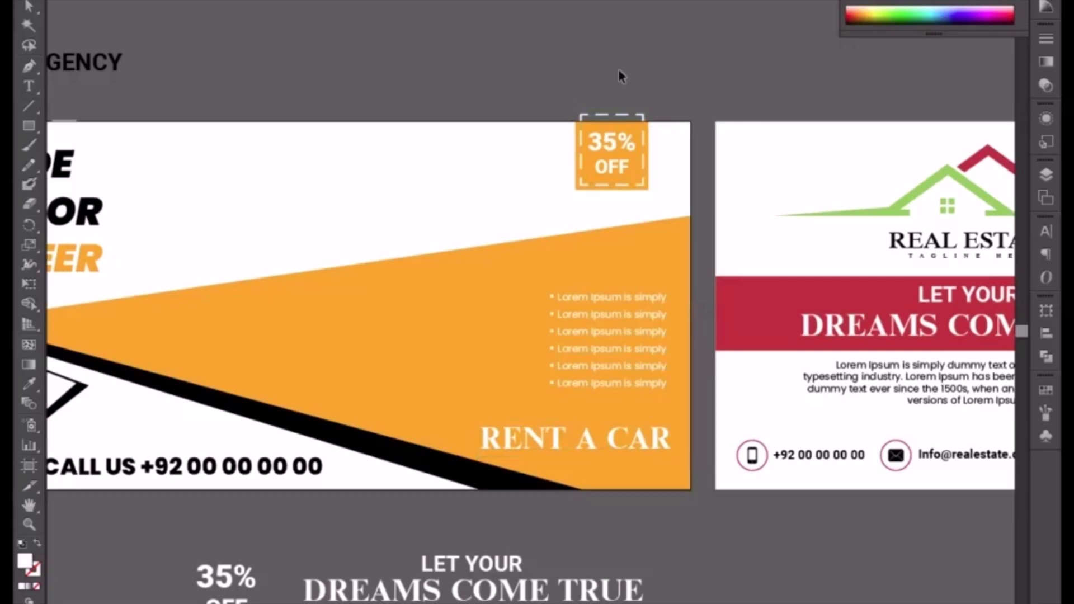
key("ctrl+z")
Recolor the "35% OFF" text on the orange tag black
left_click(655, 162)
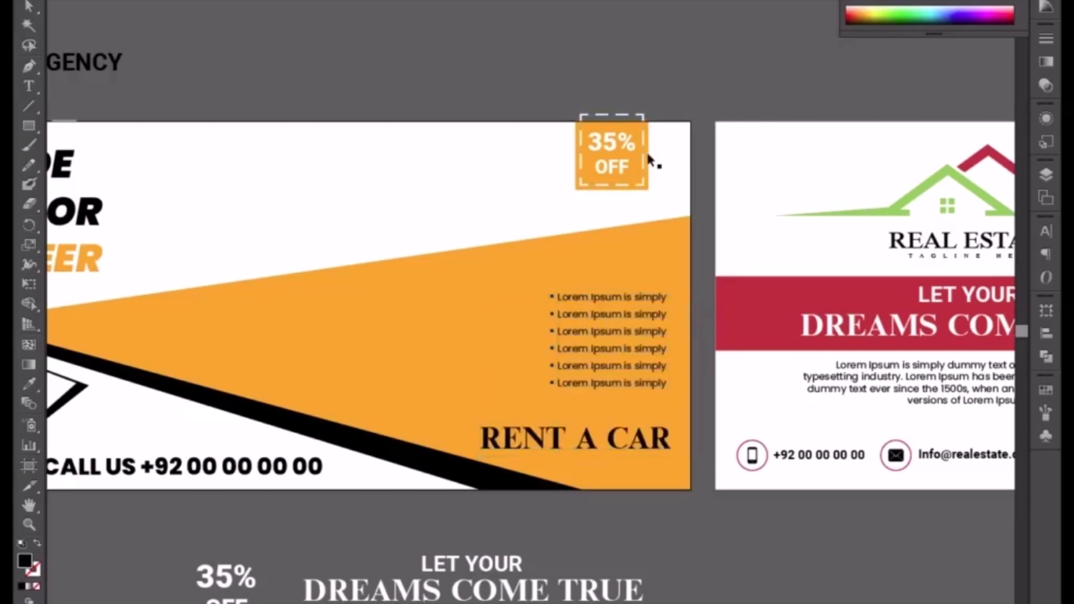
left_click(628, 166)
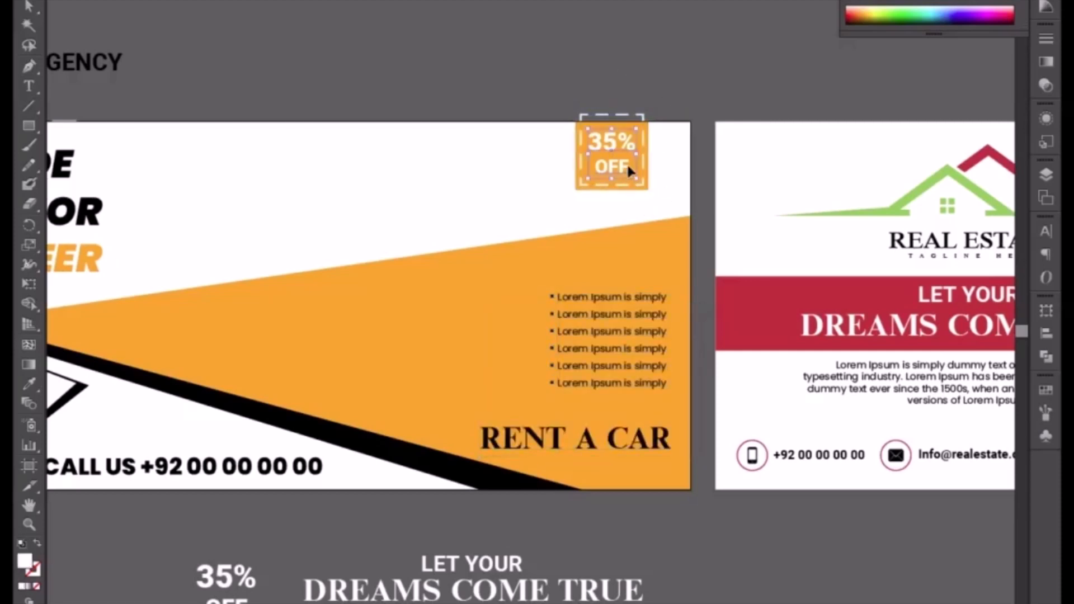
left_click(864, 1)
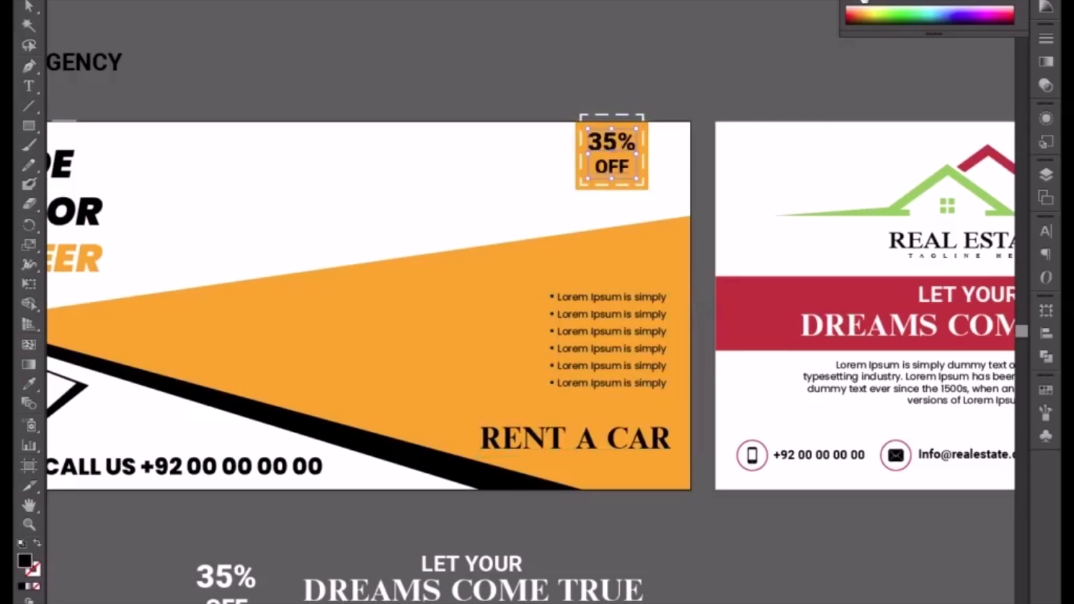
Expand the appearance and the stroke of the tag's dashed outline into filled shapes
left_click(613, 116)
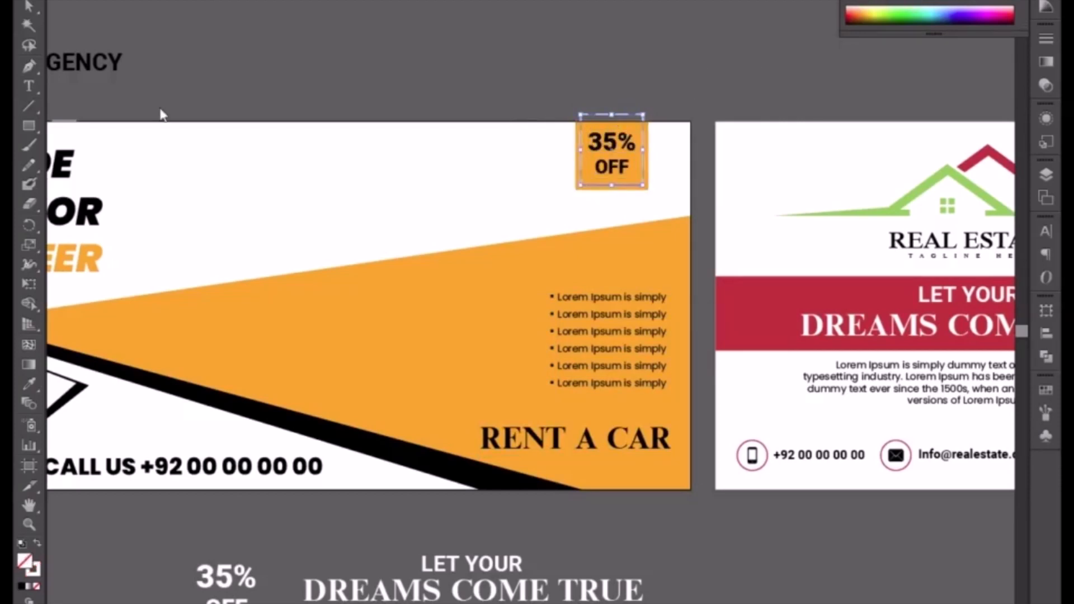
key("alt+o")
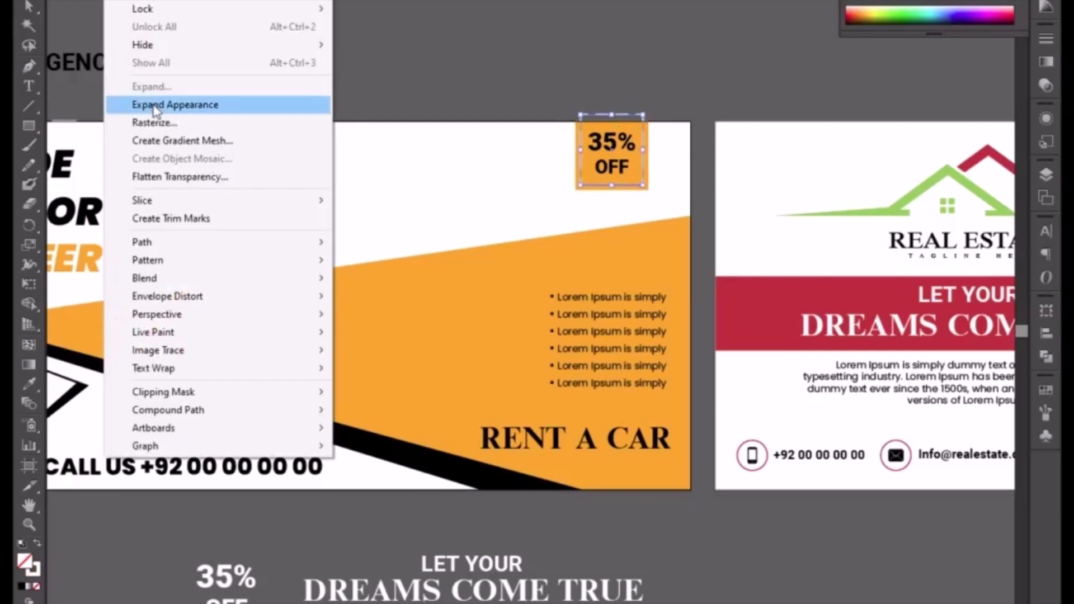
left_click(167, 104)
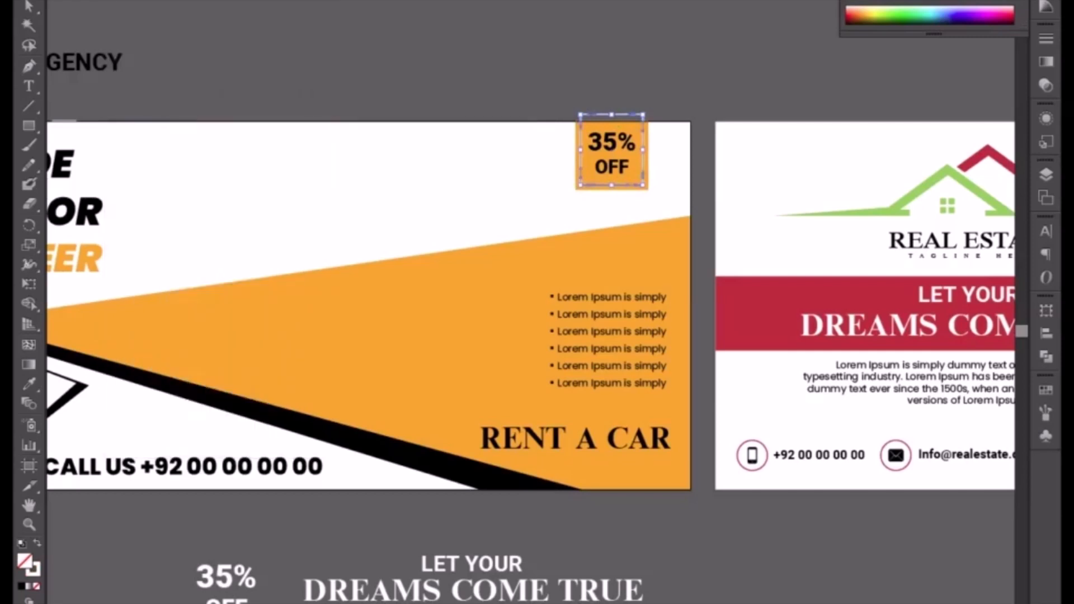
key("alt+o")
left_click(165, 92)
left_click(505, 401)
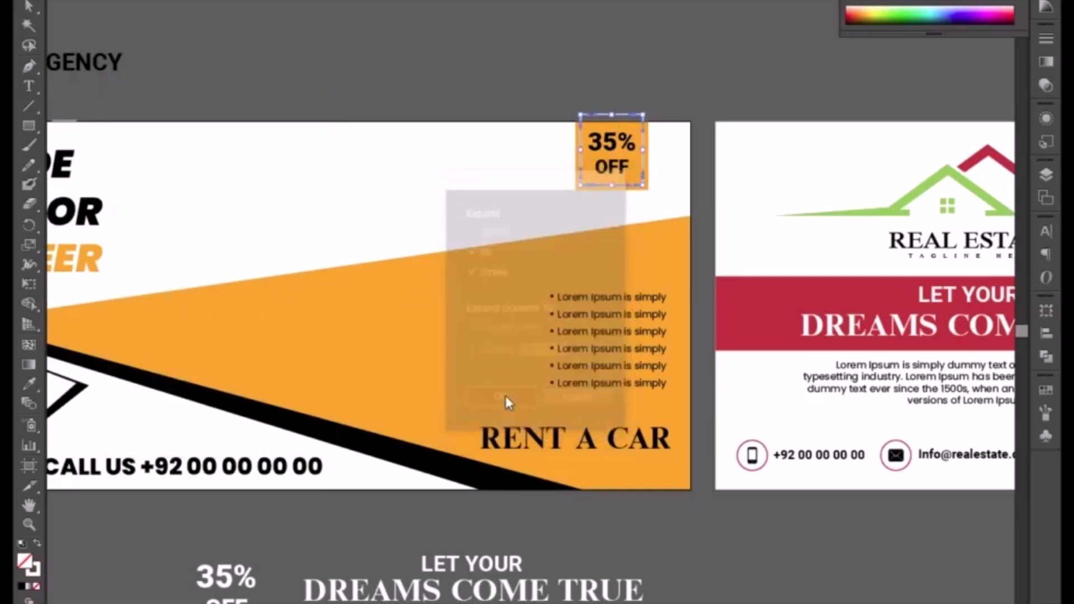
Draw a rectangle over the part of the dashed outline above the banner, ending at the banner's upper edge
left_click_drag(561, 66, 470, 268)
key("ctrl+plus")
key("ctrl+plus")
key("ctrl+plus")
key("ctrl+plus")
key("ctrl+plus")
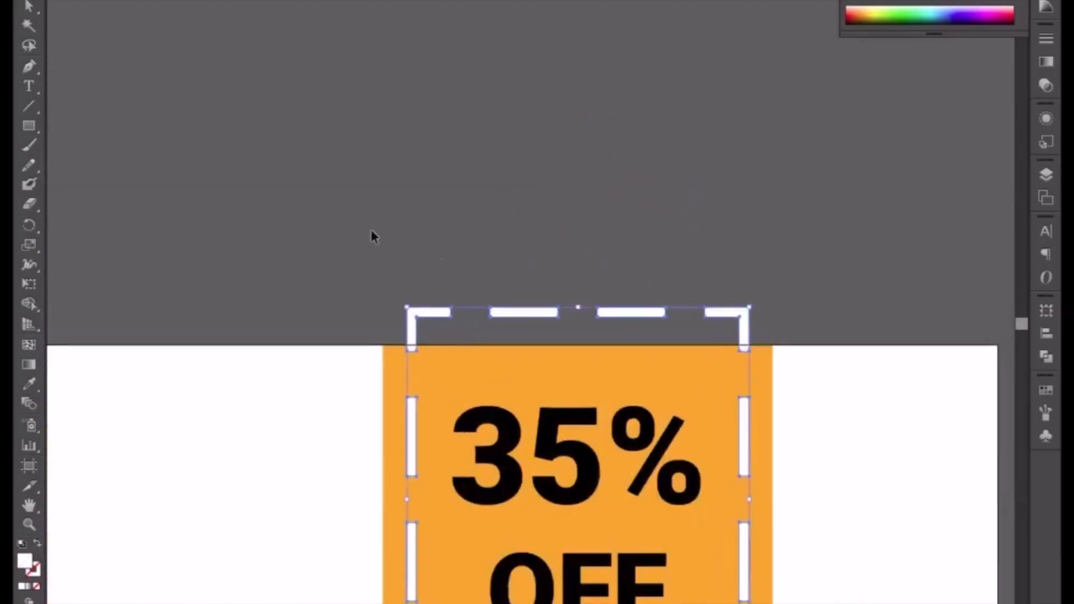
left_click(31, 127)
left_click_drag(388, 268, 762, 345)
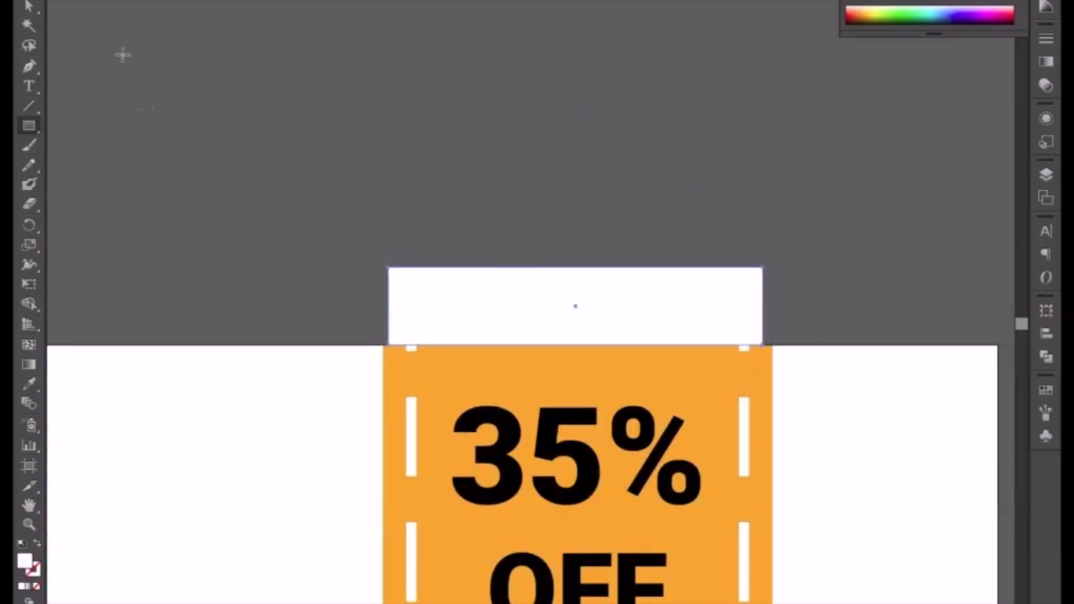
Divide the covering rectangle and the expanded dashes with Pathfinder and ungroup the resulting pieces
key("v")
left_click(410, 437, "shift")
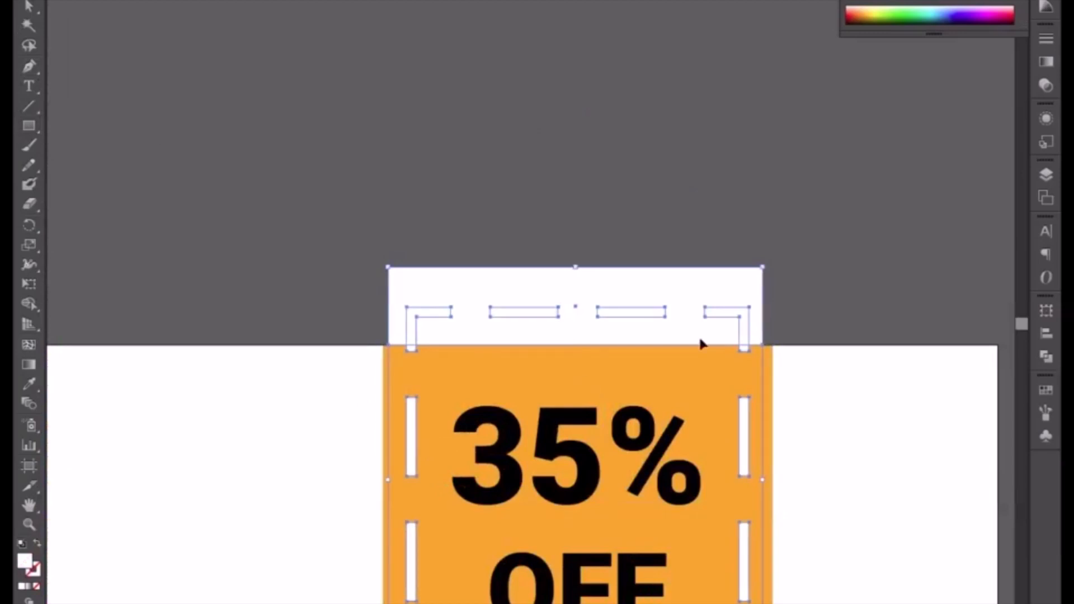
left_click(1047, 357)
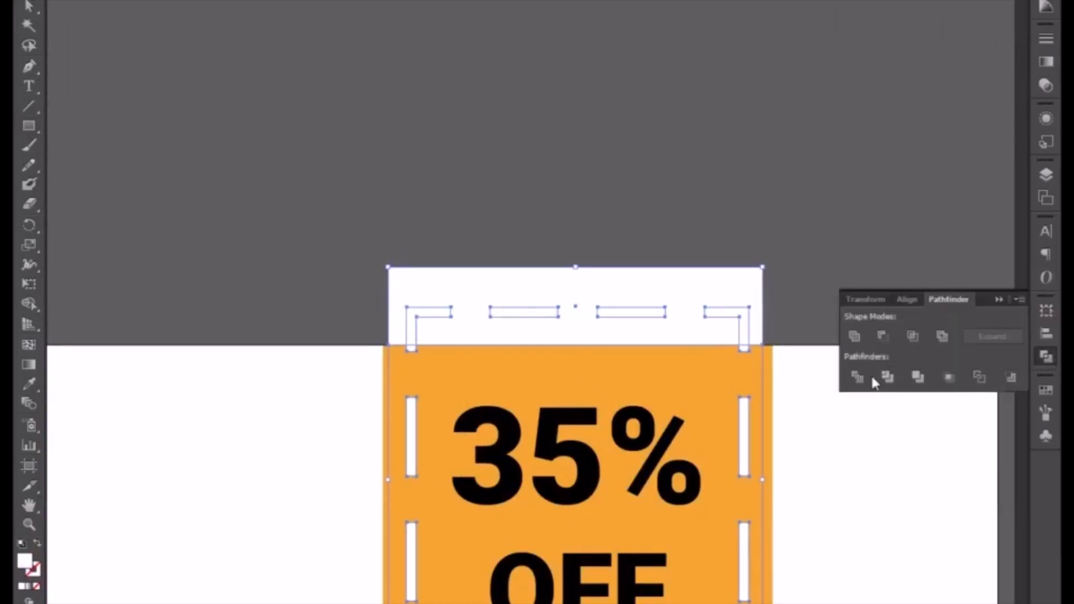
left_click(857, 378)
right_click(608, 312)
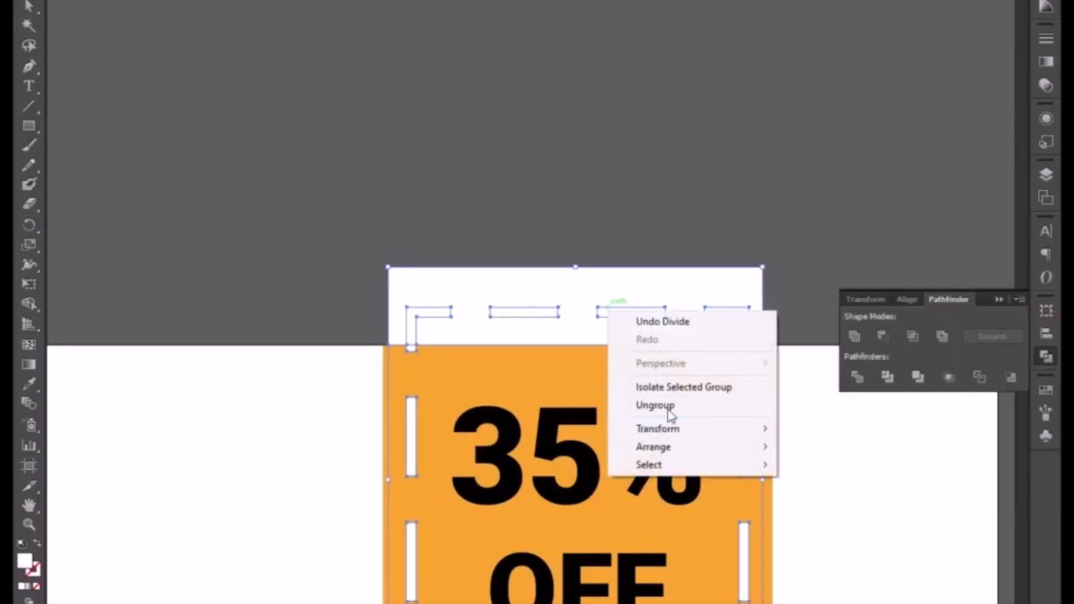
Ungroup the divided shapes and delete the white block and corner dashes extending above the artboard over the 35% OFF badge
left_click(658, 406)
left_click(500, 199)
left_click(599, 321)
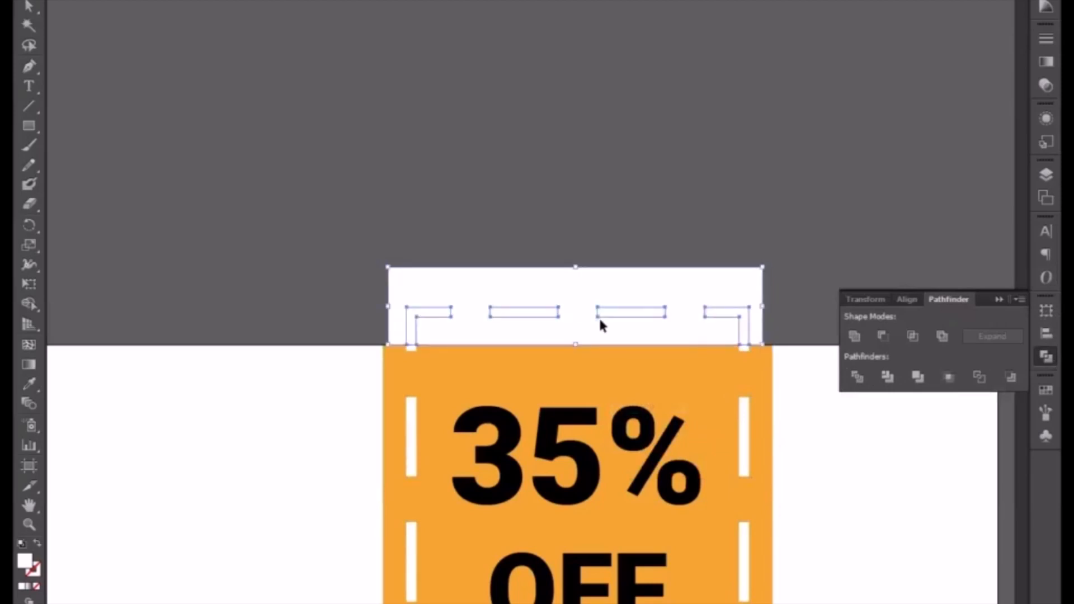
key("Delete")
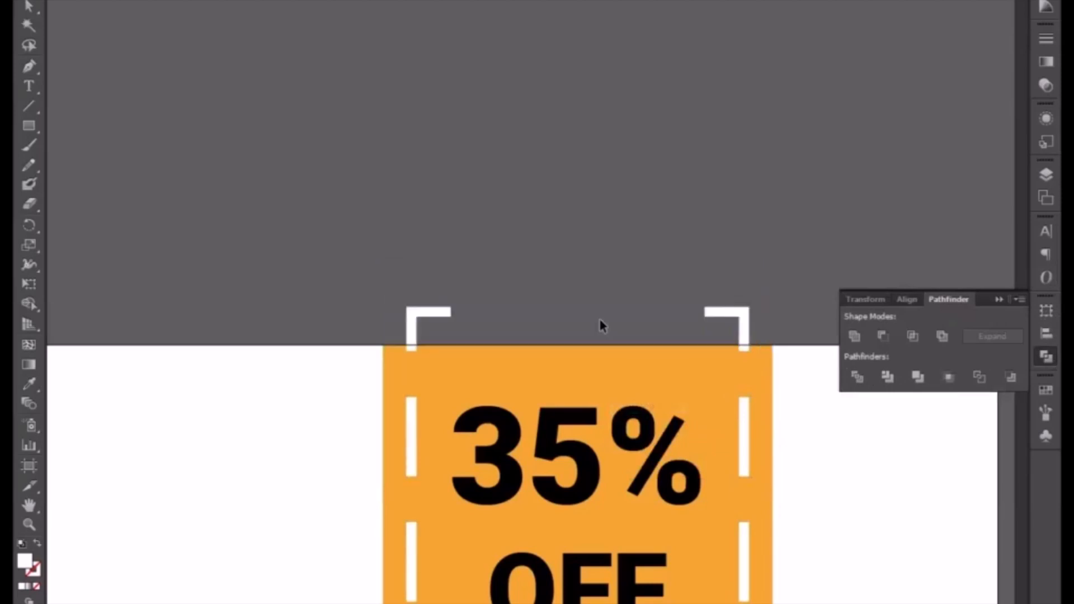
left_click(421, 312)
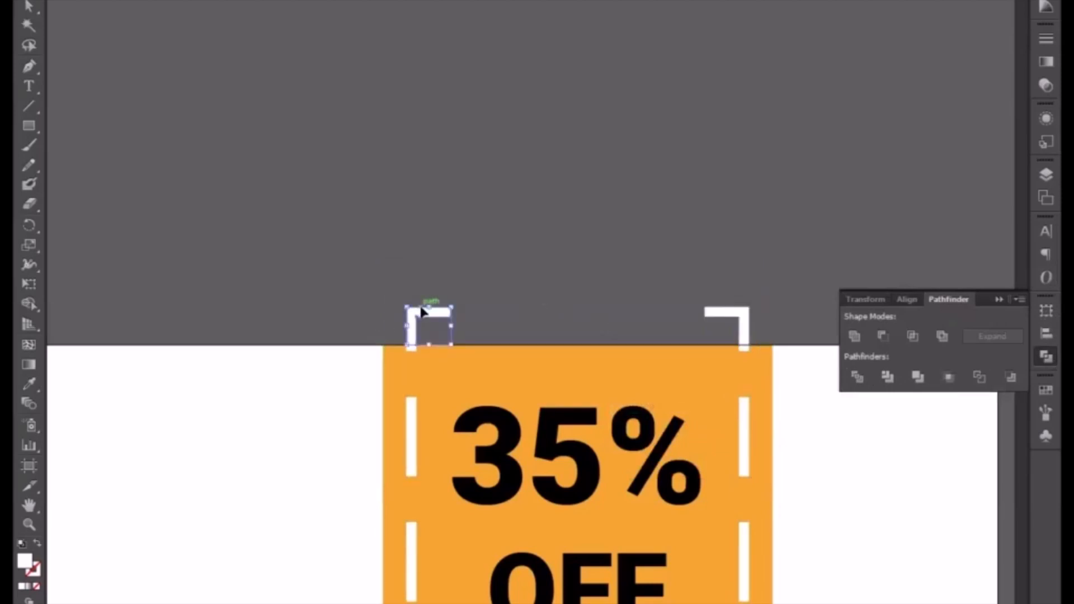
key("Delete")
left_click(746, 311)
key("Delete")
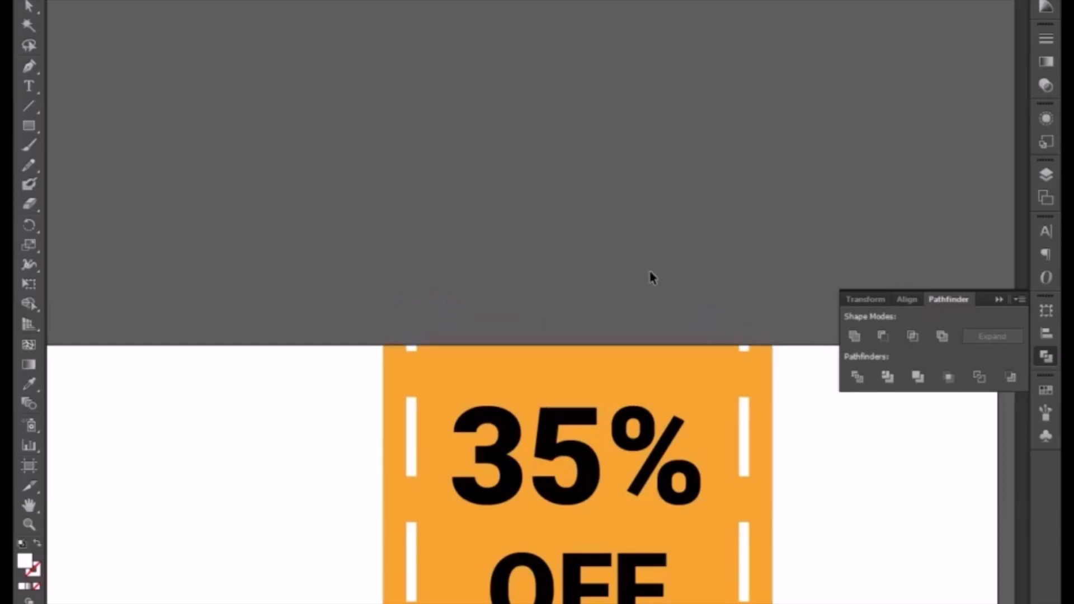
Scale down the white car photo and place it in the middle of the car rental banner, beside the headline
key("ctrl+minus")
key("ctrl+minus")
key("ctrl+minus")
key("ctrl+minus")
key("ctrl+minus")
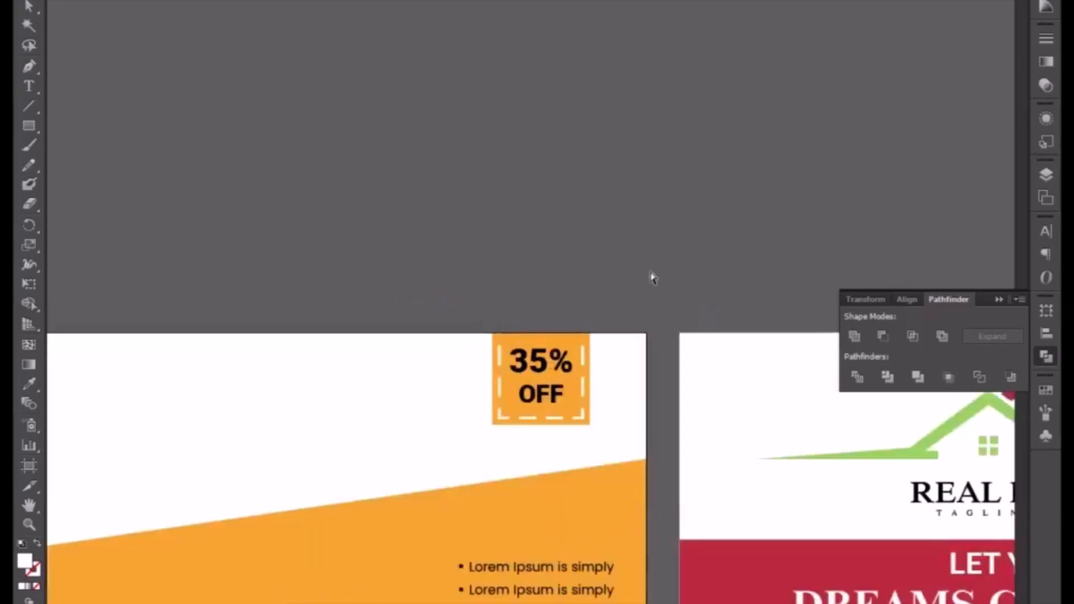
left_click_drag(448, 322, 602, 244)
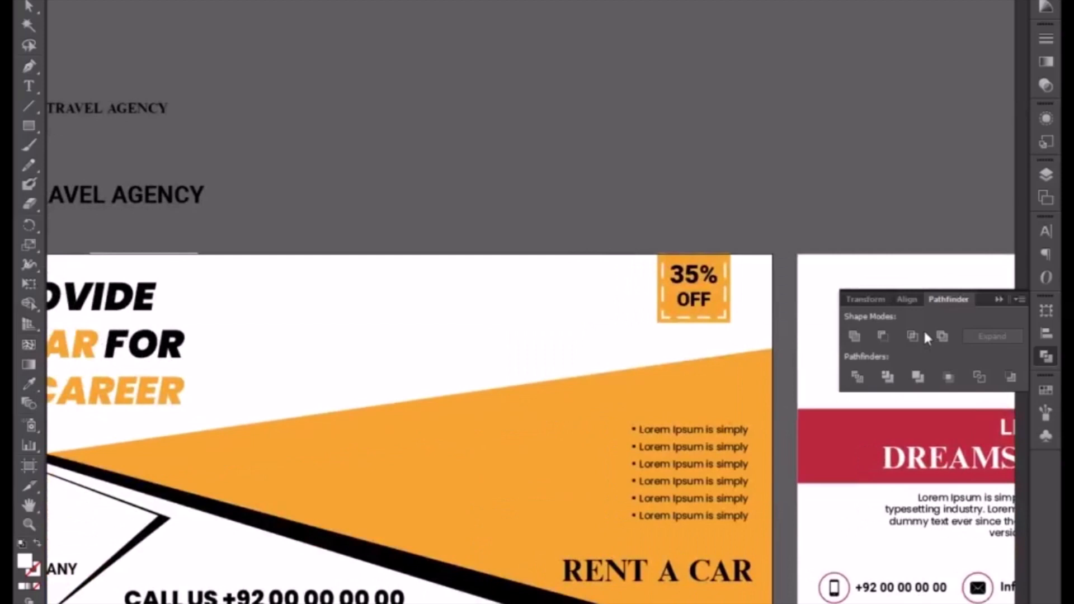
left_click(999, 299)
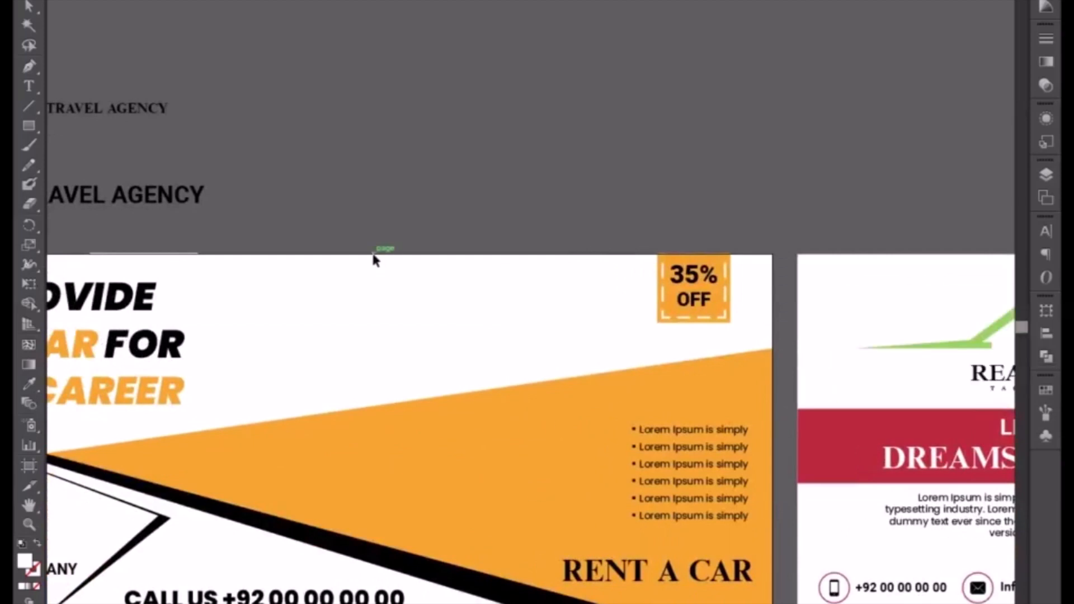
left_click_drag(192, 178, 467, 226)
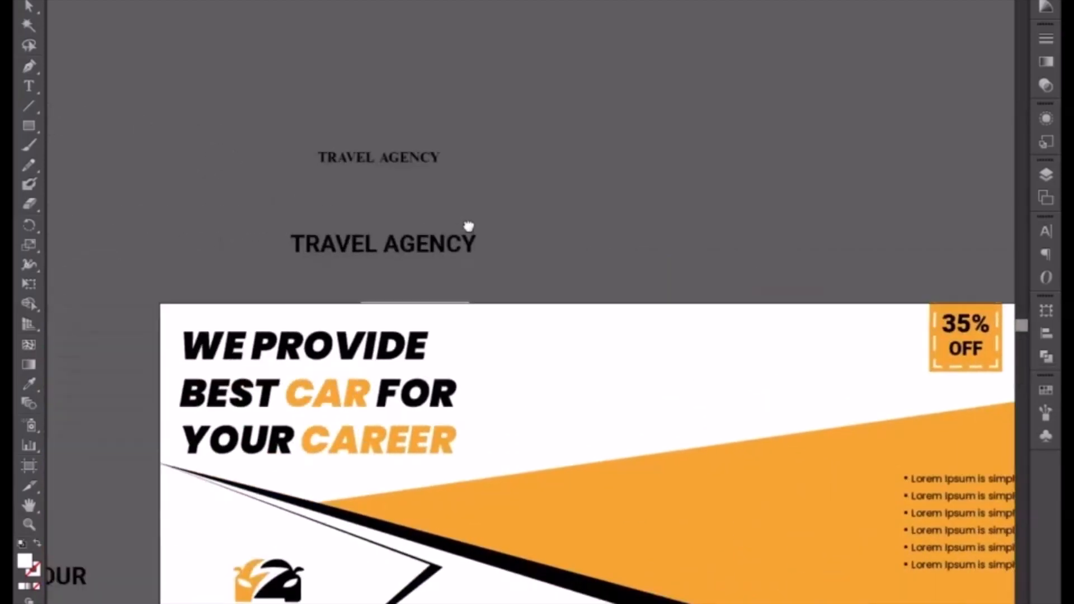
left_click_drag(642, 261, 535, 173)
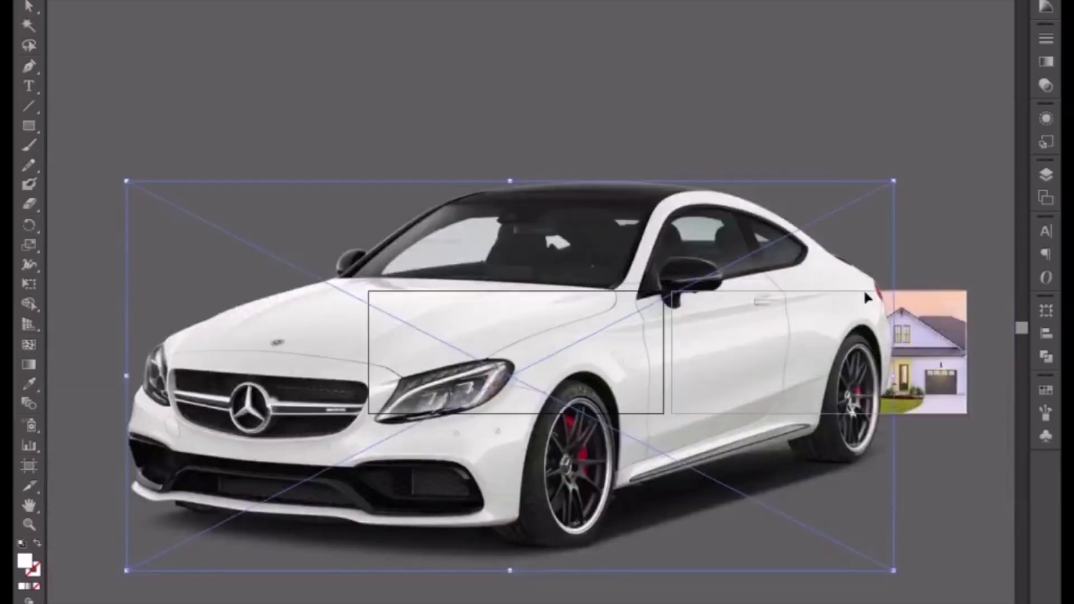
left_click_drag(894, 189, 658, 342)
key("ctrl+equal")
key("ctrl+equal")
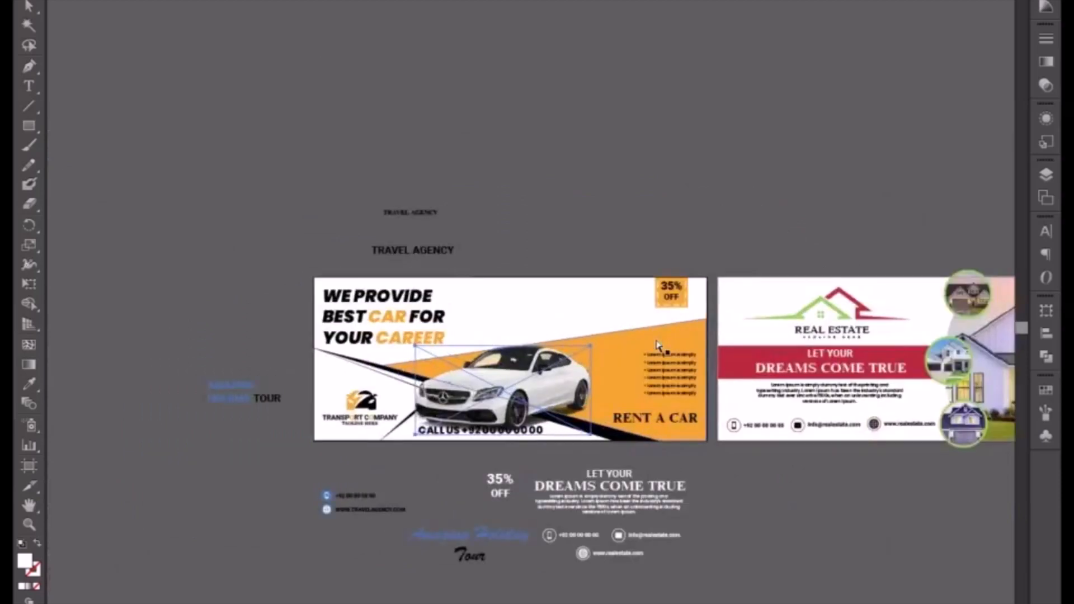
left_click_drag(518, 381, 548, 355)
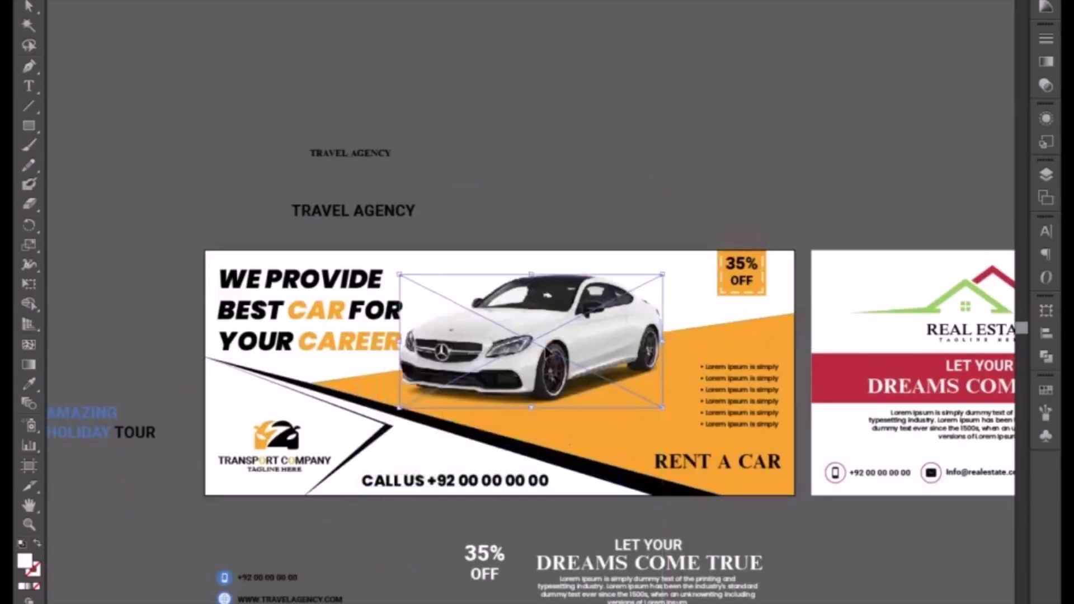
Move the car photo slightly lower on the banner and enlarge it proportionally towards the 35% OFF badge
double_click(556, 381)
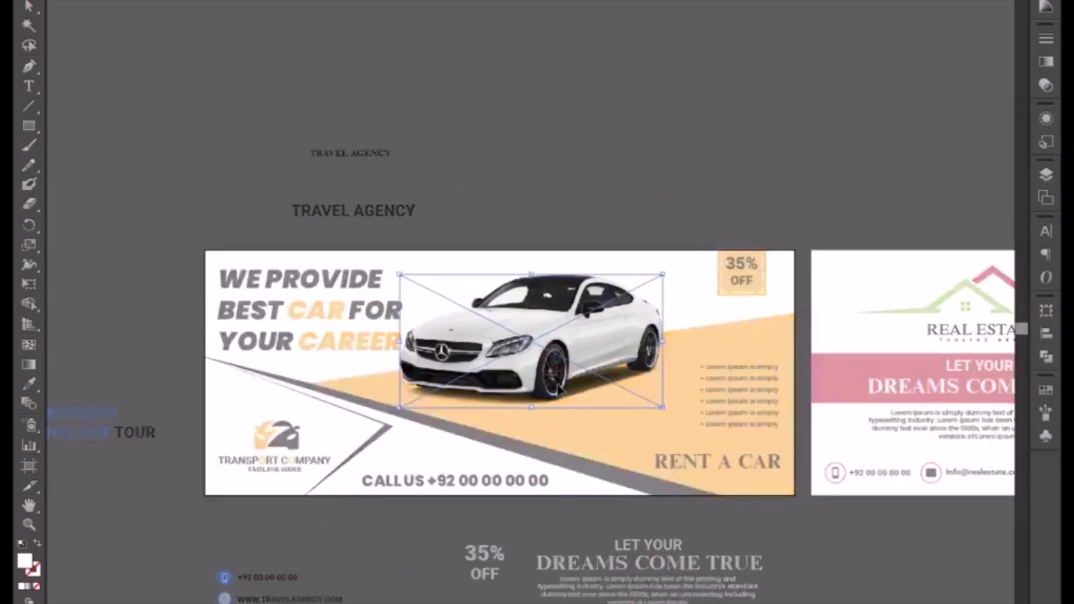
double_click(513, 176)
left_click_drag(542, 339, 546, 351)
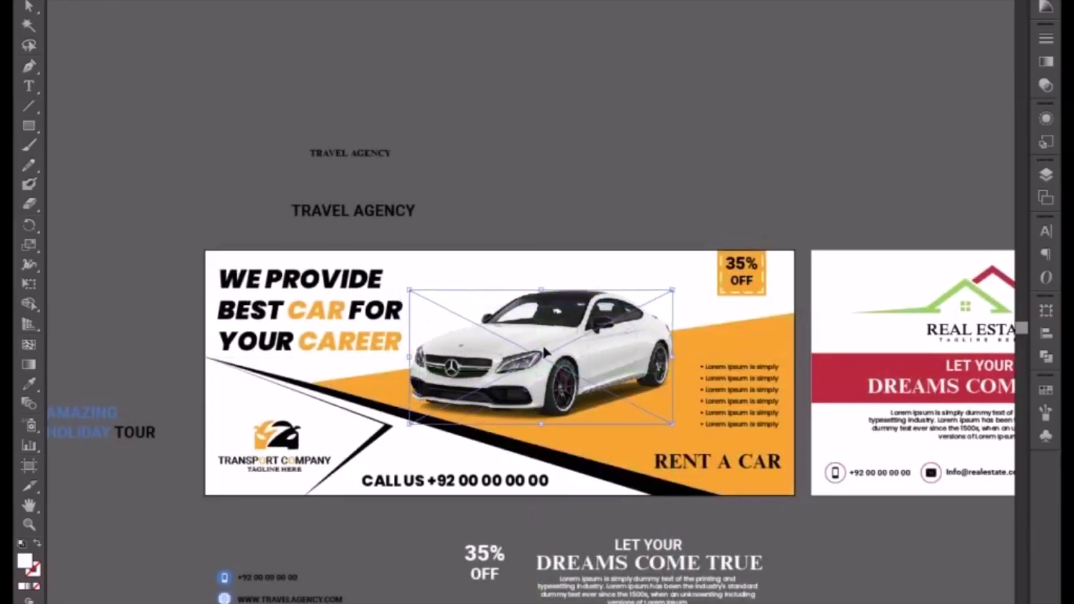
left_click_drag(671, 291, 704, 276)
Nudge the car photo left and slightly down to clear the bulleted list, and deselect it
key("Left")
key("Left")
key("Left")
key("Left")
key("Left")
key("Left")
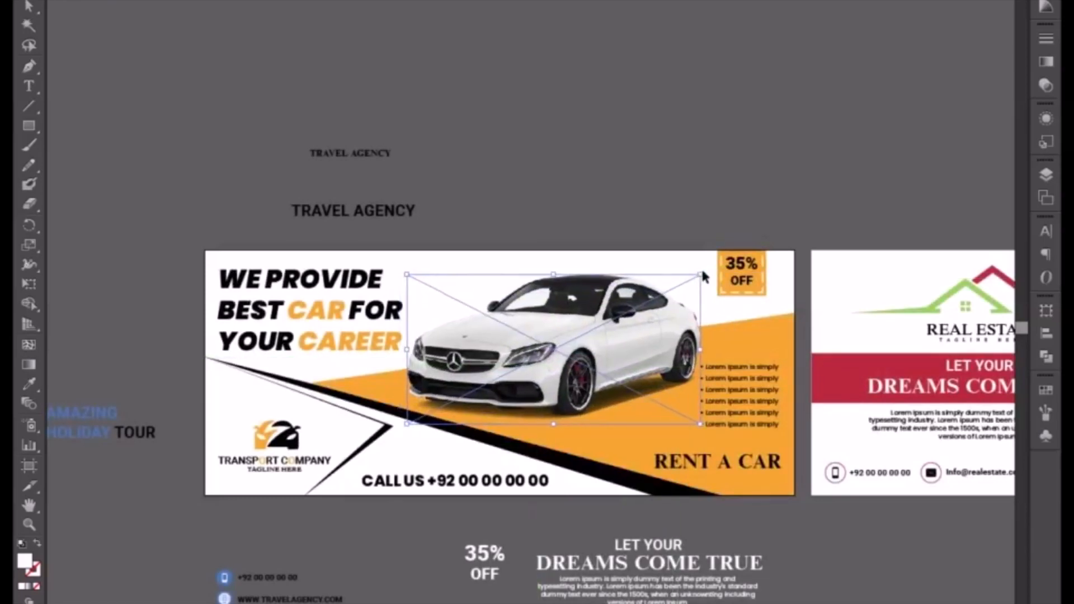
key("Down")
key("Left")
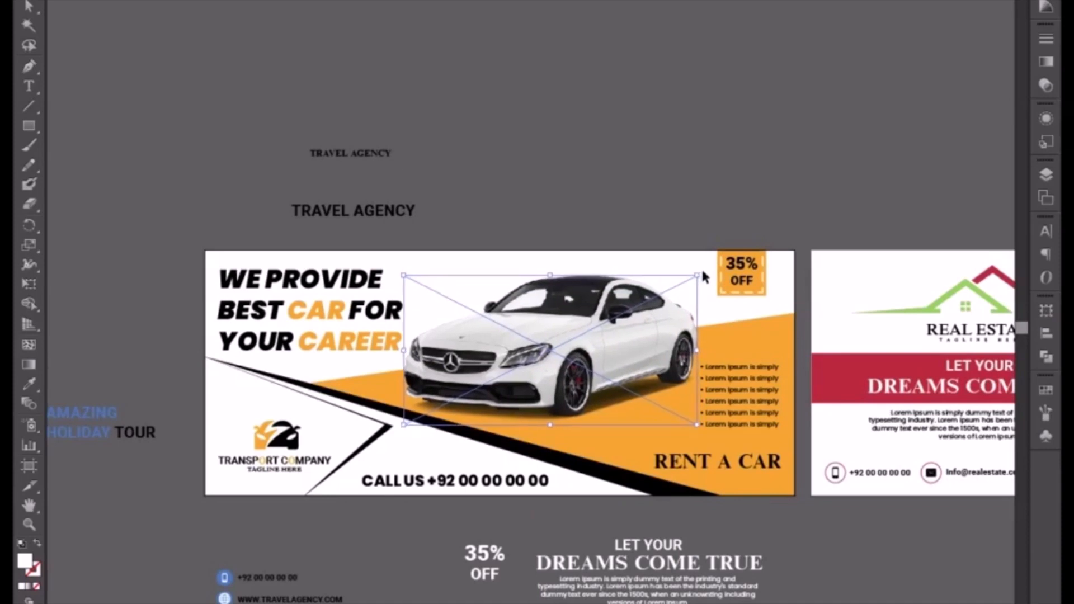
key("Left")
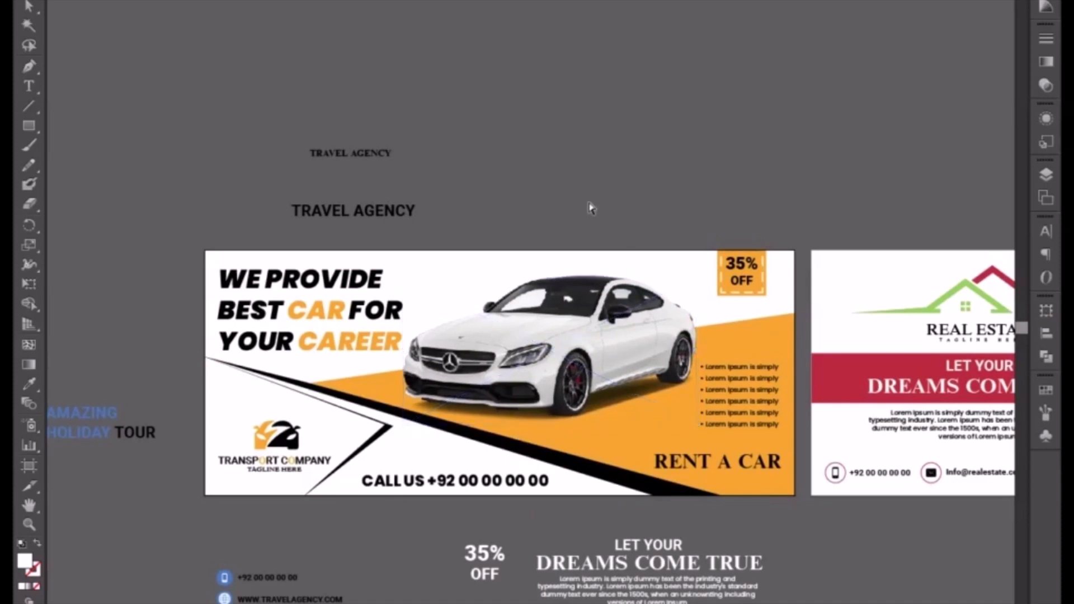
Draw a white circle on the orange area below the car, between the rear wheel and the RENT A CAR text
key("ctrl+=")
left_click(843, 205)
mouse_move(719, 164)
left_mouse_down()
mouse_move(745, 160)
mouse_move(735, 167)
left_mouse_up()
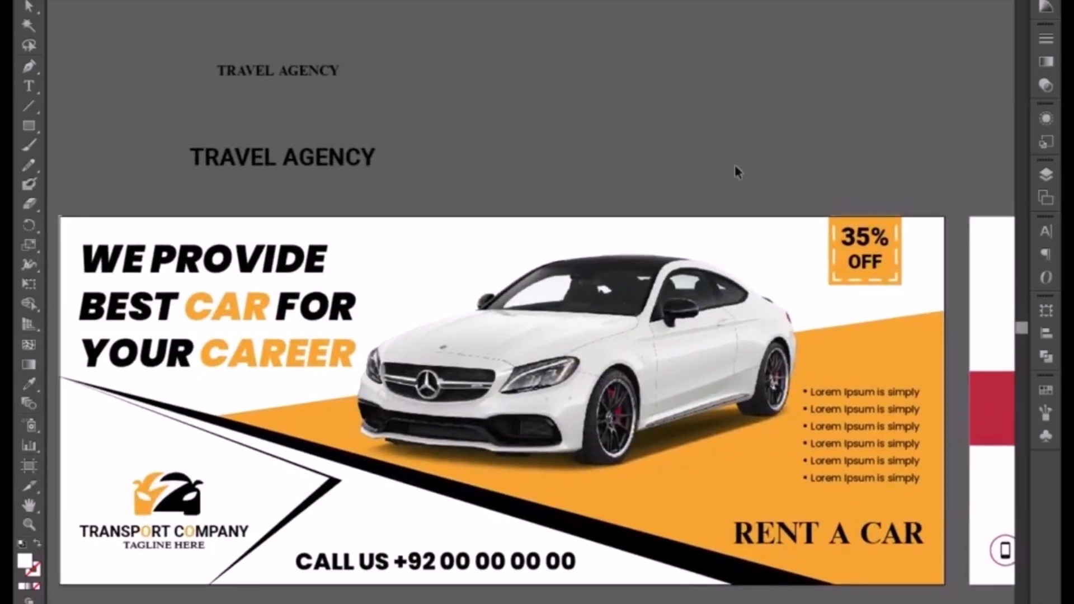
left_click_drag(29, 126, 85, 164)
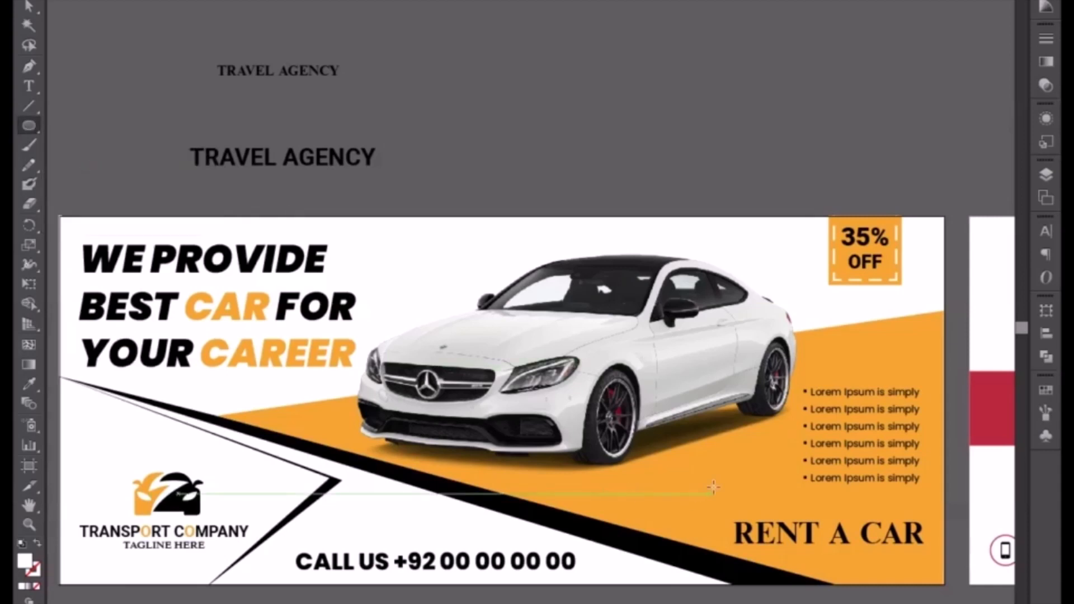
mouse_move(688, 453)
left_mouse_down()
mouse_move(740, 515)
mouse_move(738, 495)
mouse_move(745, 502)
left_mouse_up()
Duplicate the white circle in place and shrink the copy slightly around the same centre
left_click_drag(609, 474, 493, 351)
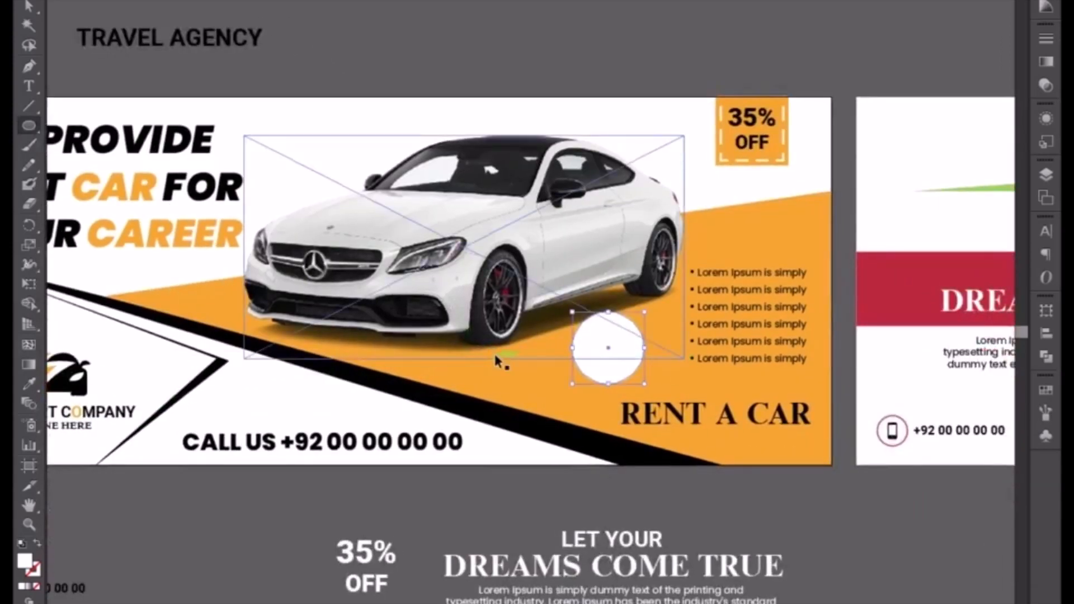
key("ctrl+=")
left_click(29, 6)
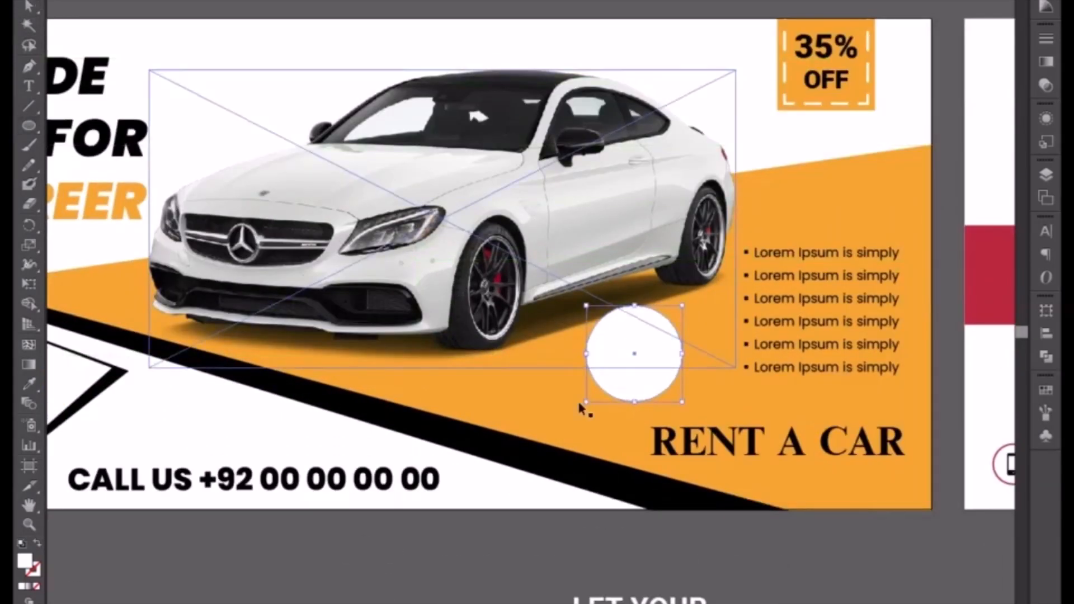
left_click(803, 447)
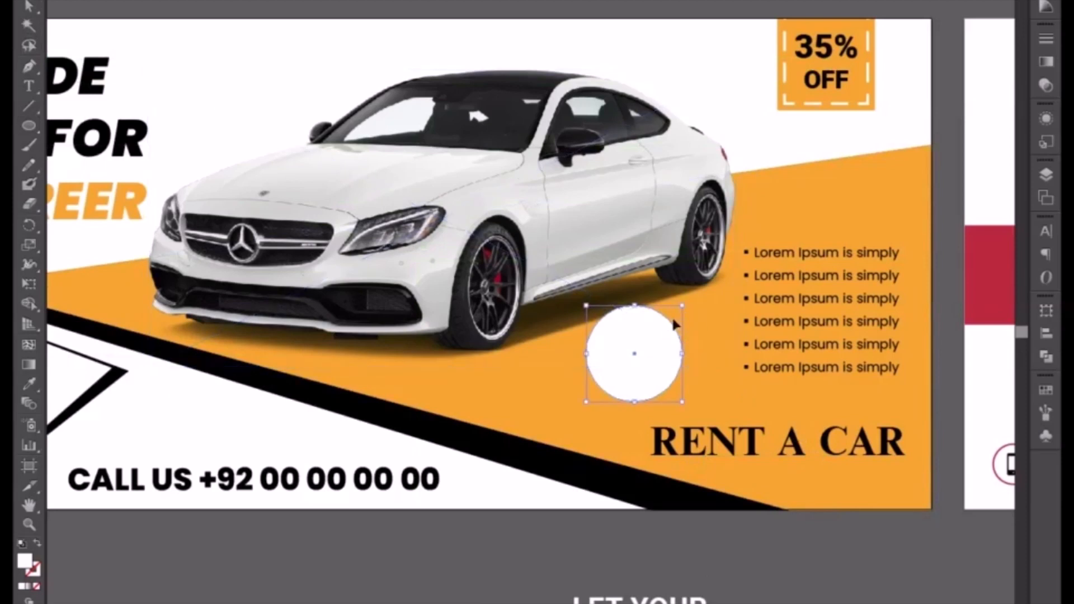
left_click_drag(682, 306, 675, 312)
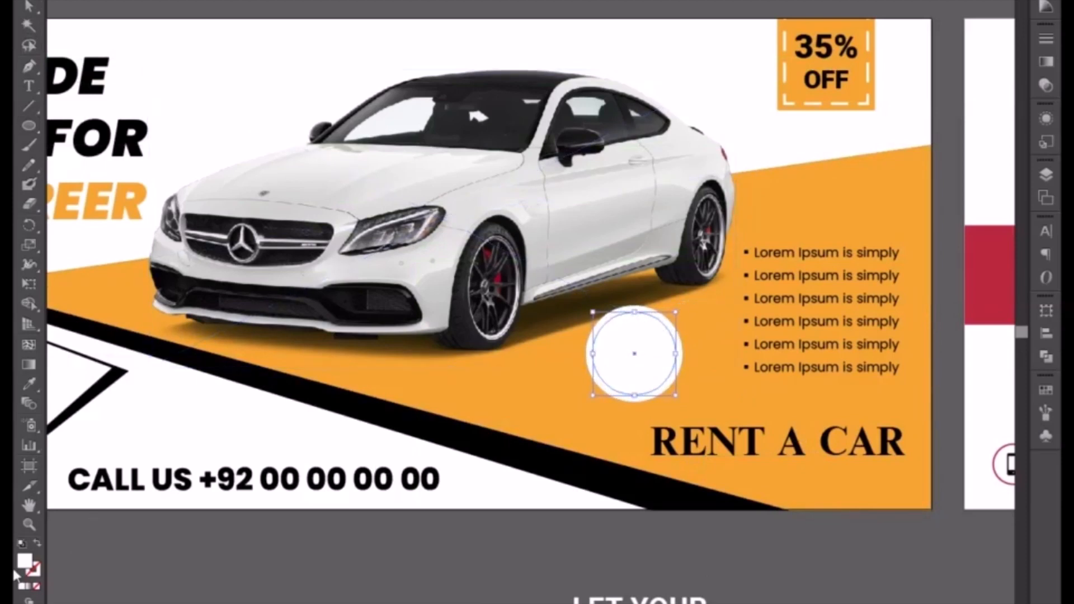
Fill the smaller circle with the banner's black using the Eyedropper and bring it in front of the white circle
left_click(31, 383)
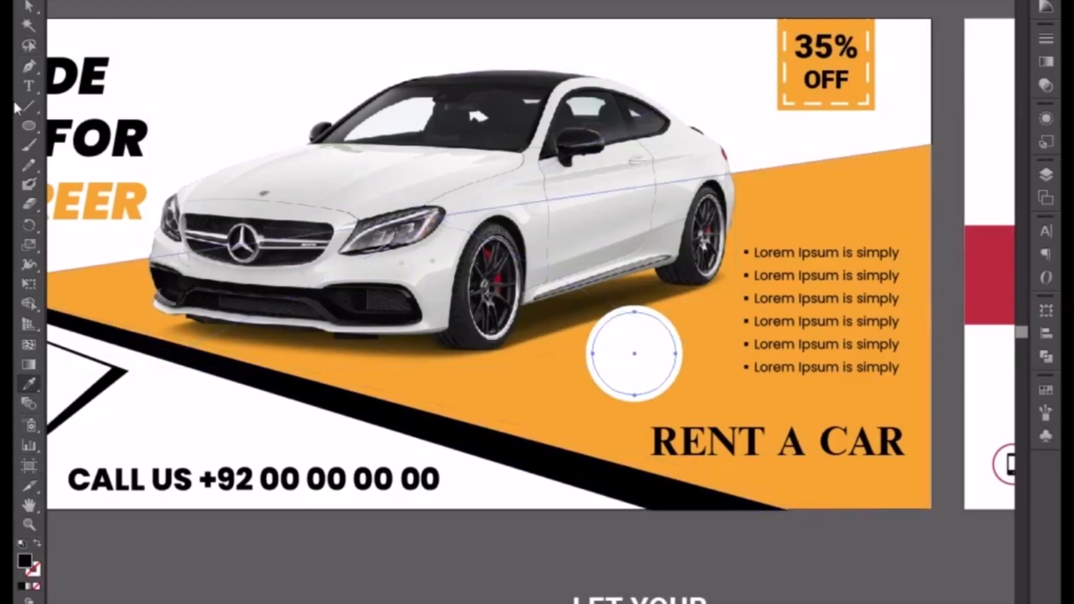
key("v")
right_click(613, 391)
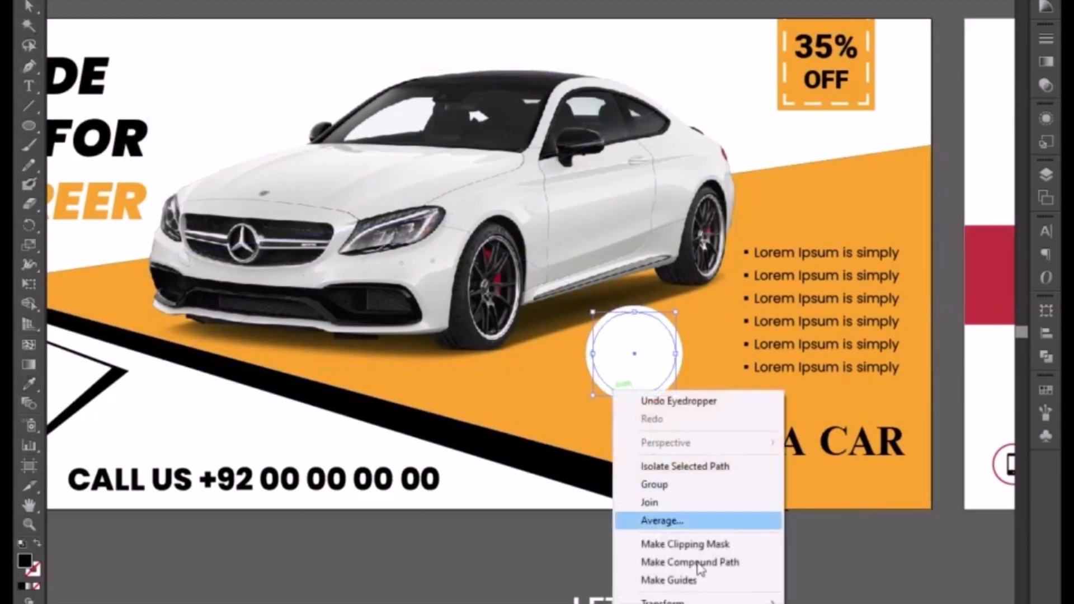
key("ctrl+shift+]")
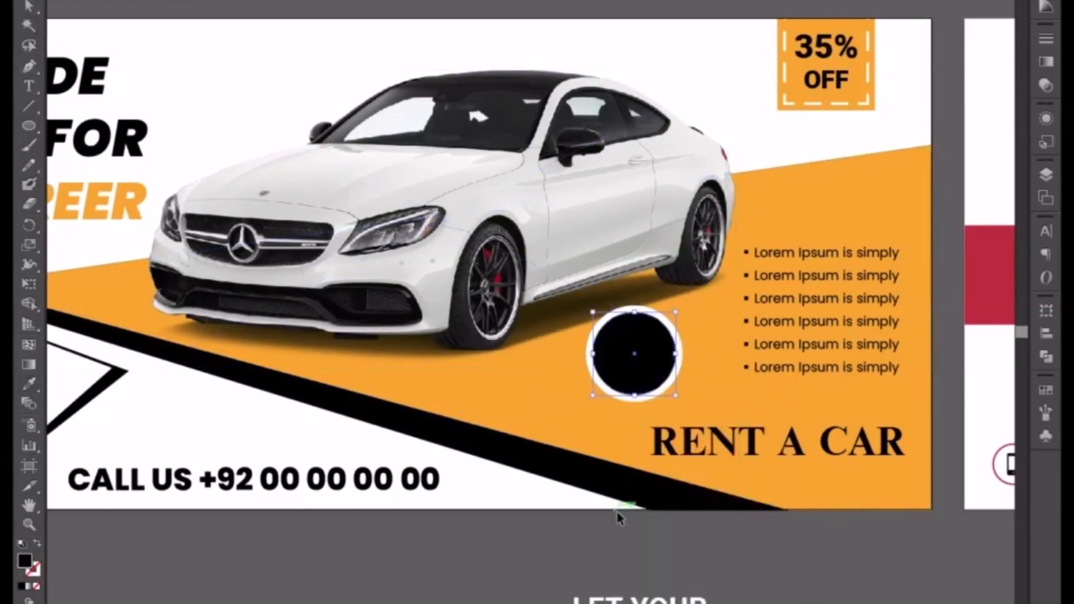
Enlarge the white and black circles together, keeping their proportions
left_click_drag(653, 488, 576, 441)
key("ctrl+plus")
key("ctrl+plus")
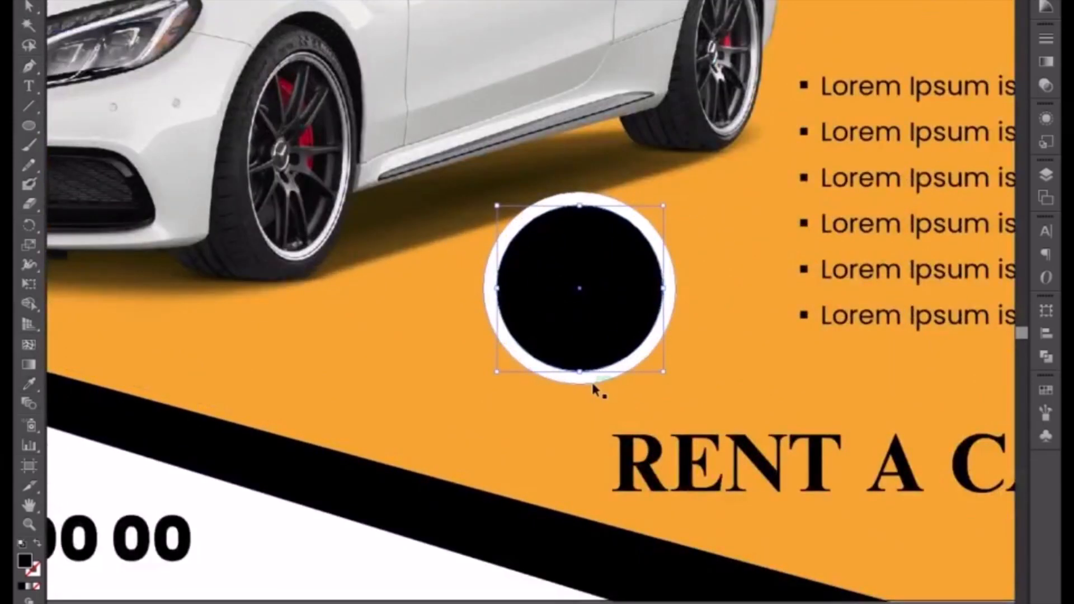
left_click_drag(664, 371, 704, 413)
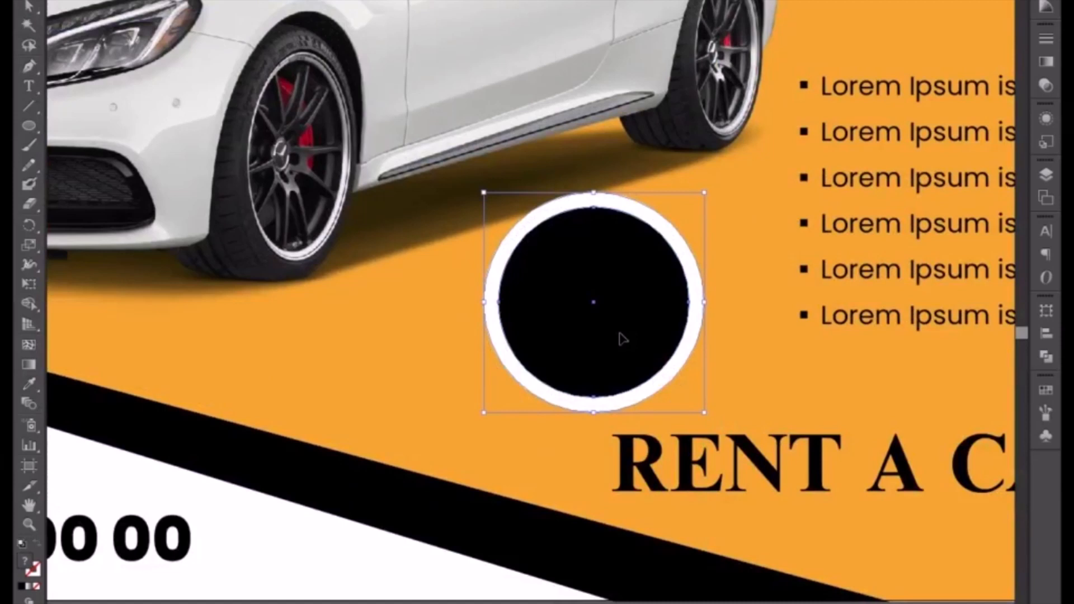
key("ctrl+minus")
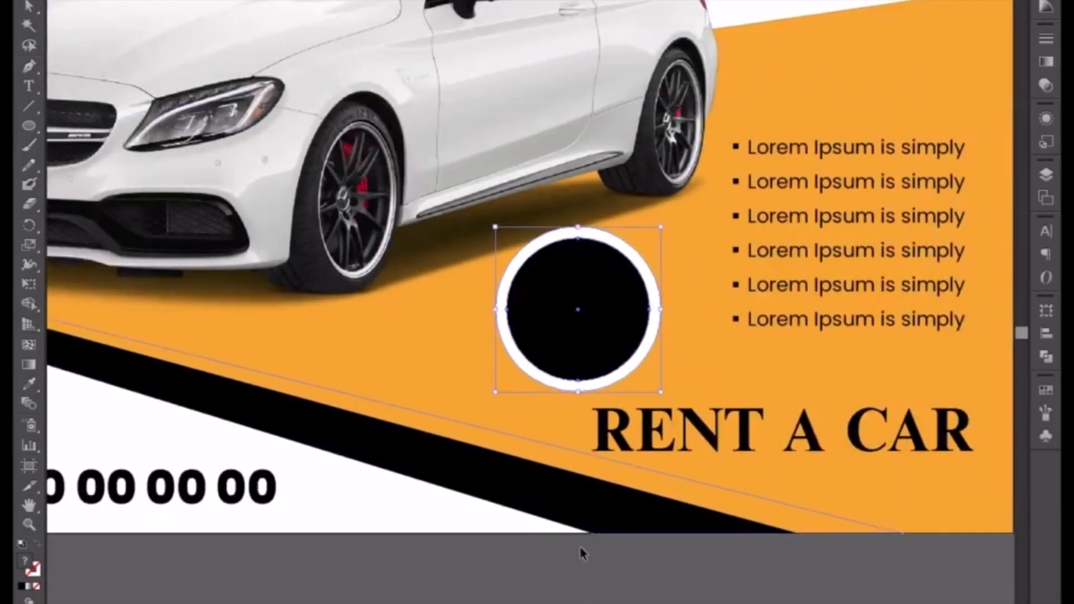
Turn the inner circle's black fill into a stroke with no fill and make the stroke a dashed line
left_click(615, 597)
left_click(588, 336)
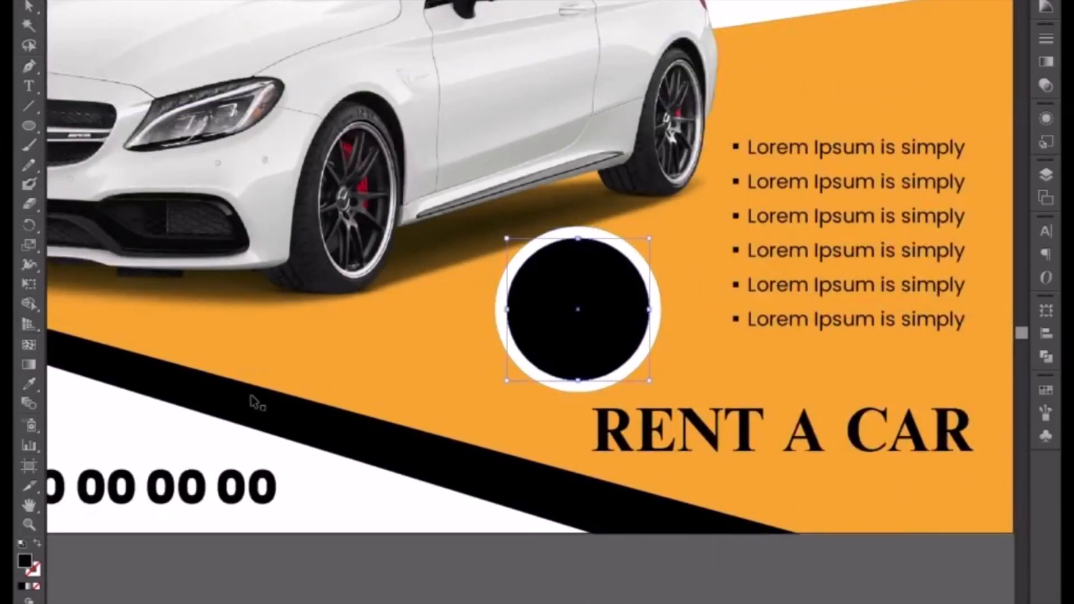
left_click(37, 543)
left_click(1045, 38)
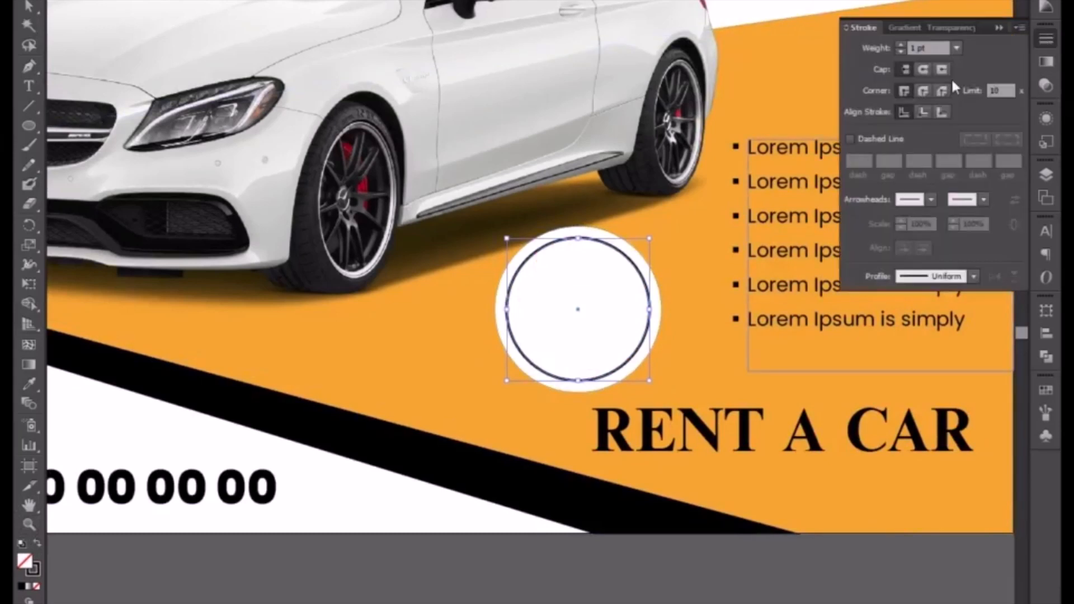
left_click(853, 139)
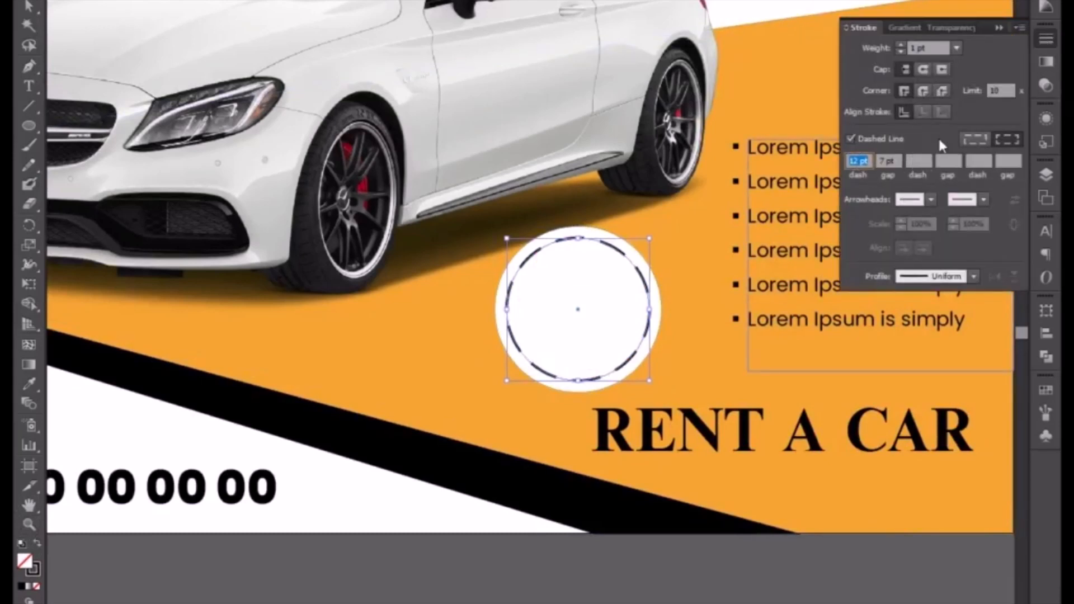
Set the inner circle's stroke weight to 1.5 pt
left_click(919, 47)
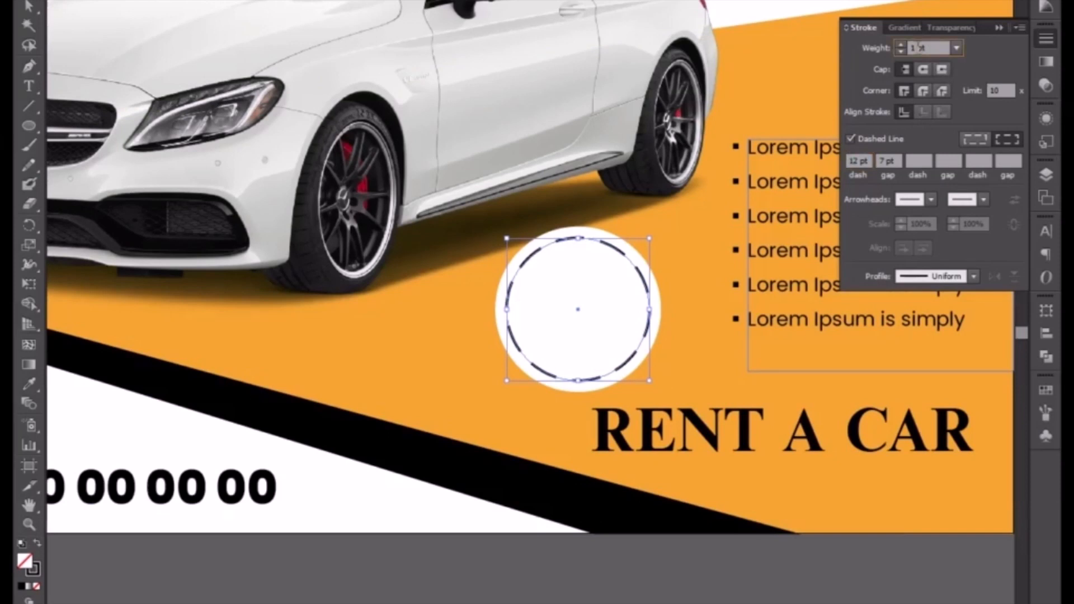
type(".5")
key("Return")
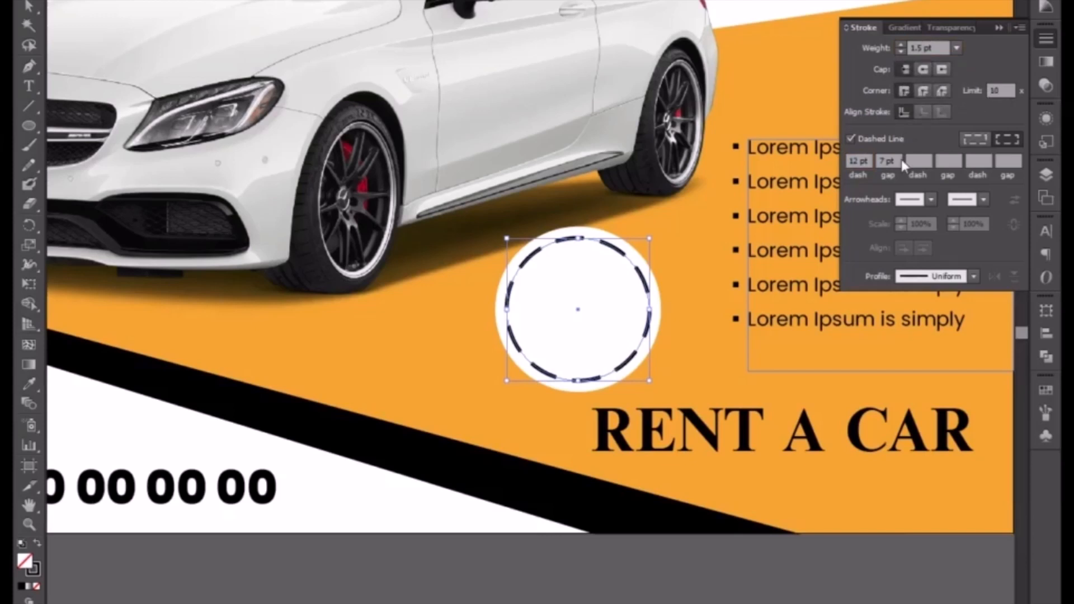
Set the inner ring's dash pattern to a 10 pt first gap and a 5 pt second dash
scroll(887, 166, "up", 7)
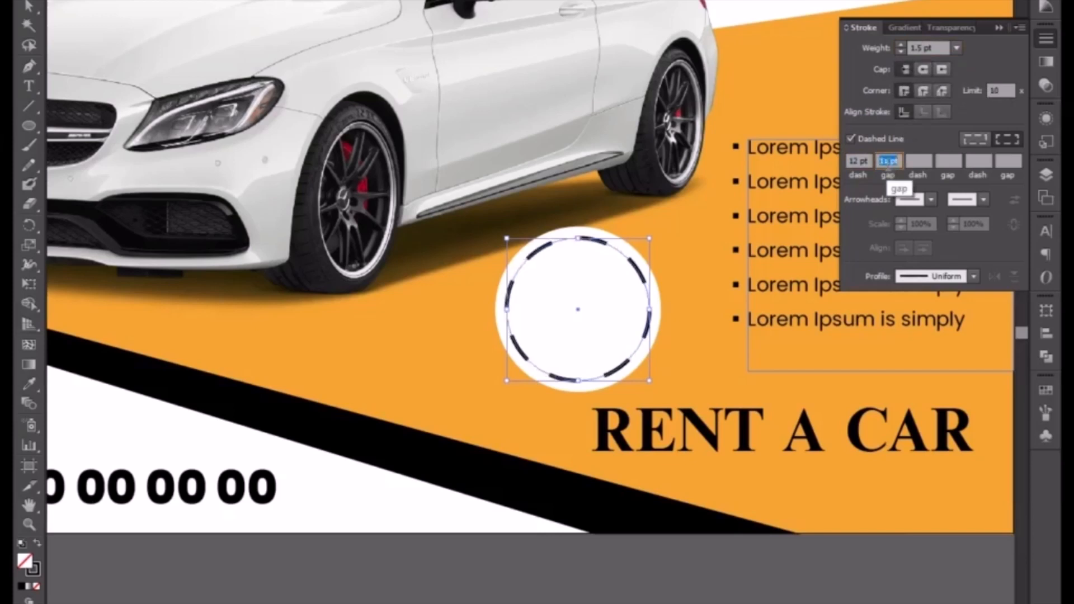
scroll(887, 165, "up", 1)
scroll(918, 166, "up", 7)
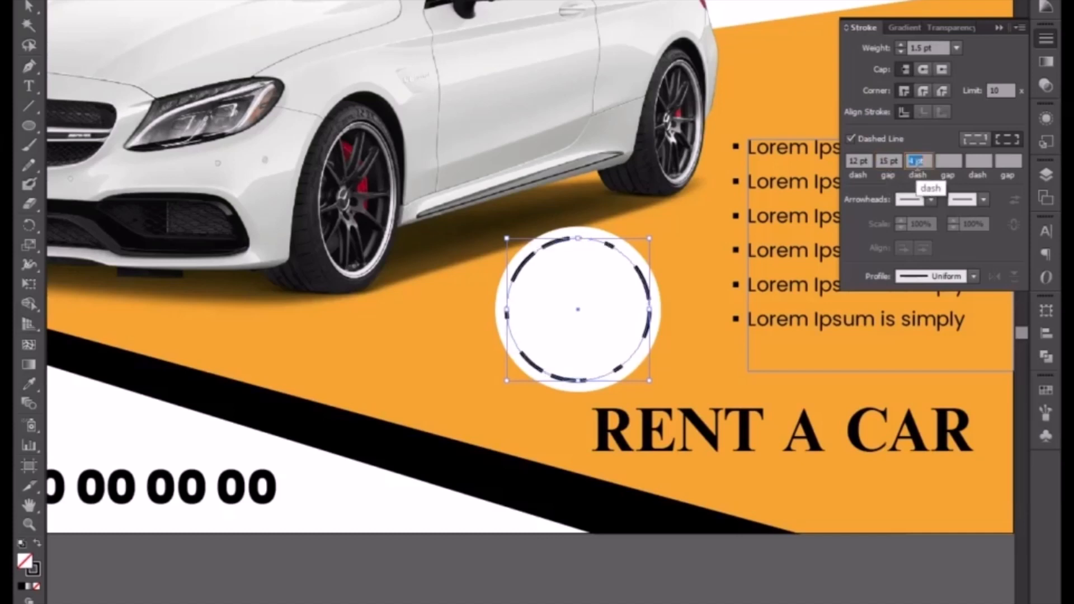
scroll(918, 166, "up", 10)
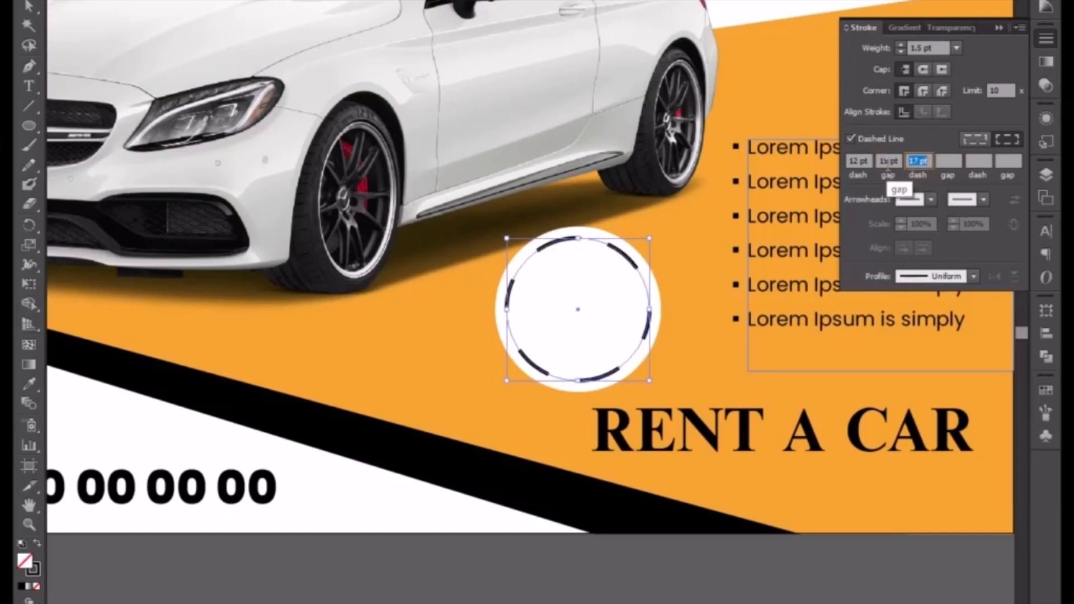
scroll(888, 166, "down", 1)
scroll(888, 166, "down", 2)
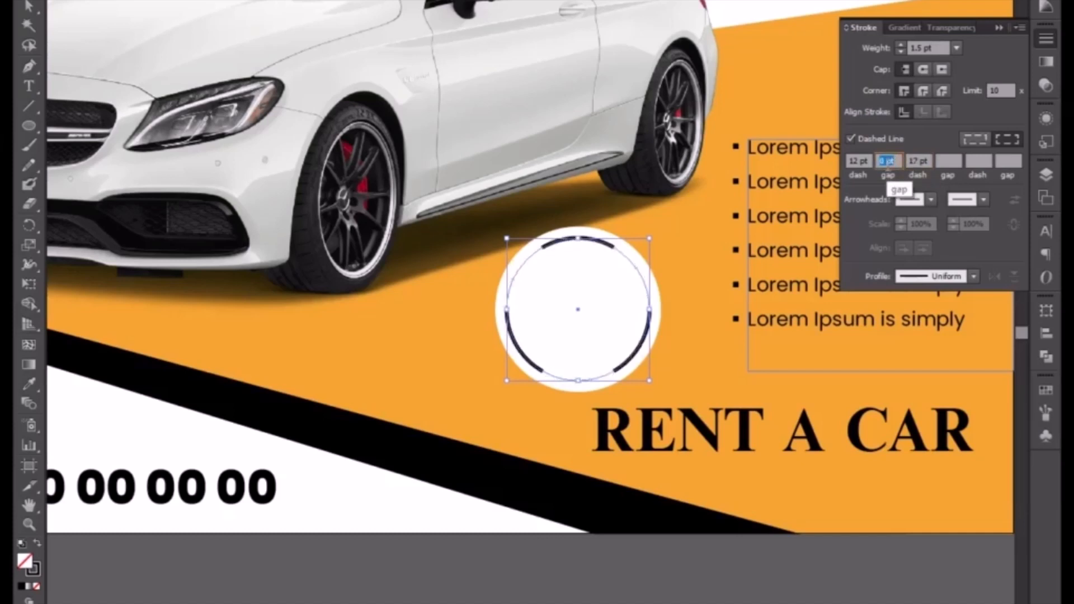
scroll(888, 165, "down", 2)
scroll(889, 161, "up", 3)
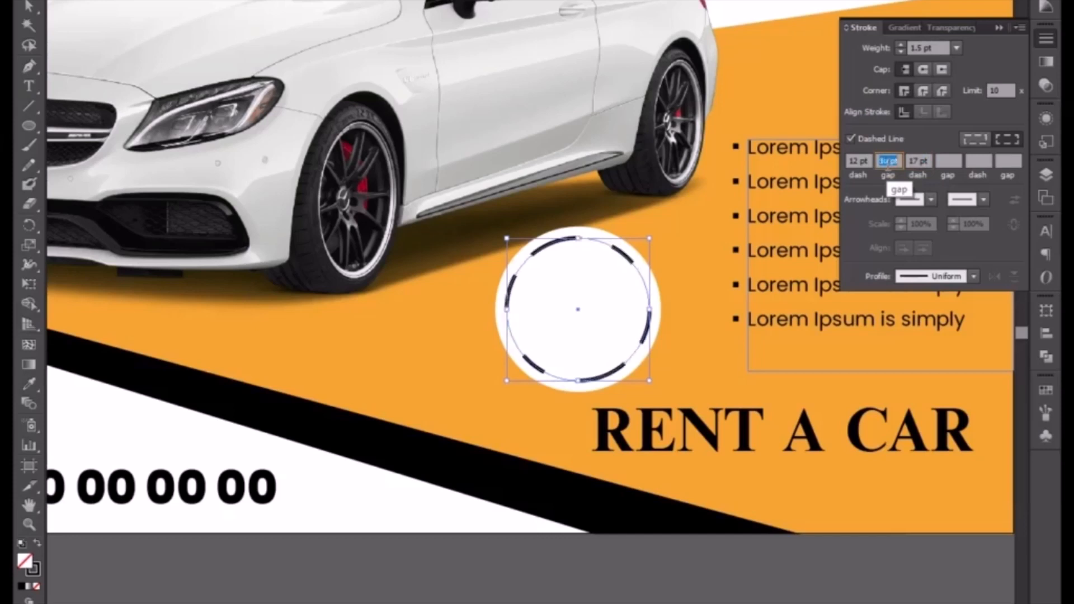
left_click(918, 161)
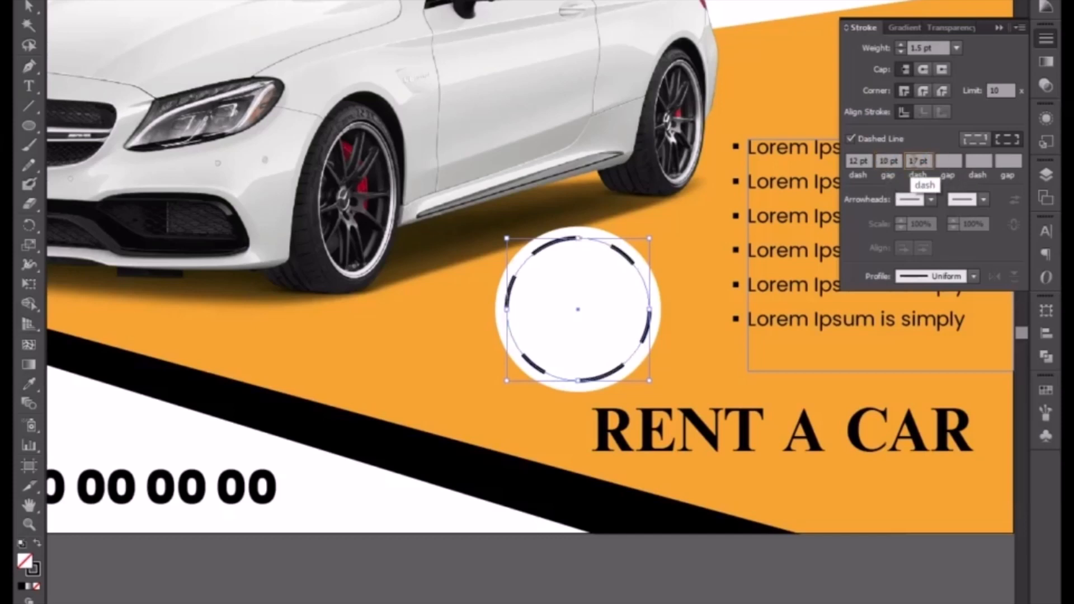
scroll(918, 161, "down", 12)
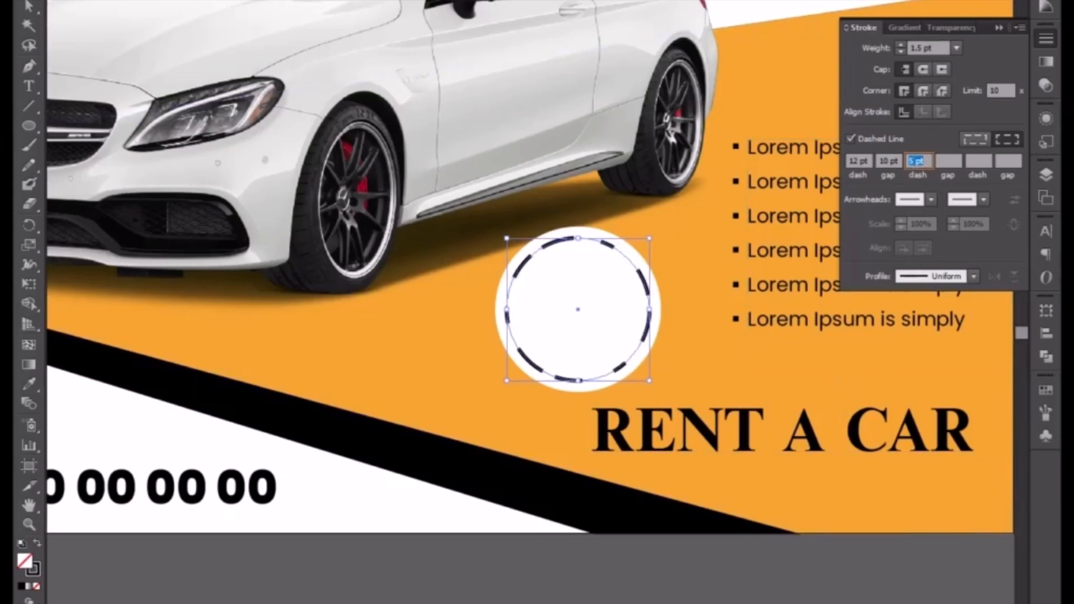
left_click(790, 572)
Duplicate the LET YOUR text below the banner and retype the copy as CUSTOMER SATISFACTION on two lines
key("ctrl+minus")
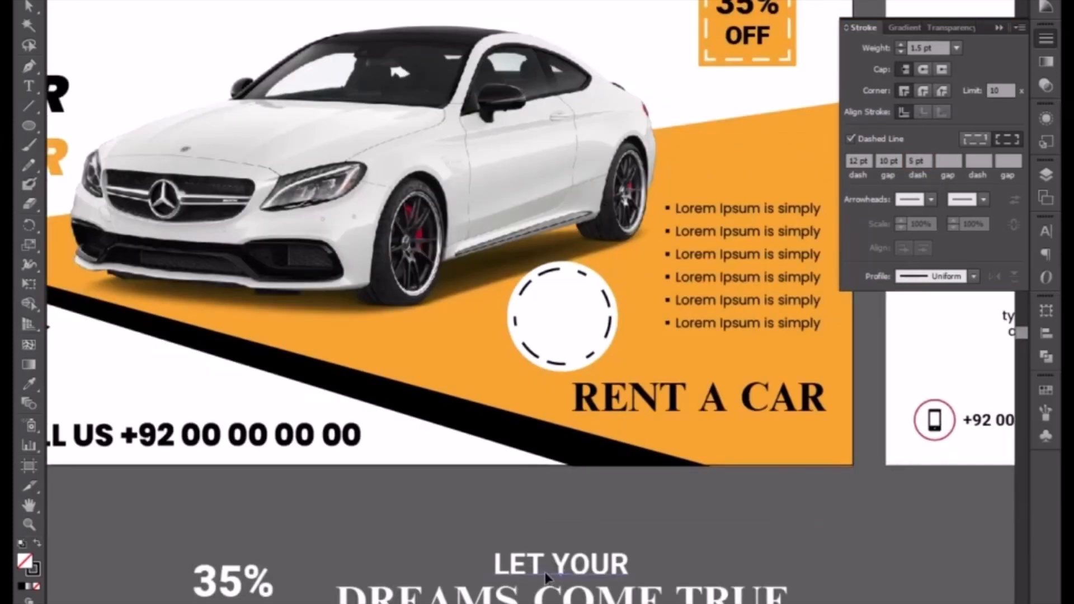
left_click_drag(577, 578, 613, 519)
double_click(613, 519)
key("ctrl+a")
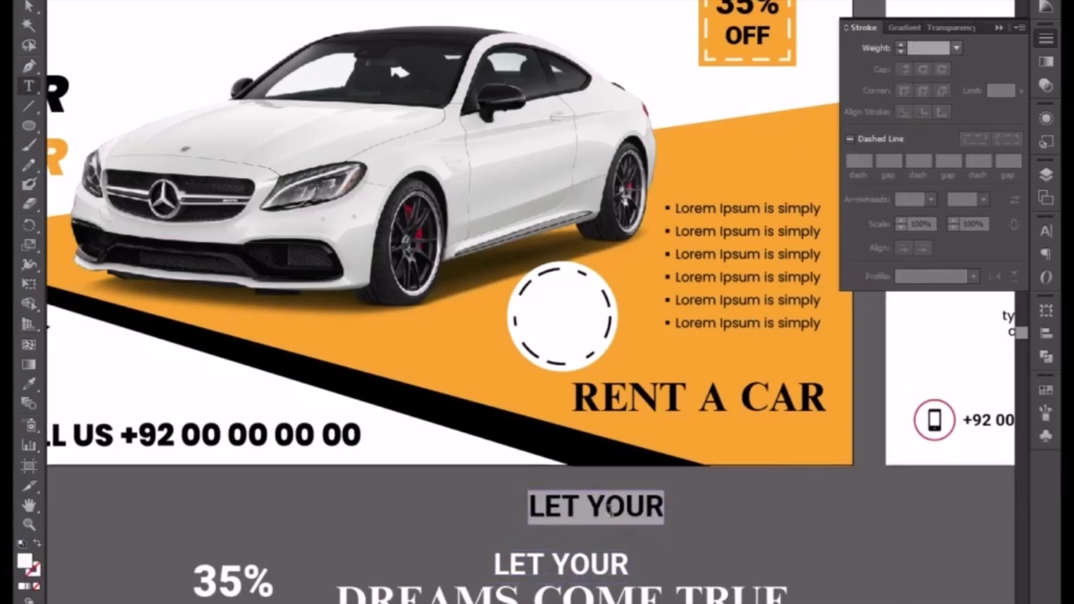
type("C")
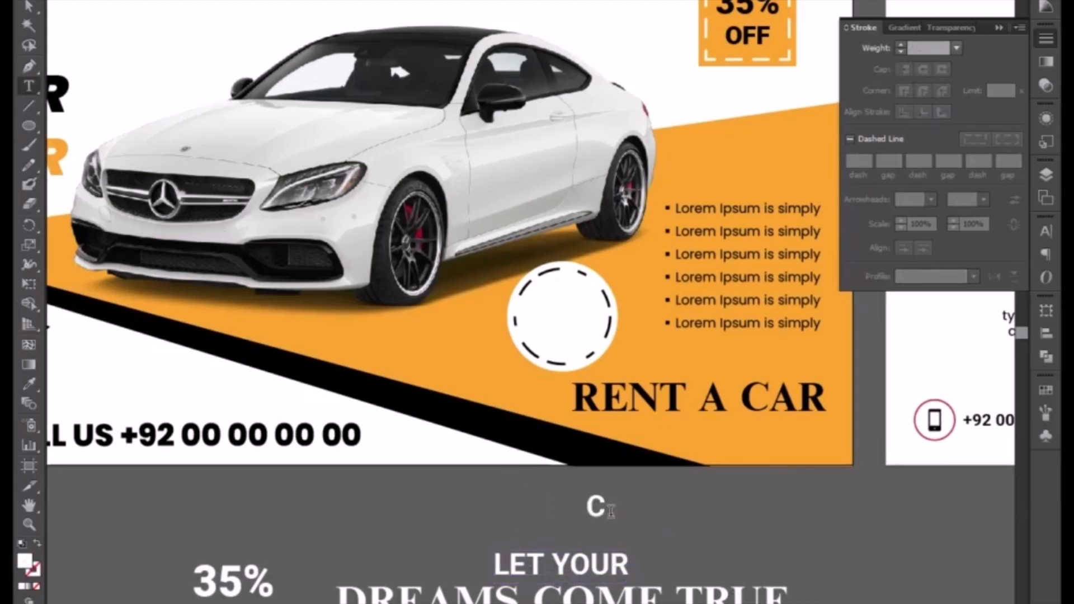
type("USTOMER")
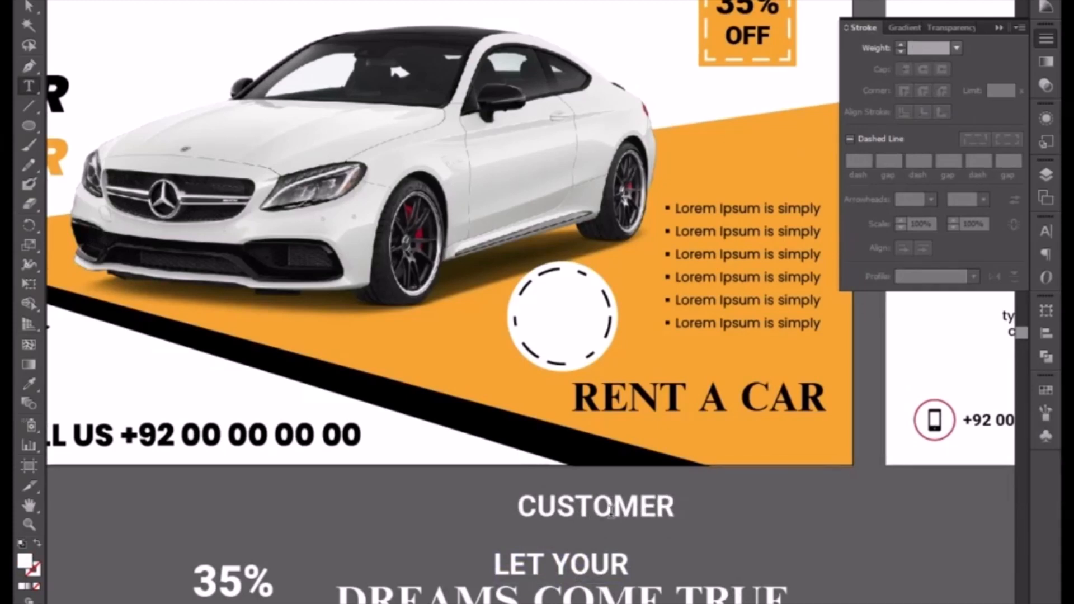
key("Return")
type("SATISF")
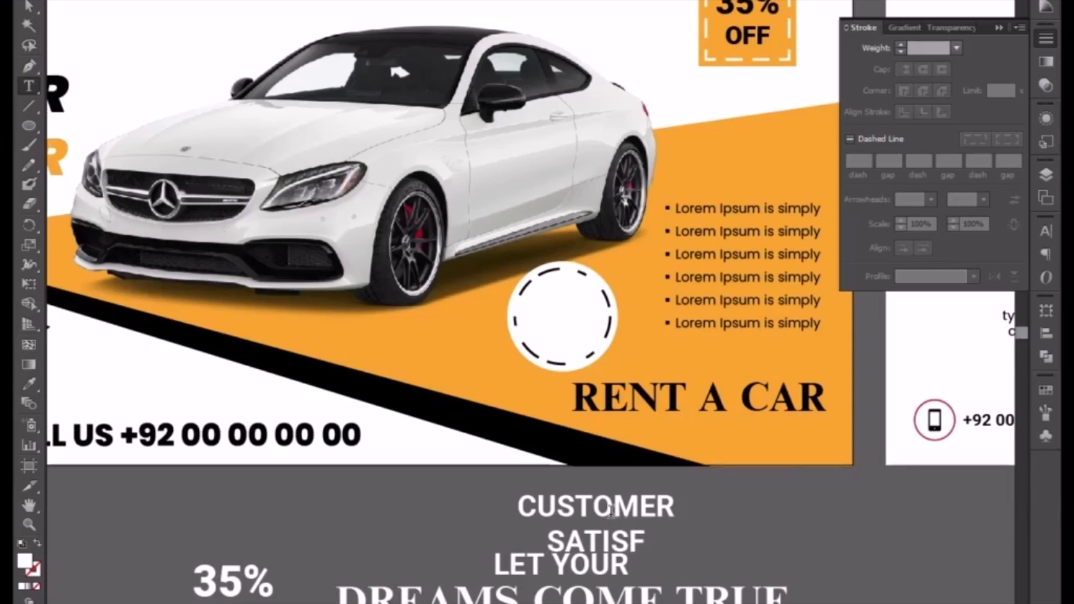
type("ACTION")
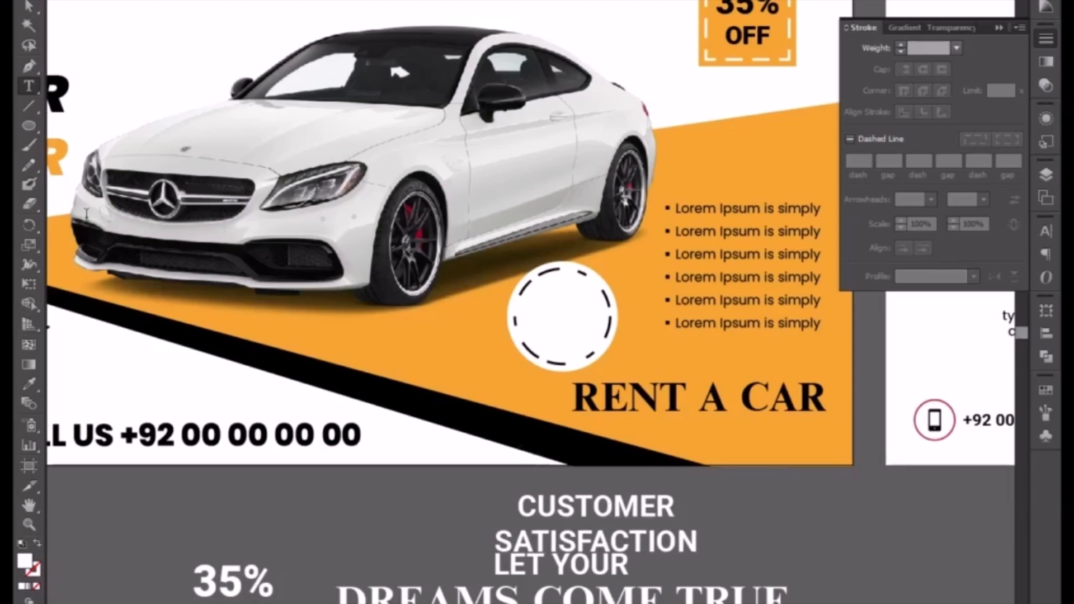
left_click(29, 7)
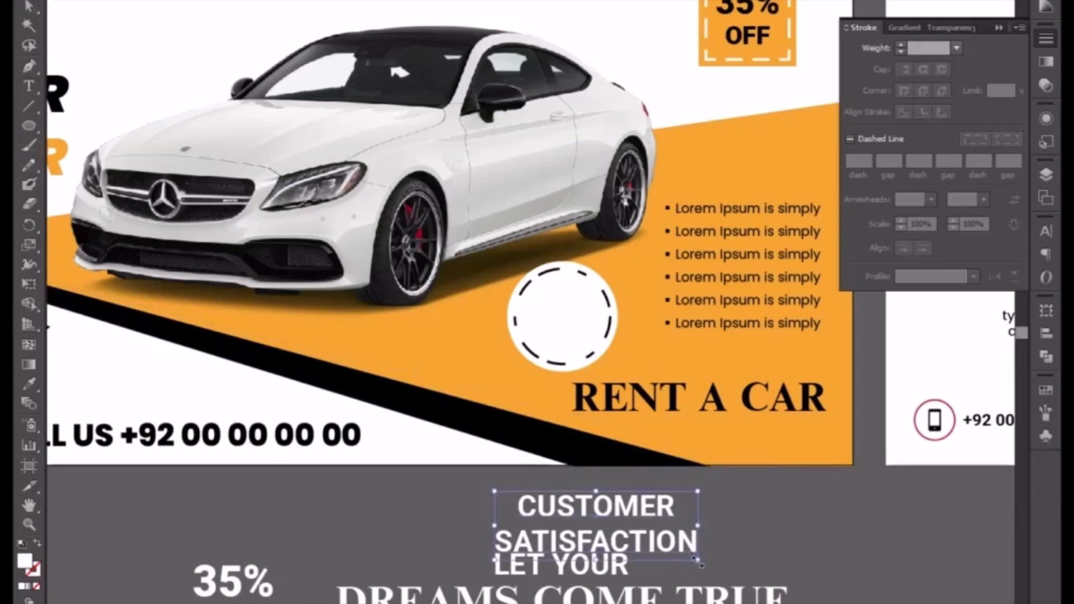
Scale down the CUSTOMER SATISFACTION text and color it with the banner's black using the Eyedropper
left_click_drag(700, 563, 676, 546)
left_click_drag(596, 517, 587, 491)
left_click(29, 384)
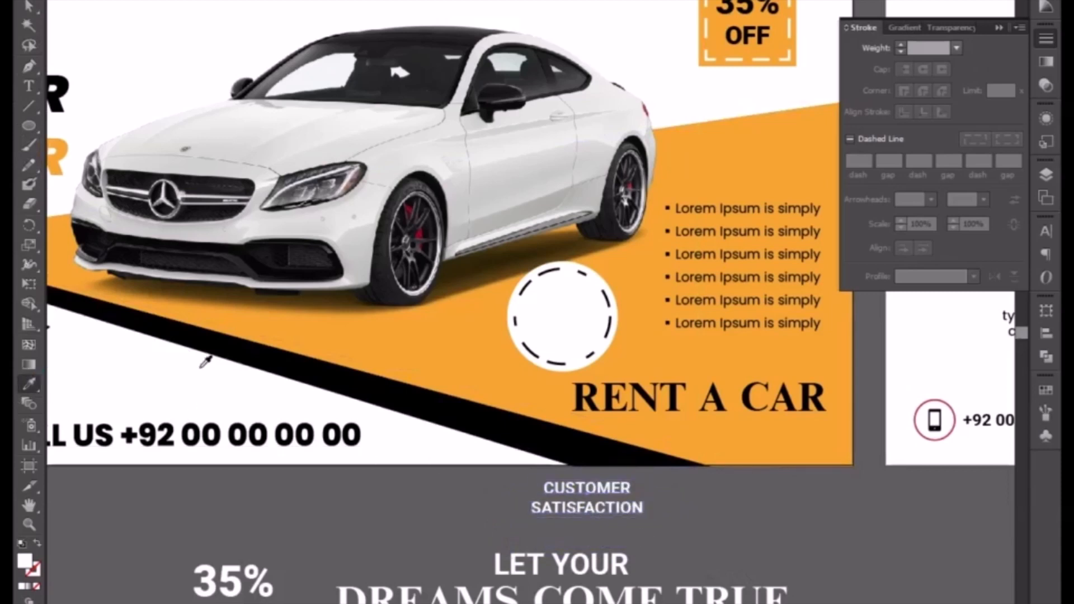
left_click(220, 357)
left_click(28, 10)
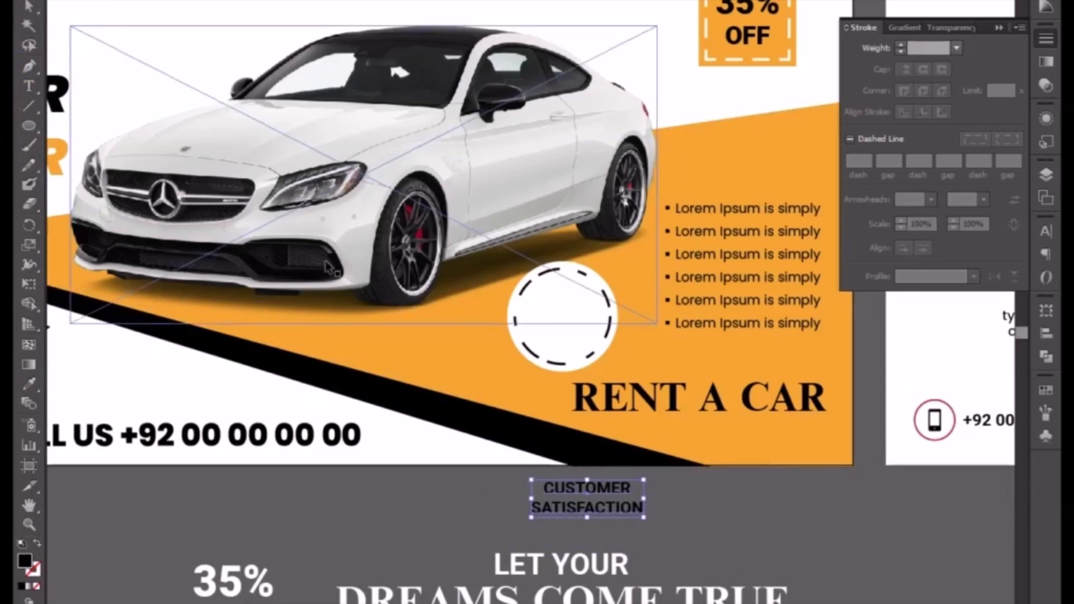
Move the CUSTOMER SATISFACTION text onto the white circular badge and bring it to the front
left_click_drag(647, 519, 588, 328)
right_click(591, 332)
mouse_move(636, 480)
left_click(774, 478)
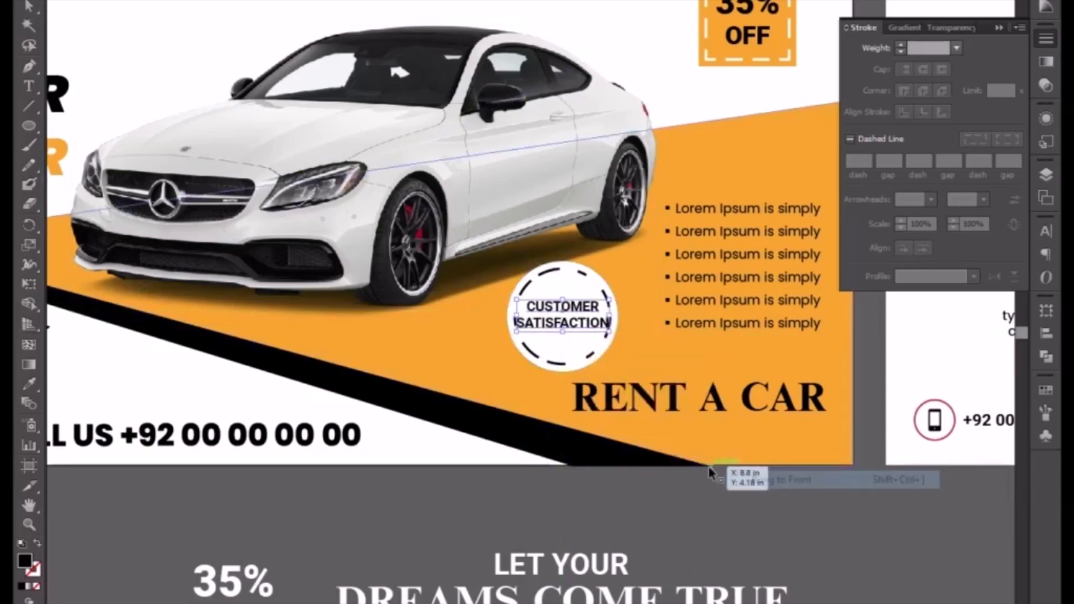
left_click(708, 473)
Enlarge the dashed ring toward the white circle's edge and resize the CUSTOMER SATISFACTION text to fit inside it
key("ctrl+plus")
key("ctrl+plus")
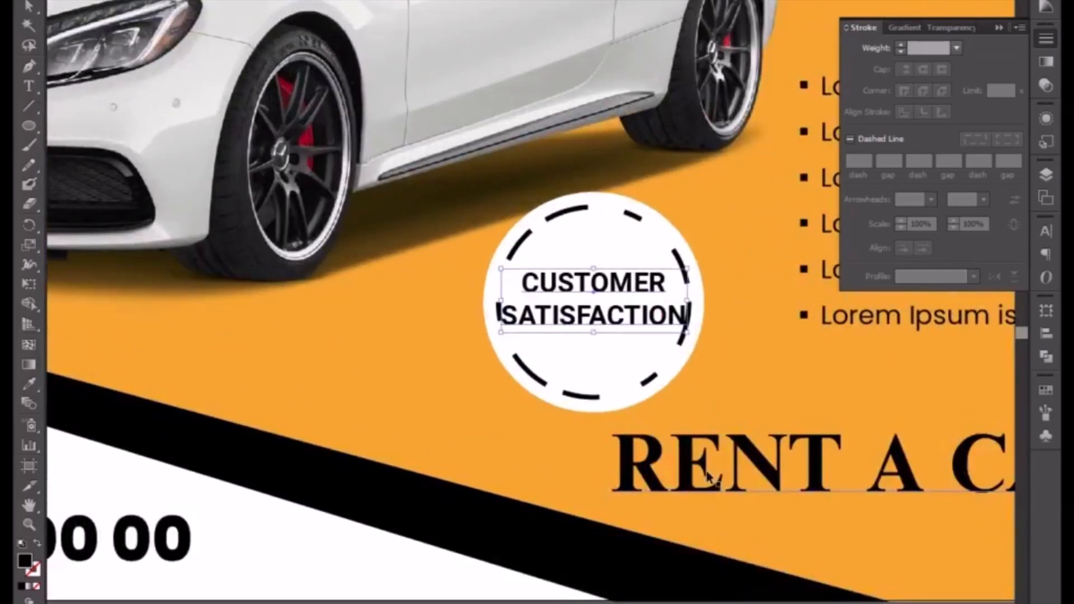
left_click_drag(688, 334, 674, 326)
left_click(690, 338)
left_click(683, 337)
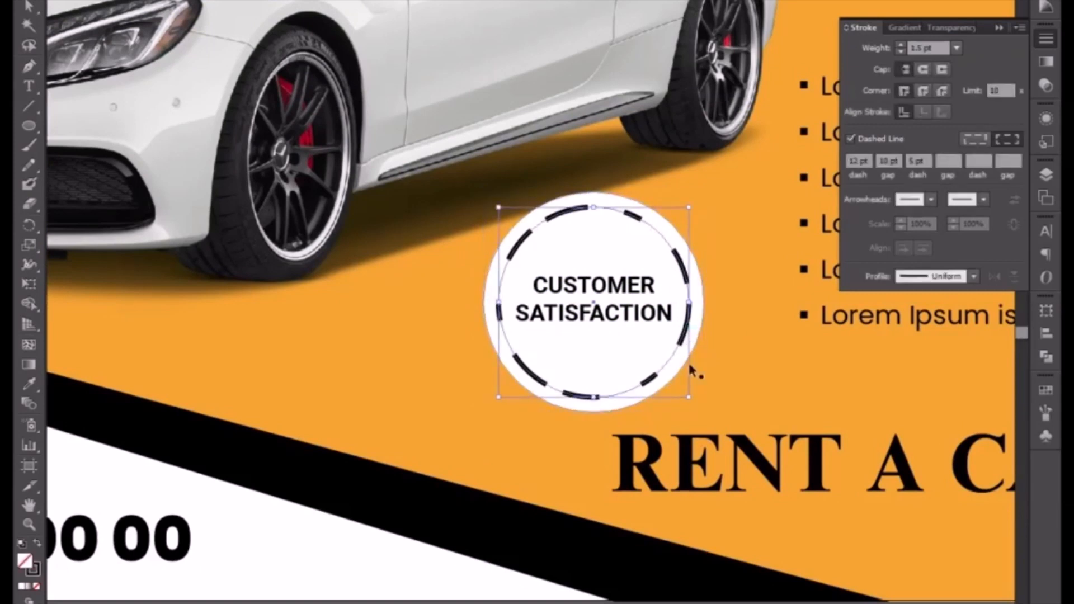
left_click_drag(693, 398, 693, 401)
left_click(607, 311)
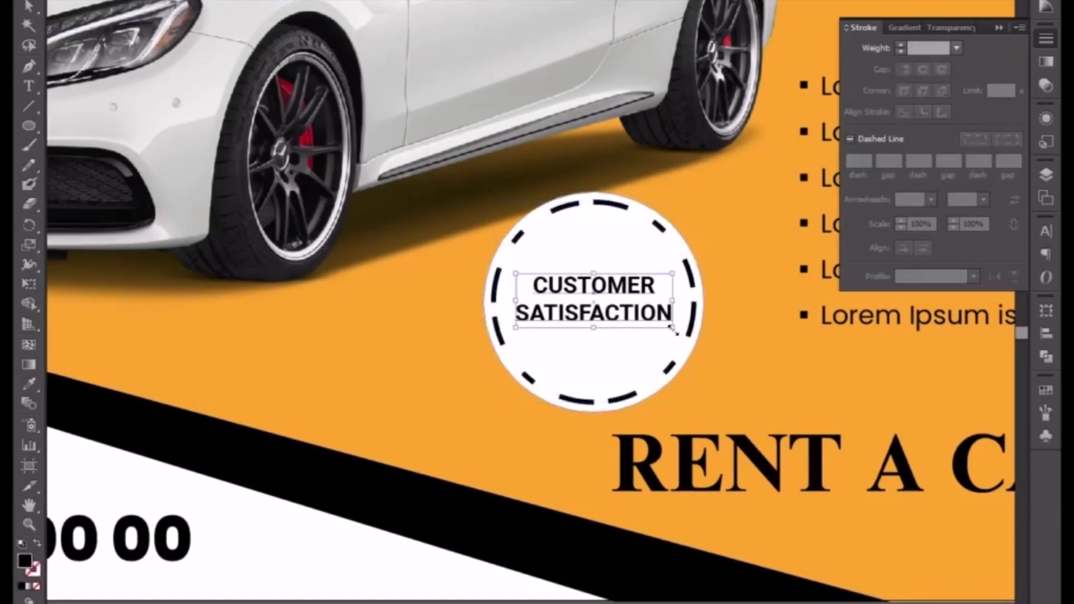
left_click_drag(675, 328, 681, 338)
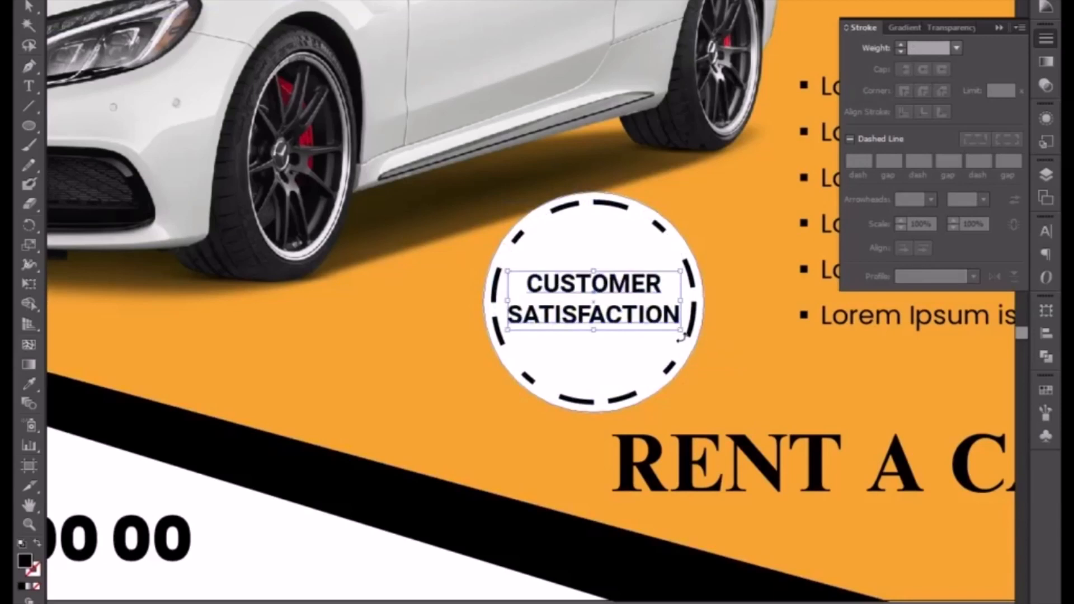
key("ctrl+minus")
key("ctrl+minus")
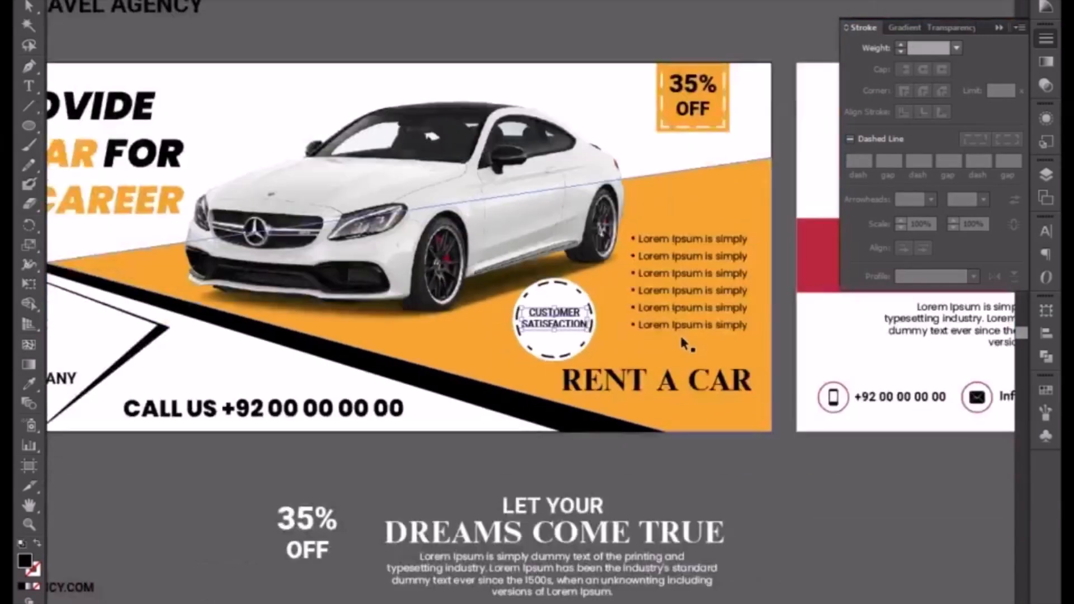
left_click(634, 480)
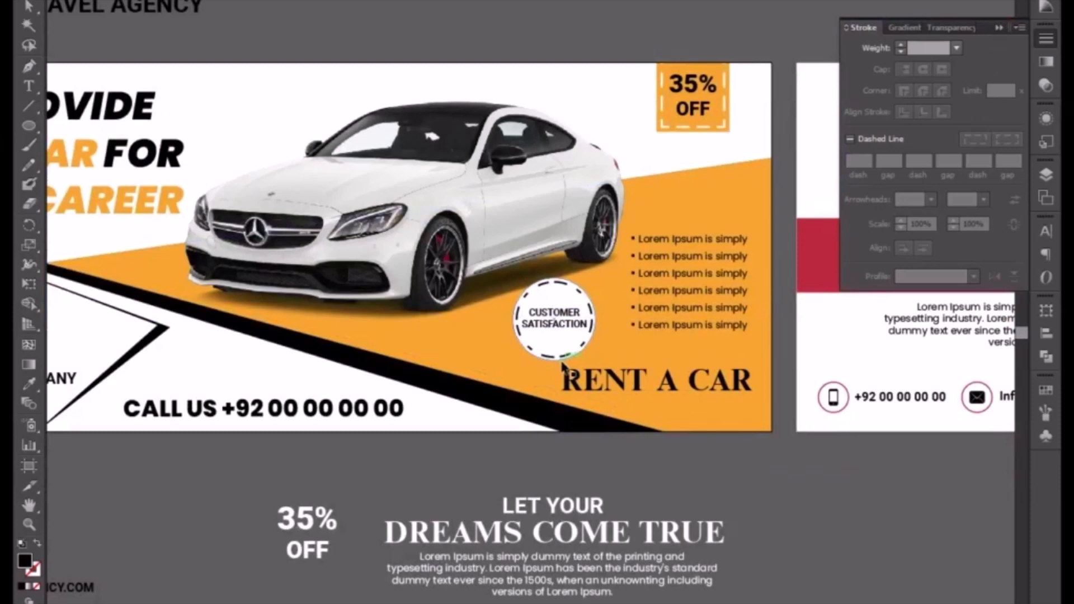
Delete the logo, red band, texts and house photos of the real estate banner, keeping its contact row
key("ctrl+minus")
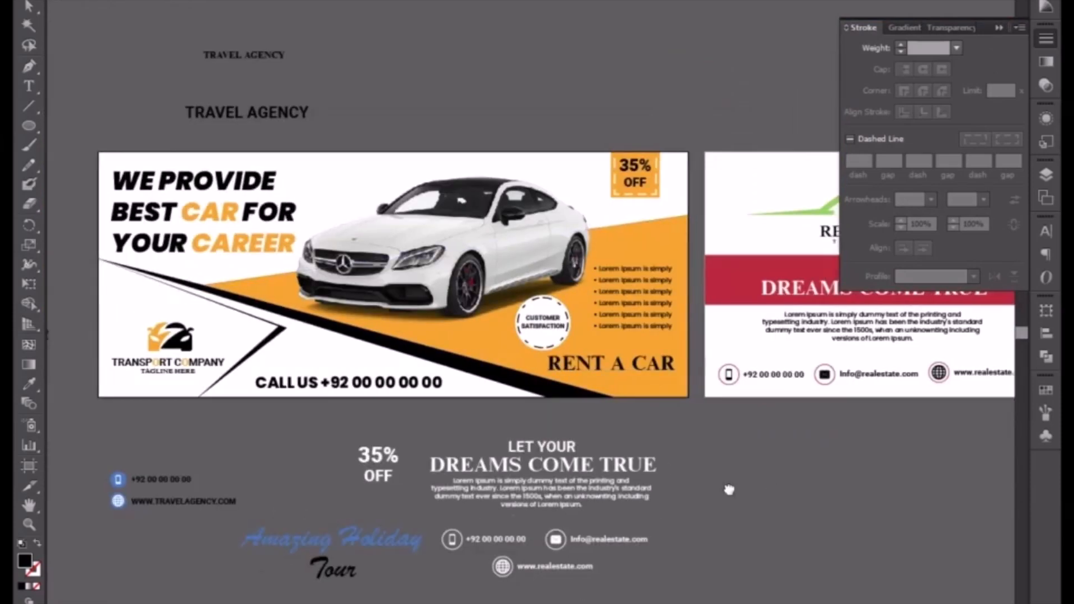
left_click_drag(729, 488, 584, 507)
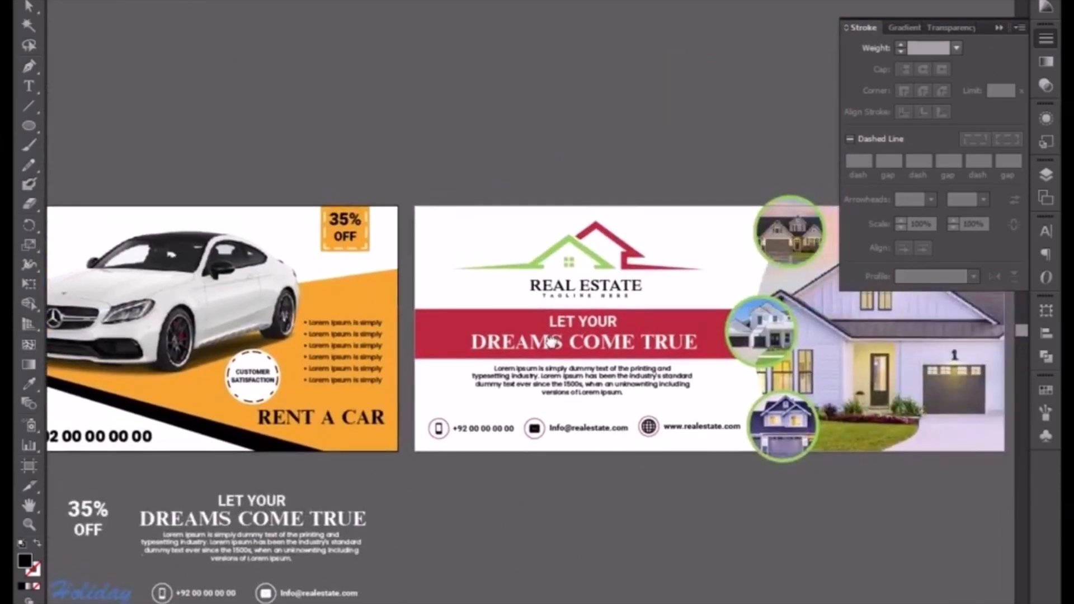
left_click_drag(556, 339, 485, 417)
left_click_drag(489, 258, 771, 487)
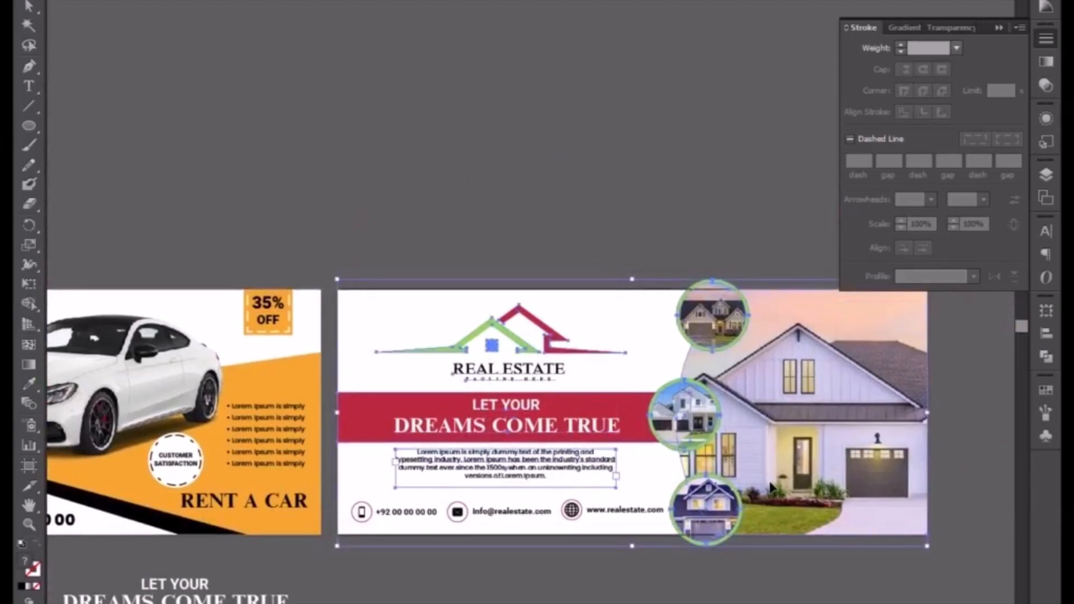
key("Delete")
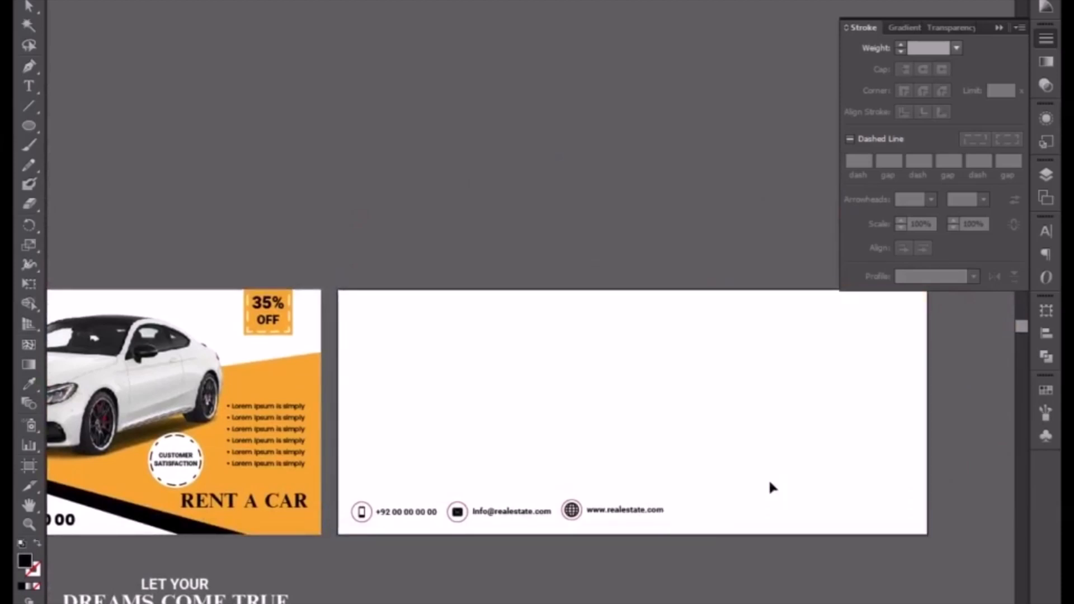
Collapse the Stroke panel and move the row of contact icons and details below the emptied artboard
left_click_drag(441, 427, 672, 387)
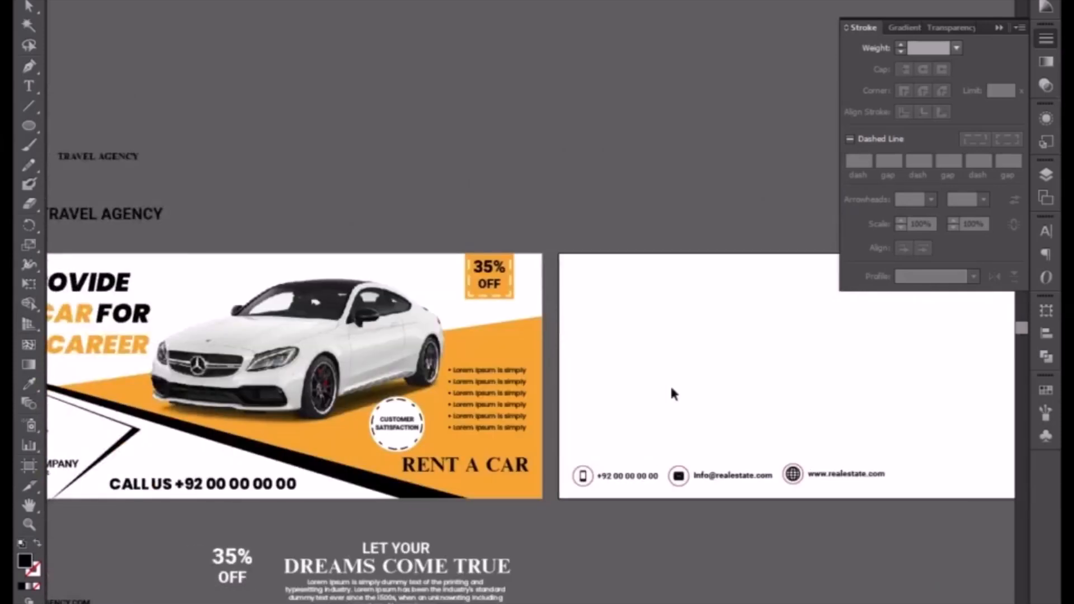
left_click_drag(870, 558, 791, 552)
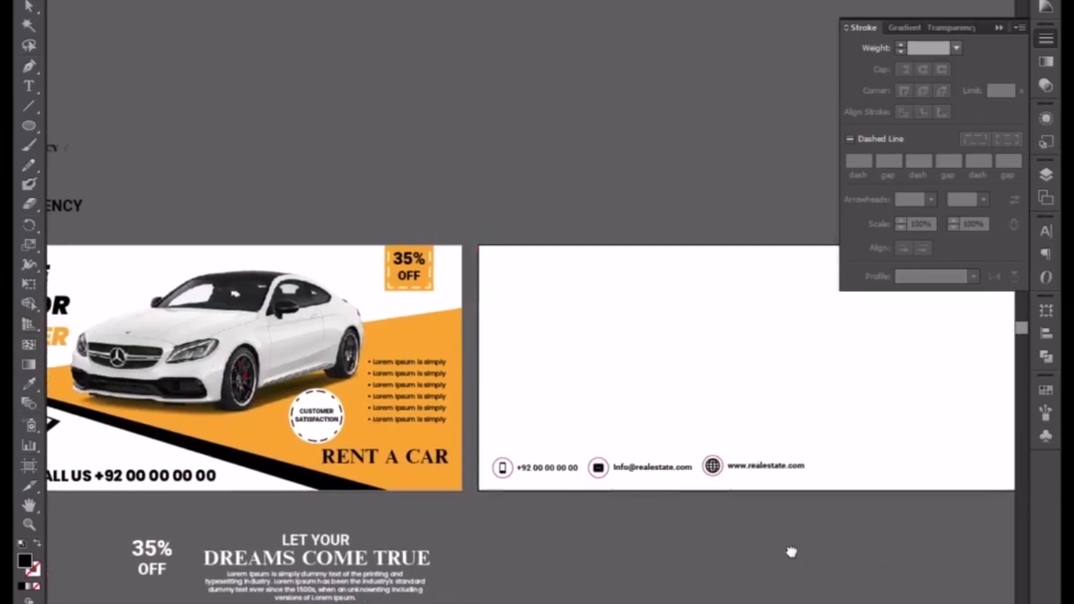
left_click(999, 28)
left_click_drag(524, 311, 748, 298)
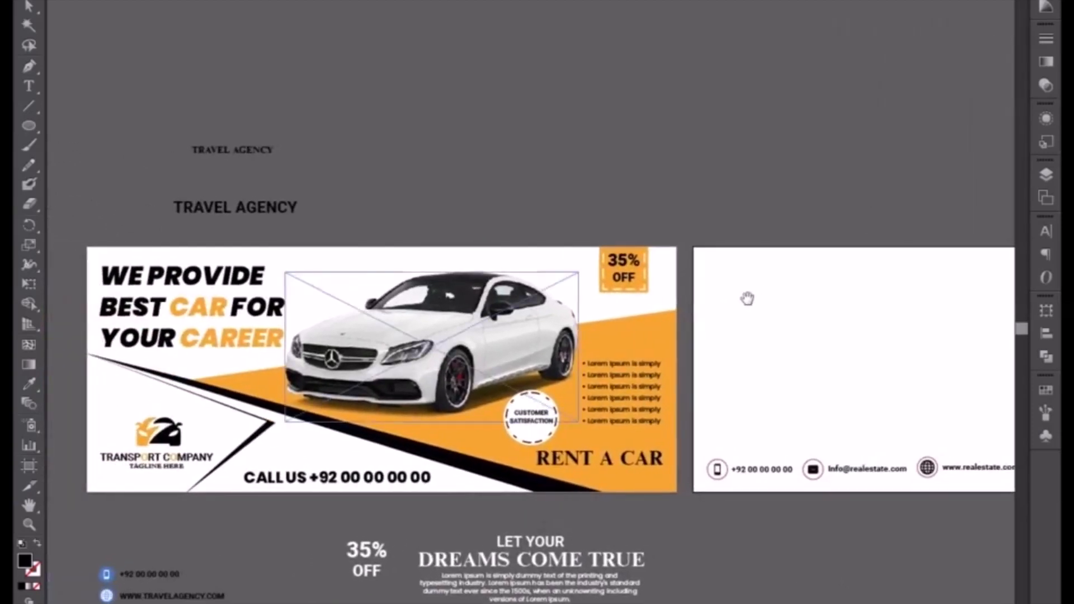
left_click_drag(622, 421, 288, 411)
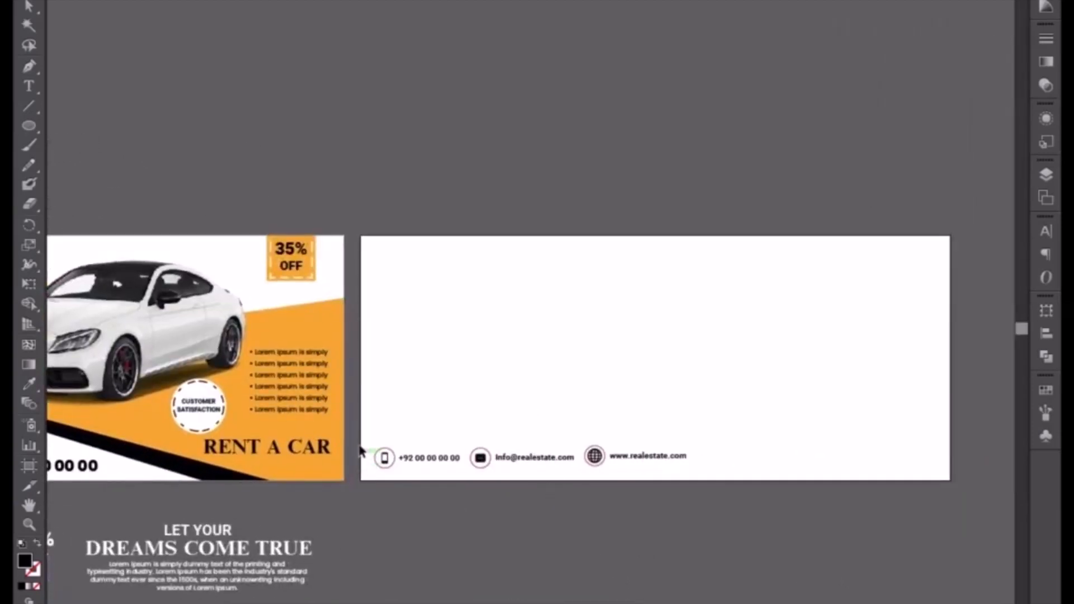
left_click_drag(361, 452, 689, 476)
left_click_drag(596, 456, 619, 555)
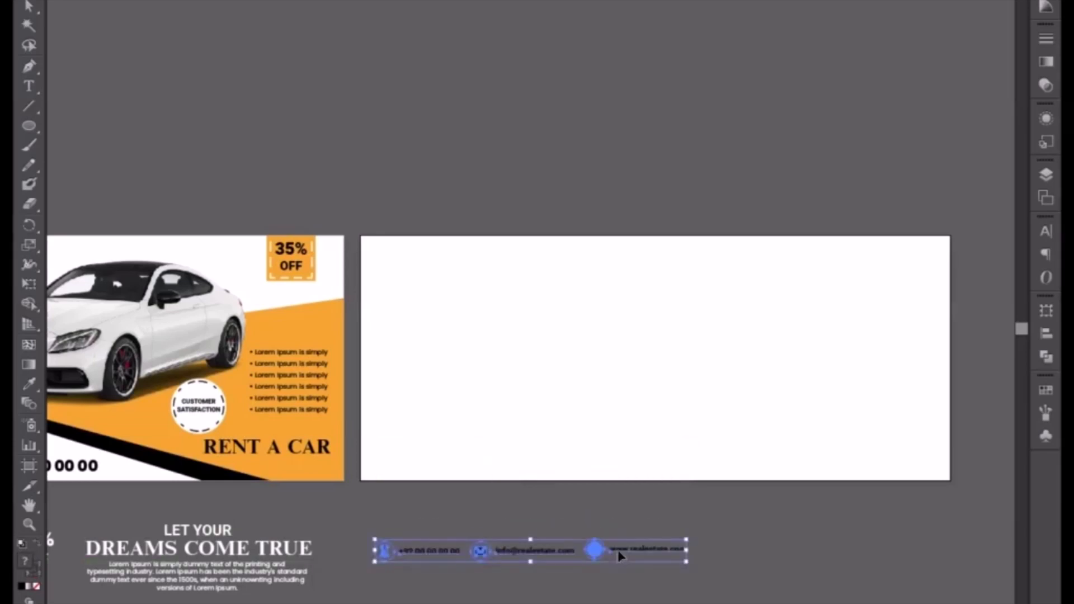
left_click(539, 508)
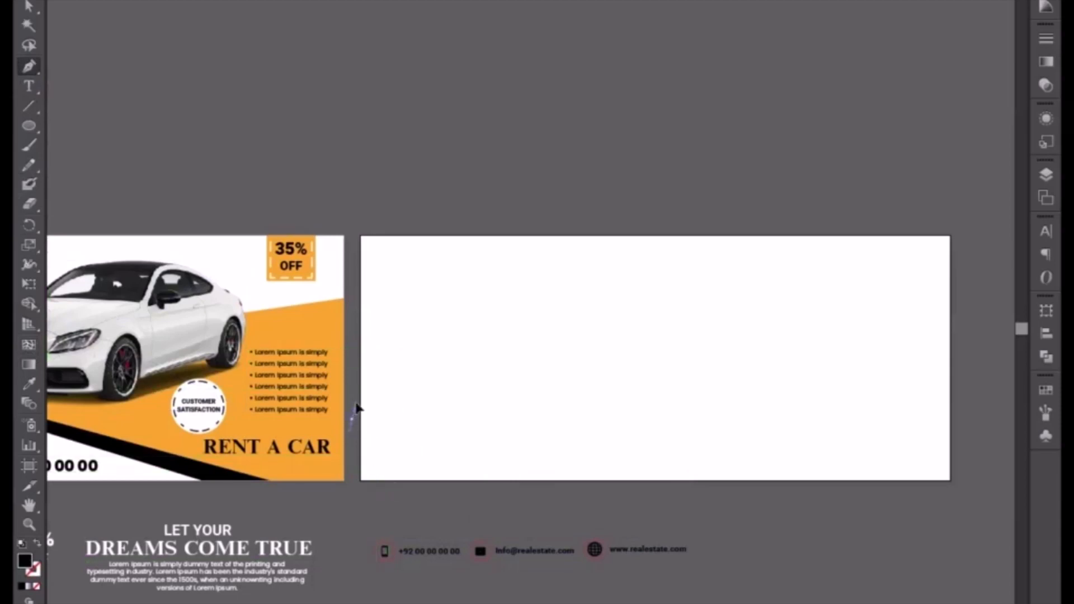
Draw a wave-shaped curve across the lower part of the empty artboard with the Pen tool, from its left edge to its right edge
left_click_drag(356, 404, 359, 397)
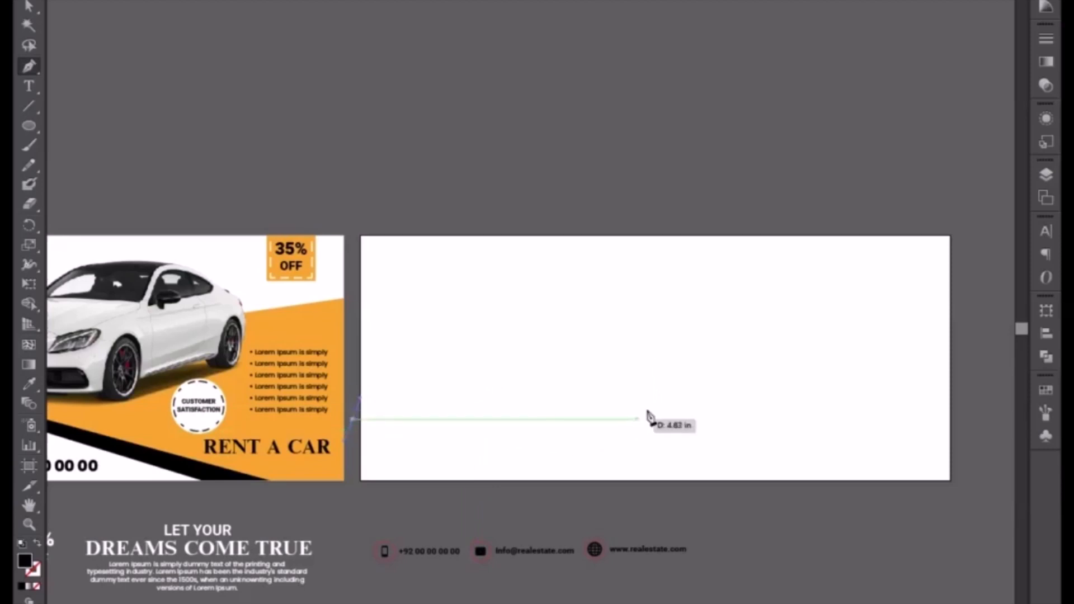
left_click_drag(571, 406, 708, 462)
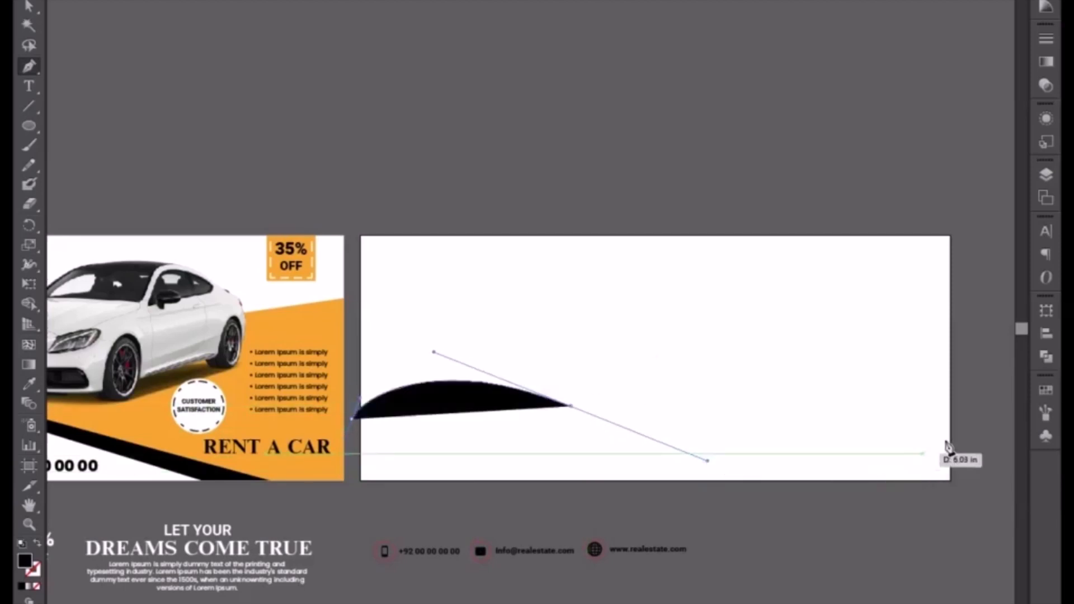
left_click_drag(950, 416, 901, 388)
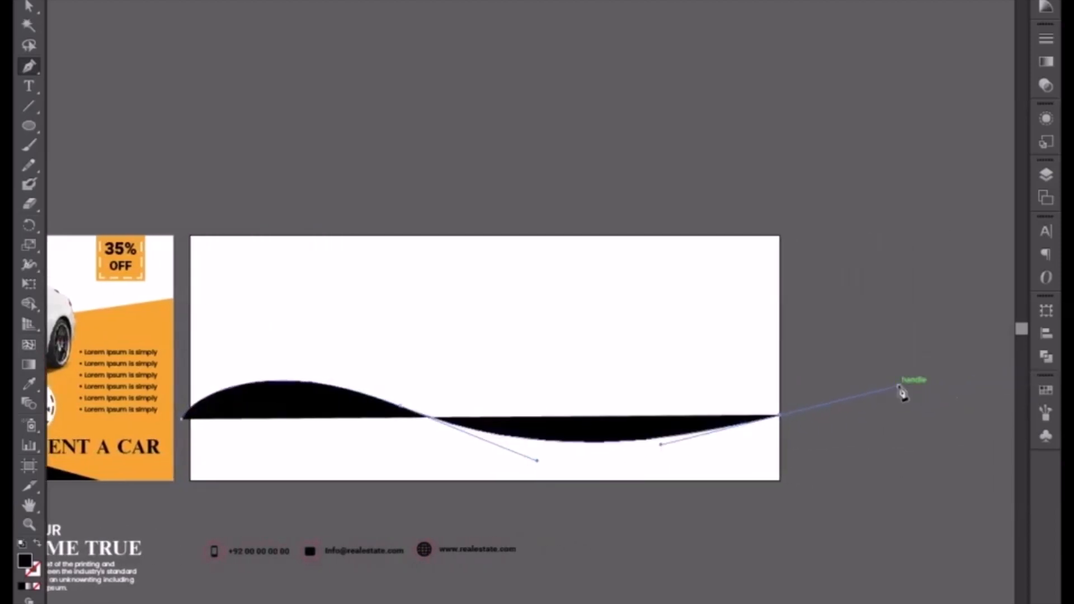
Adjust the curve's handles to deepen the trough on the right and fill out the crest on the left
left_click_drag(537, 461, 577, 489)
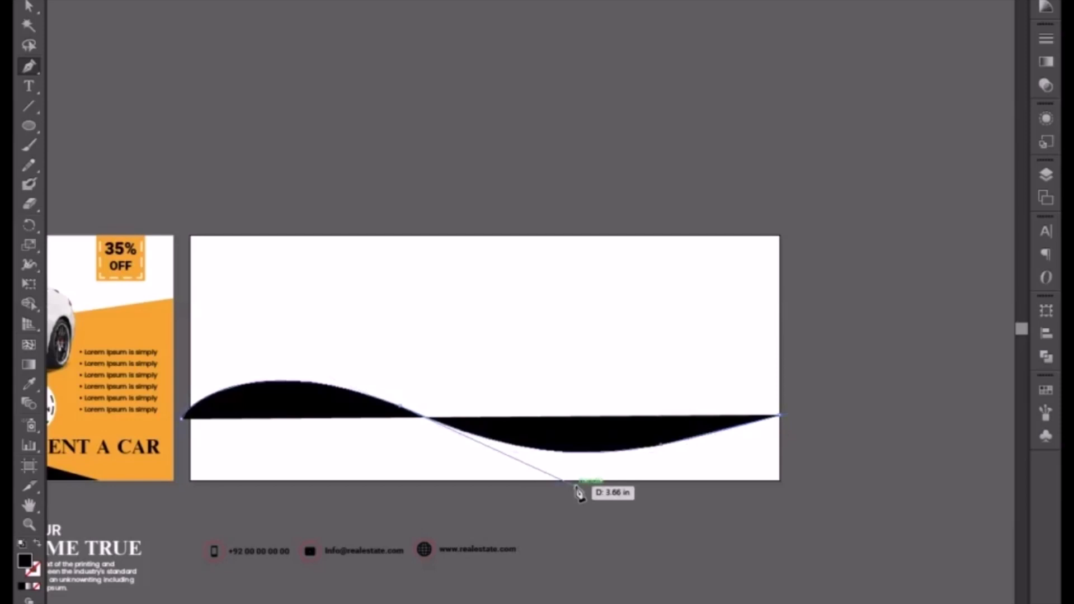
left_click_drag(578, 490, 578, 490)
left_click(420, 416, "ctrl")
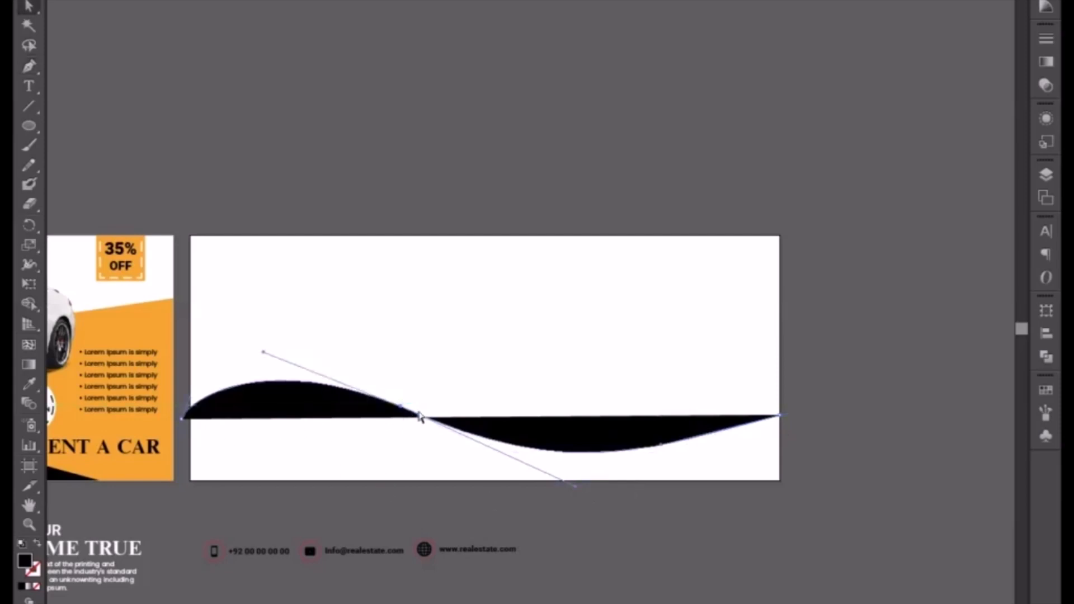
left_click_drag(190, 398, 211, 386)
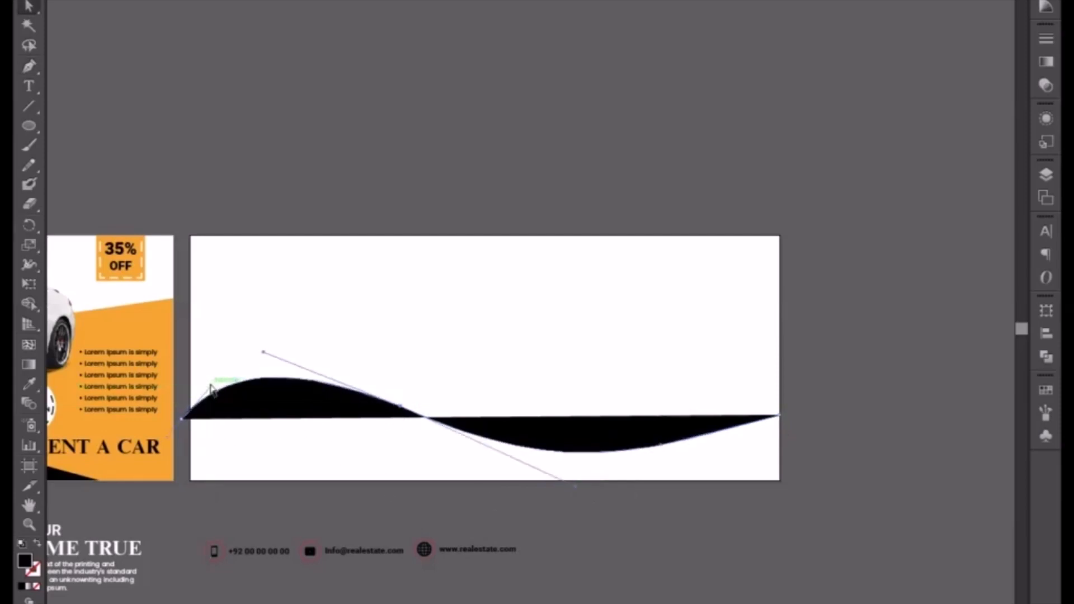
left_click(779, 417, "ctrl")
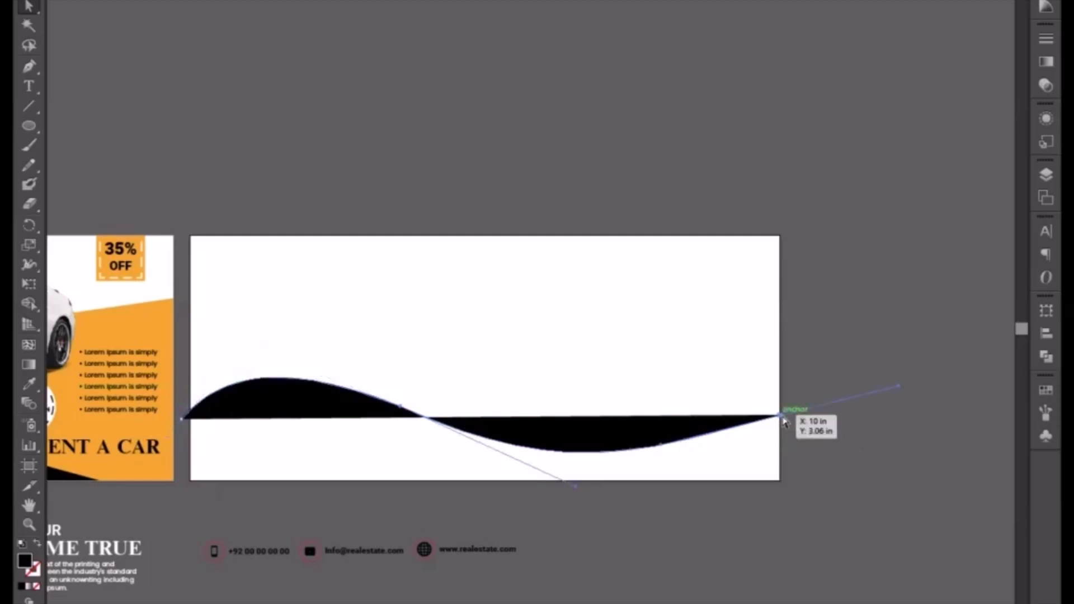
Close the wave into a solid shape along the artboard's bottom edge and deselect it
key("p")
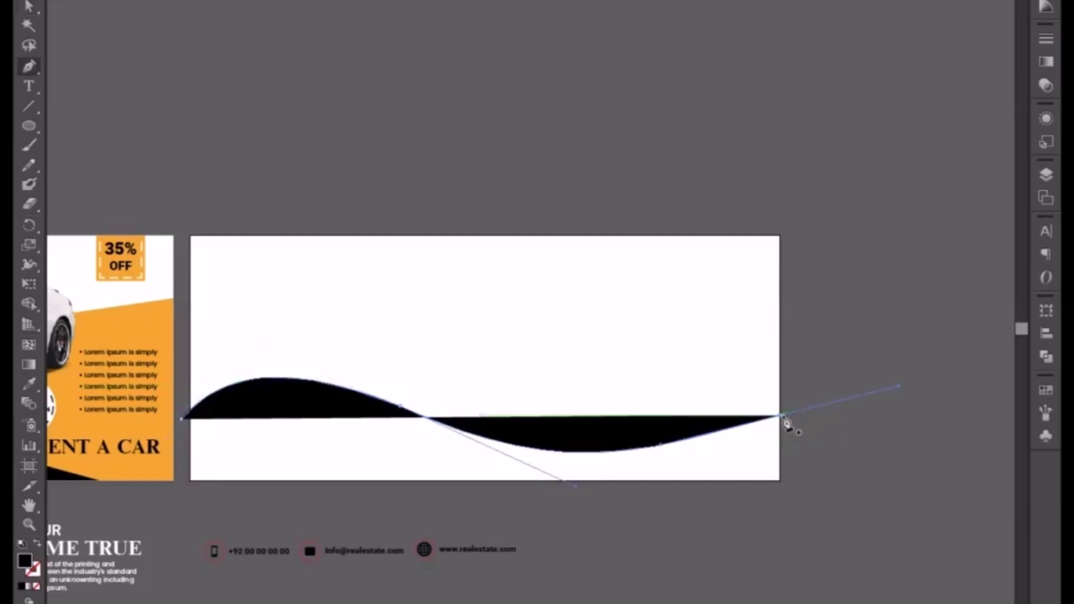
left_click(779, 480)
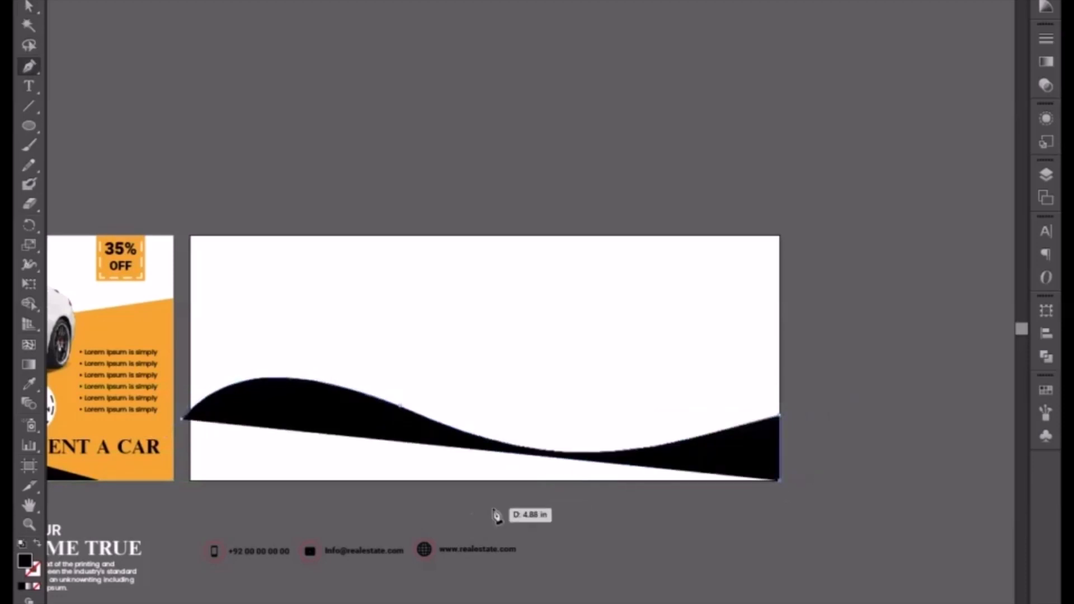
left_click(182, 480)
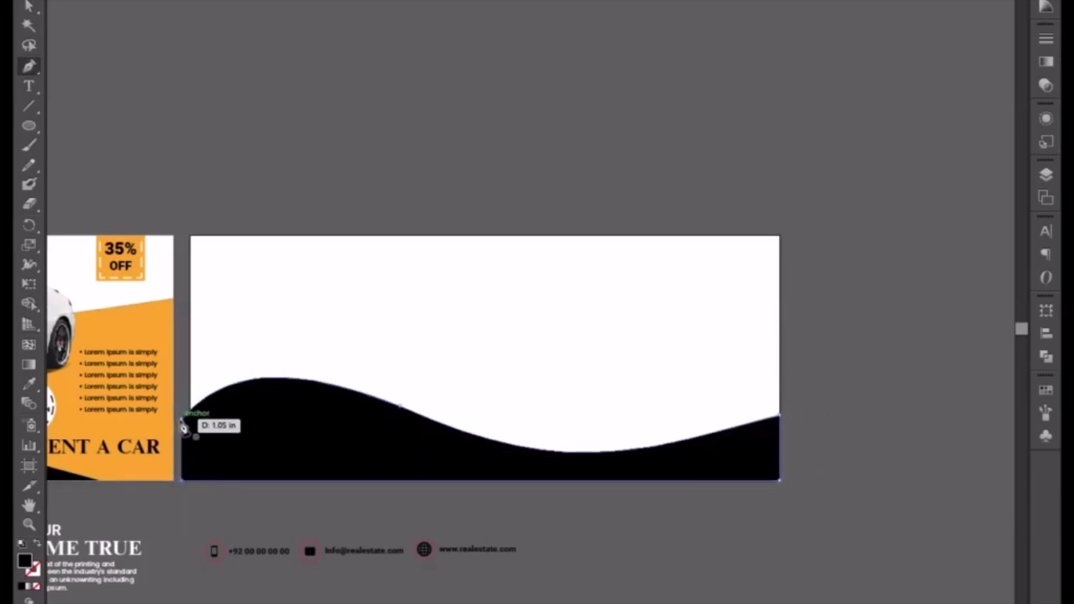
left_click(182, 419)
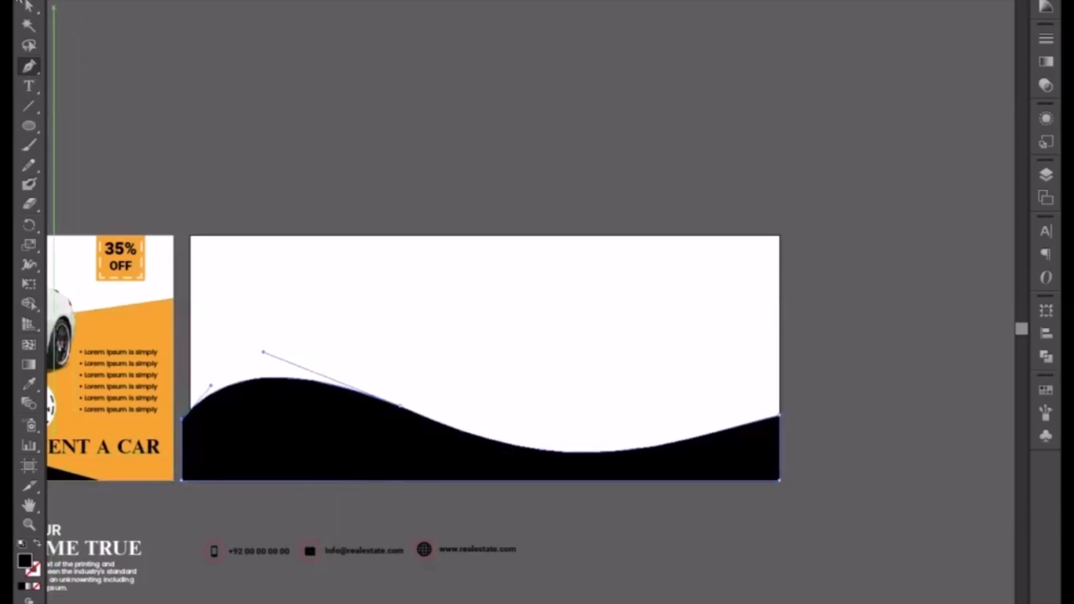
left_click(28, 7)
left_click(206, 140)
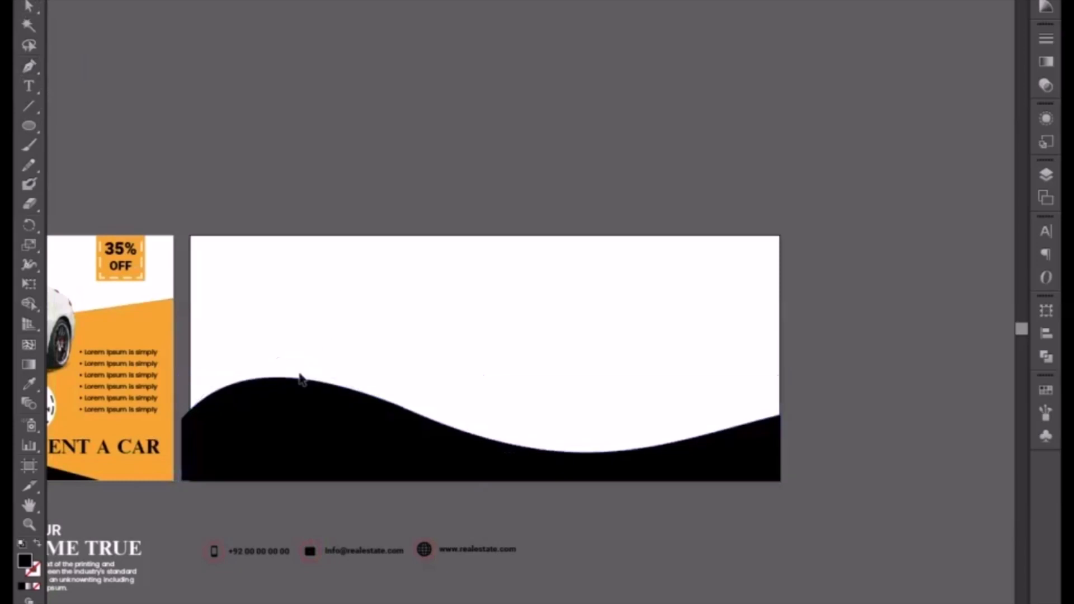
Fill the wave shape with the orange sampled from the car rental banner and place a duplicate slightly higher
left_click(262, 407)
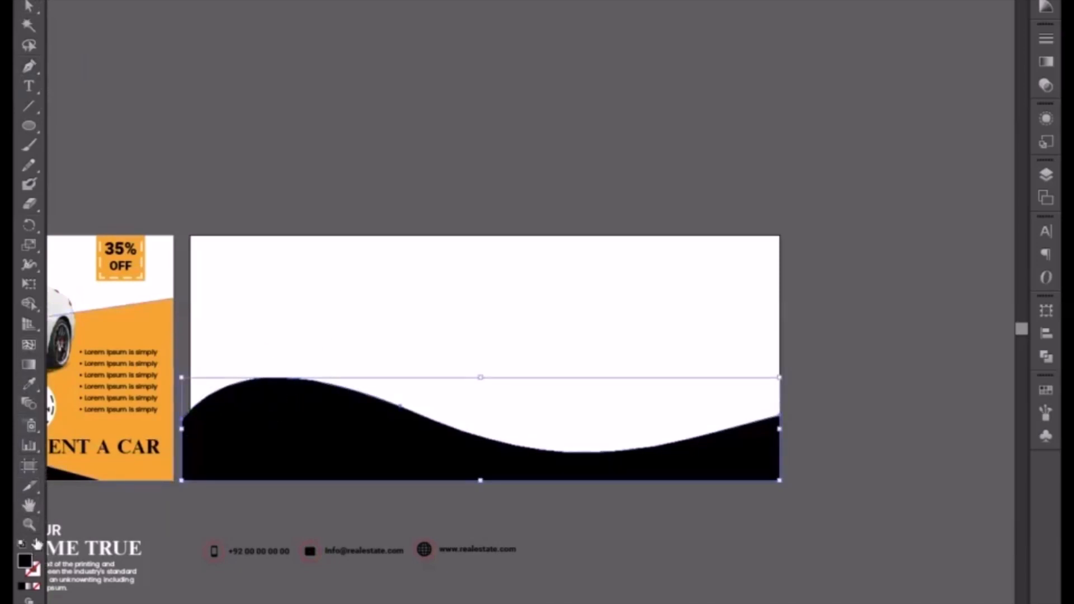
left_click(28, 385)
left_click(158, 331)
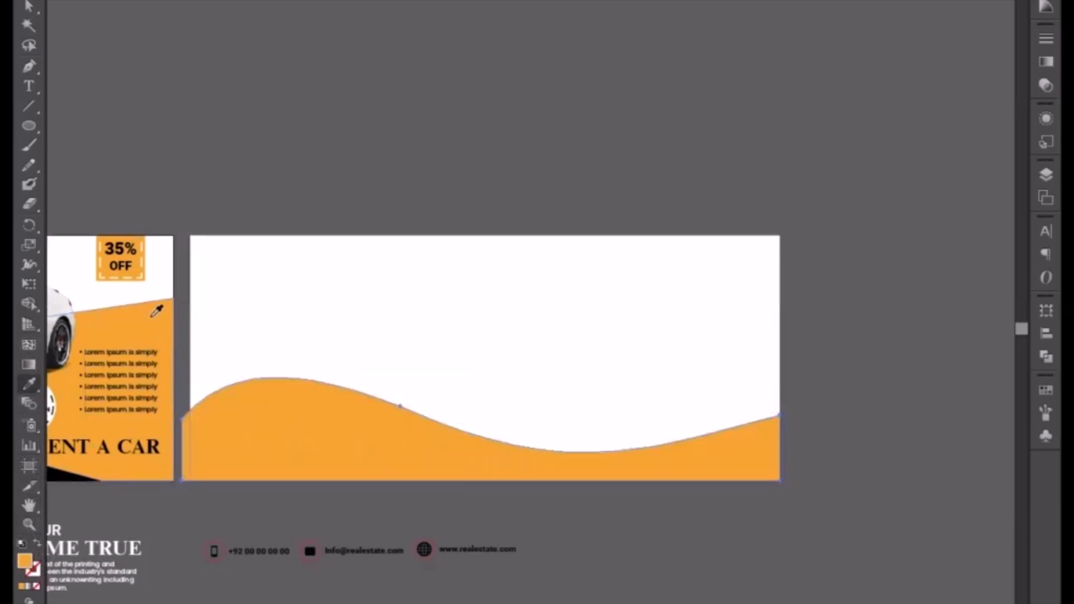
left_click(28, 6)
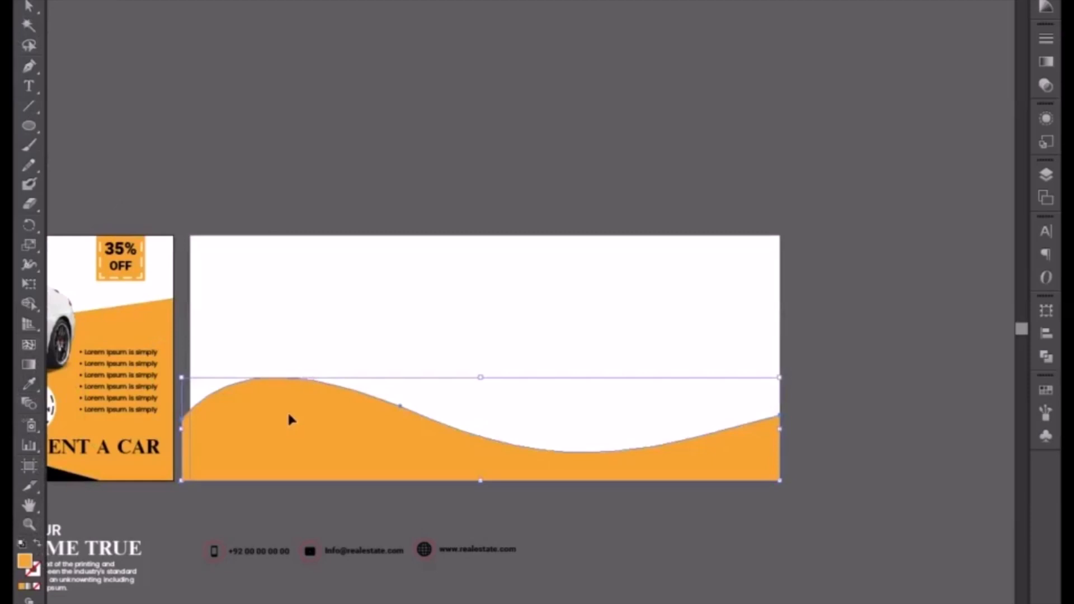
left_click_drag(292, 436, 290, 428)
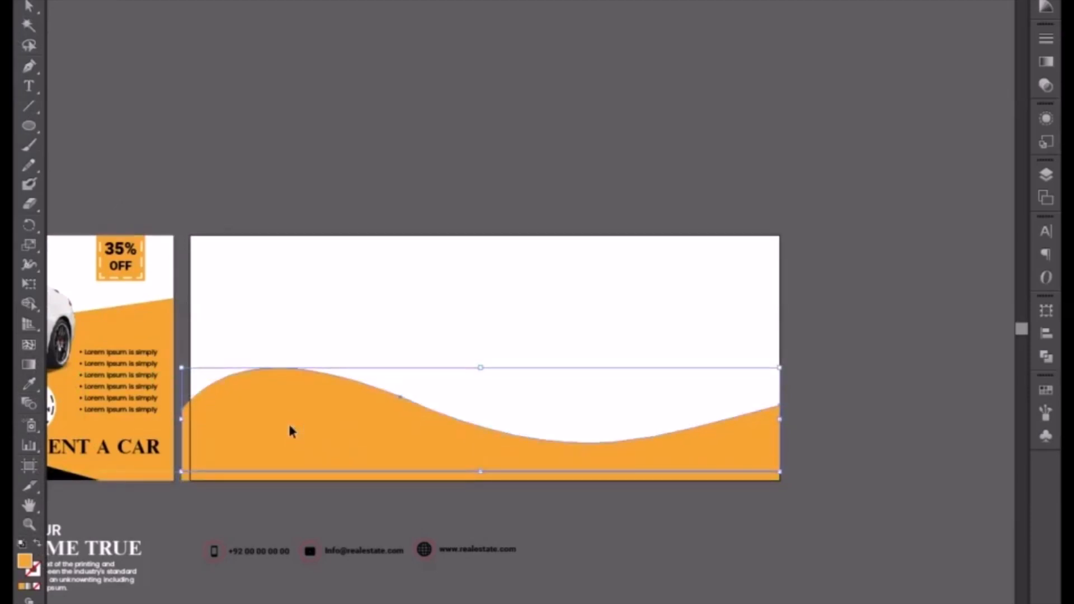
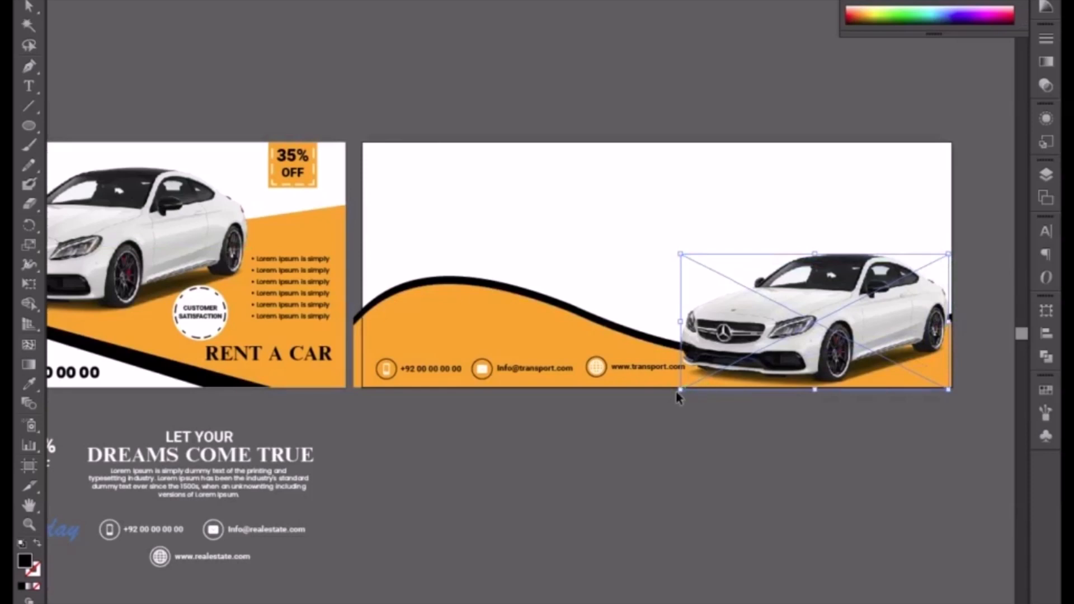
Scale the car photo on the wave banner down slightly, keeping its lower right corner in place
left_click_drag(680, 254, 690, 259)
left_click(619, 275)
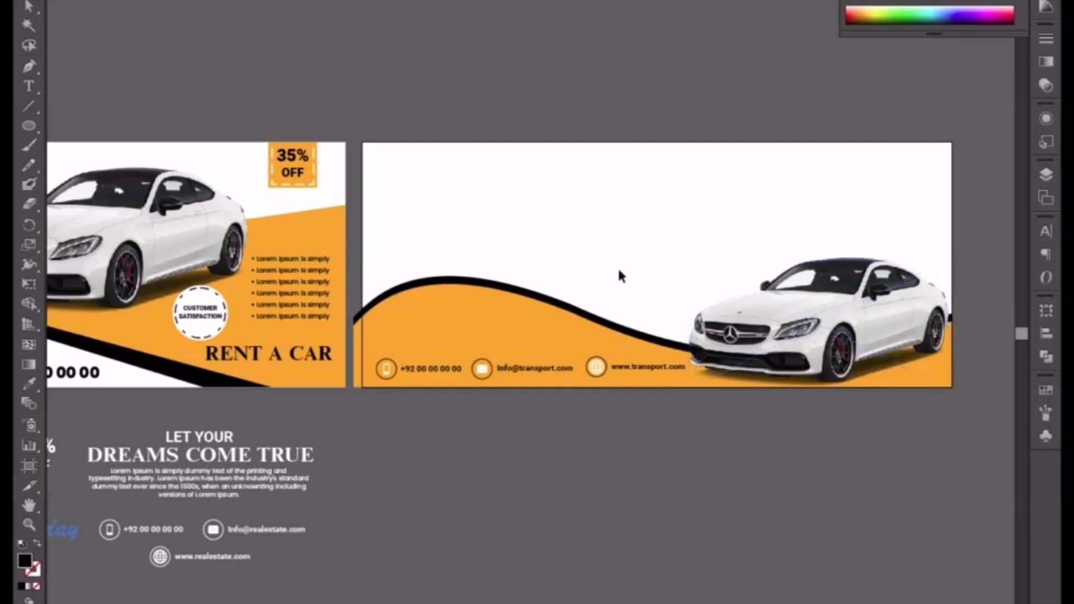
Copy the WE PROVIDE BEST CAR FOR YOUR CAREER heading from the first car banner to the upper left of the wave banner
left_click_drag(477, 250, 589, 271)
left_click_drag(411, 246, 539, 261)
left_click(203, 249)
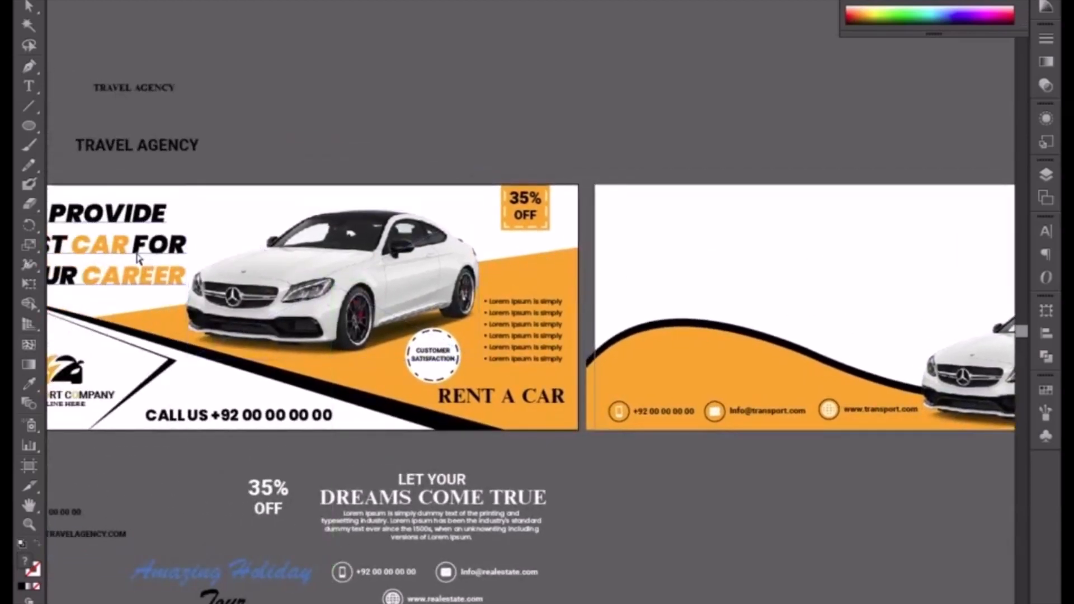
left_click_drag(134, 249, 740, 255)
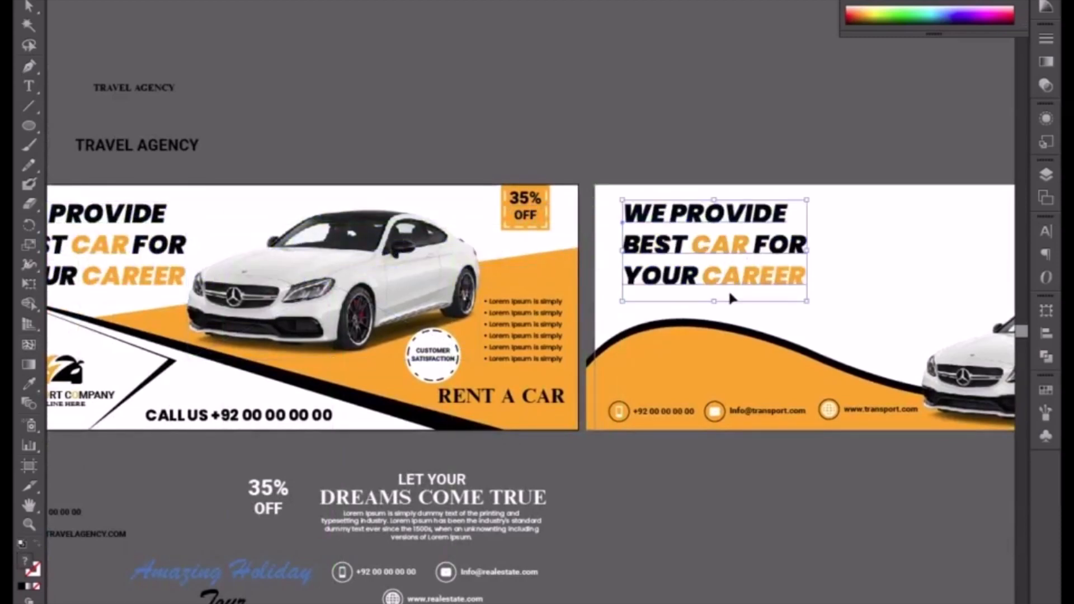
scroll(729, 290, "right", 5)
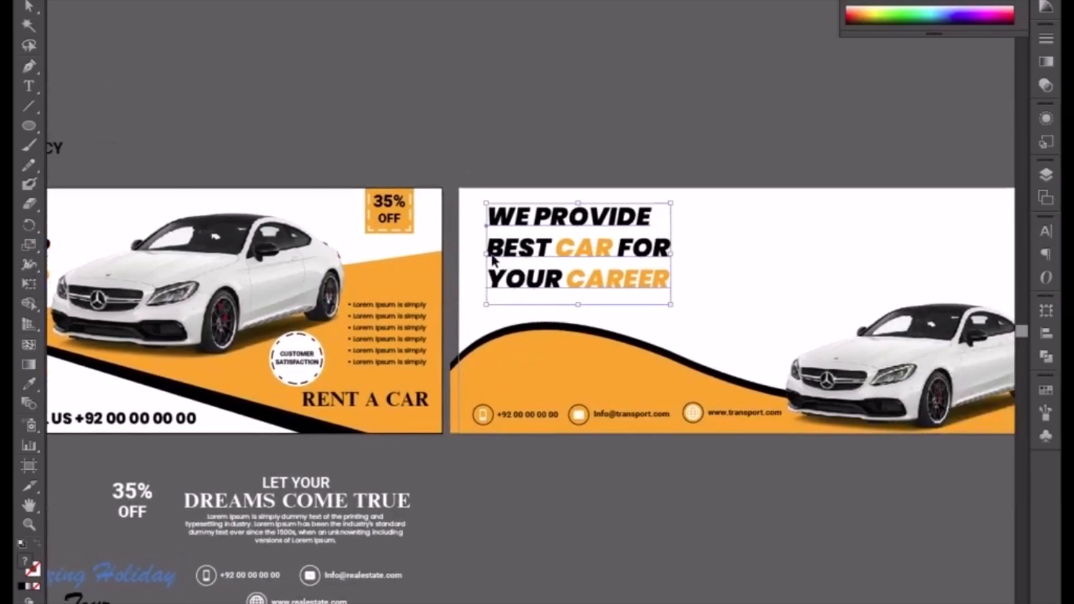
Rearrange the copied heading into two lines, WE PROVIDE BEST CAR and FOR YOUR CAREER, and shift it down slightly
key("t")
left_click(493, 260)
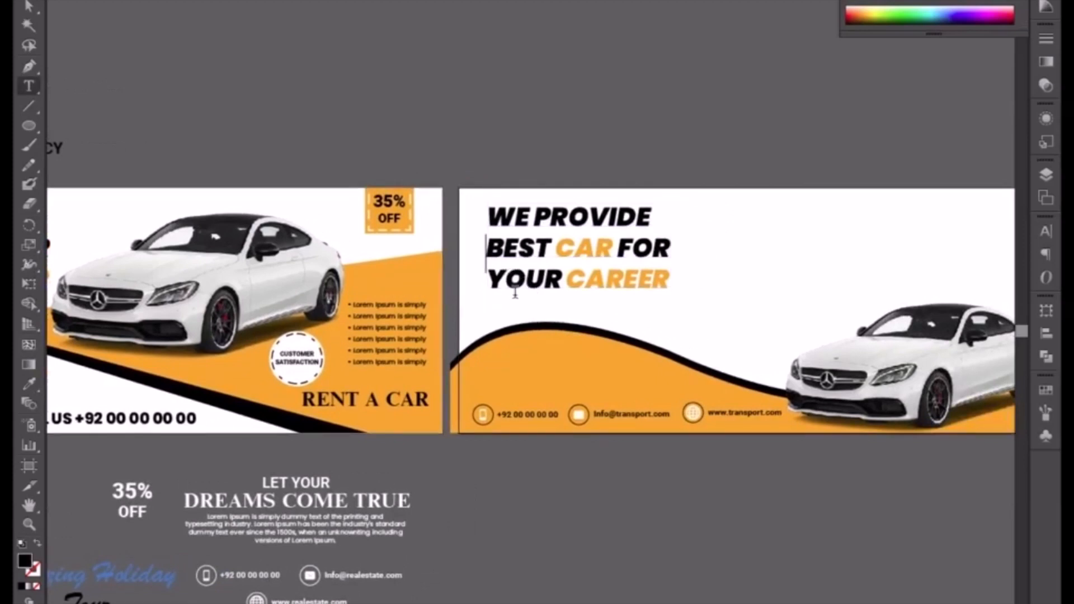
key("BackSpace")
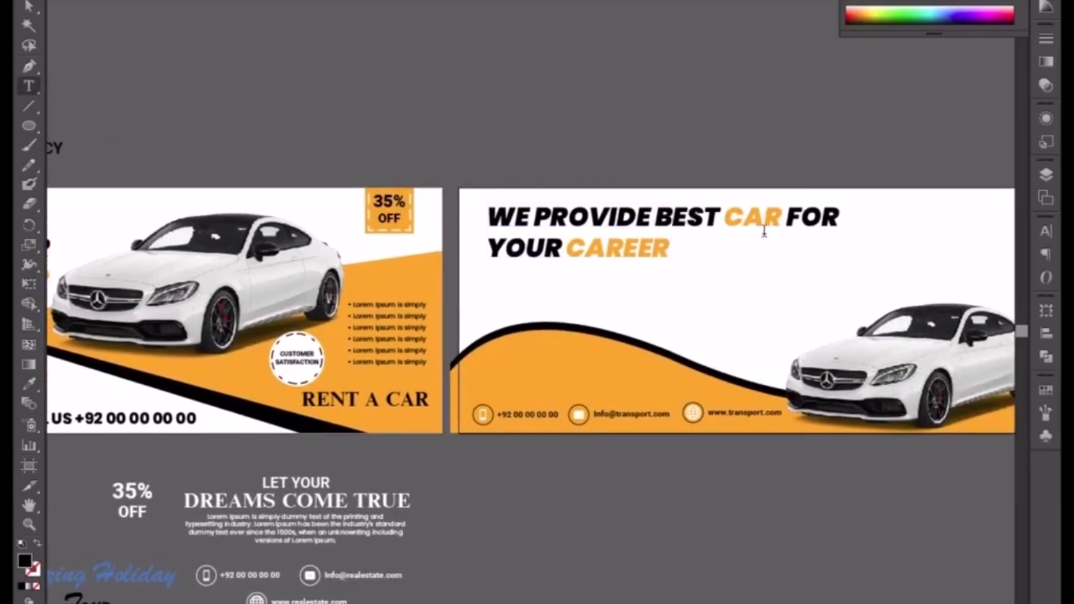
left_click(790, 212)
key("BackSpace")
key("Return")
key("Down")
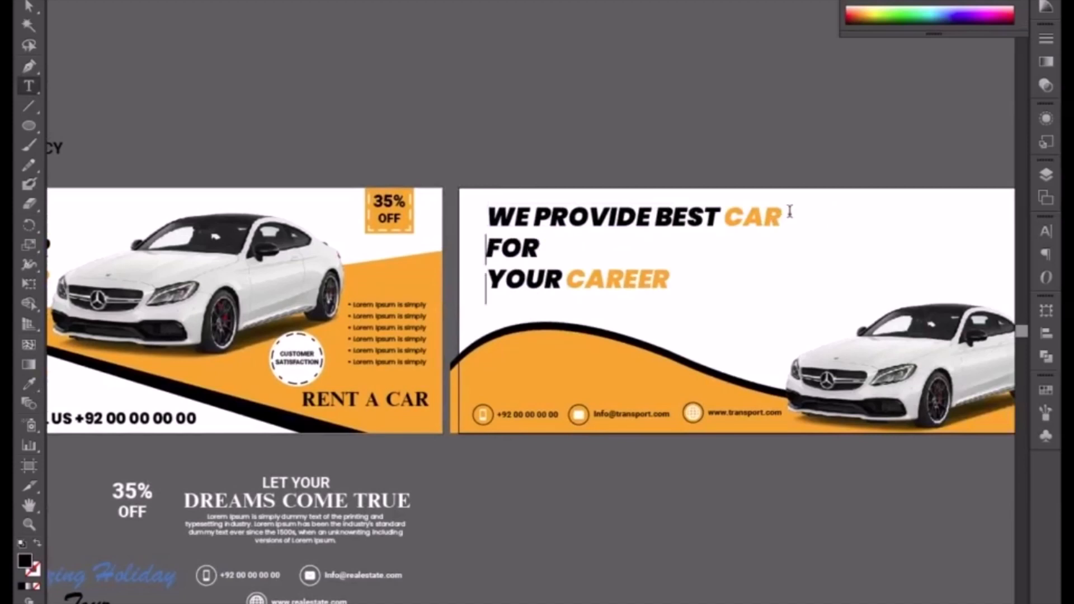
key("BackSpace")
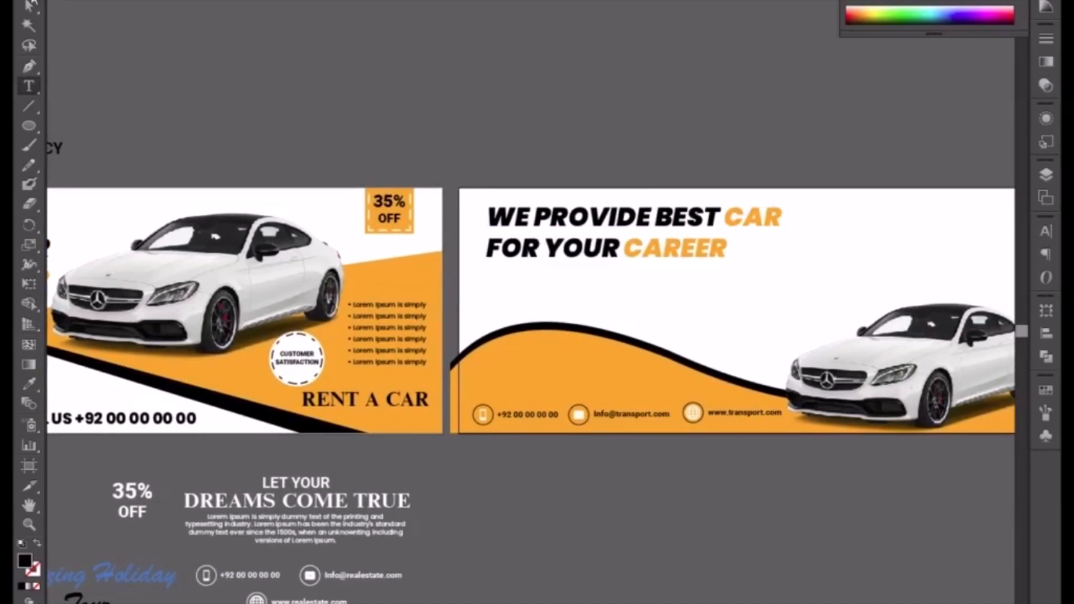
key("Escape")
key("shift+Down")
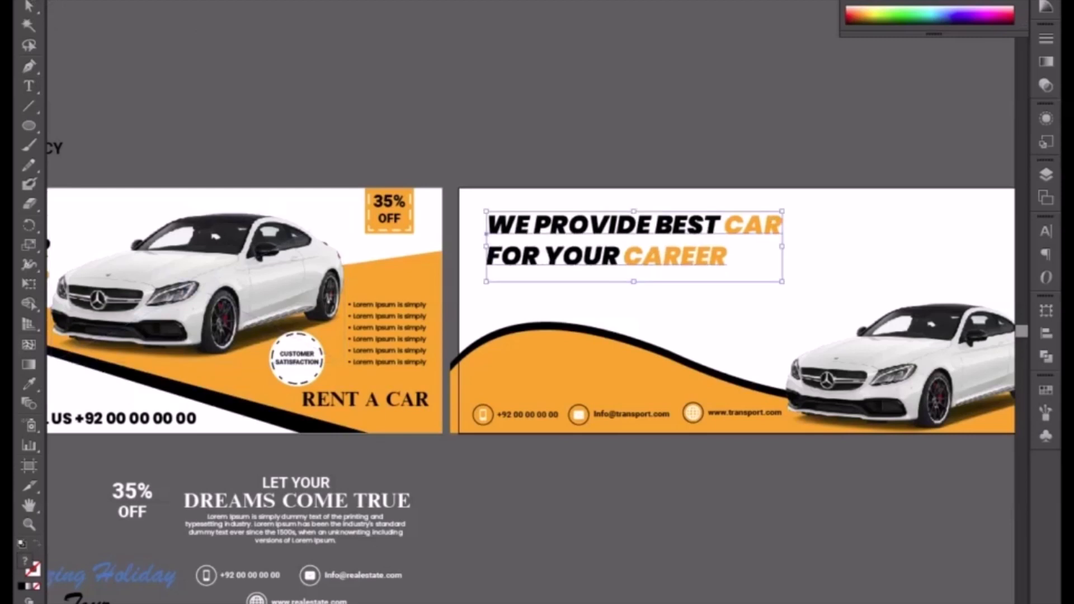
Recolor the white Lorem Ipsum paragraph below the artboards to the banner's black and align its text left
left_click(327, 541)
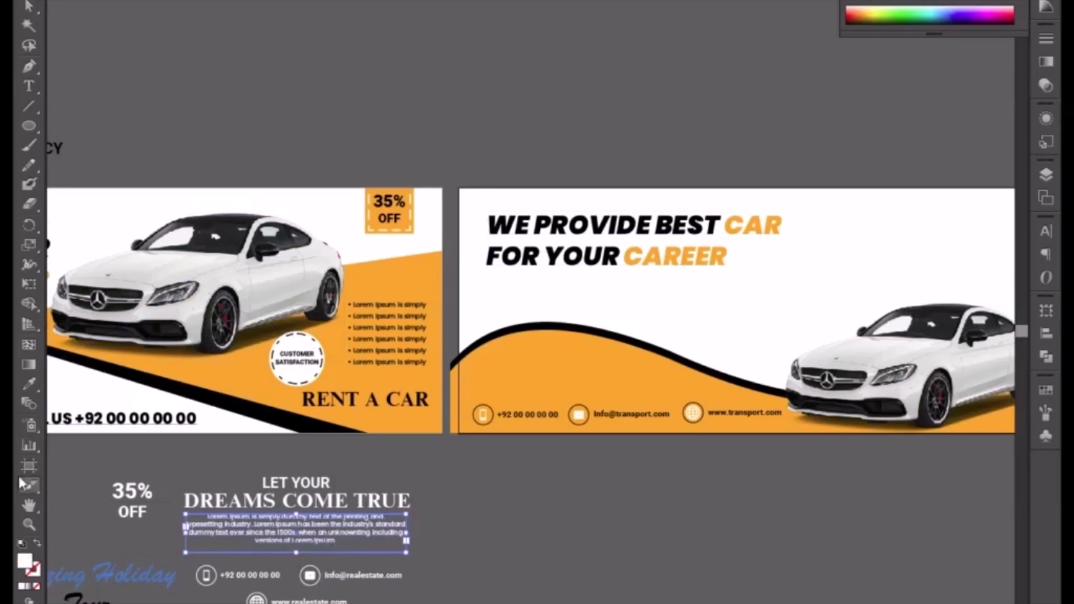
left_click(26, 384)
left_click(166, 385)
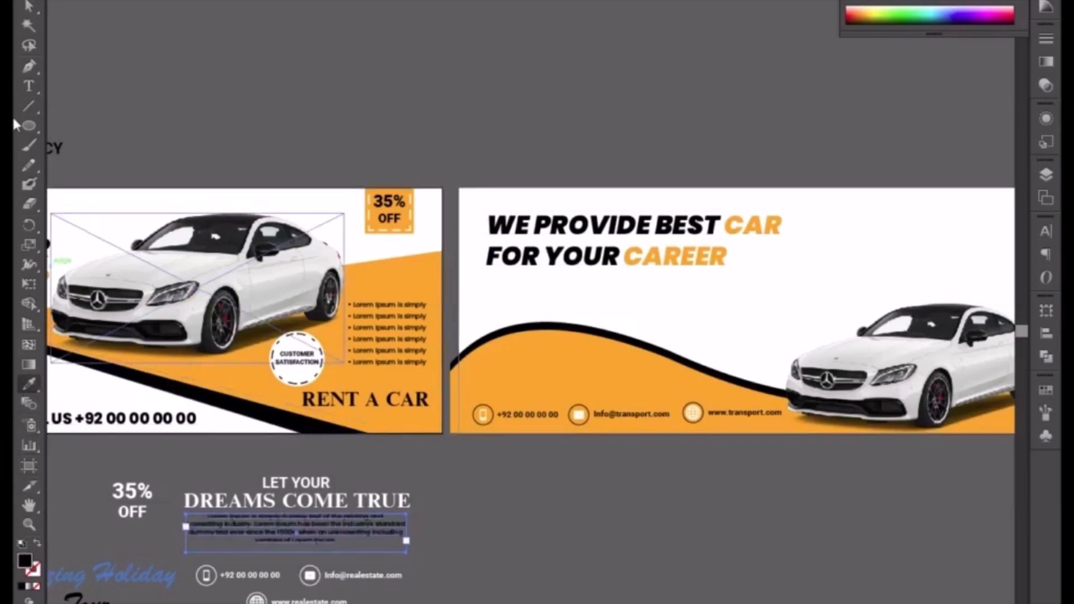
key("v")
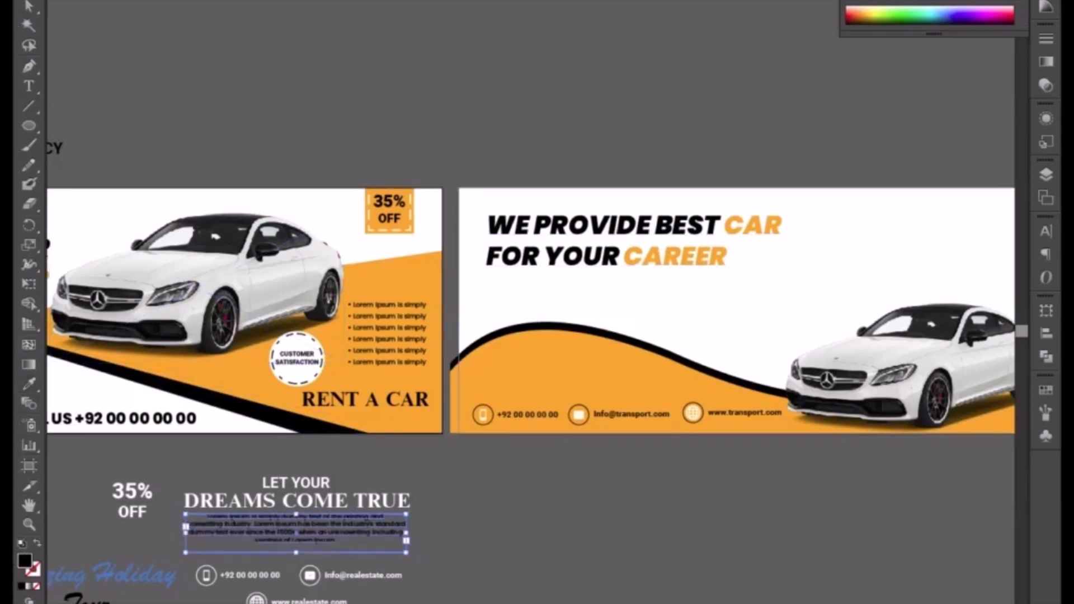
key("ctrl+alt+t")
key("ctrl+shift+l")
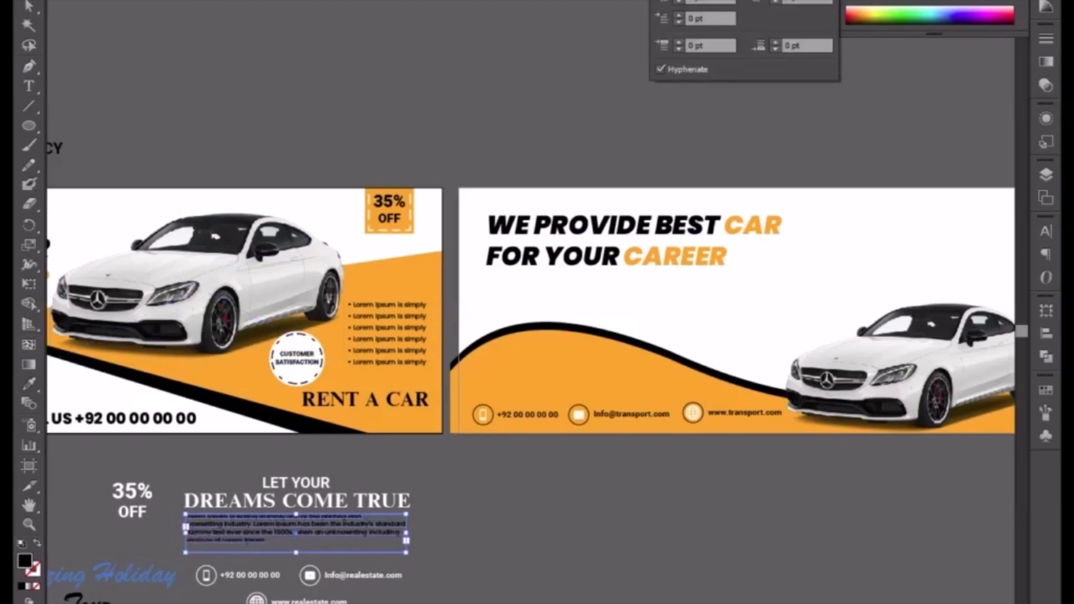
Place the Lorem Ipsum paragraph directly under the two-line heading and nudge both texts slightly left
left_click(275, 526)
left_click_drag(275, 530, 569, 287)
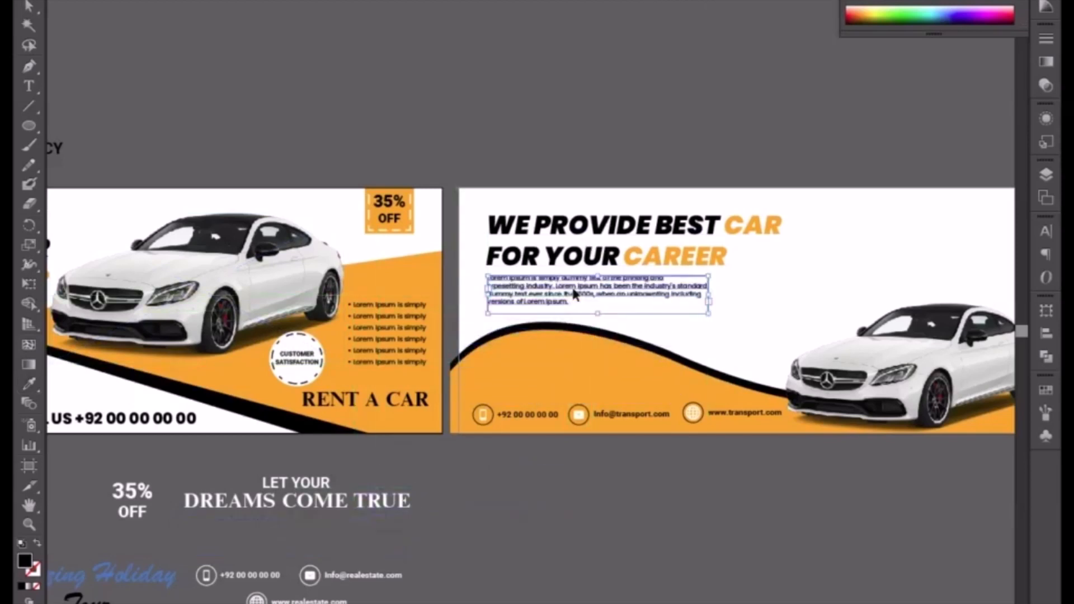
left_click(559, 259, "shift")
key("Left")
key("Left")
key("Left")
key("Left")
key("Left")
key("Left")
key("Left")
key("Left")
key("Left")
key("Left")
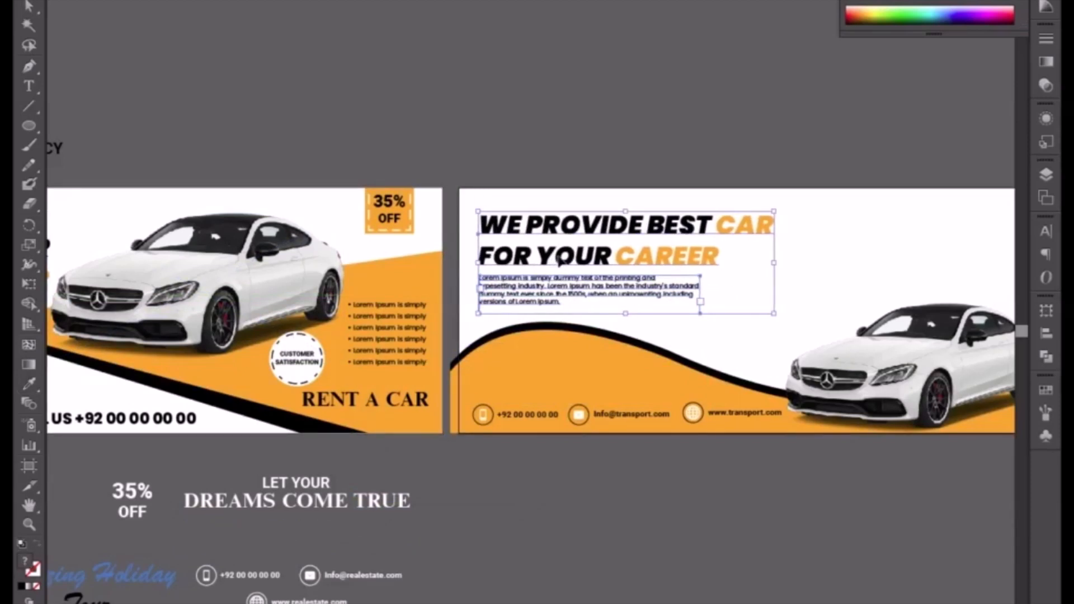
left_click(723, 337)
Justify all lines of the Lorem Ipsum paragraph under the wave banner's heading
key("ctrl+equal")
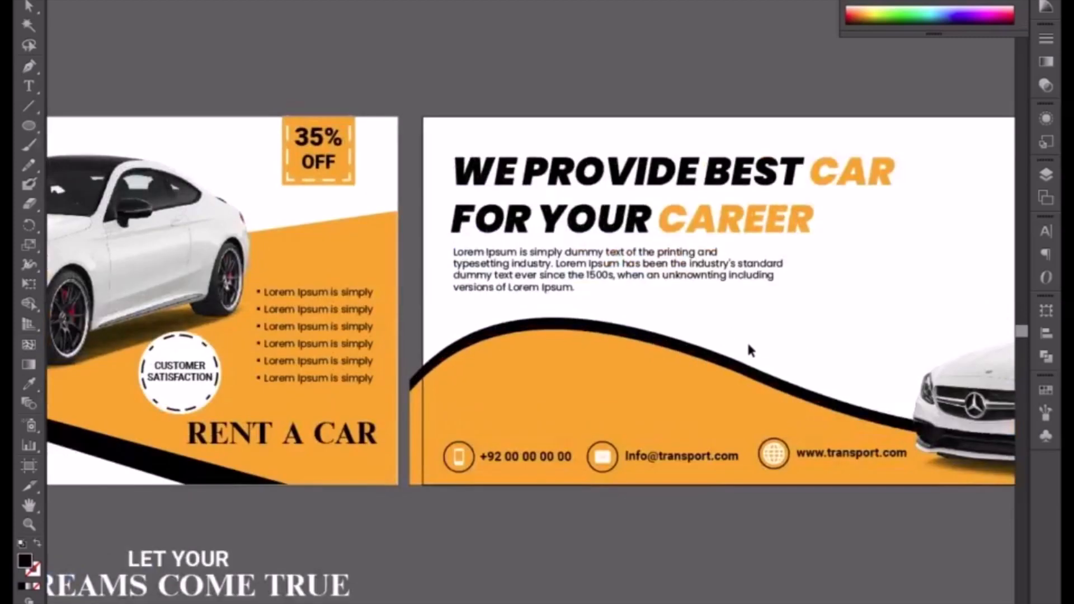
double_click(701, 264)
left_click_drag(772, 278, 447, 245)
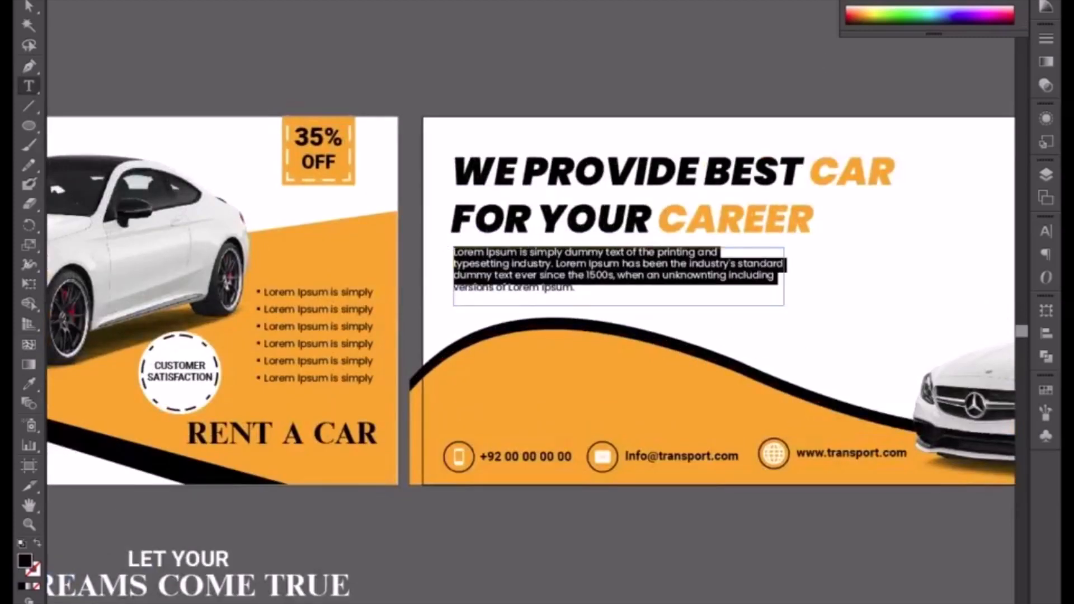
key("ctrl+alt+t")
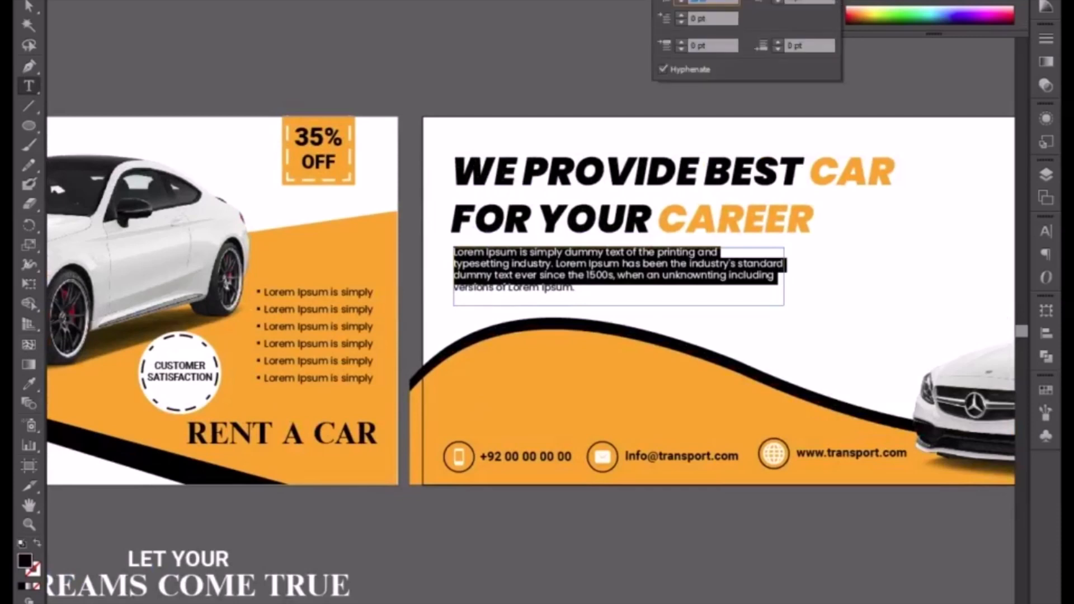
left_click(751, 2)
left_click(814, 2)
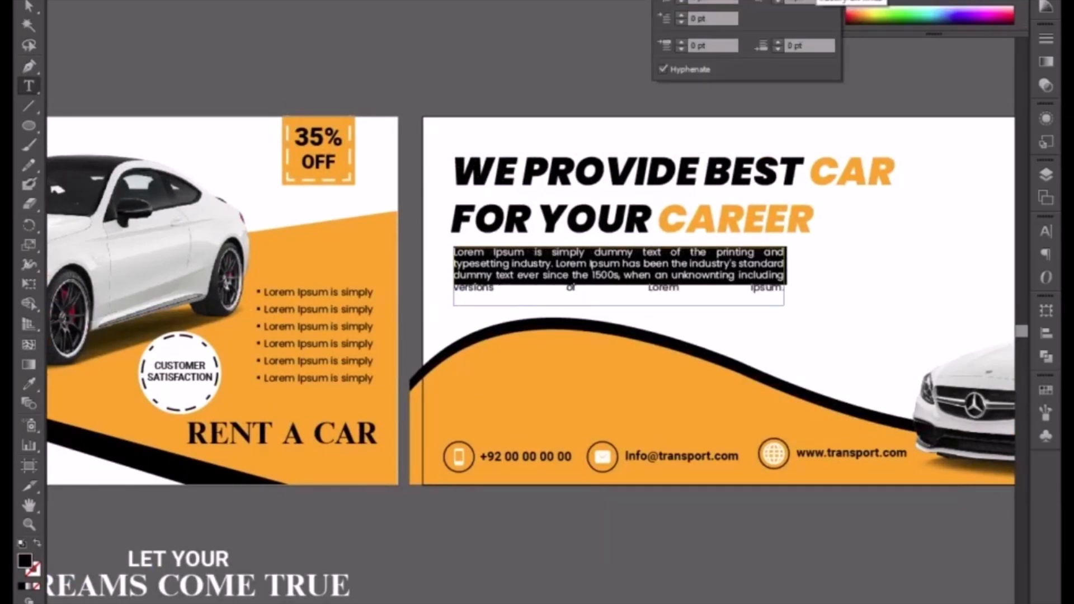
left_click(668, 285)
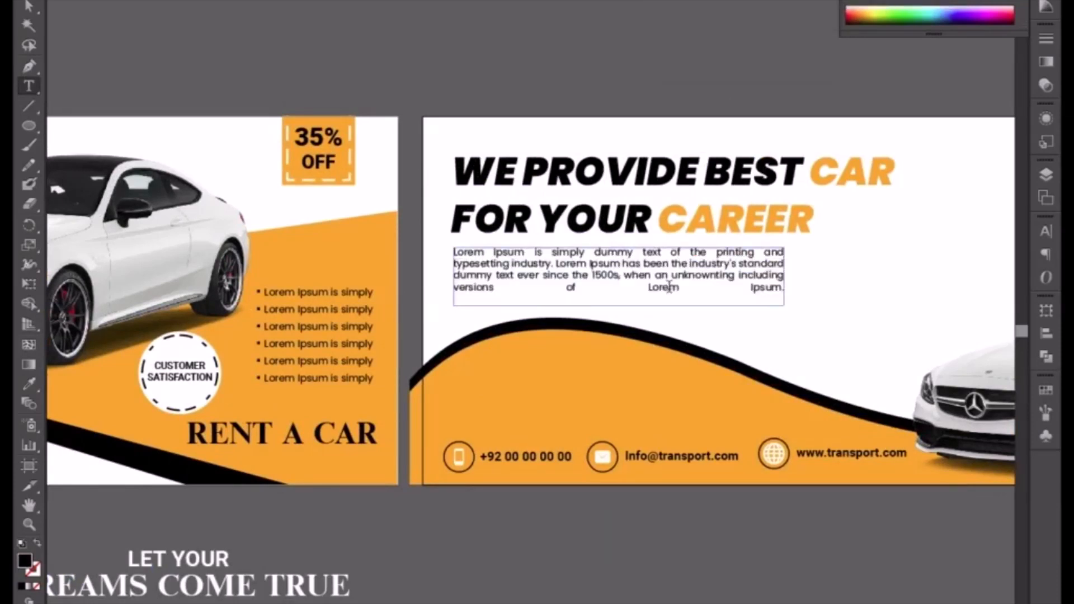
Align the paragraph's last line, versions of Lorem Ipsum., to the left so its words are no longer stretched
left_click_drag(787, 287, 454, 288)
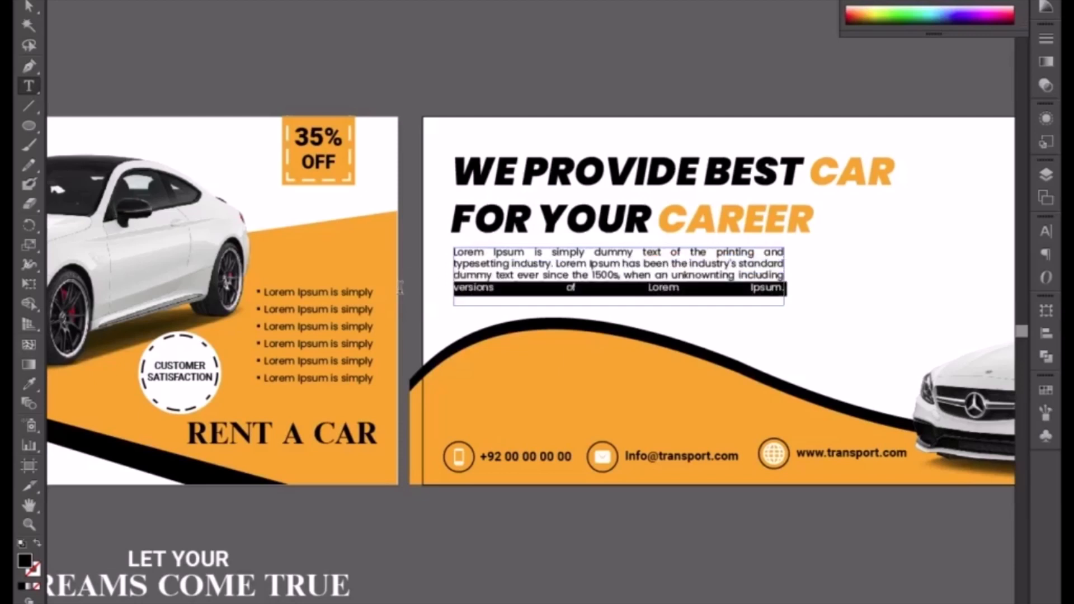
left_click(671, 1)
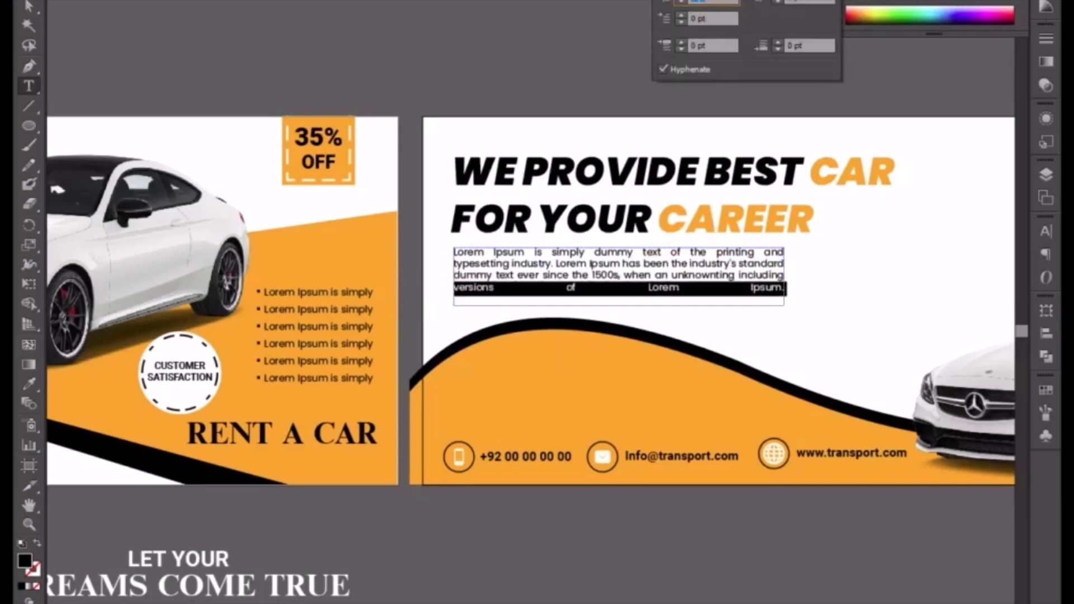
left_click(748, 1)
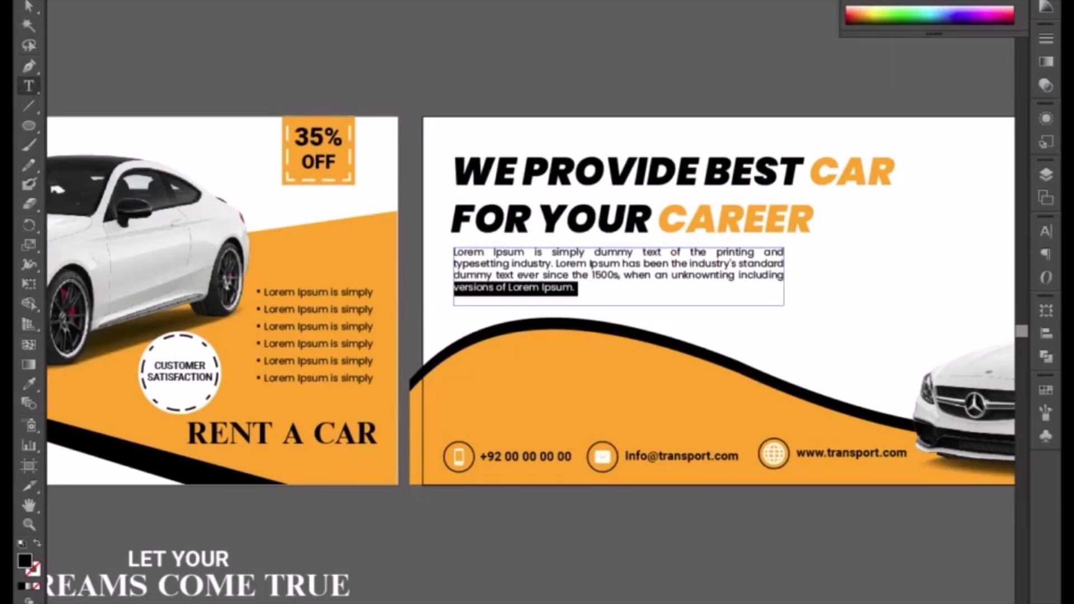
left_click(759, 336)
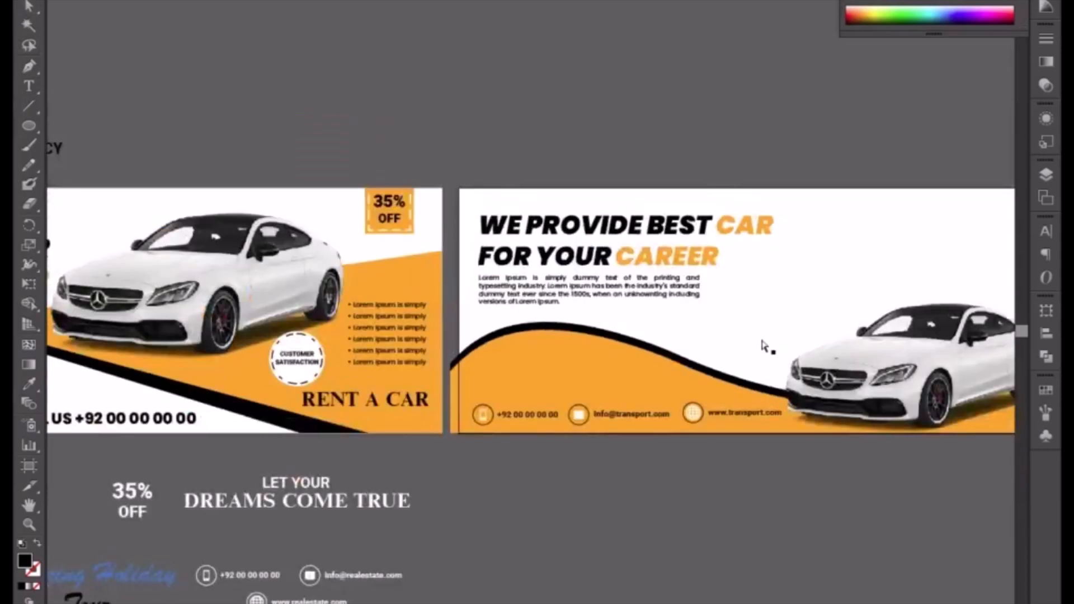
Copy the white LET YOUR text to the empty area below the wave banner and change its wording to CONTACT US
key("ctrl+minus")
left_click_drag(695, 344, 608, 339)
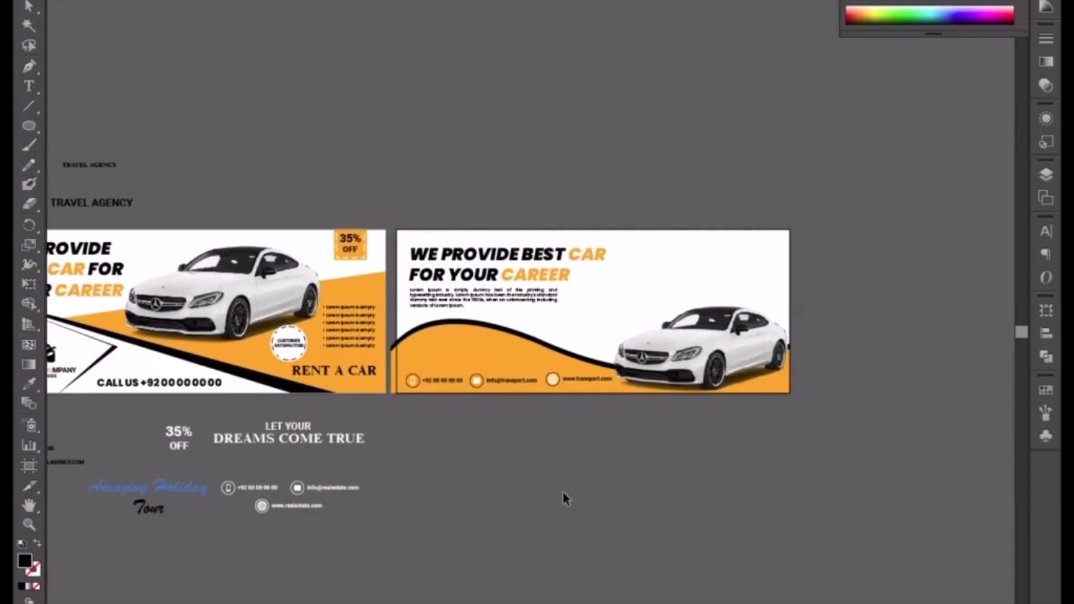
key("ctrl+plus")
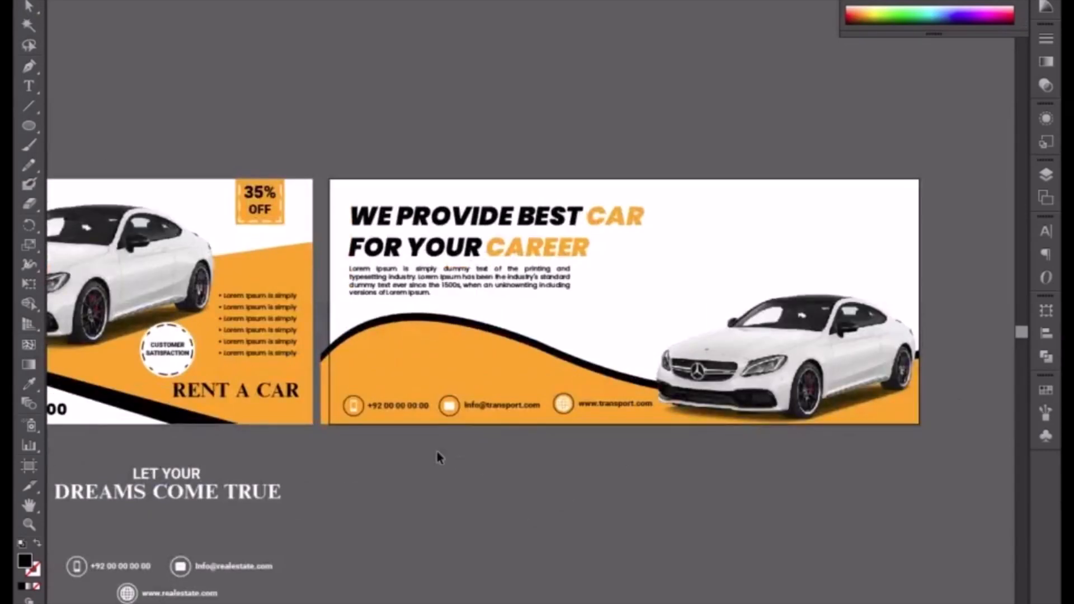
left_click_drag(436, 453, 501, 453)
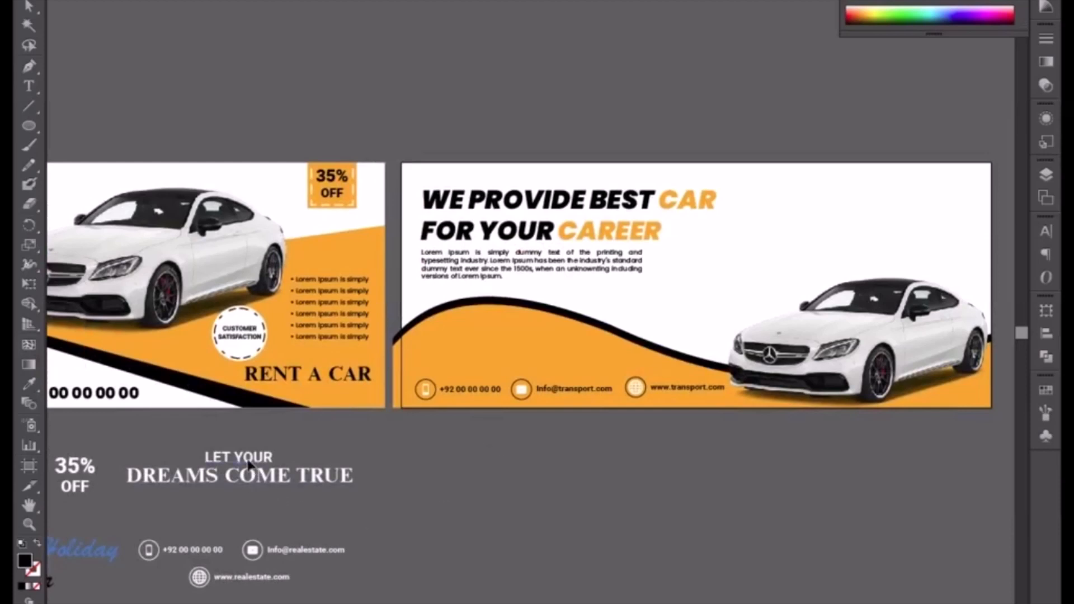
left_click_drag(250, 461, 513, 454)
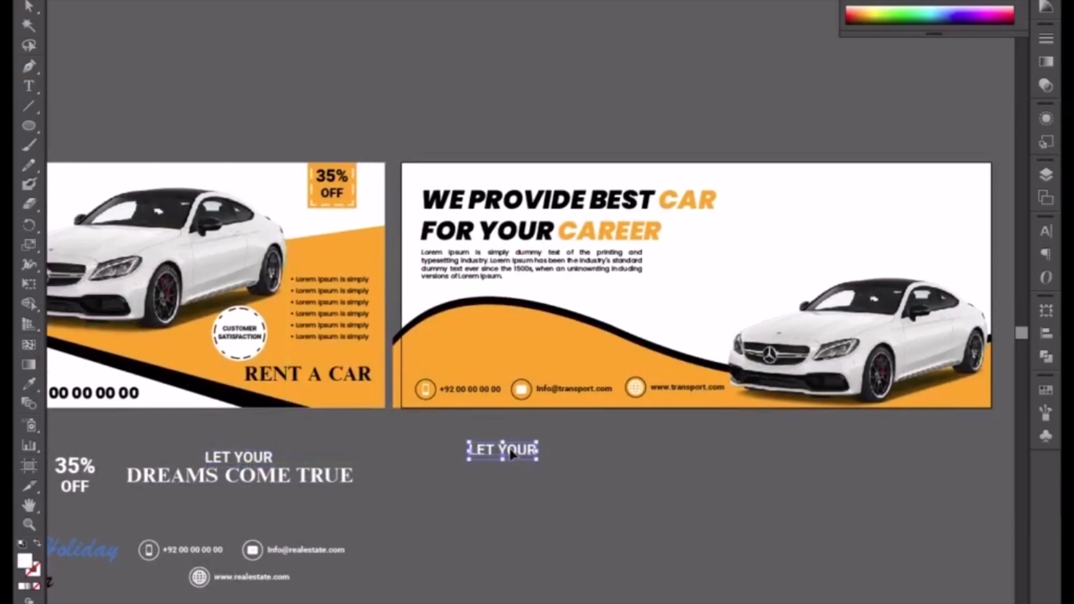
double_click(502, 451)
key("ctrl+a")
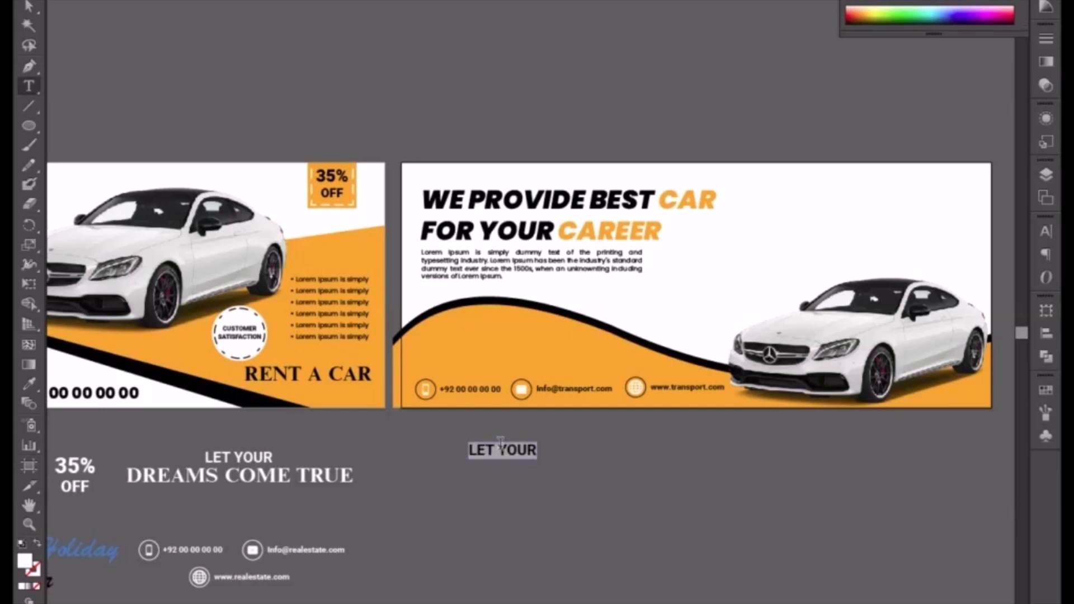
type("CONTACT US")
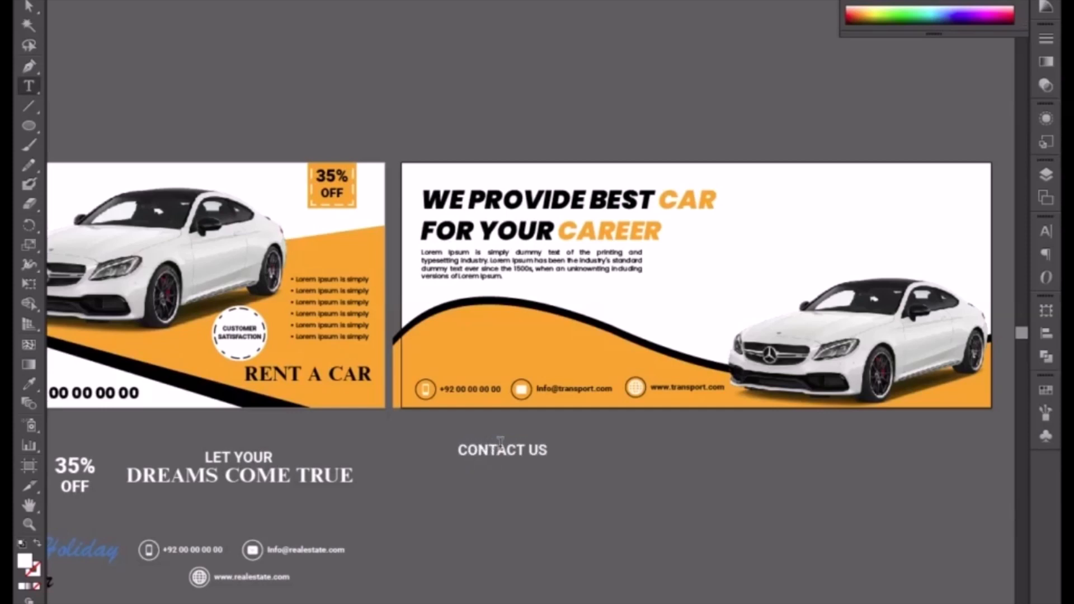
Restyle the CONTACT US text in a heavy bold font matching the banner and recolor it black
key("Escape")
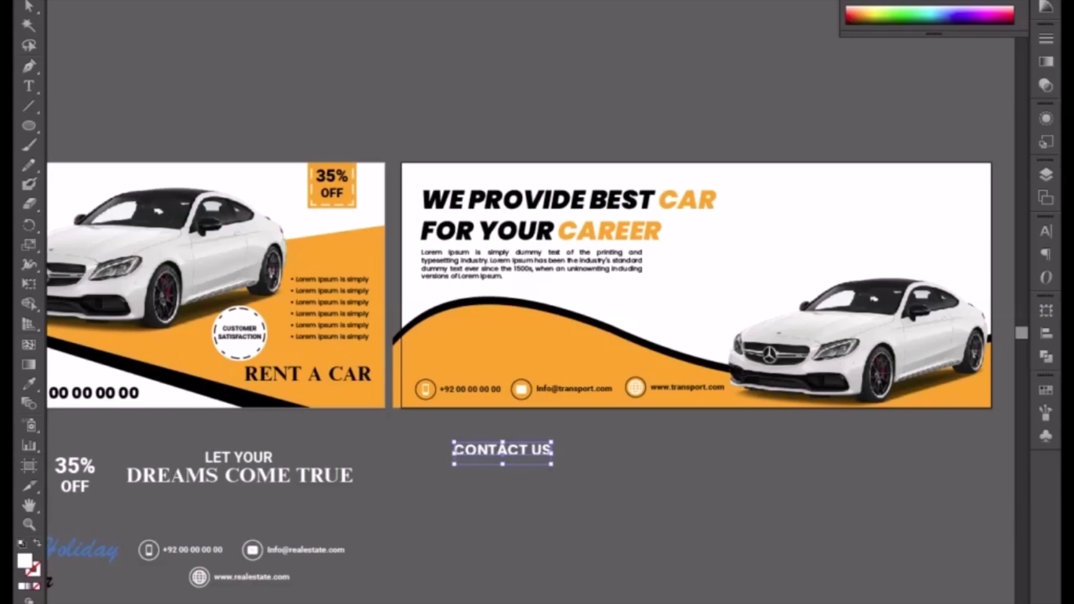
left_click(714, 241)
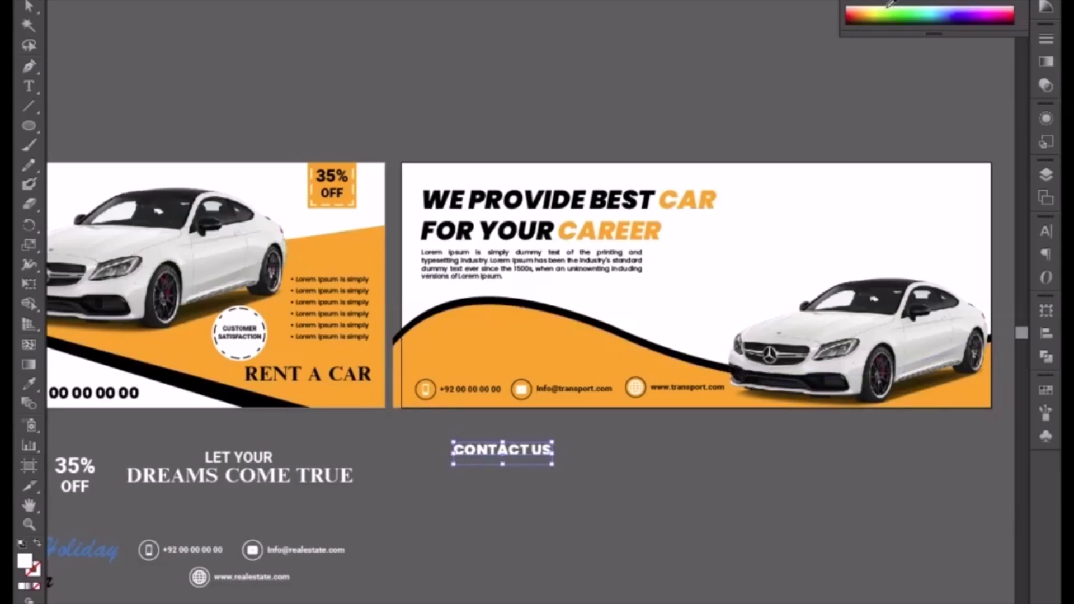
left_click(867, 2)
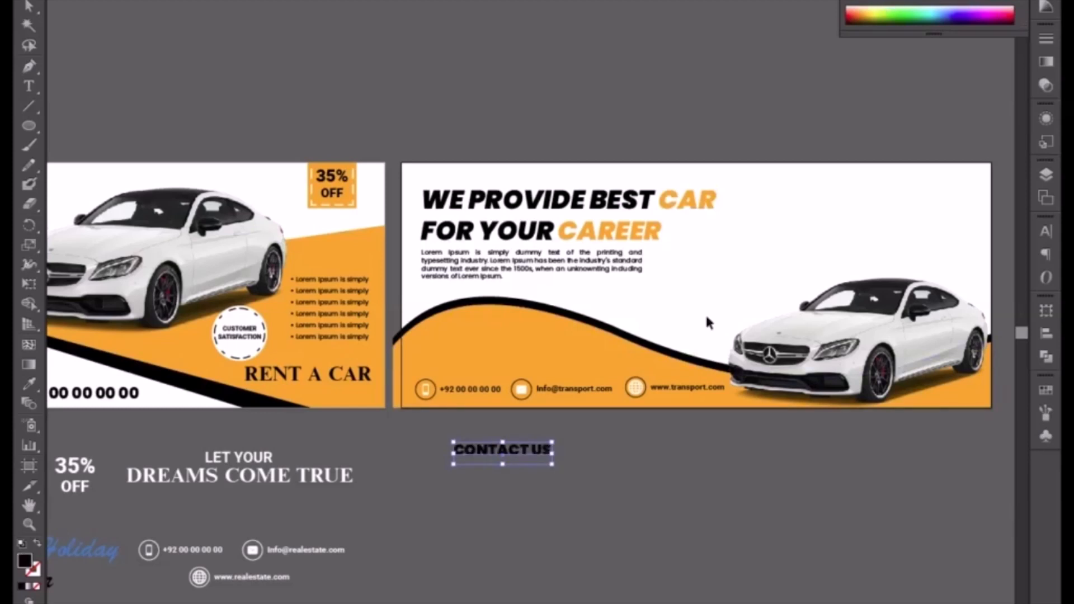
Place CONTACT US on the orange wave above the phone contact, enlarge it and nudge it slightly left and up
key("ctrl+plus")
left_click_drag(480, 521, 420, 386)
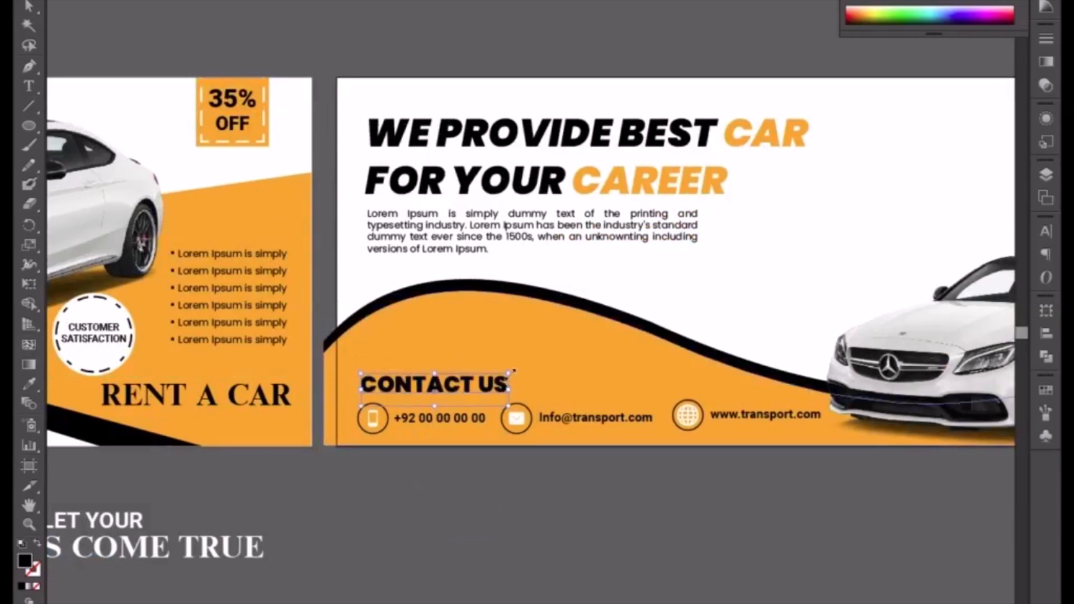
left_click_drag(509, 372, 556, 352)
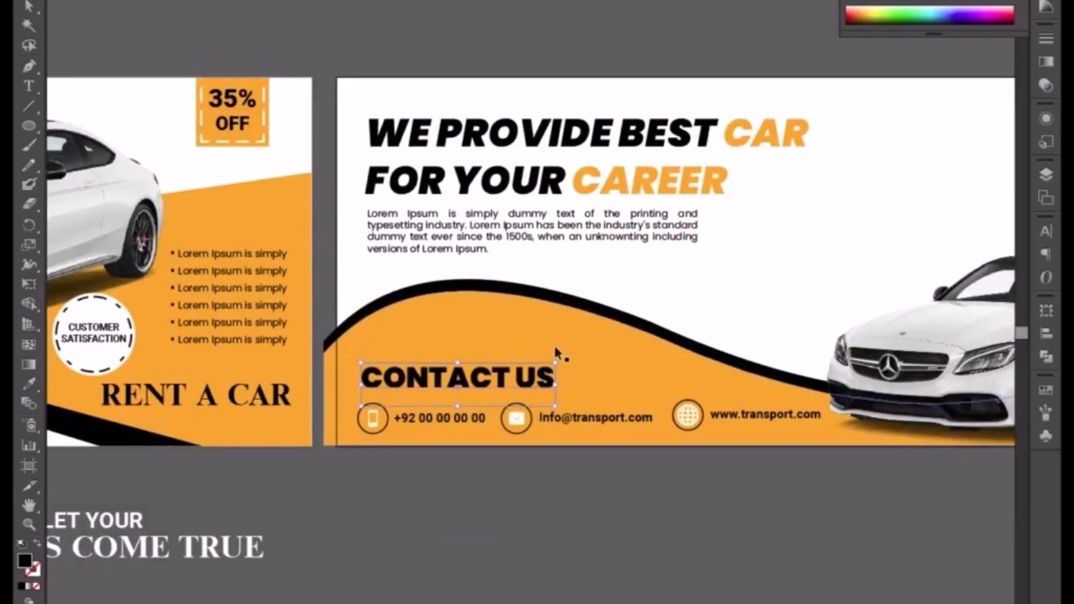
key("Left")
key("Left")
key("Up")
key("Left")
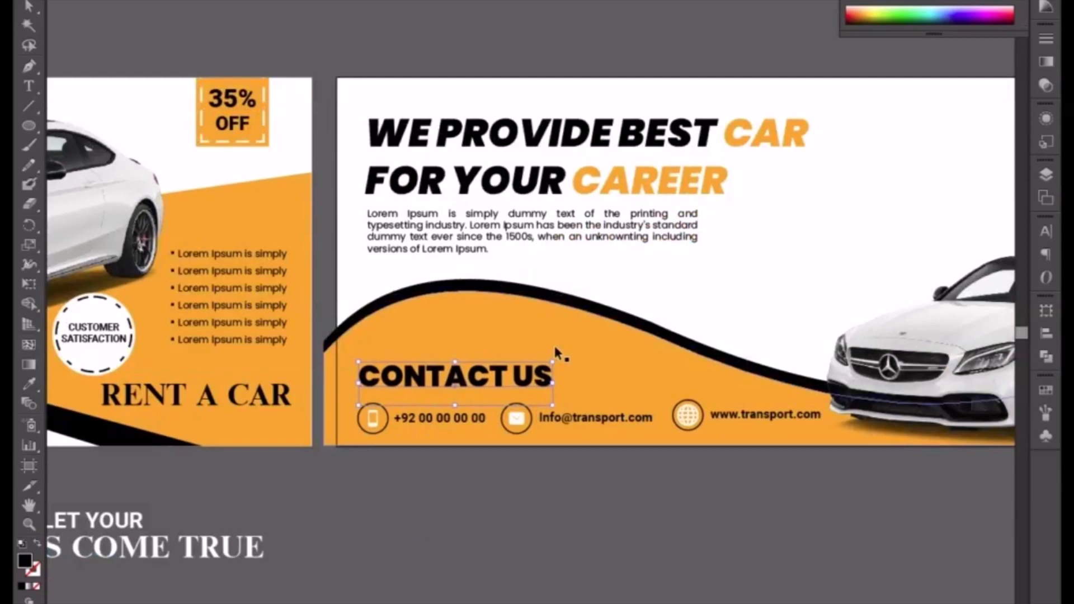
left_click(594, 484)
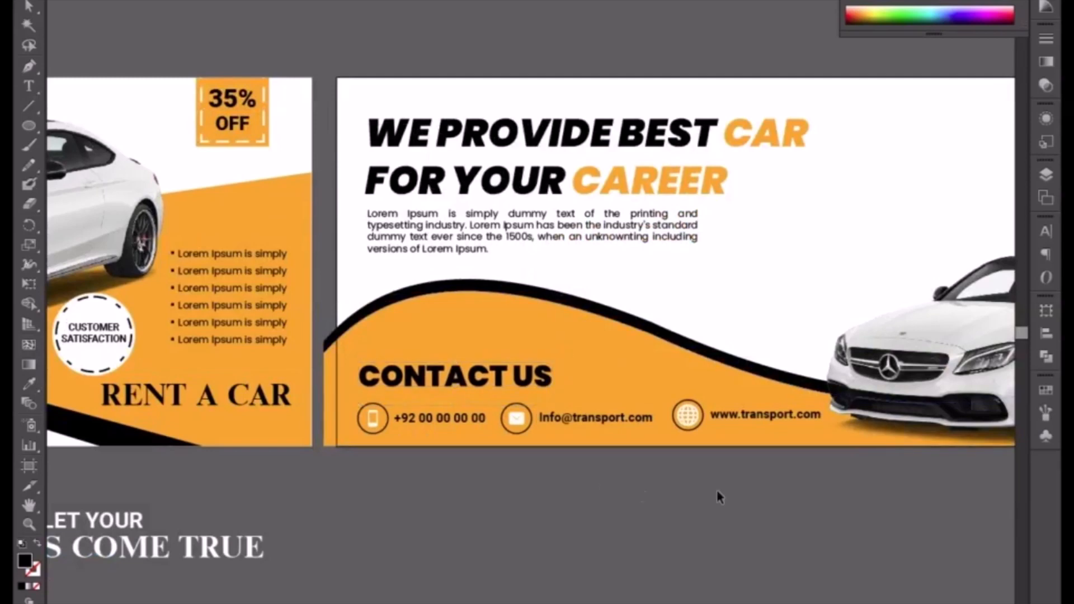
Draw a closed black curved shape with the Pen tool in the banner's upper right corner, reaching down to the car roof
scroll(623, 520, "right", 3)
key("ctrl+minus")
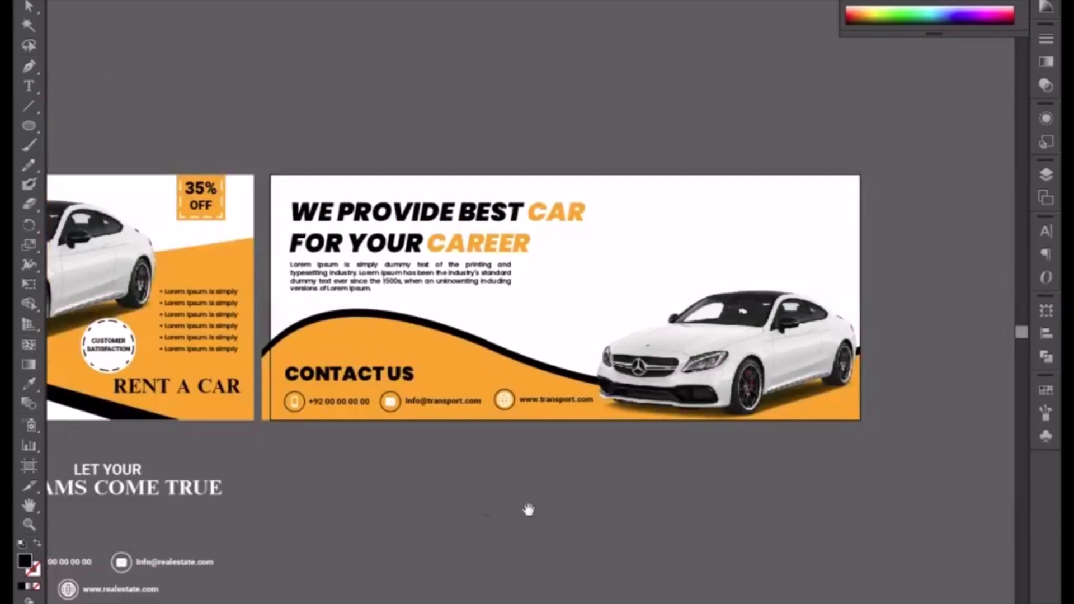
scroll(527, 509, "left", 2)
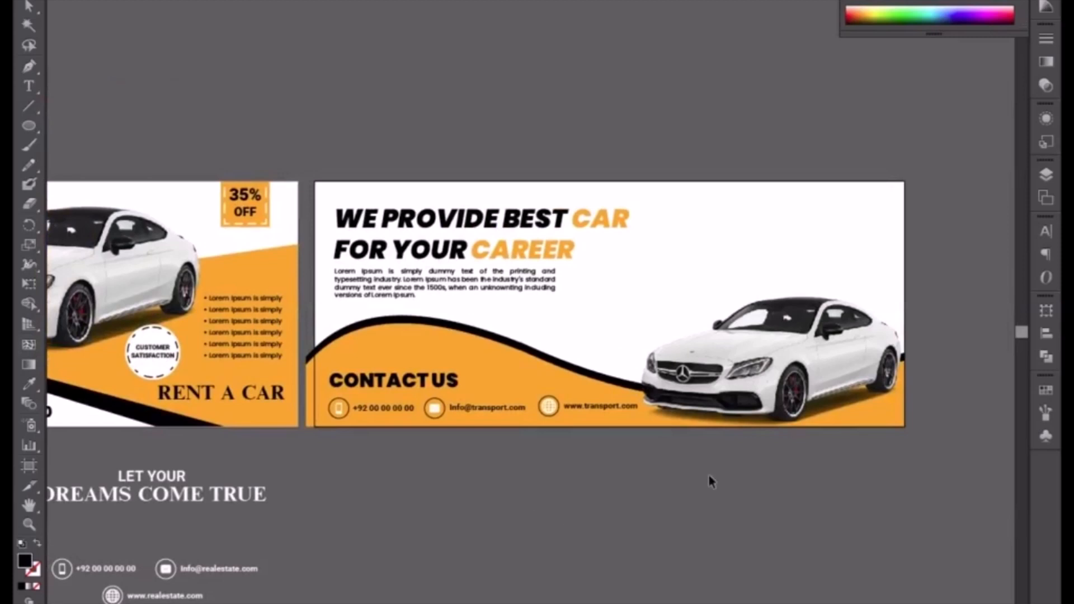
left_click(33, 68)
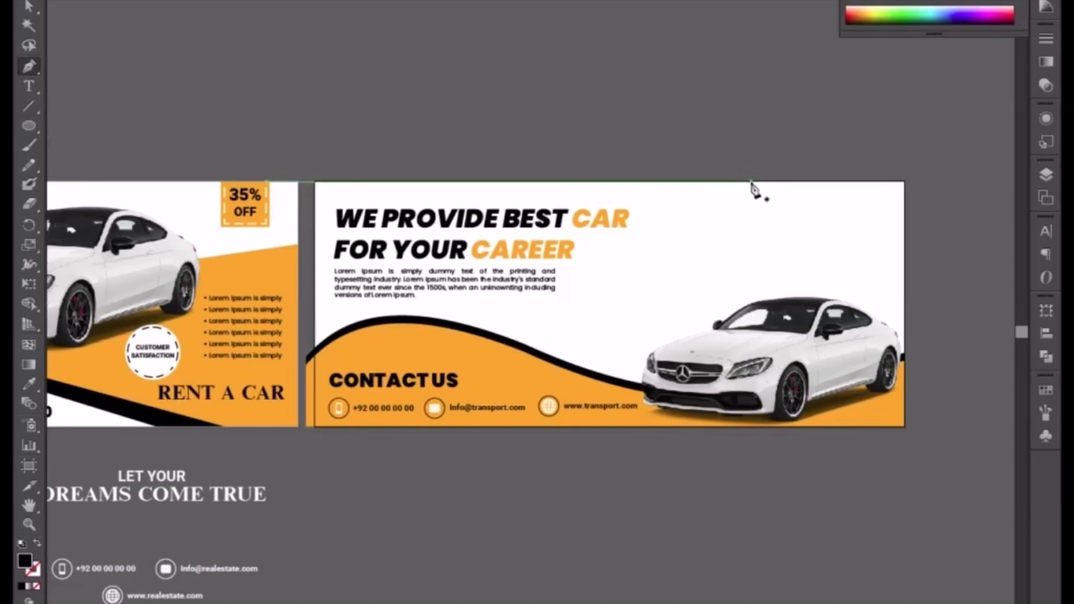
left_click_drag(751, 182, 739, 242)
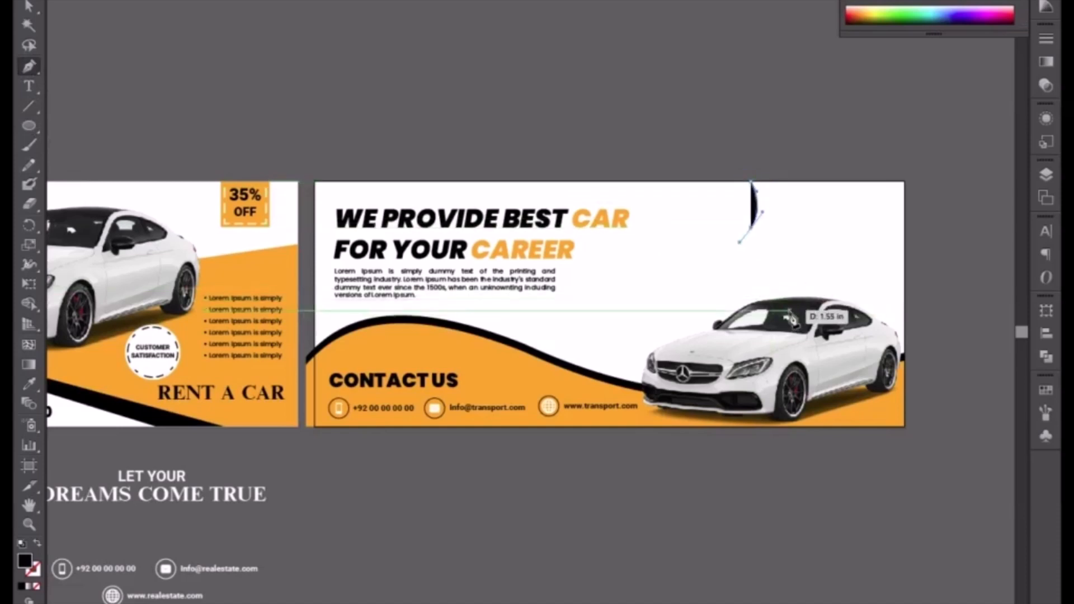
left_click_drag(789, 310, 870, 369)
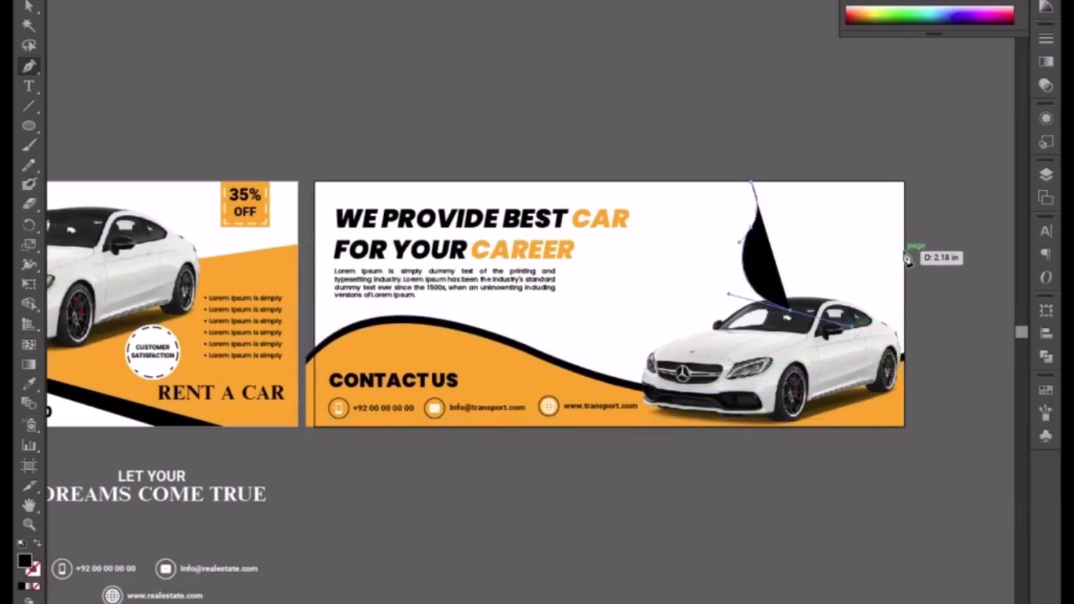
left_click_drag(904, 257, 914, 233)
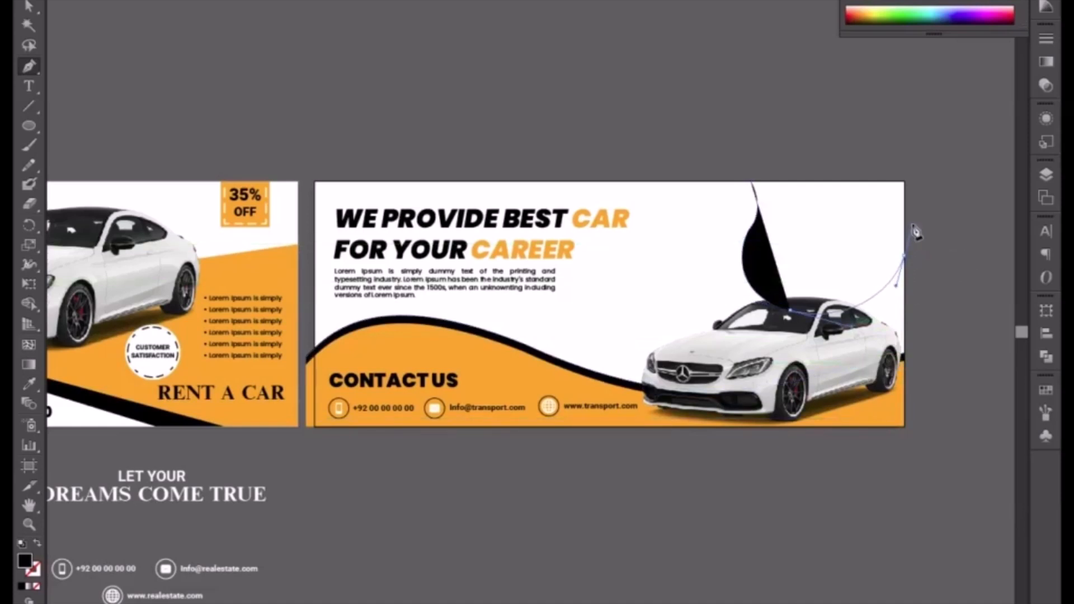
left_click(904, 182)
left_click(753, 182)
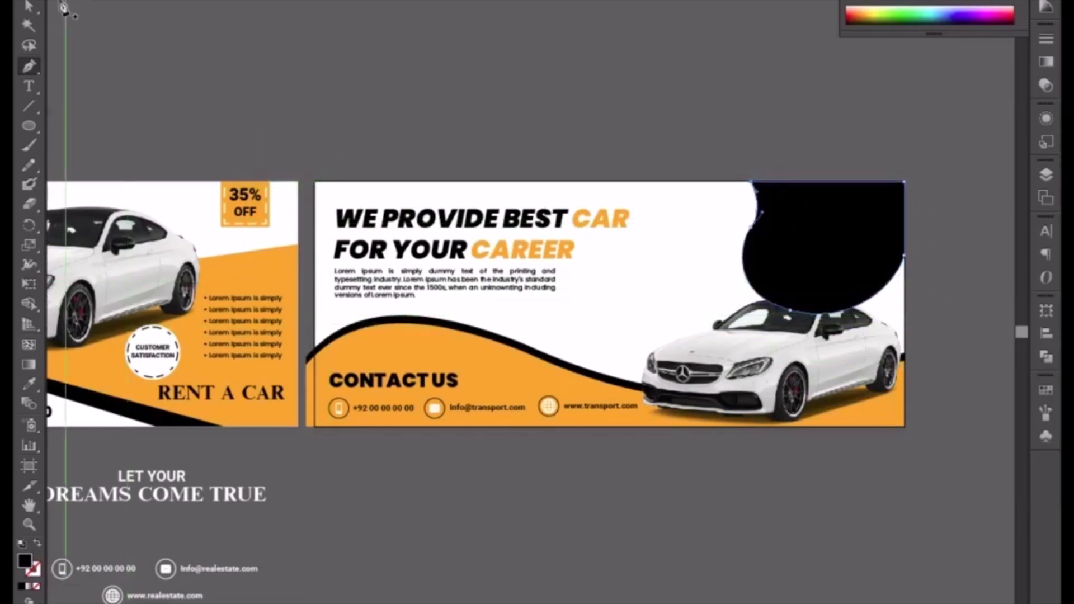
Lower the black corner shape's anchor on the banner's right edge and shorten the bottom curve handle to flatten the curve above the car
key("v")
left_click(677, 424)
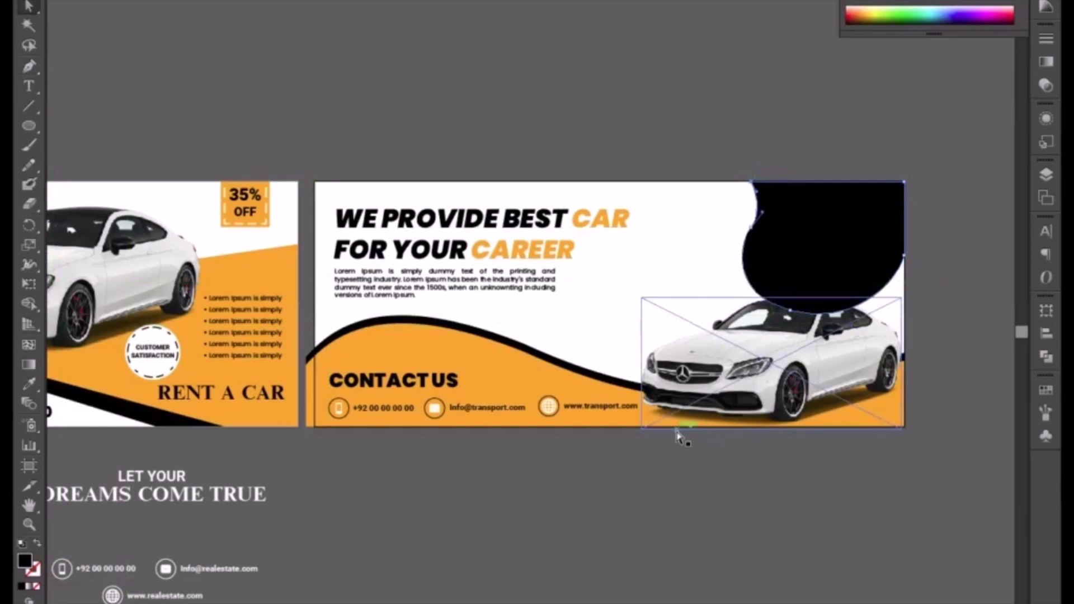
left_click_drag(945, 391, 782, 419)
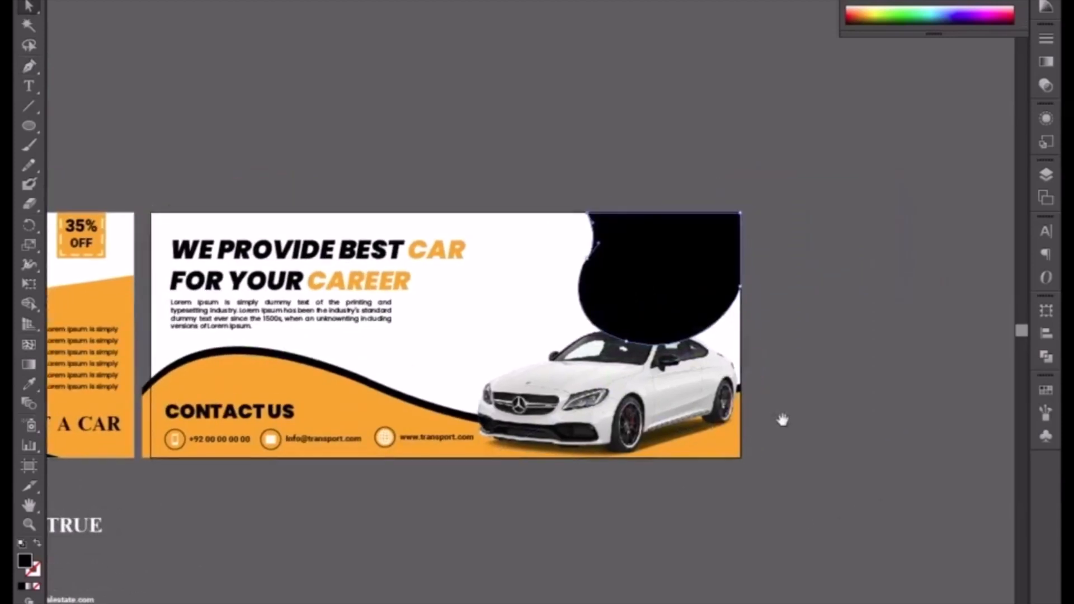
key("ctrl+plus")
key("ctrl+plus")
key("ctrl+plus")
left_click_drag(846, 372, 503, 362)
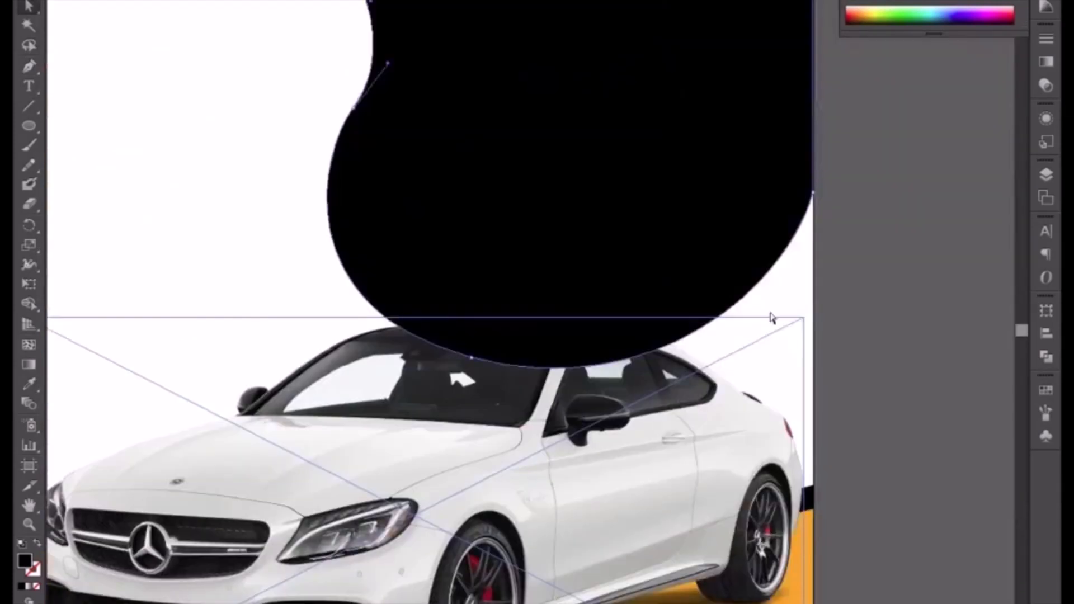
left_click(851, 278)
left_click(814, 194)
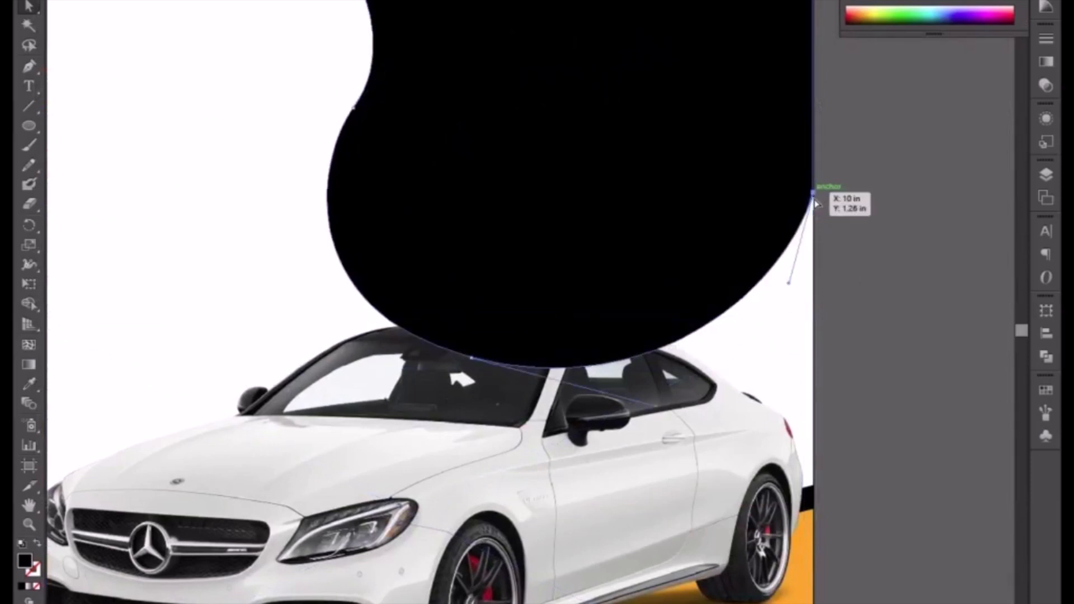
left_click_drag(814, 195, 813, 280)
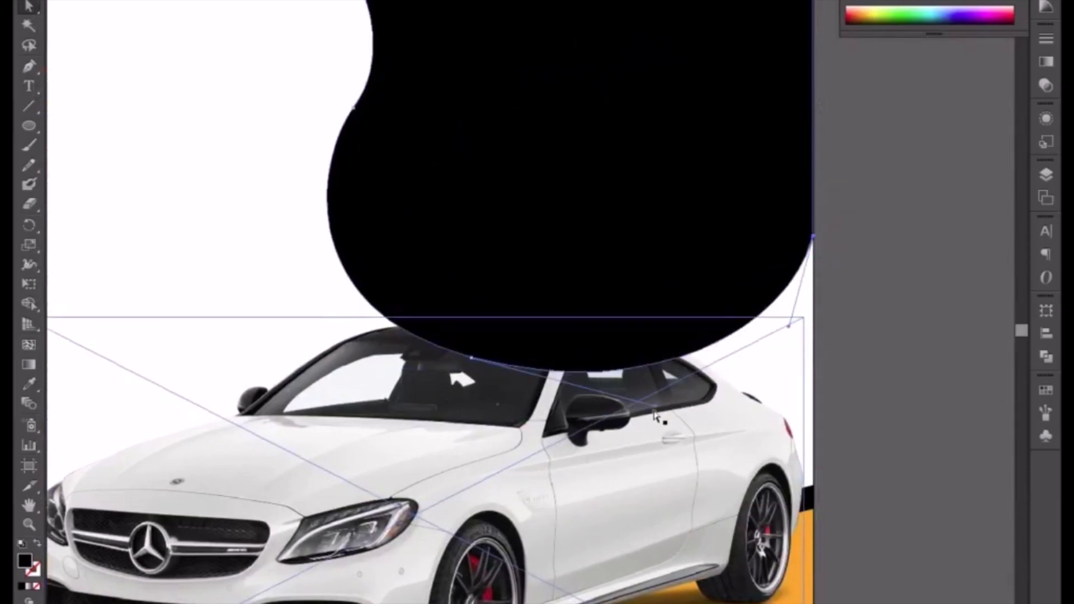
left_click_drag(656, 406, 582, 386)
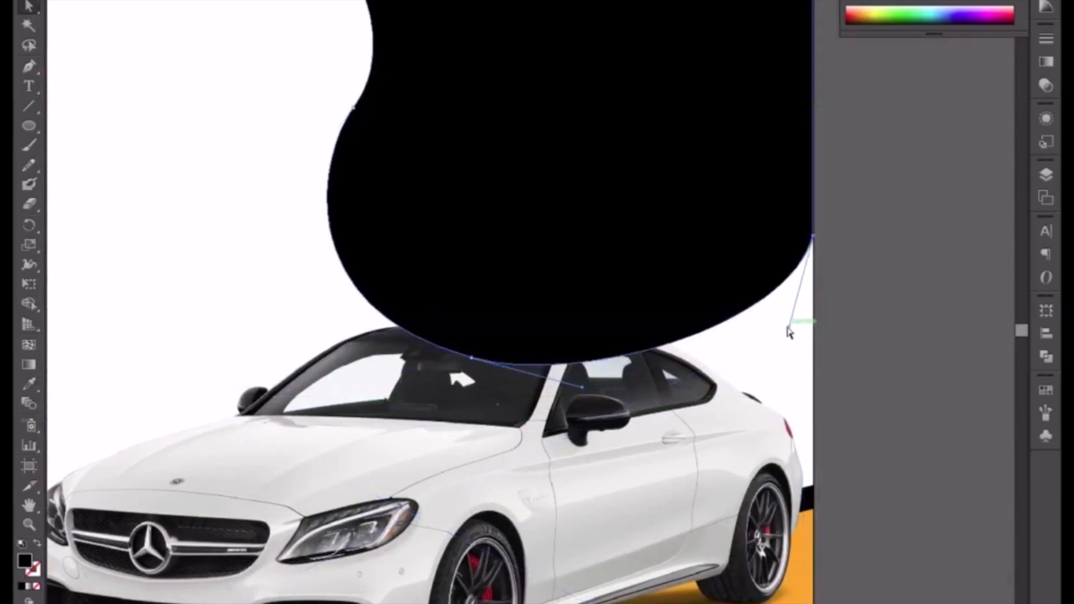
left_click_drag(788, 325, 820, 339)
key("ctrl+z")
left_click(868, 293)
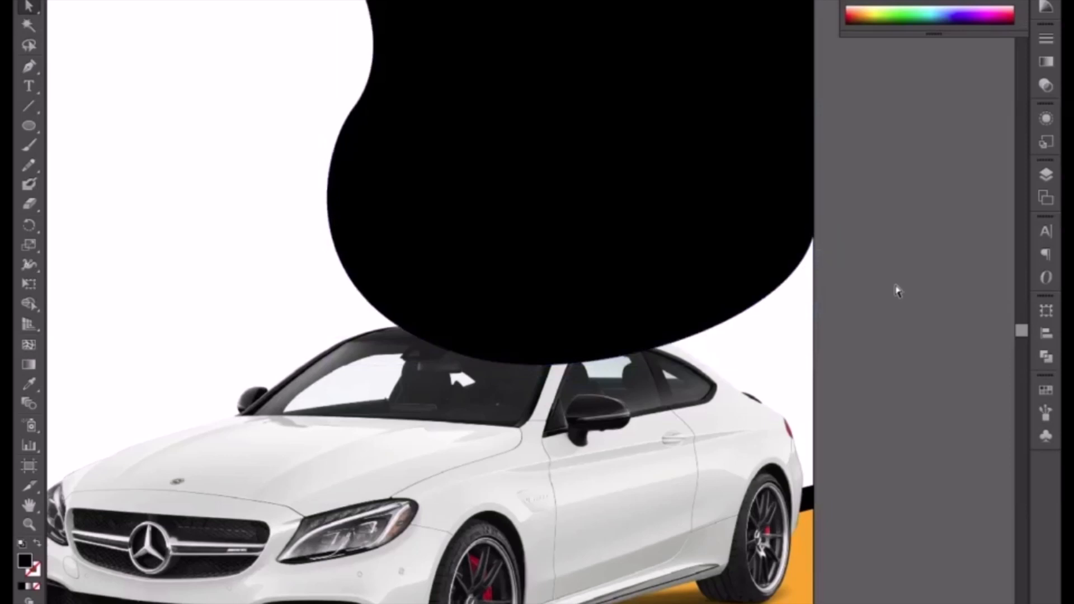
Duplicate the black corner shape with a slight offset to the left and fill the copy with the wave's orange
left_click_drag(910, 258, 700, 402)
key("ctrl+plus")
key("ctrl+plus")
key("ctrl+plus")
key("ctrl+plus")
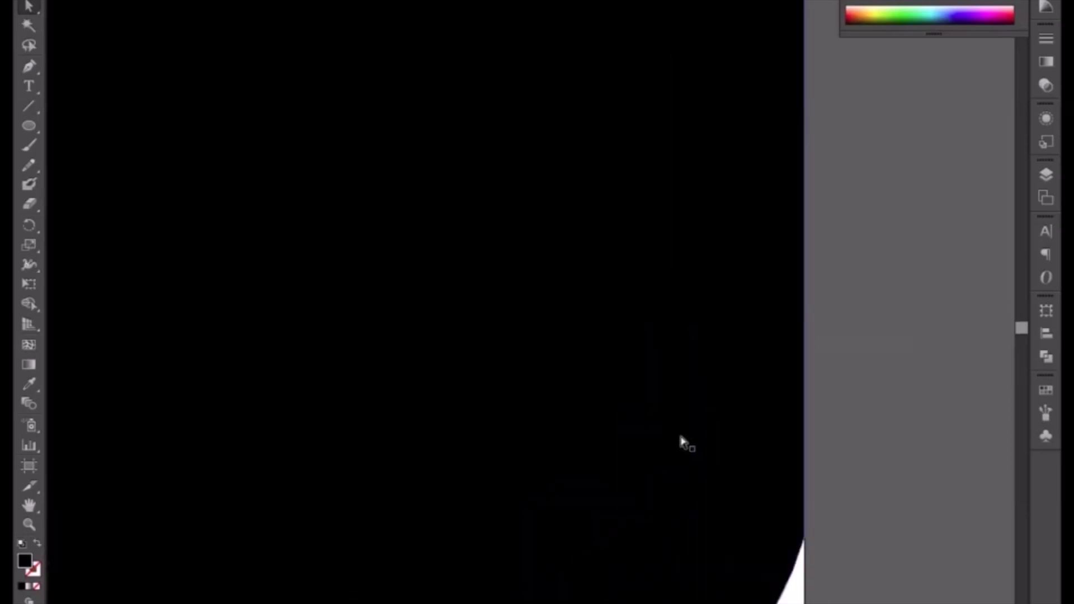
key("ctrl+plus")
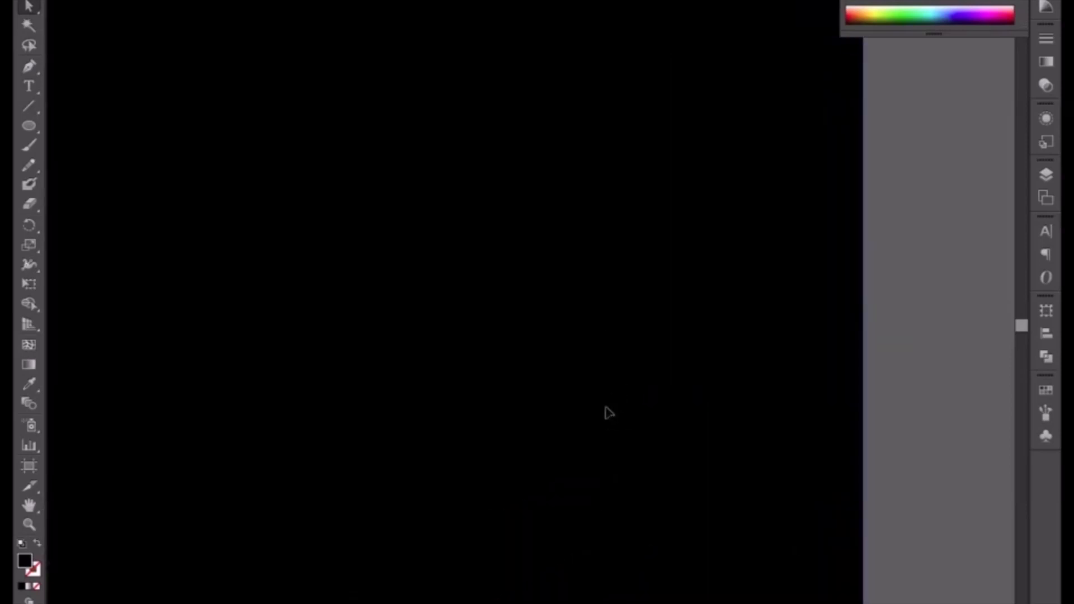
key("ctrl+minus")
key("ctrl+minus")
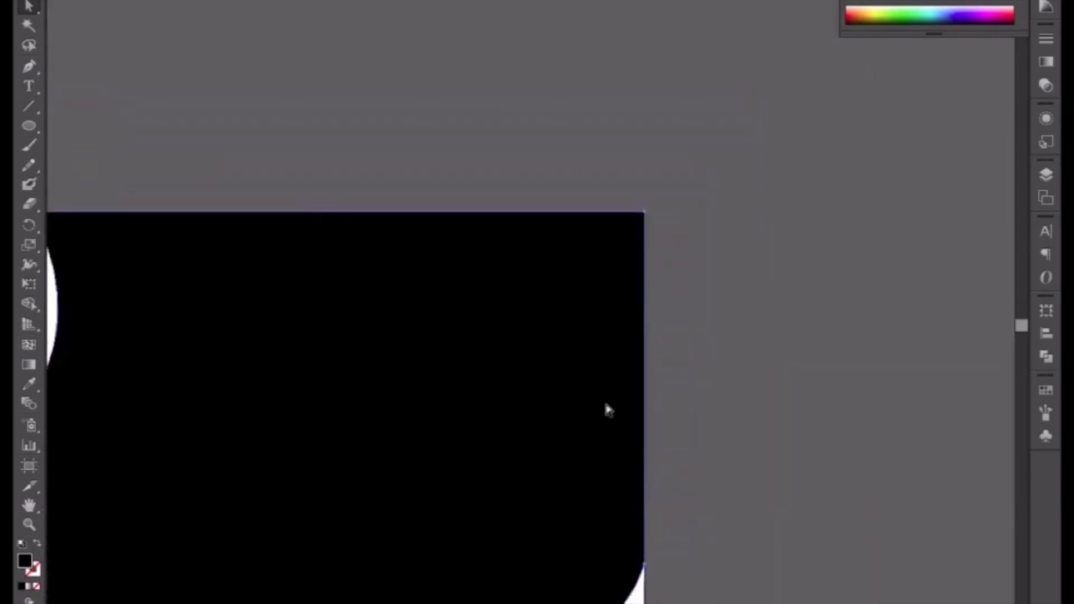
key("ctrl+minus")
key("ctrl+minus")
left_click_drag(430, 457, 524, 376)
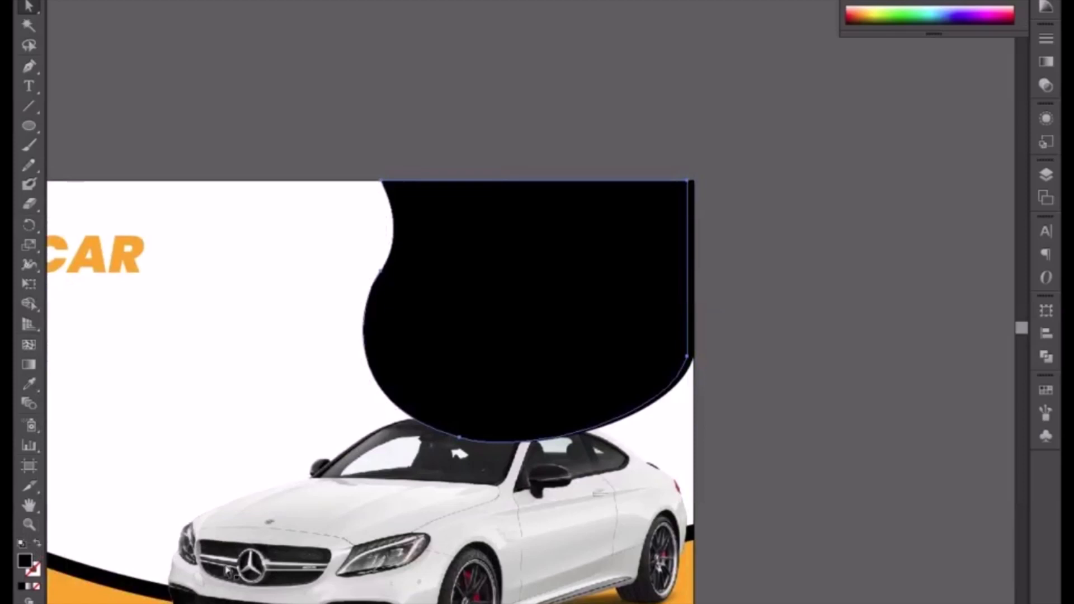
left_click(29, 384)
left_click(76, 592)
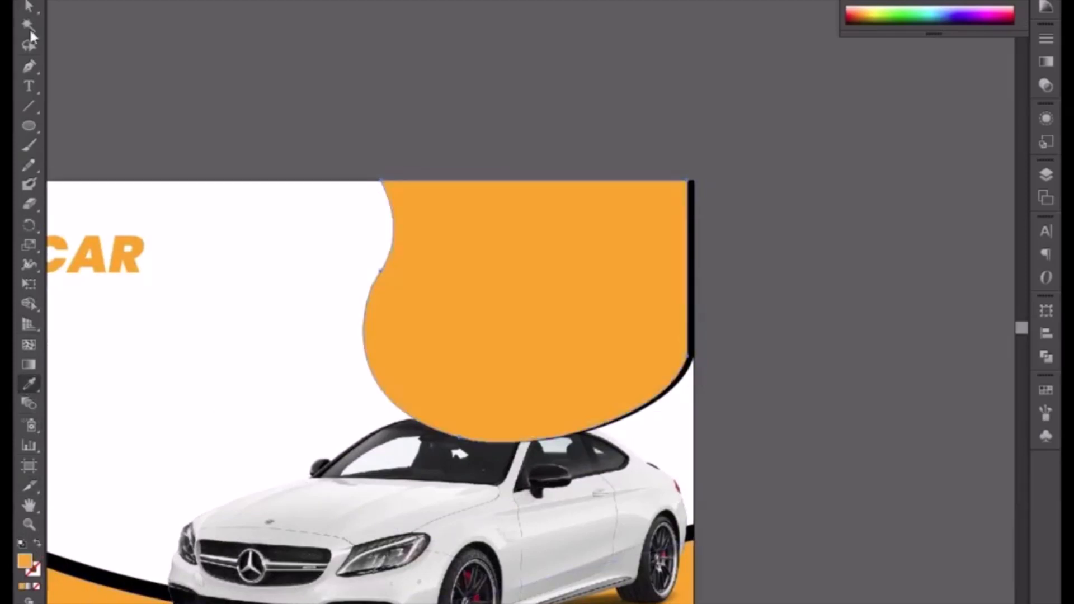
Send the orange copy to the back behind the black corner shape and nudge it left to widen its visible edge
key("v")
right_click(444, 308)
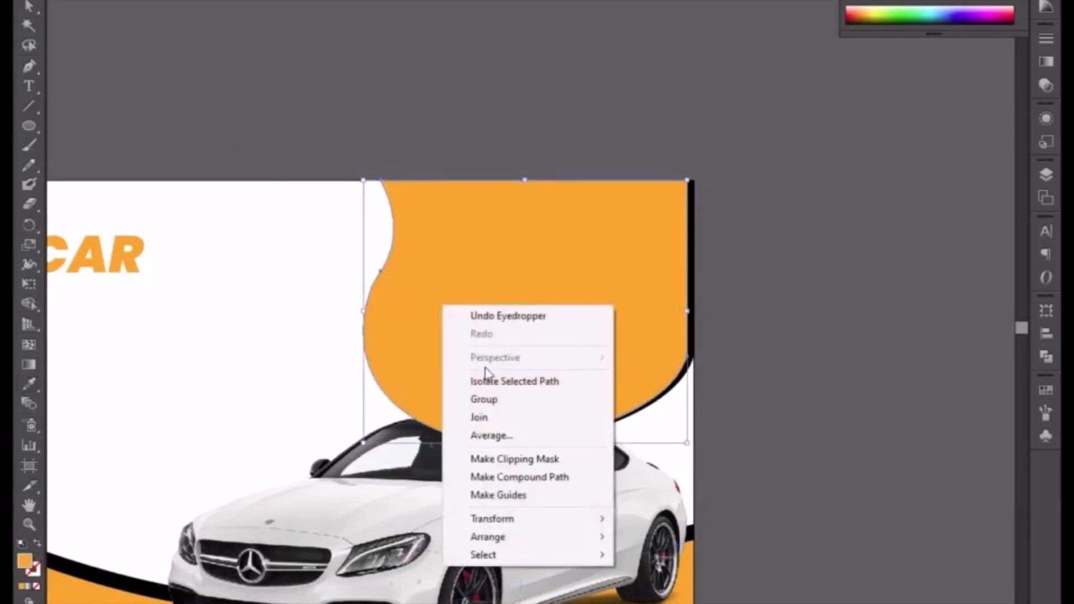
mouse_move(496, 537)
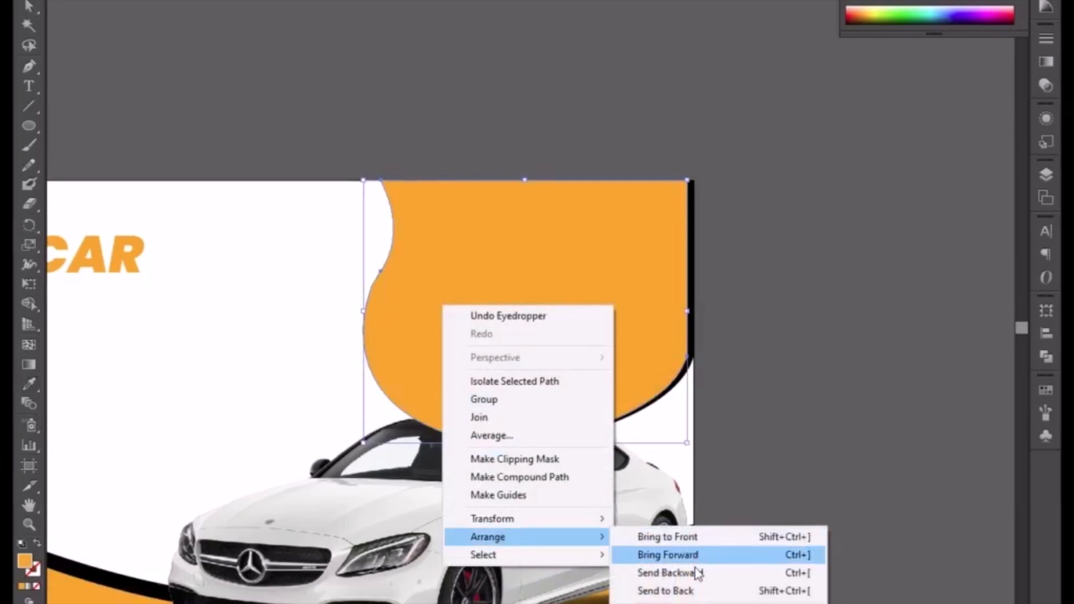
left_click(698, 592)
left_click_drag(345, 238, 430, 297)
left_click(441, 120)
left_click(395, 248)
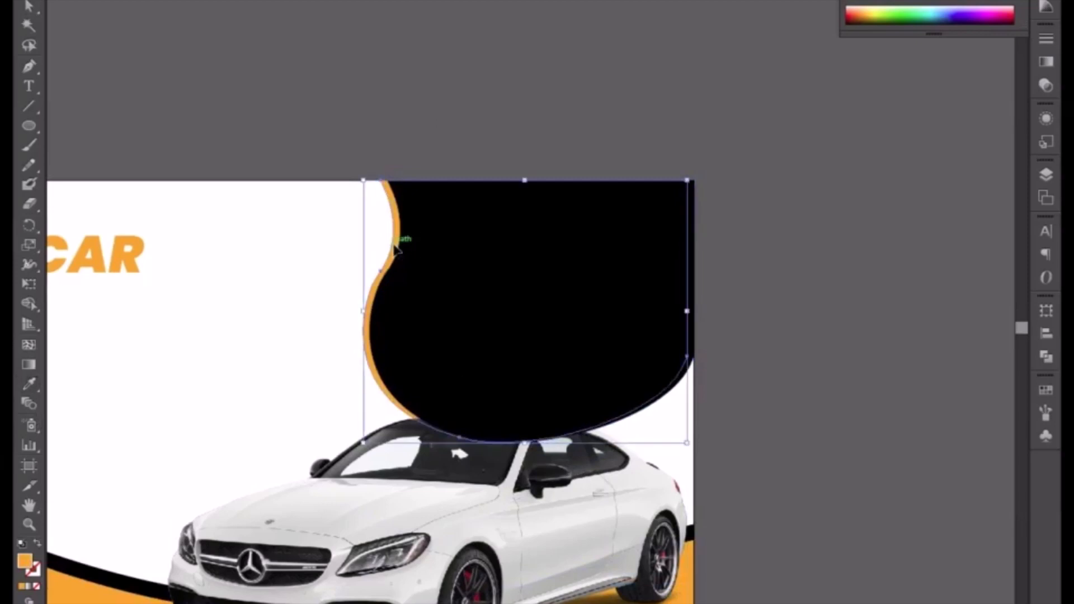
key("Left")
key("Left")
key("Left")
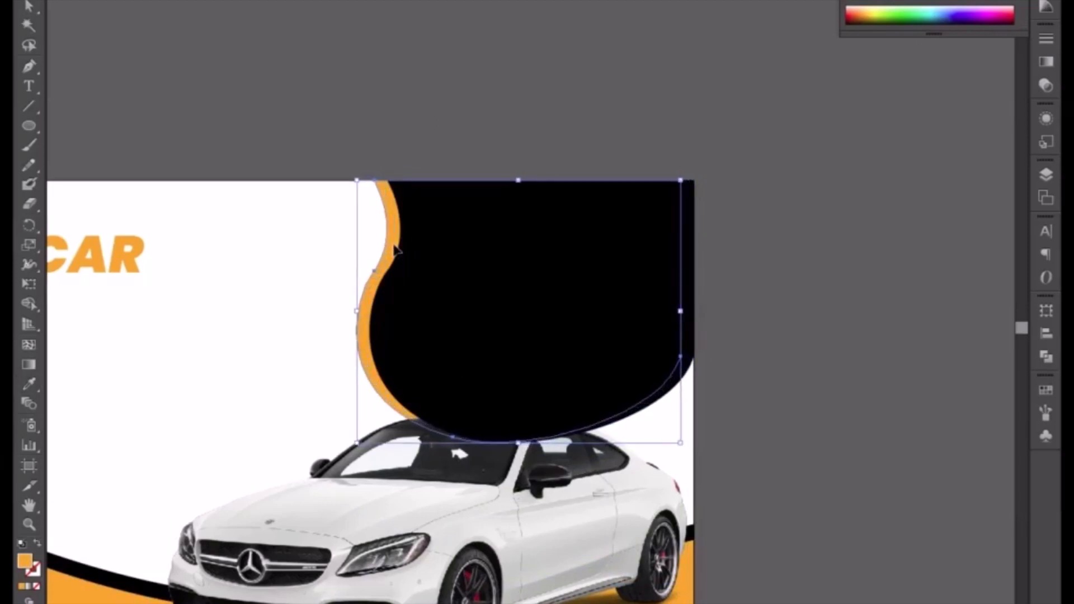
left_click(475, 124)
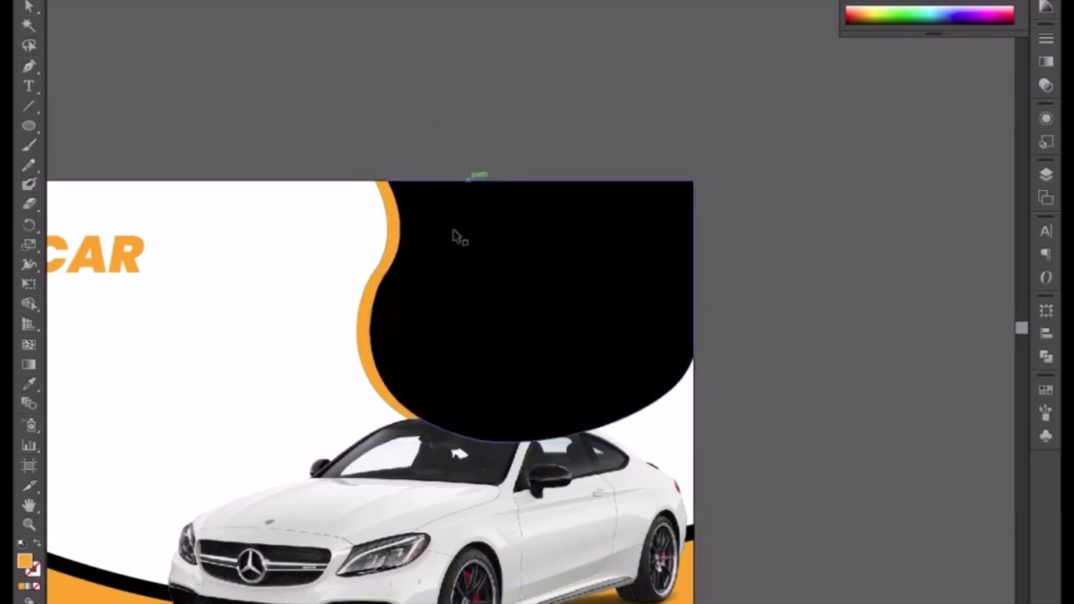
Adjust both direction handles at the waist anchor on the black corner shape's left side to reshape its curve
key("a")
left_click(389, 275)
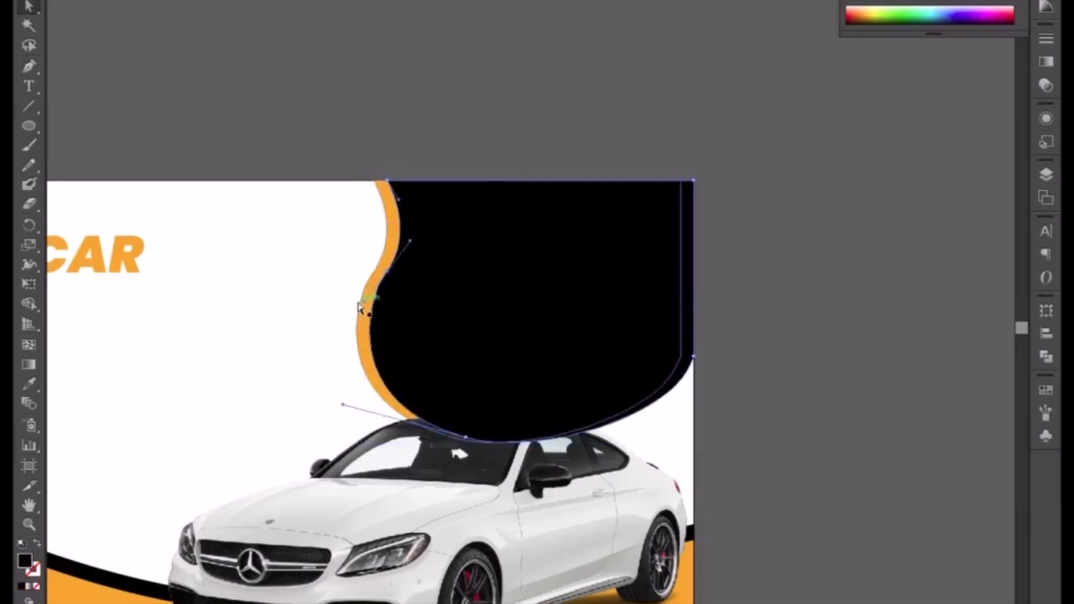
left_click_drag(364, 301, 362, 312)
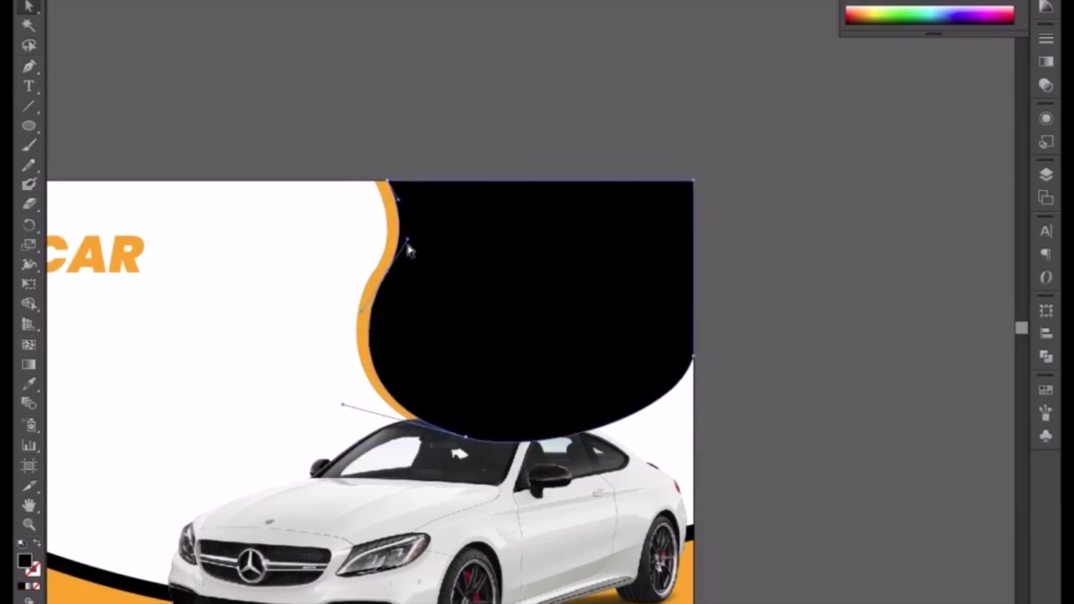
left_click_drag(407, 240, 414, 235)
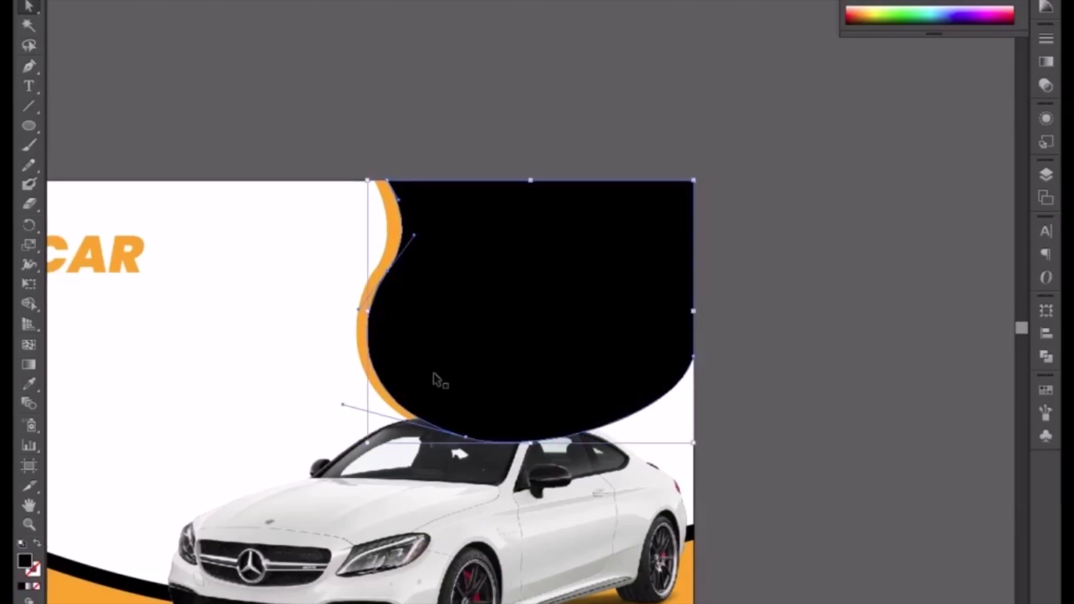
Delete the orange copy behind the black corner shape
key("ctrl+plus")
key("ctrl+plus")
left_click_drag(285, 376, 410, 358)
left_click(348, 207)
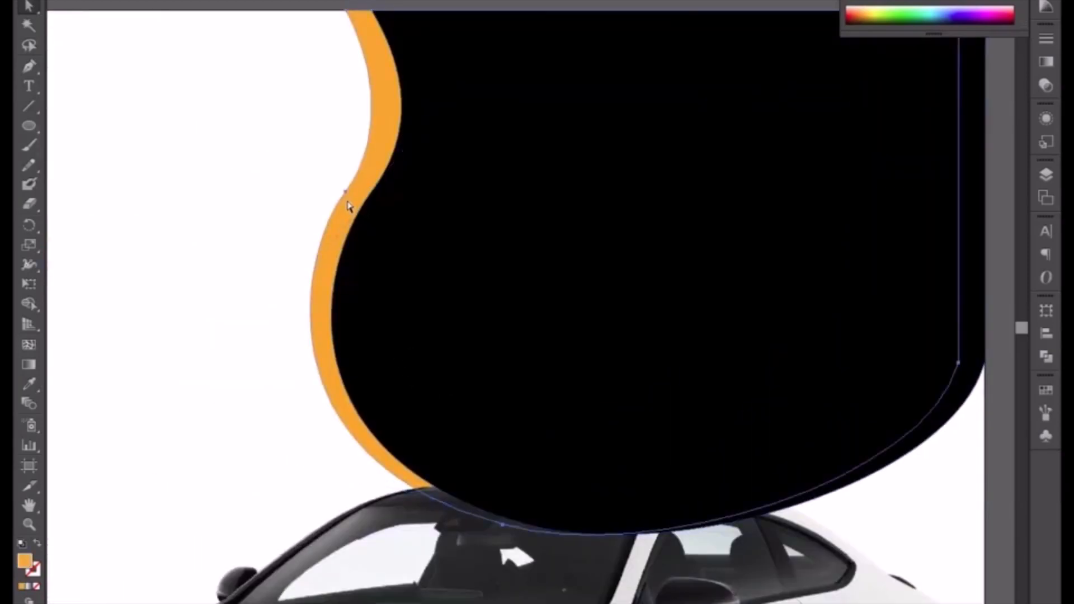
key("Delete")
Refine the black corner shape's left side by extending the lower handle of its waist anchor slightly downward
left_click(465, 249)
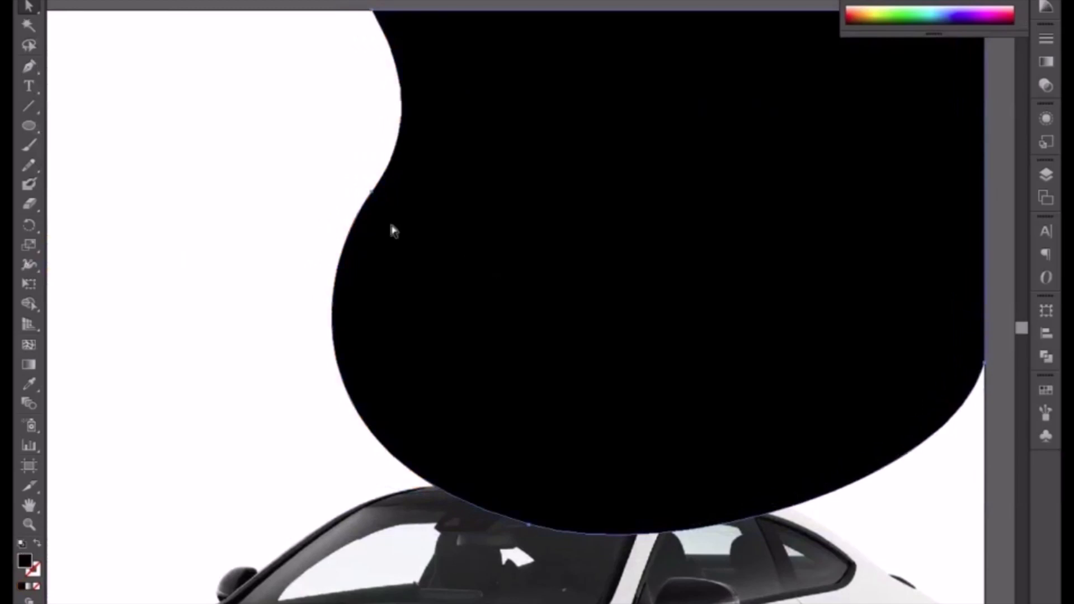
left_click(370, 191)
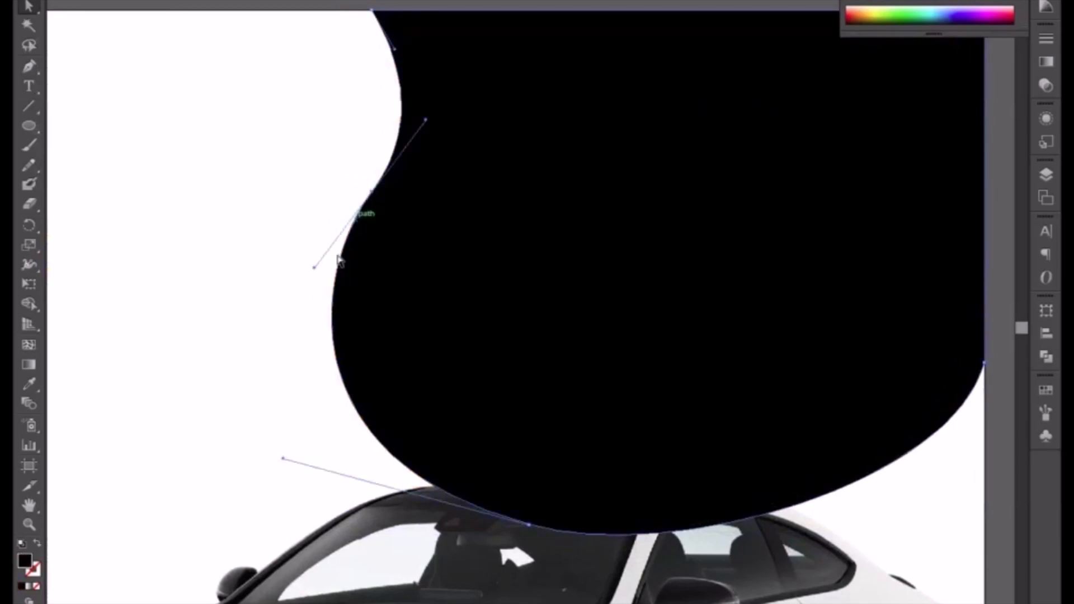
left_click_drag(314, 269, 310, 283)
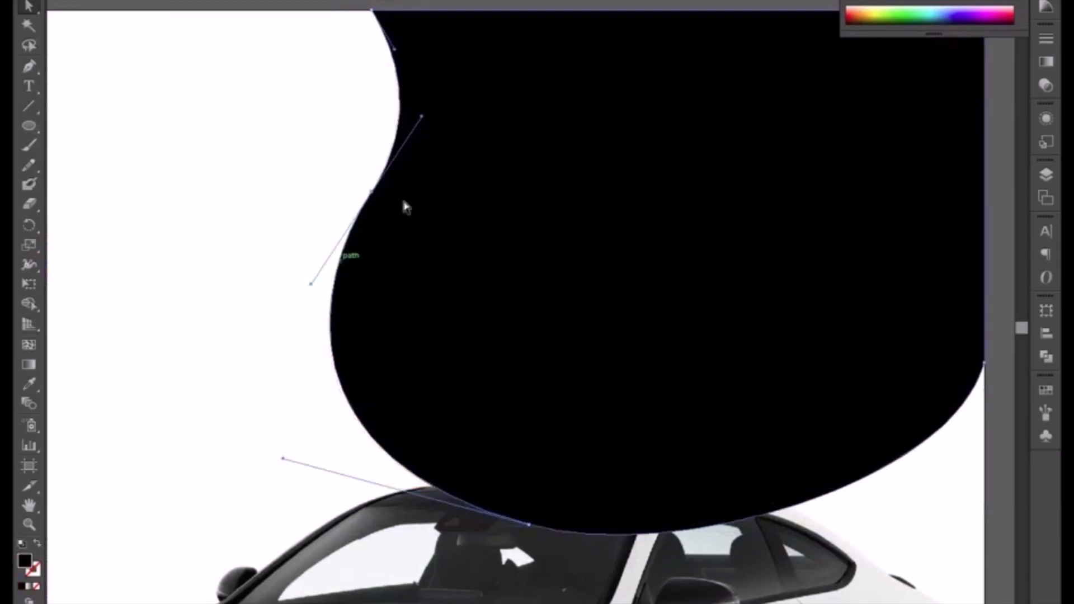
left_click(493, 267)
Duplicate the reshaped black corner shape slightly to the left and match the copy's fill to the orange wave
key("a")
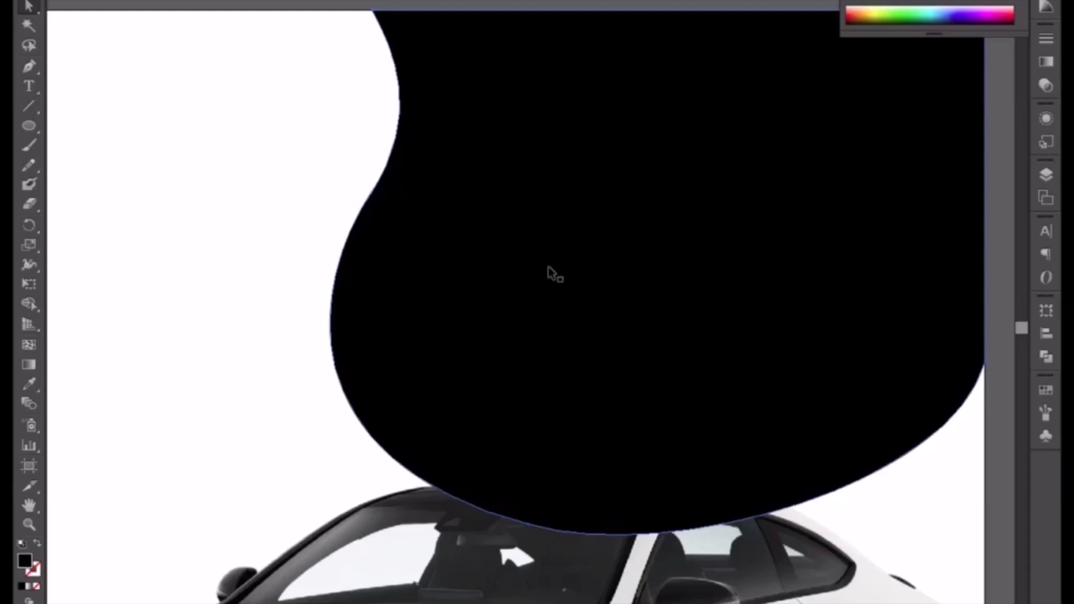
left_click_drag(555, 276, 534, 277)
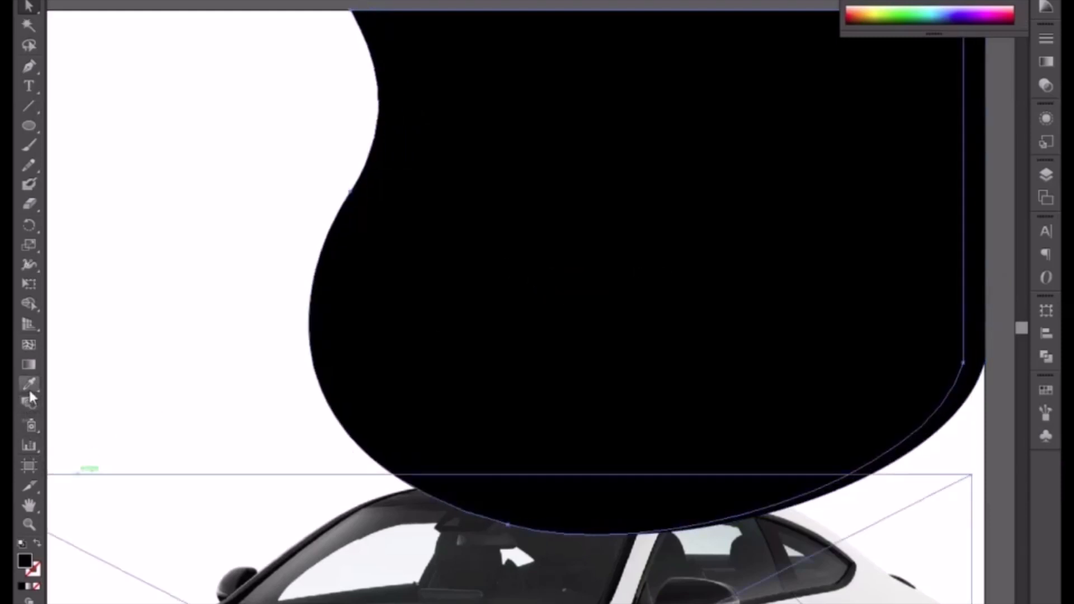
key("ctrl+minus")
key("ctrl+minus")
key("ctrl+minus")
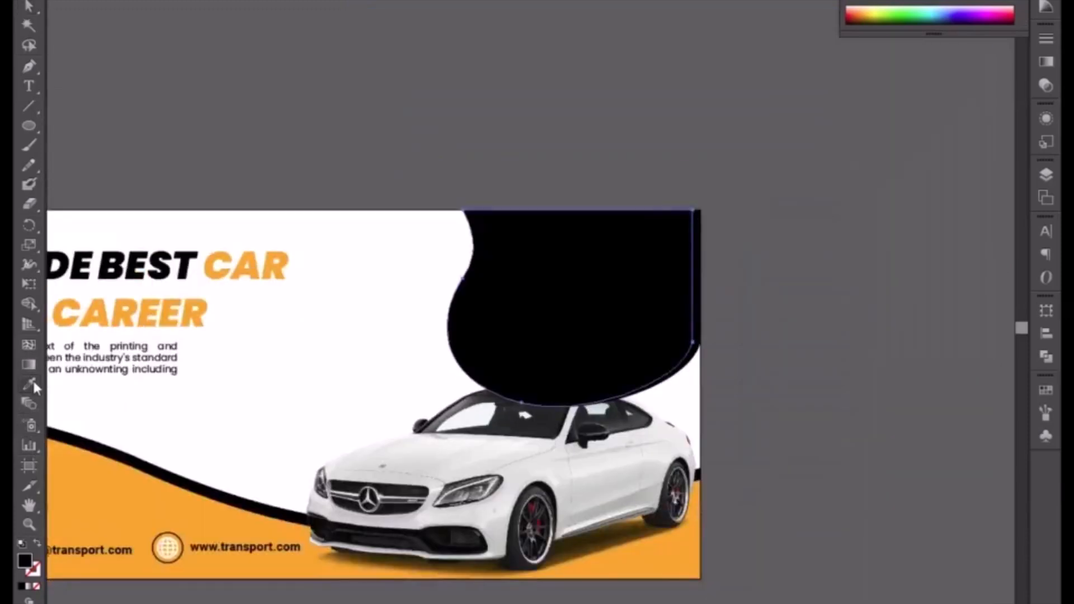
left_click(30, 384)
left_click(134, 504)
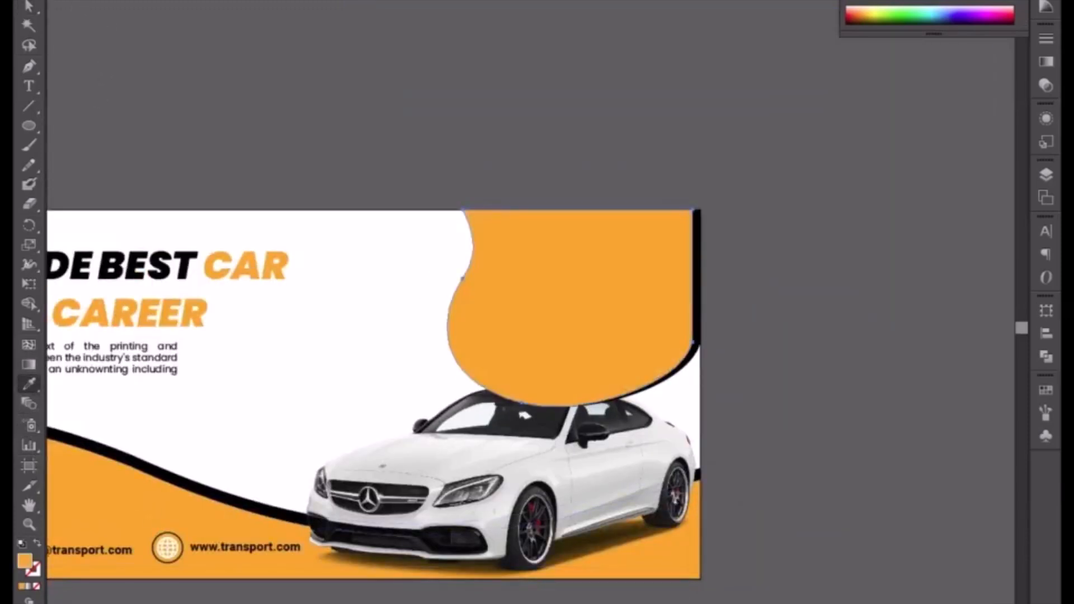
Send the new orange corner copy to the back so it edges the black shape's left side
key("v")
right_click(518, 269)
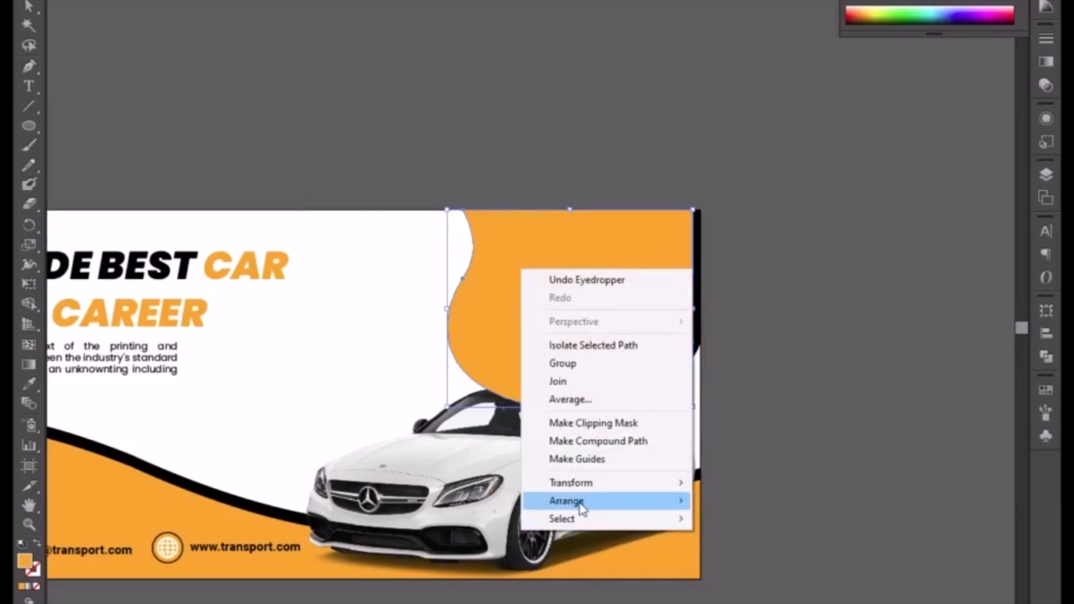
left_click(757, 554)
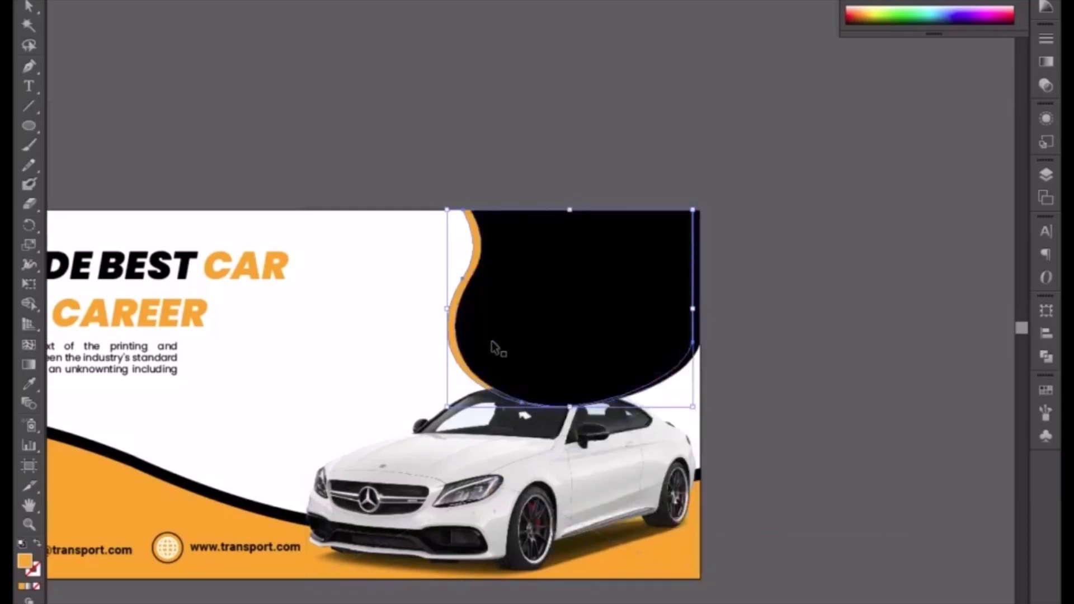
Bring the car photo to the front, above the black and orange corner shapes
left_click(501, 498)
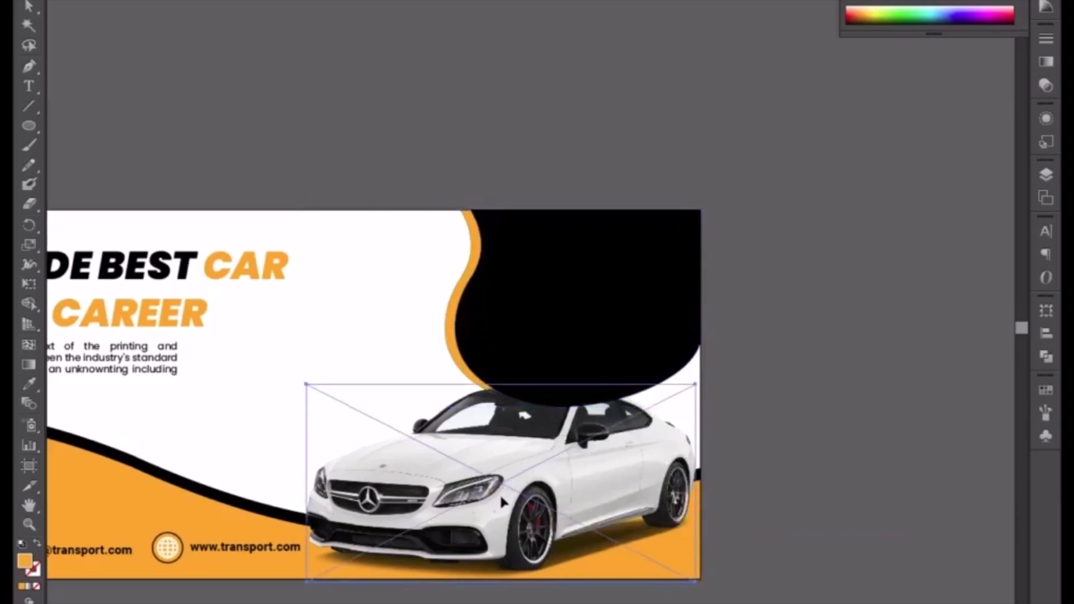
right_click(502, 502)
mouse_move(532, 589)
left_click(719, 593)
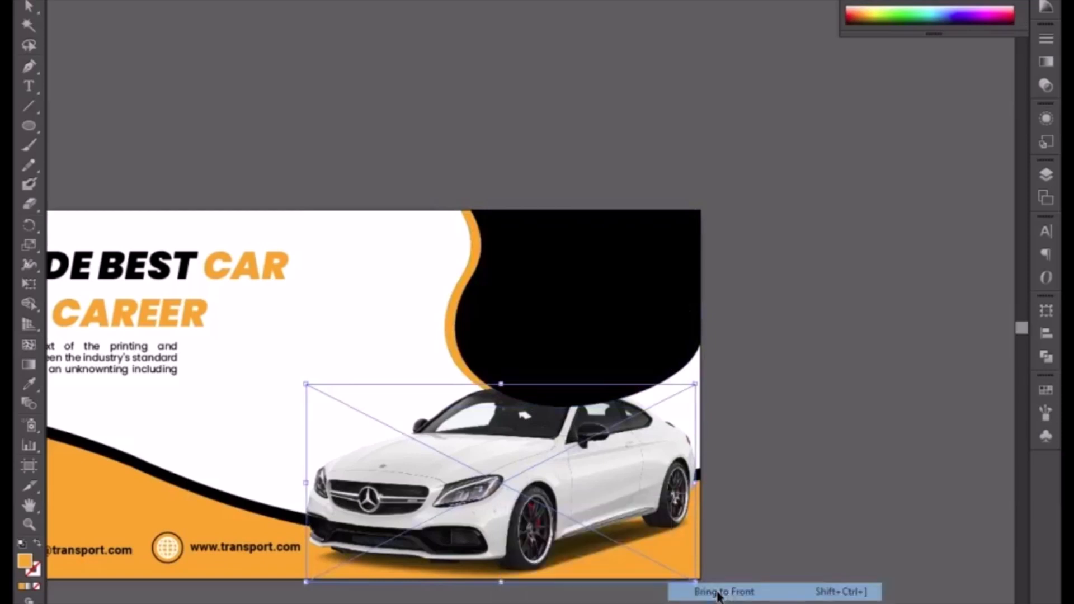
left_click(800, 488)
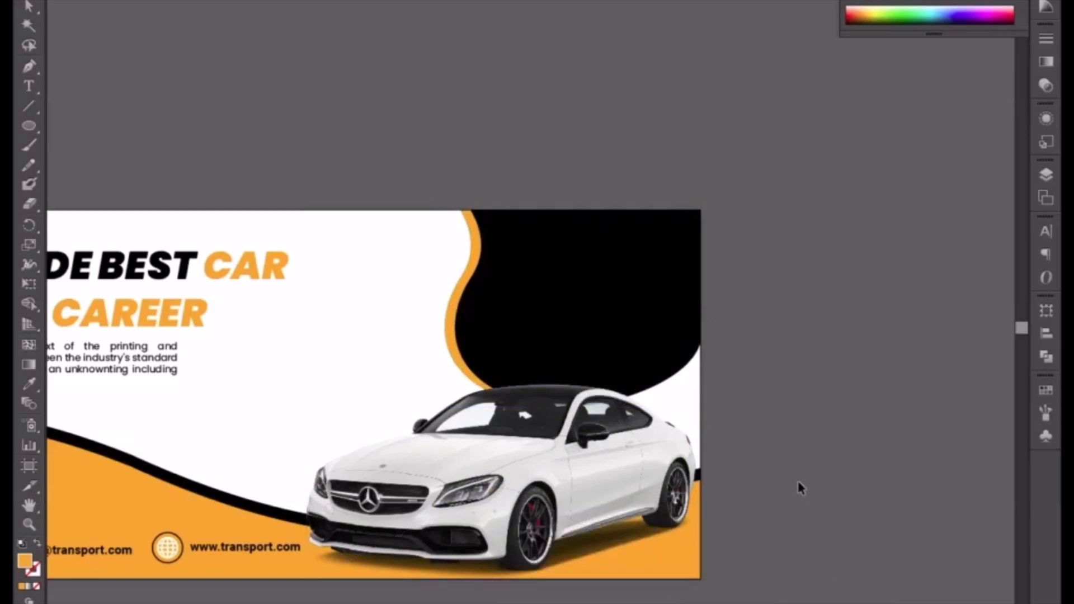
left_click_drag(249, 299, 636, 228)
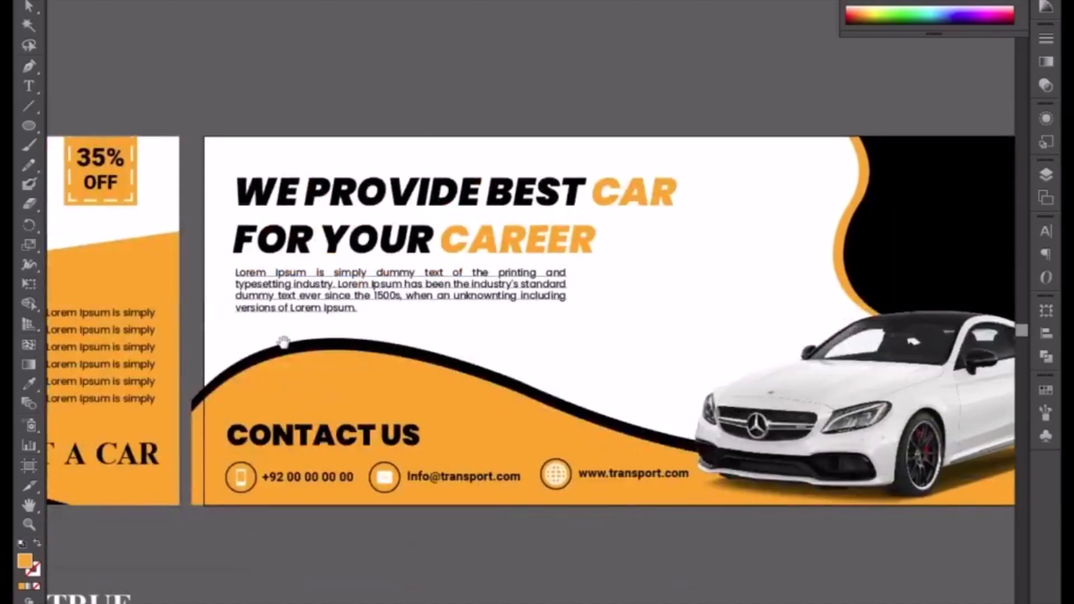
left_click_drag(284, 343, 512, 303)
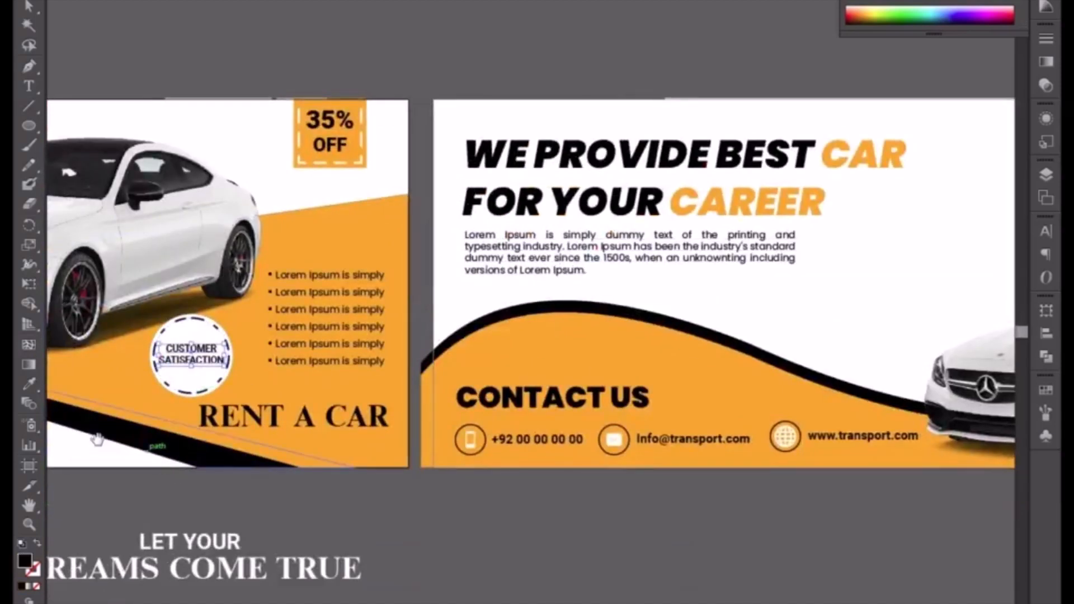
Copy the CUSTOMER SATISFACTION badge from the first banner onto the white area beside the car in the second banner
left_click_drag(170, 402, 334, 392)
left_click(338, 384)
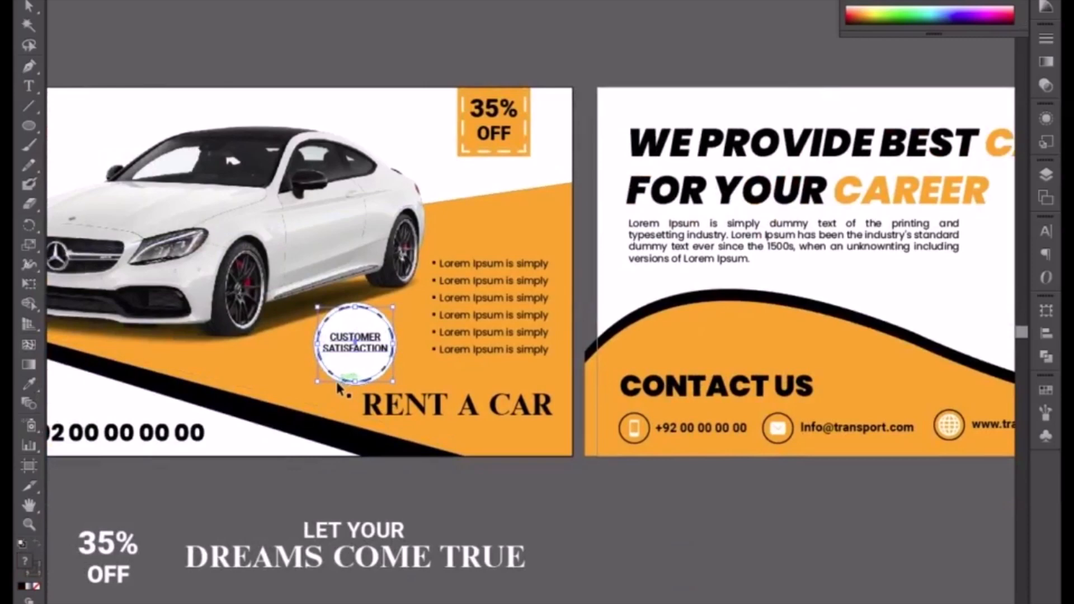
key("a")
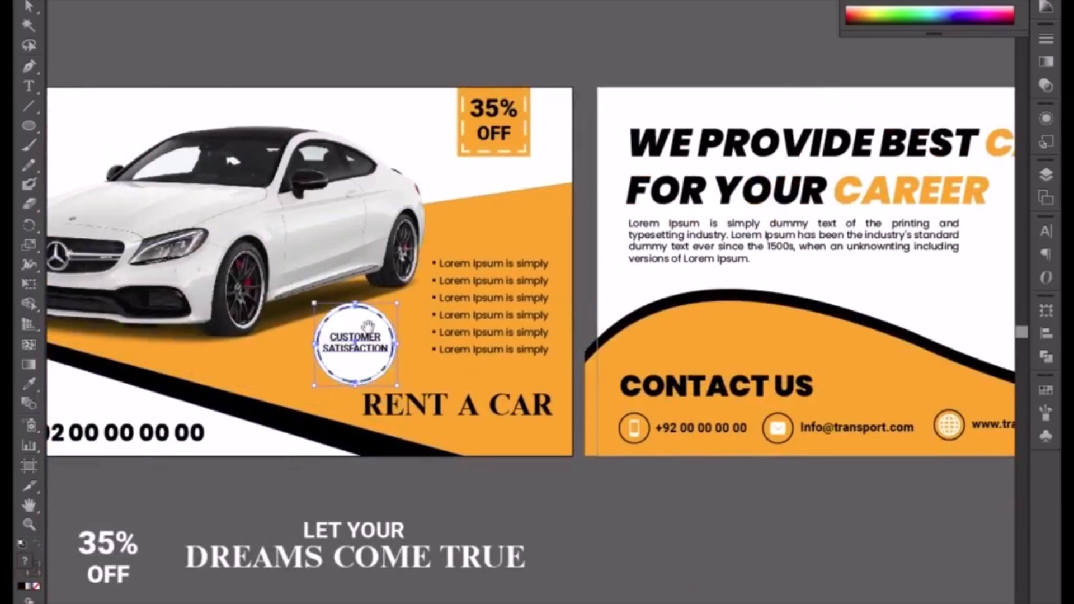
left_click_drag(365, 326, 789, 412)
key("v")
left_click(845, 415)
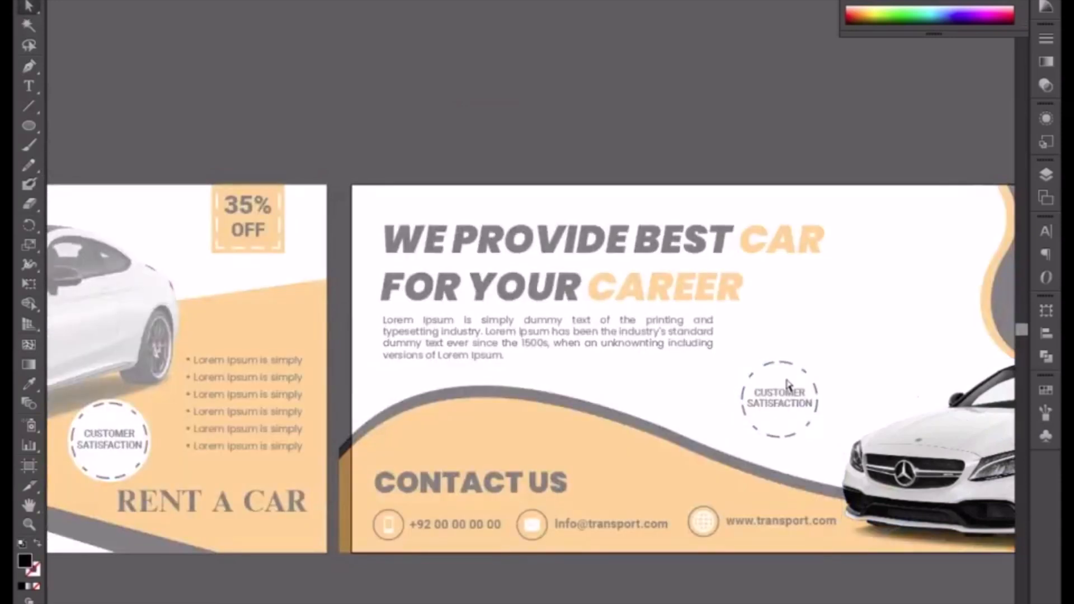
Fill the copied badge's circle with the orange sampled from the wave
left_click(778, 382)
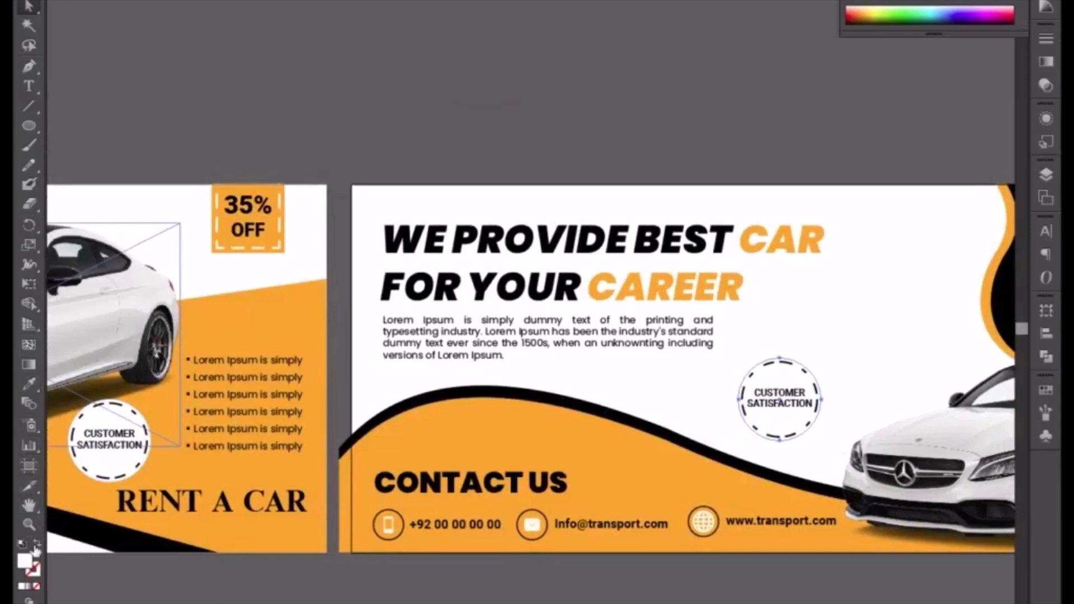
left_click(29, 384)
left_click(455, 440)
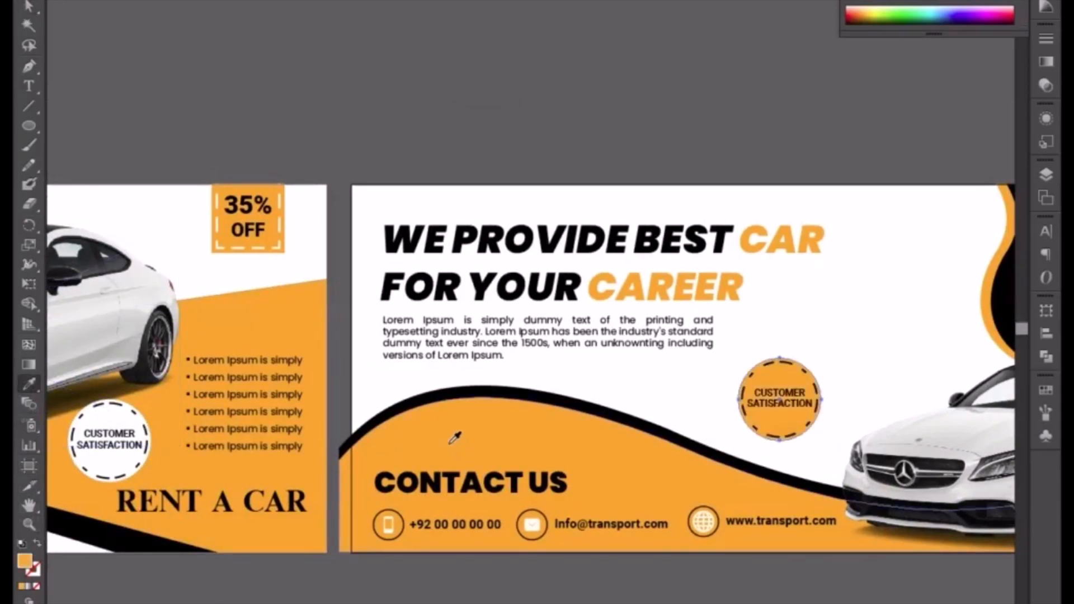
left_click(30, 6)
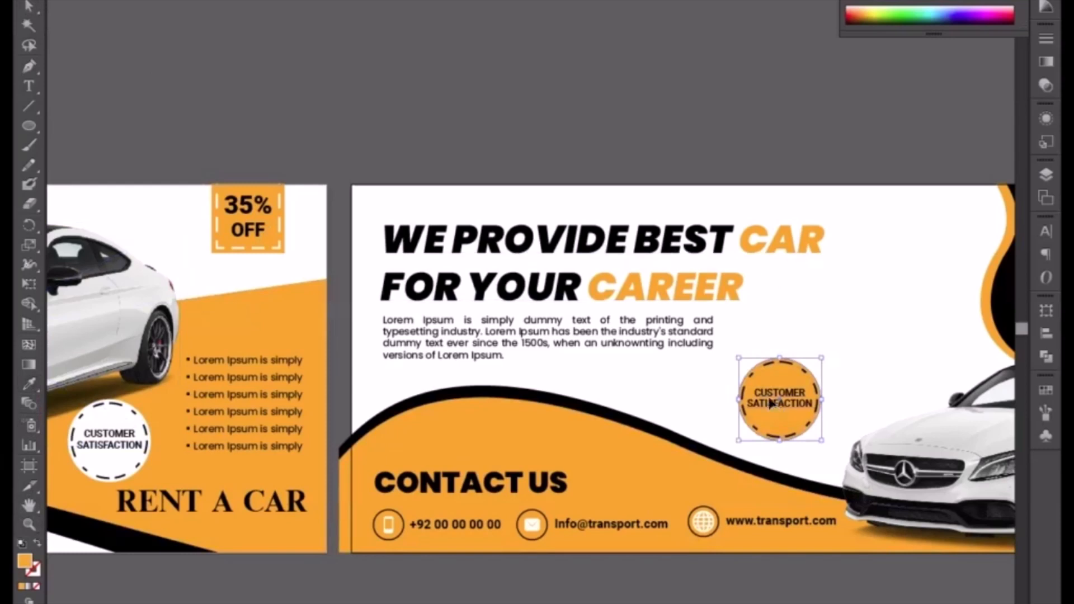
left_click(770, 409)
left_click(804, 328)
left_click_drag(803, 328, 726, 311)
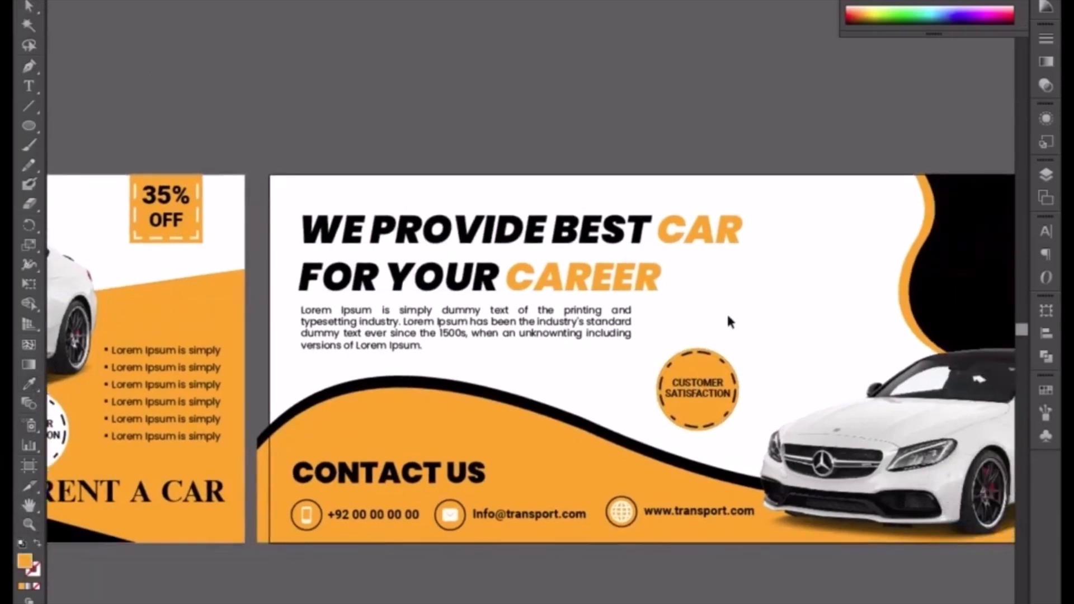
Change the CUSTOMER SATISFACTION text in the second banner's badge to white
left_click(692, 386)
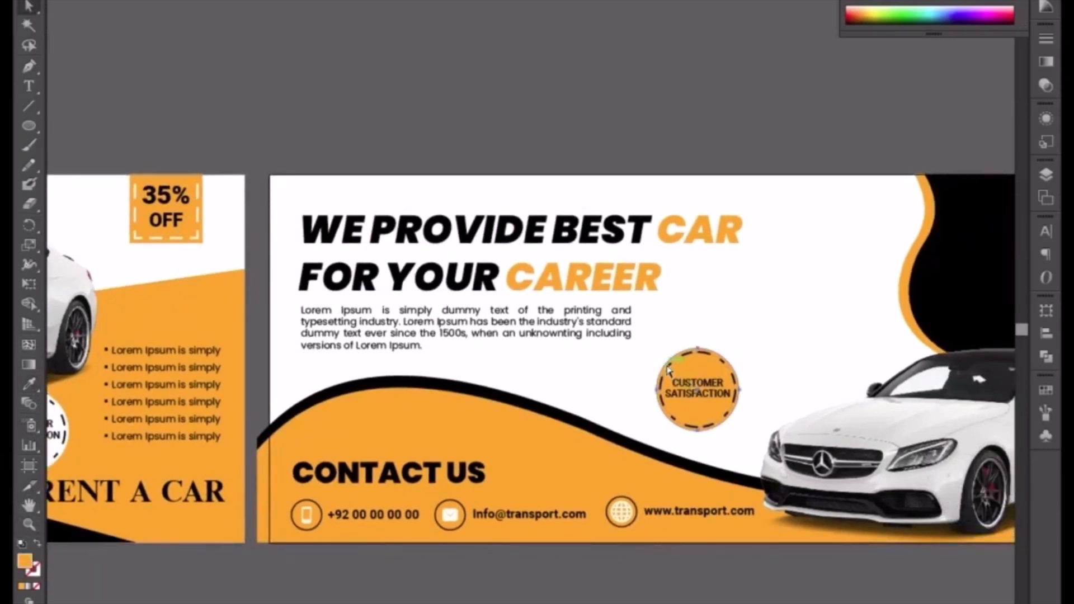
left_click(669, 371)
left_click(769, 351)
left_click(701, 400)
left_click(874, 1)
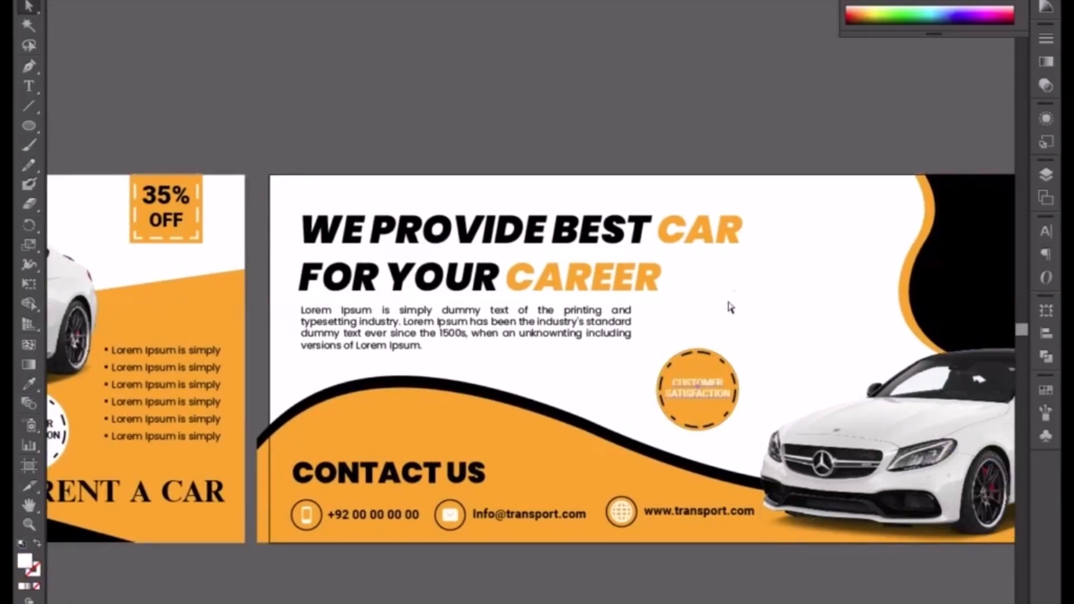
Give the dashed ring of the second banner's badge a white stroke with no fill
left_click(707, 354)
key("shift+x")
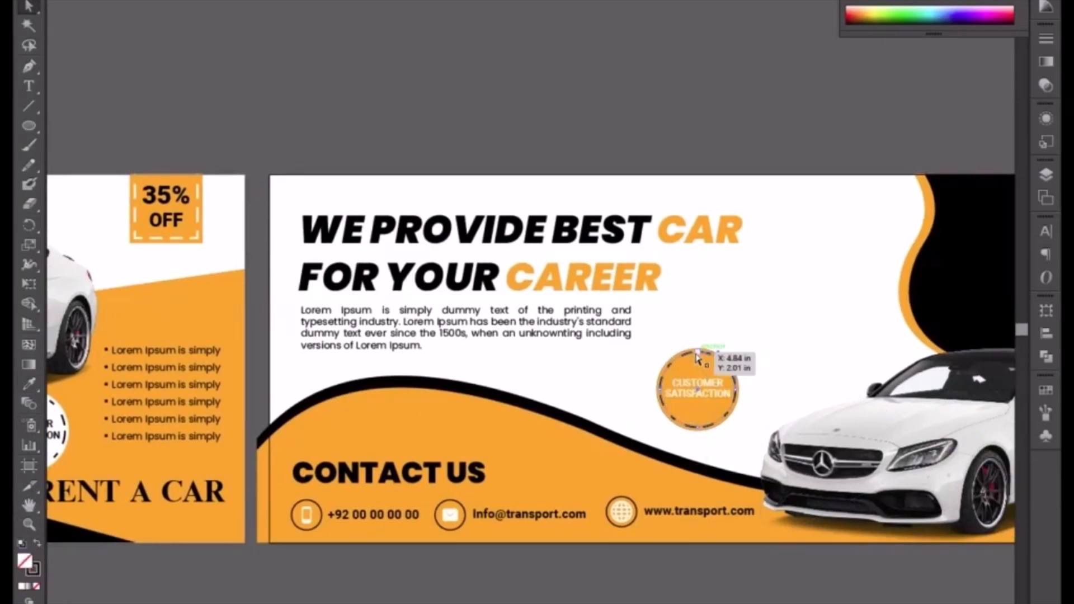
left_click(22, 586)
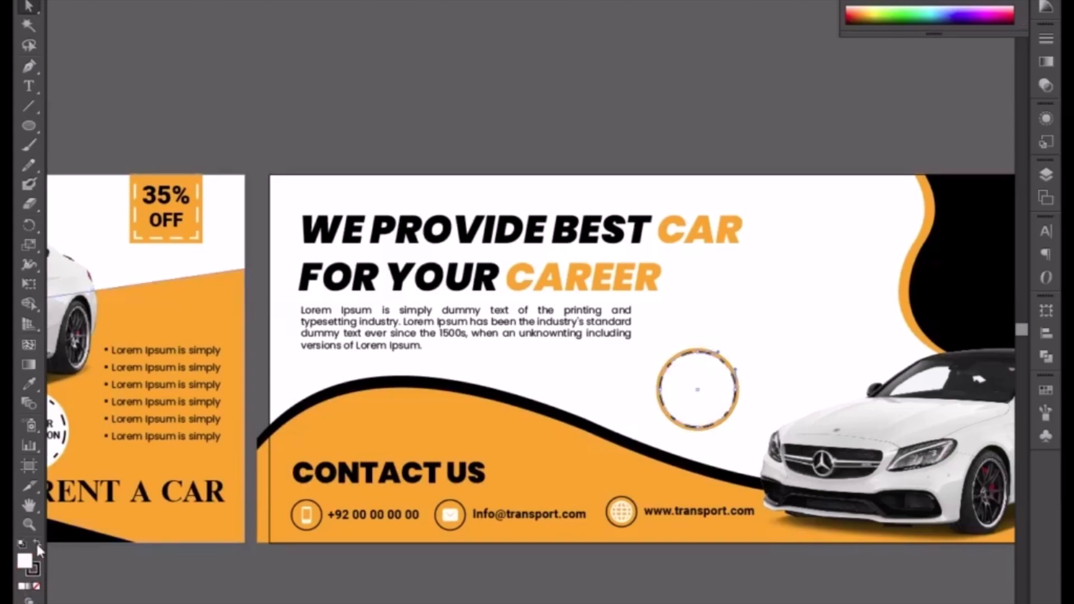
left_click(37, 541)
left_click(36, 587)
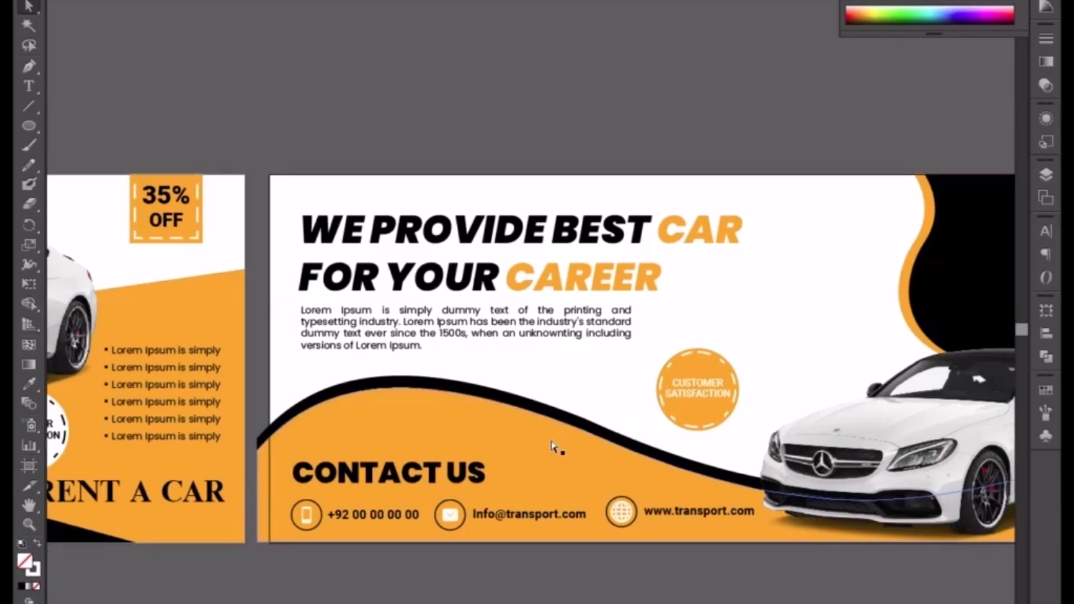
left_click_drag(619, 380, 678, 419)
left_click(760, 364)
Place the photo of the convertible with wind turbines and scale it down over the lower part of the second banner
left_click_drag(749, 373, 656, 333)
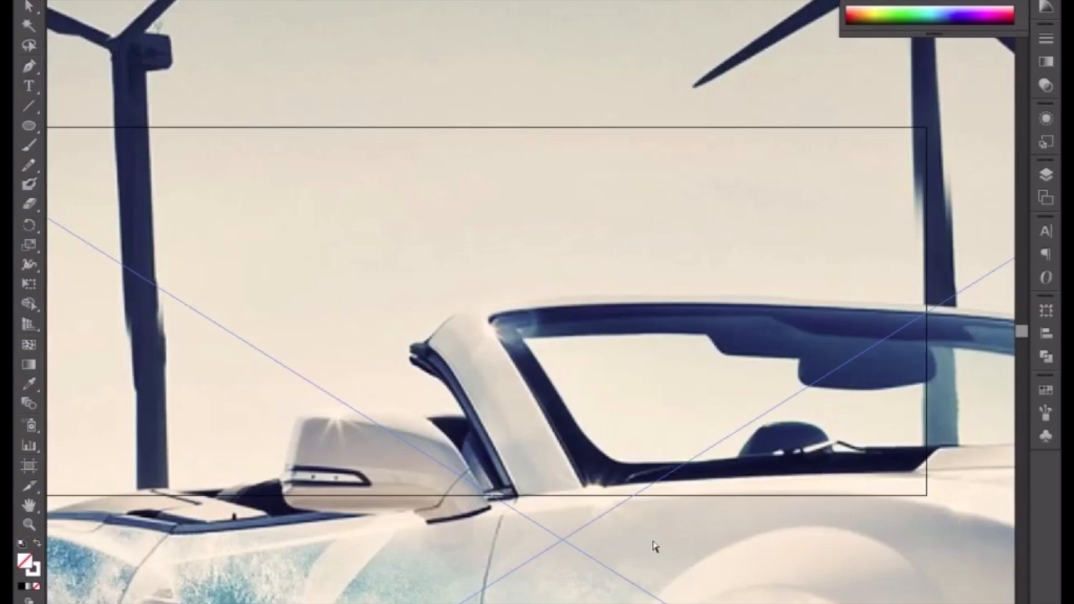
key("ctrl+minus")
key("ctrl+minus")
key("ctrl+minus")
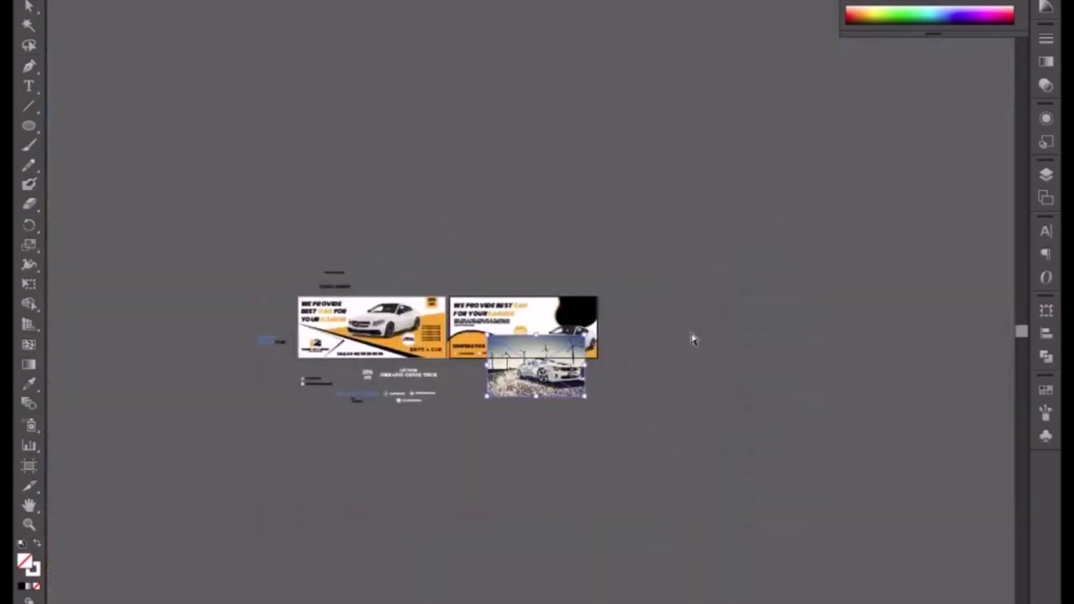
key("ctrl+equal")
key("ctrl+equal")
key("ctrl+equal")
key("ctrl+equal")
key("ctrl+equal")
left_click_drag(588, 474, 444, 364)
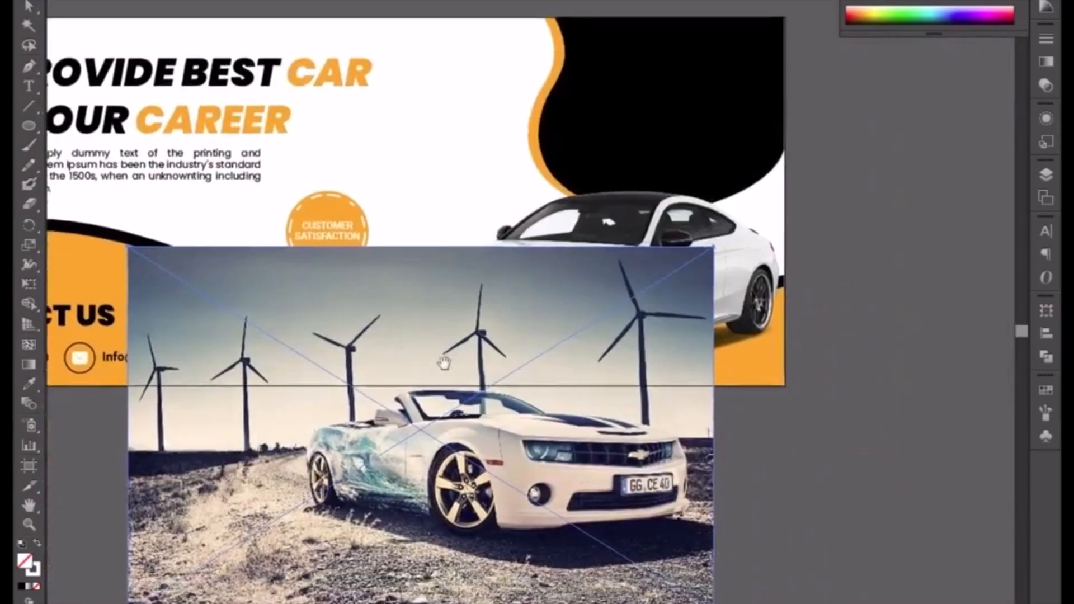
Reflect the convertible photo across the vertical axis so the car faces the other way
right_click(501, 411)
left_click(843, 374)
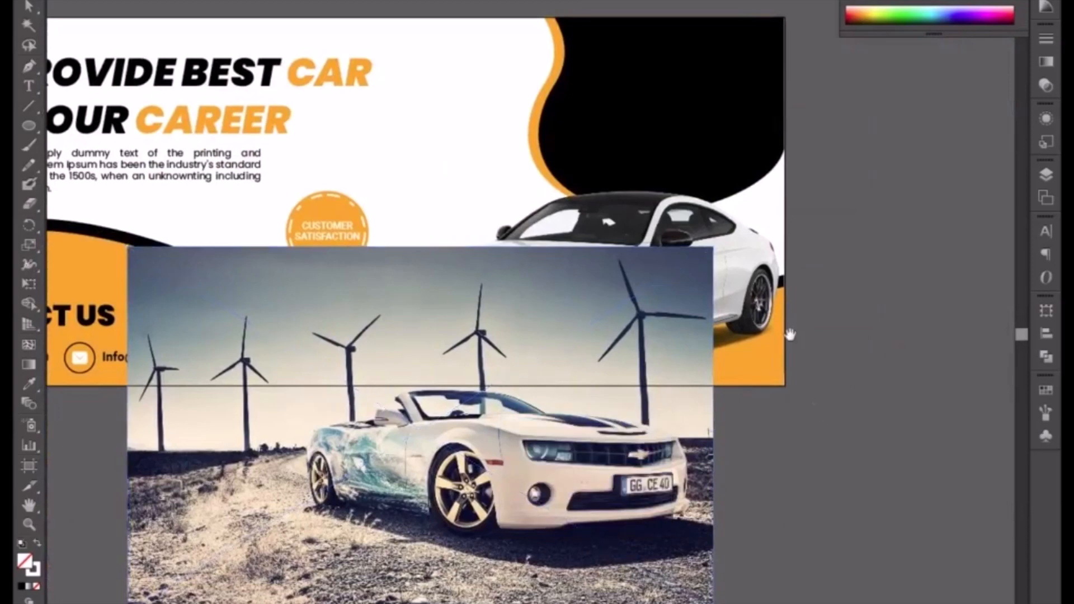
left_click_drag(786, 334, 772, 433)
right_click(532, 531)
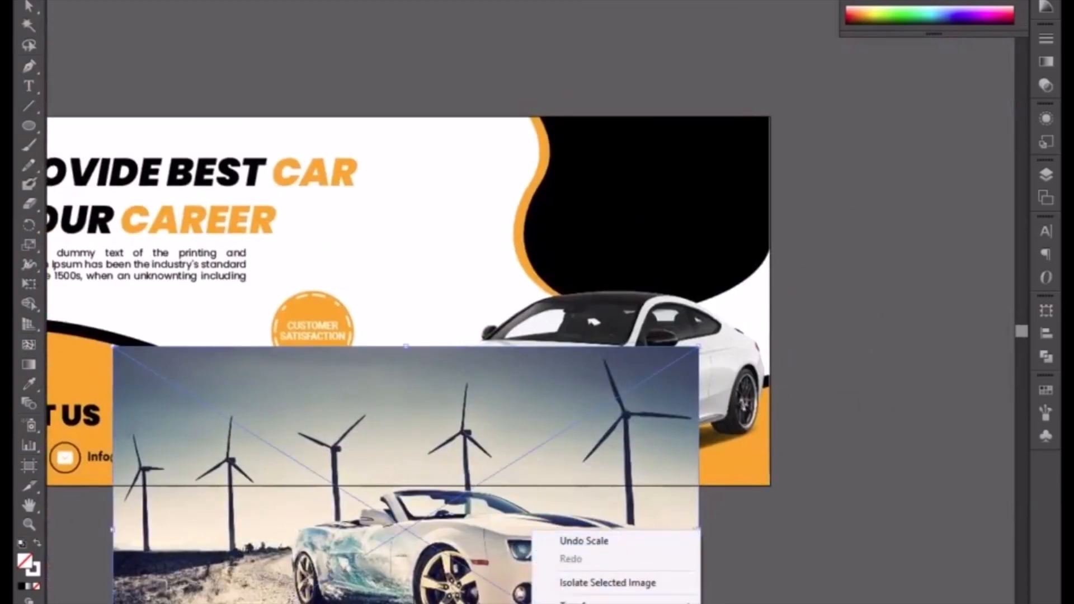
mouse_move(615, 601)
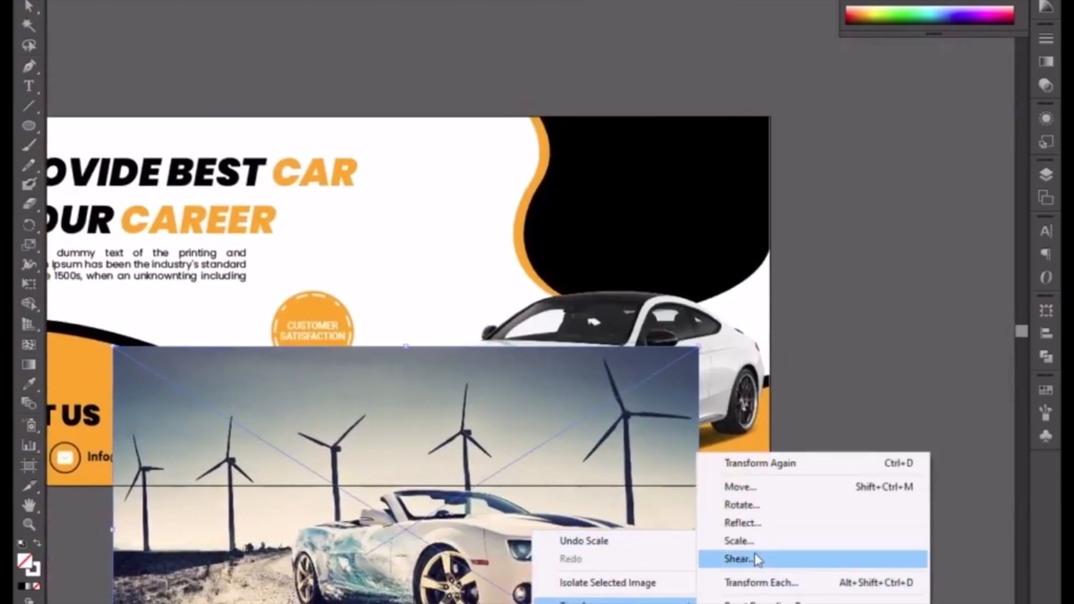
left_click(757, 527)
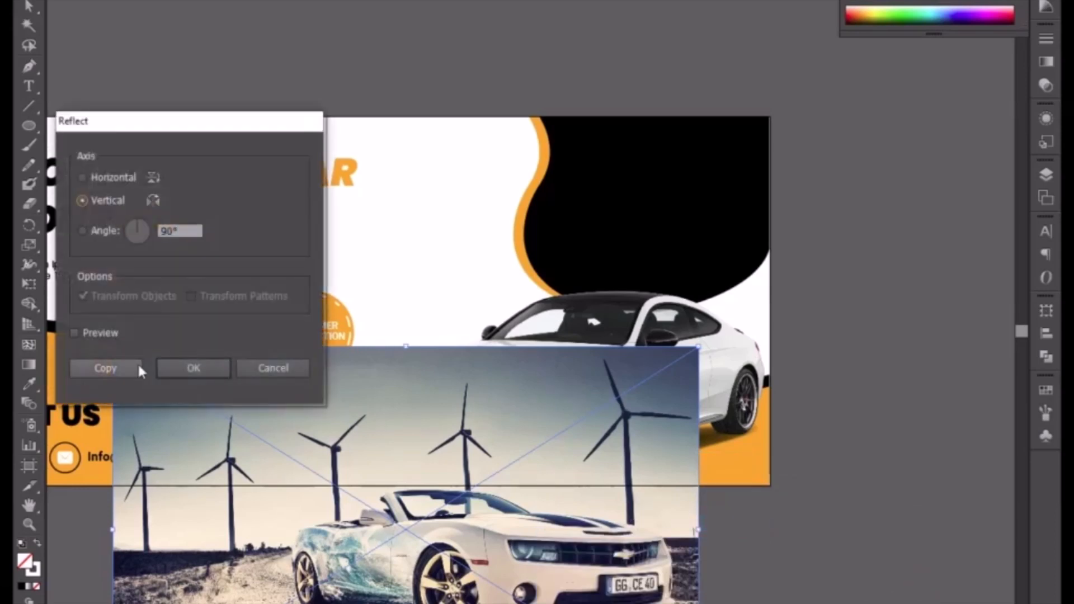
left_click(90, 332)
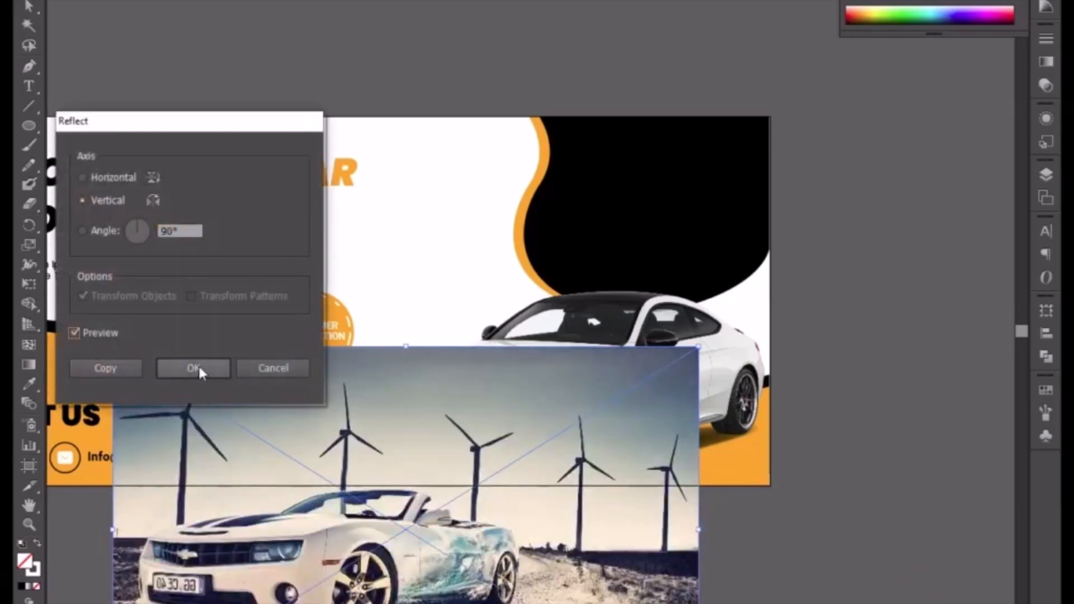
left_click(193, 368)
Scale the mirrored convertible photo down and position it so it covers the black corner shape
left_click_drag(403, 602, 620, 378)
left_click_drag(912, 451, 883, 382)
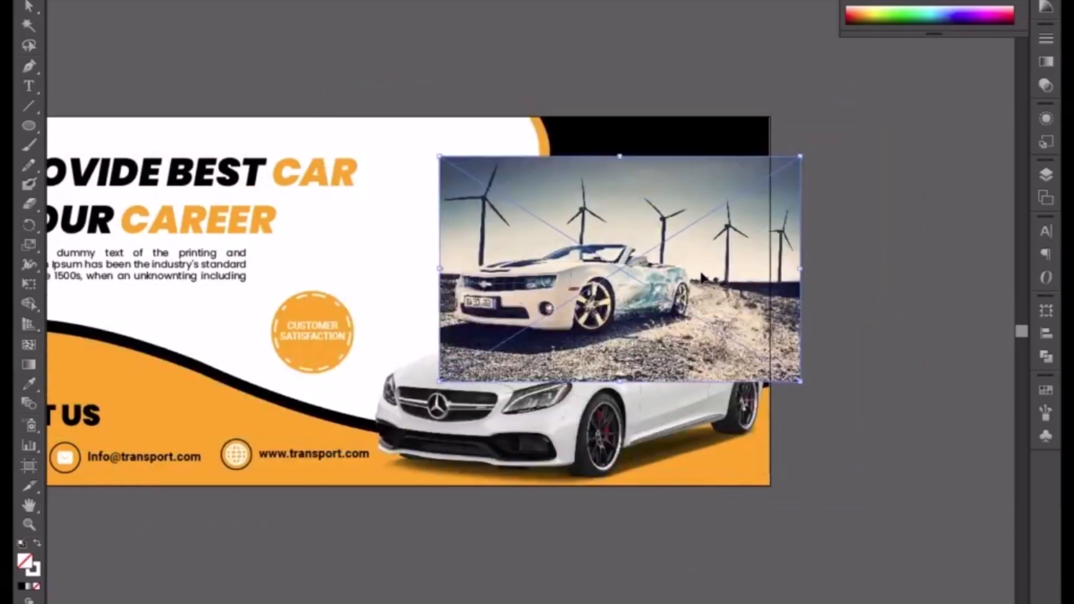
left_click_drag(722, 310, 781, 274)
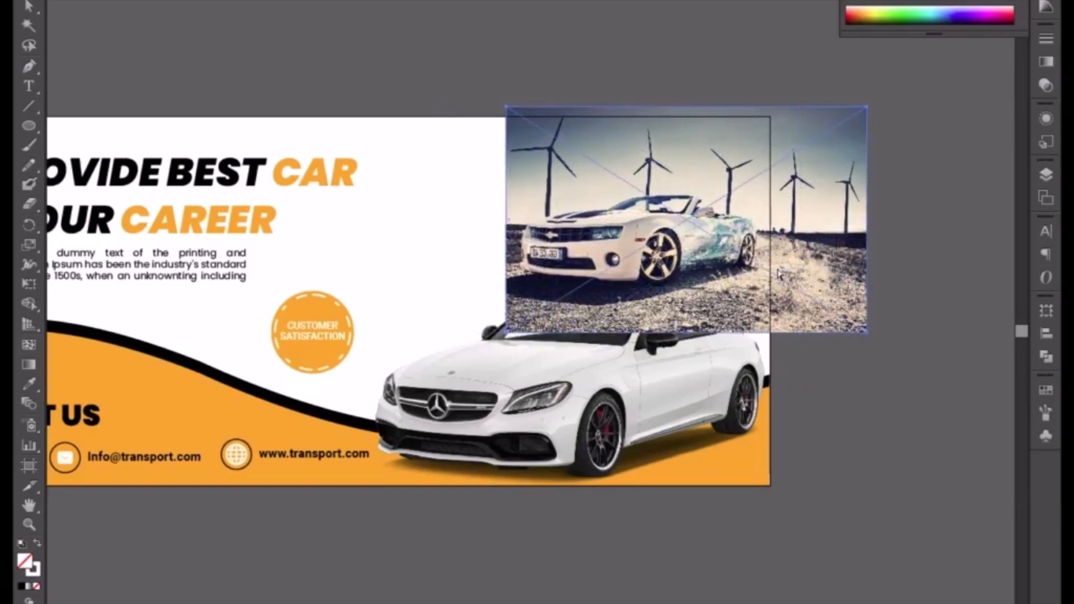
Paste the convertible photo behind the black corner shape and clip it to that shape with a clipping mask
key("ctrl+x")
left_click(702, 234)
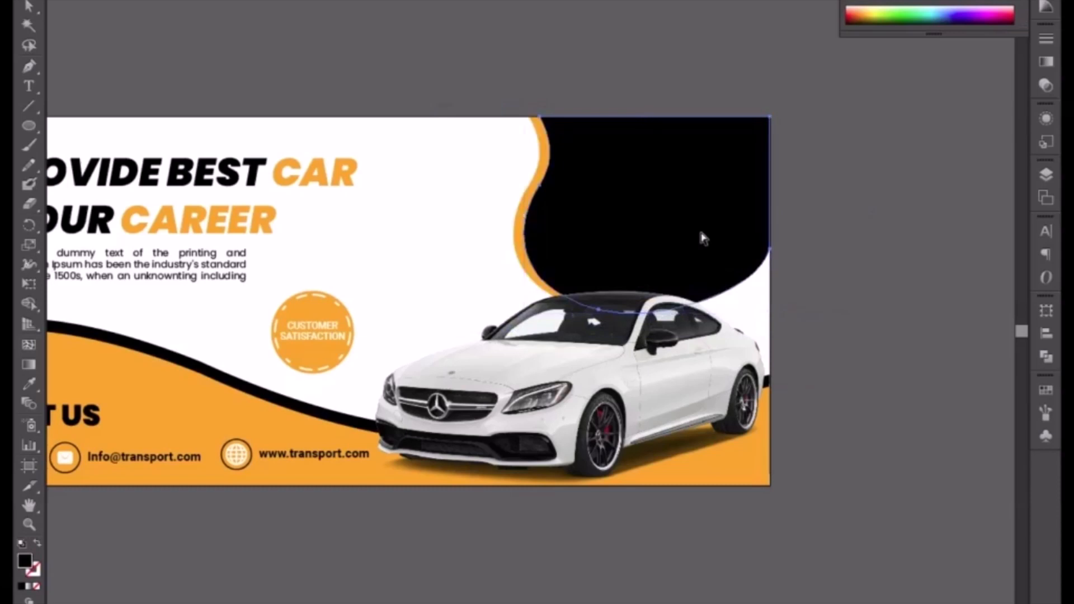
key("ctrl+b")
right_click(703, 237)
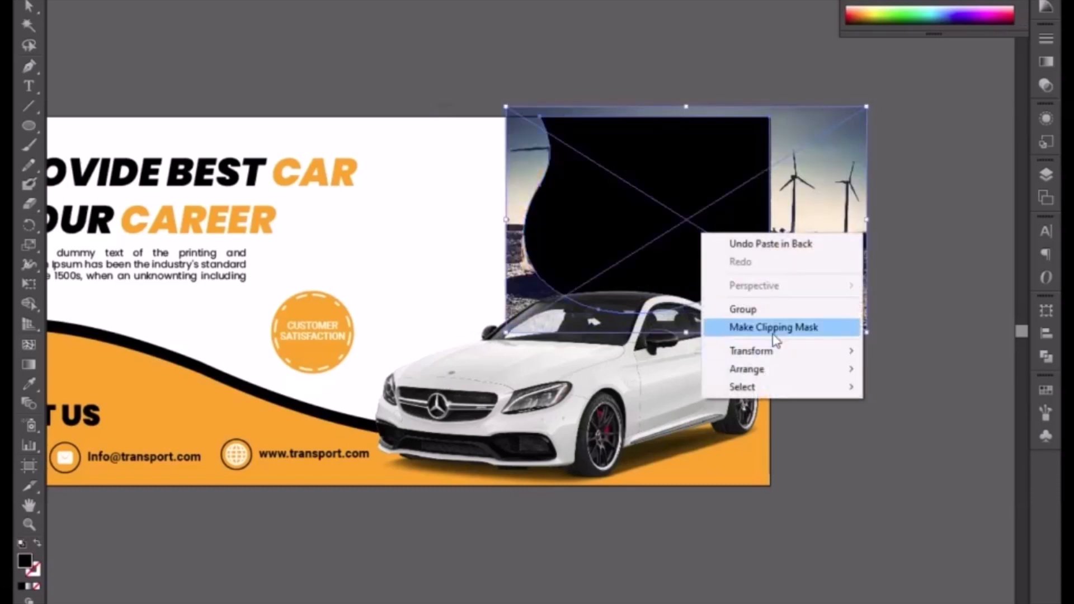
left_click(775, 340)
Shrink the clipped convertible photo slightly so the whole car sits inside the corner mask
left_click(795, 338)
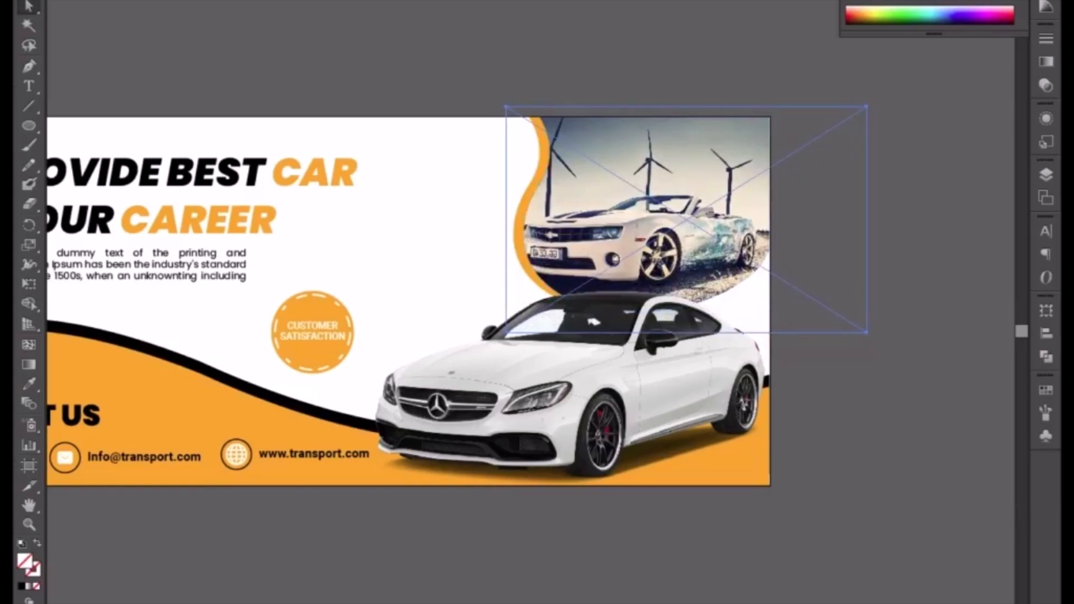
key("v")
left_click_drag(505, 332, 517, 324)
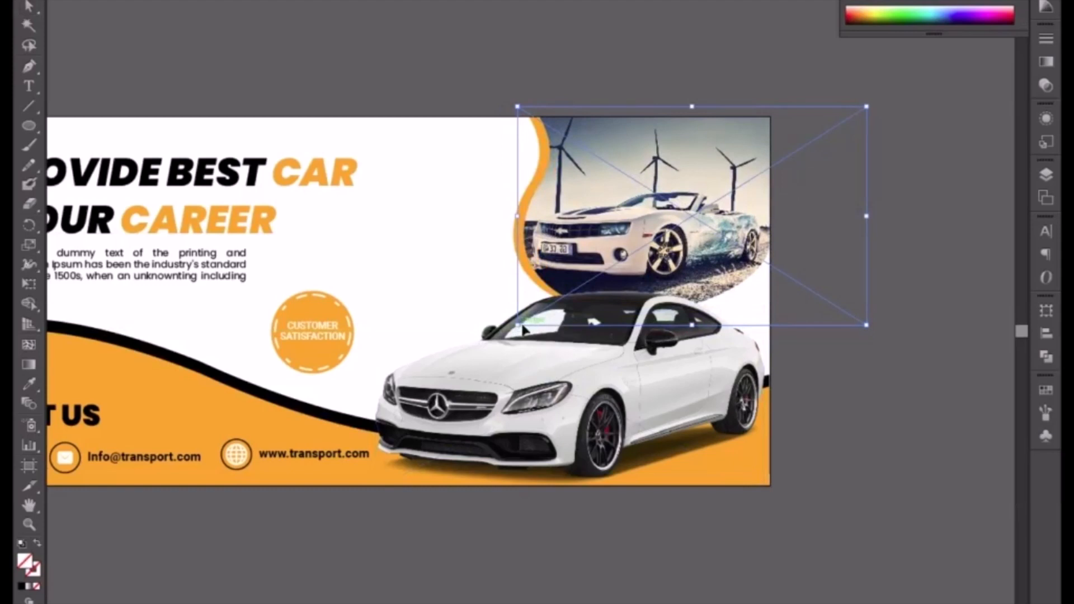
left_click(439, 97)
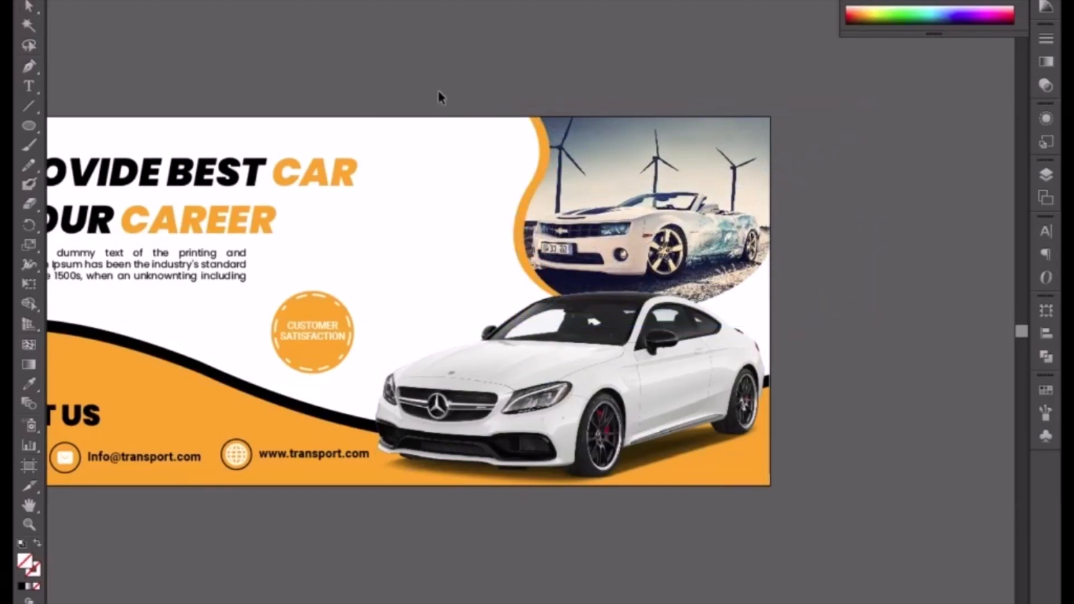
Duplicate the orange corner shape slightly to the right behind the convertible photo and send the original orange shape to the back
left_click(521, 211)
scroll(521, 209, "up", 4)
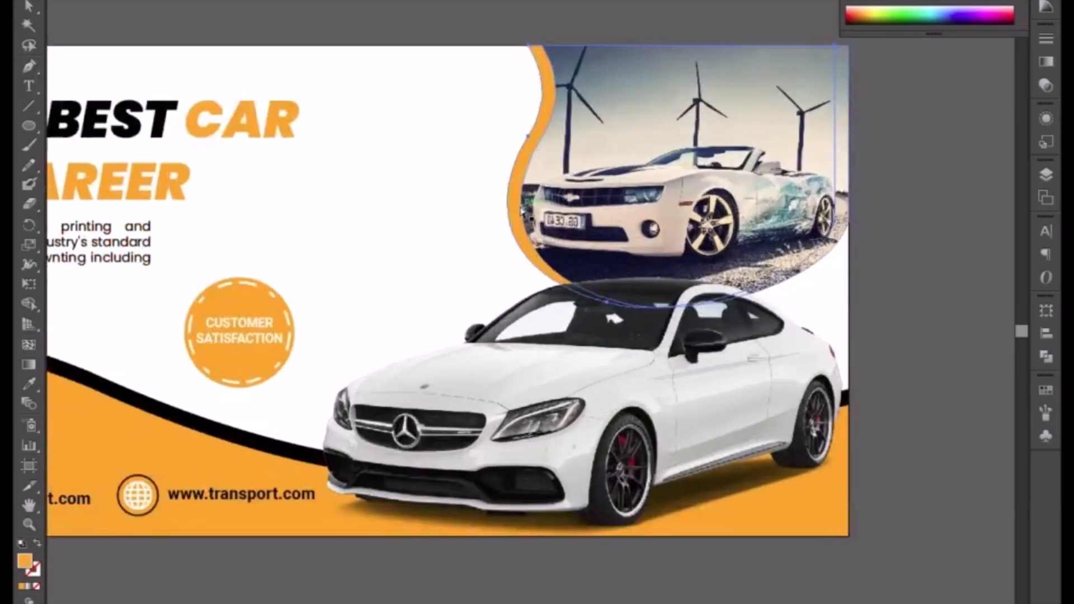
mouse_move(511, 191)
left_mouse_down()
mouse_move(521, 190)
mouse_move(506, 183)
left_mouse_up()
right_click(508, 192)
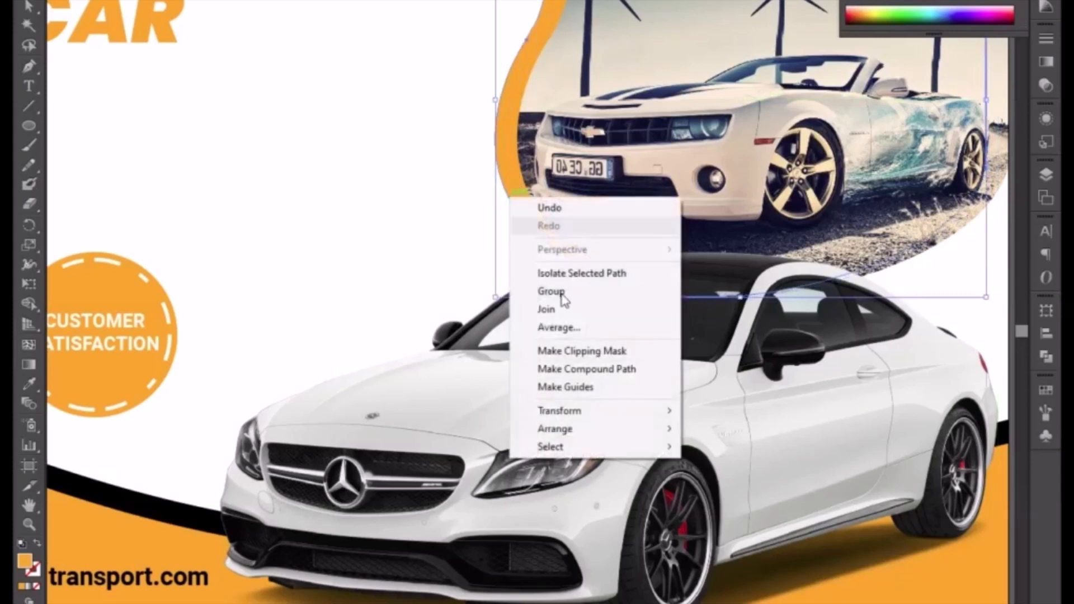
mouse_move(595, 431)
left_click(763, 482)
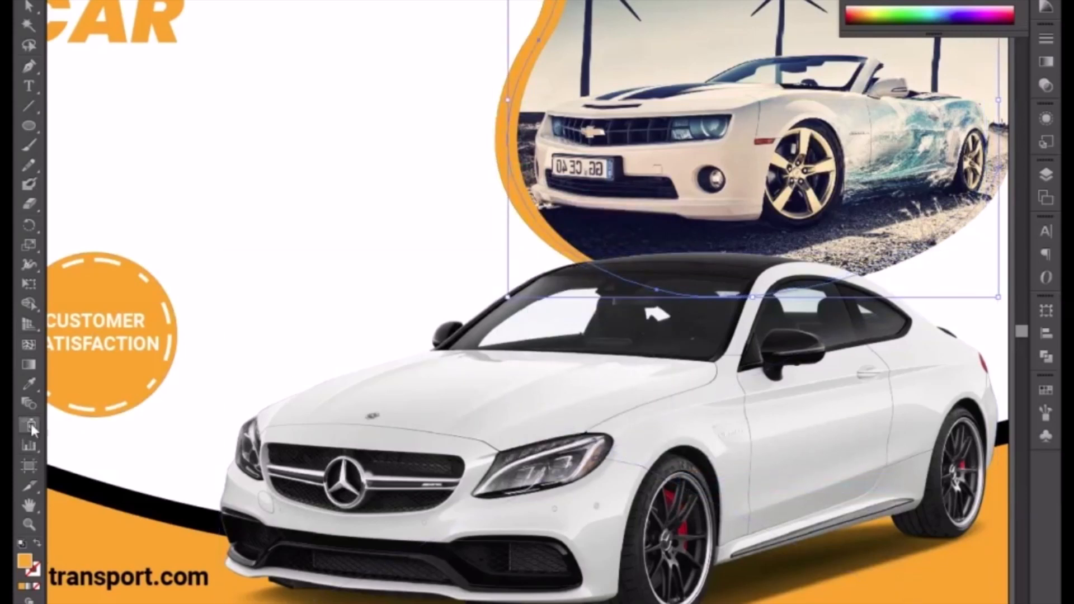
Fill the inner corner copy with the black sampled from the wave's edge, forming a thin line beside the orange
left_click(29, 384)
left_click(117, 482)
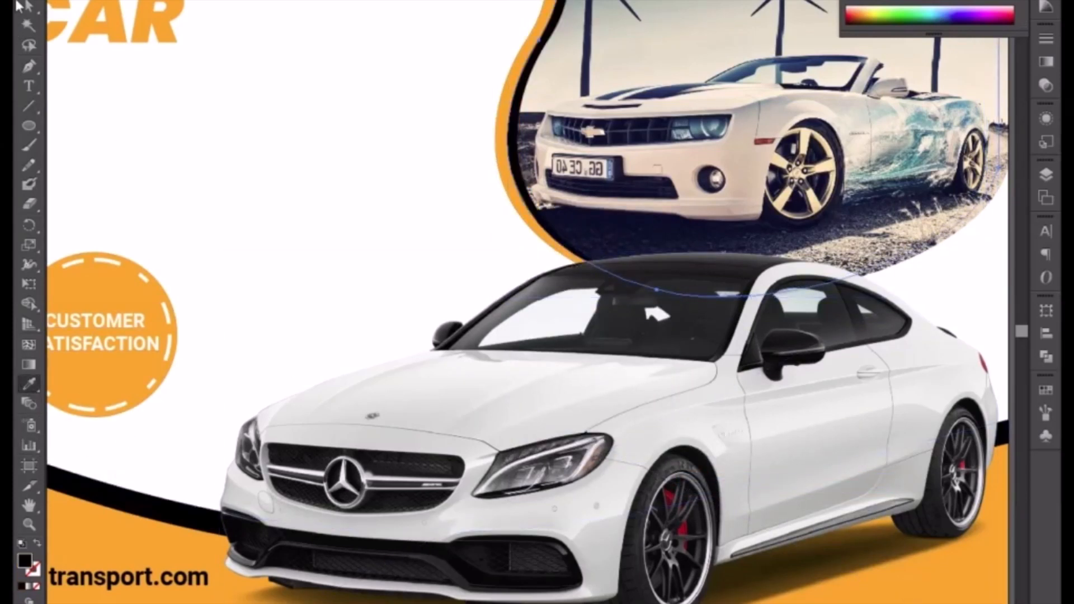
left_click(420, 158)
key("ctrl+minus")
key("ctrl+minus")
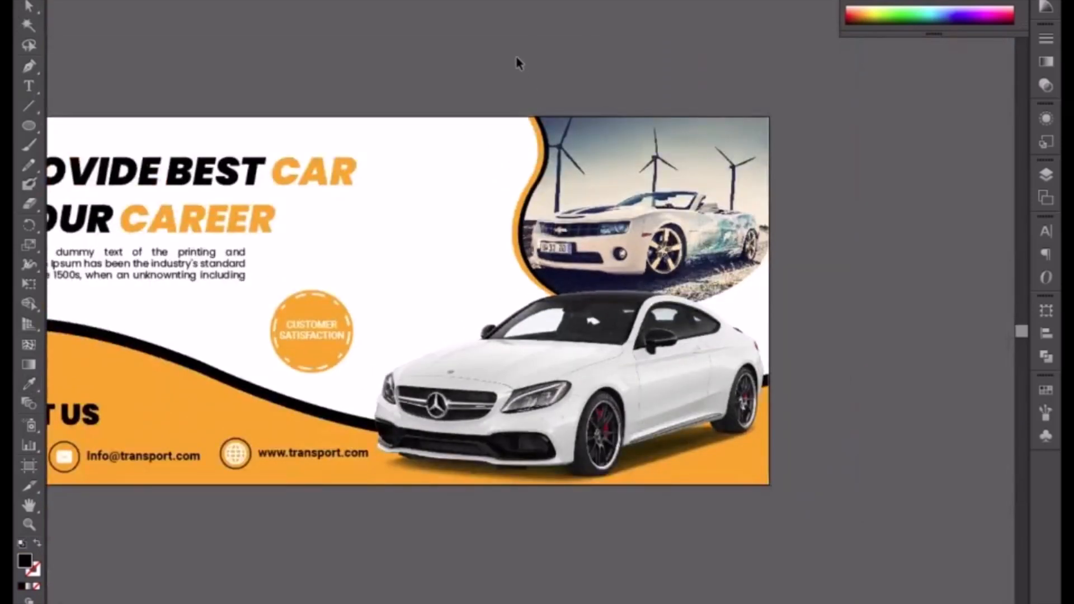
Draw a white rectangle covering the second banner's entire artboard
key("space")
left_click_drag(355, 60, 569, 118)
key("ctrl+minus")
key("space")
left_click_drag(546, 164, 627, 175)
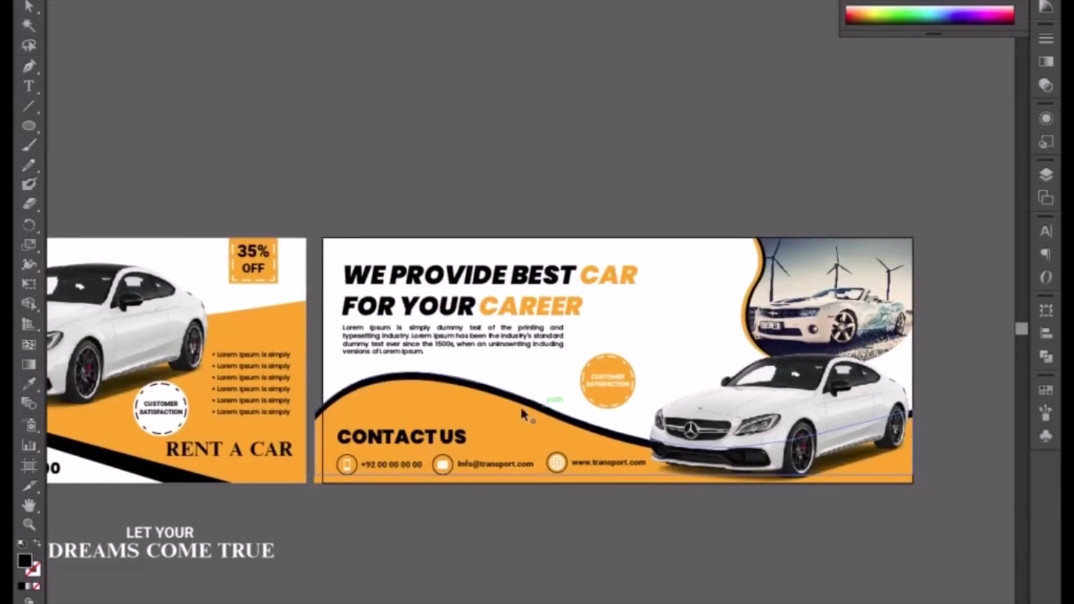
left_click_drag(31, 130, 104, 124)
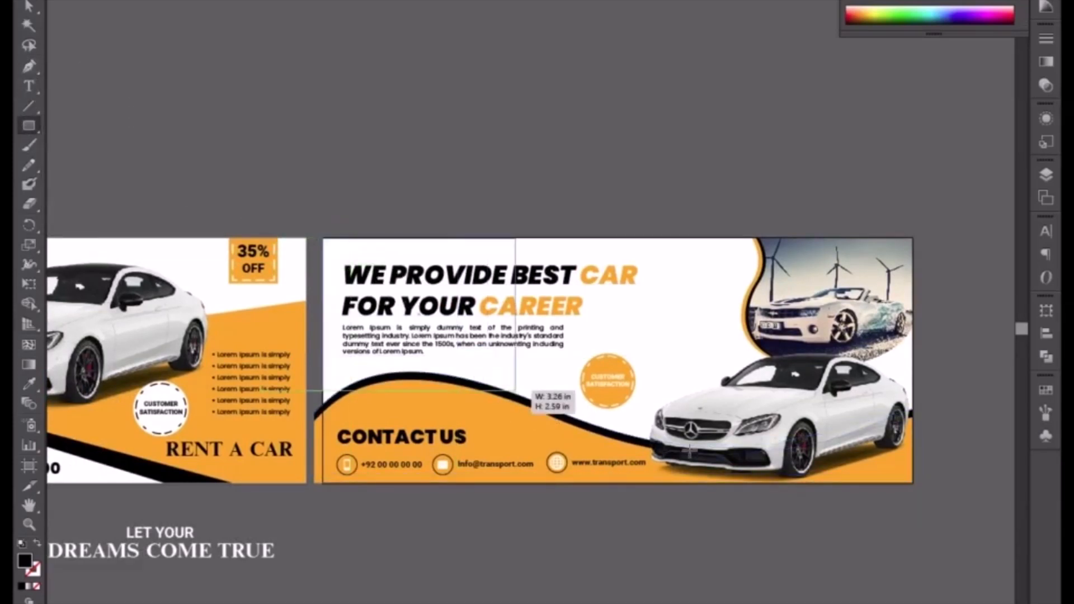
left_click_drag(649, 354, 911, 485)
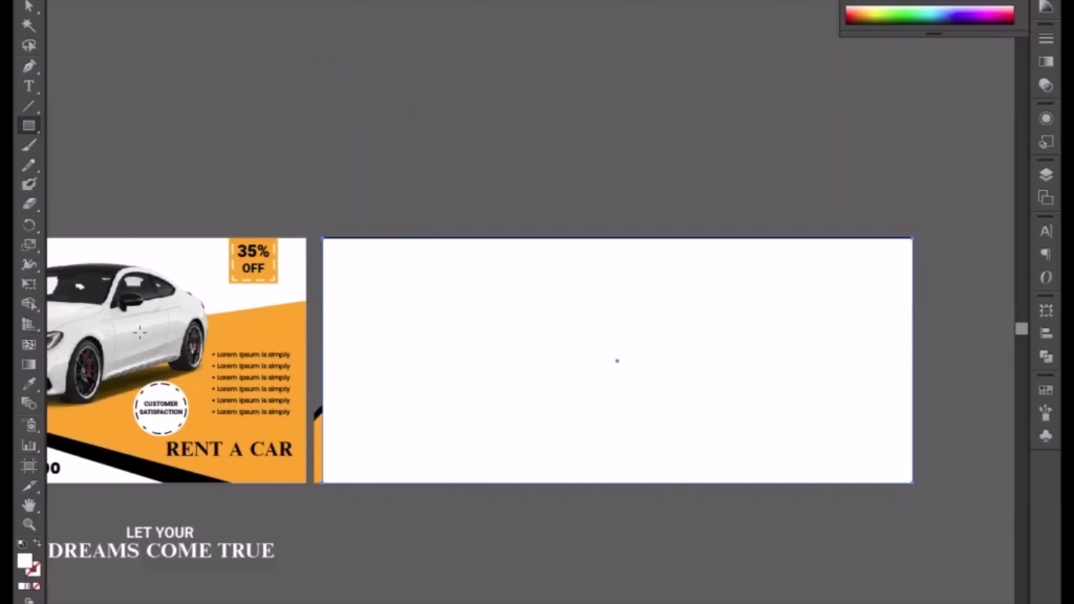
Fill the second banner's background rectangle with light grey DDD9D9 and send it behind all the artwork
double_click(27, 563)
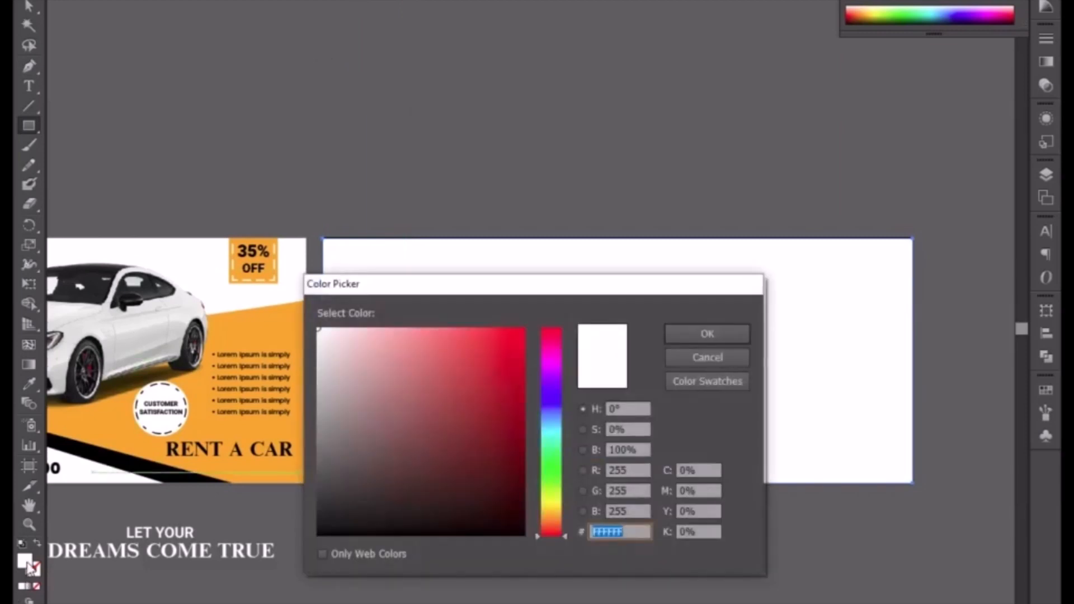
left_click_drag(323, 336, 322, 353)
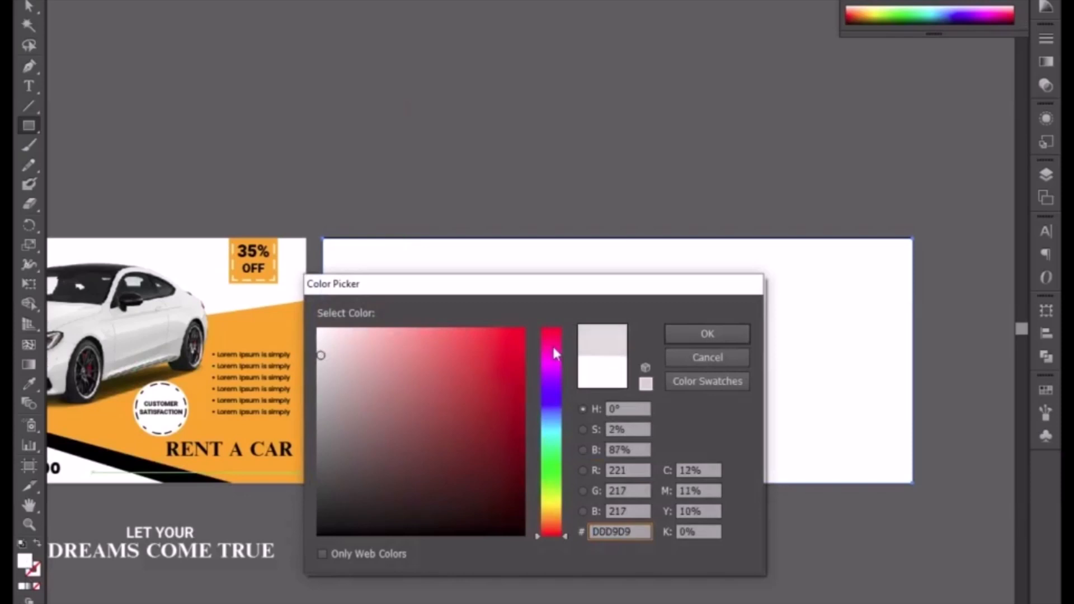
left_click(700, 334)
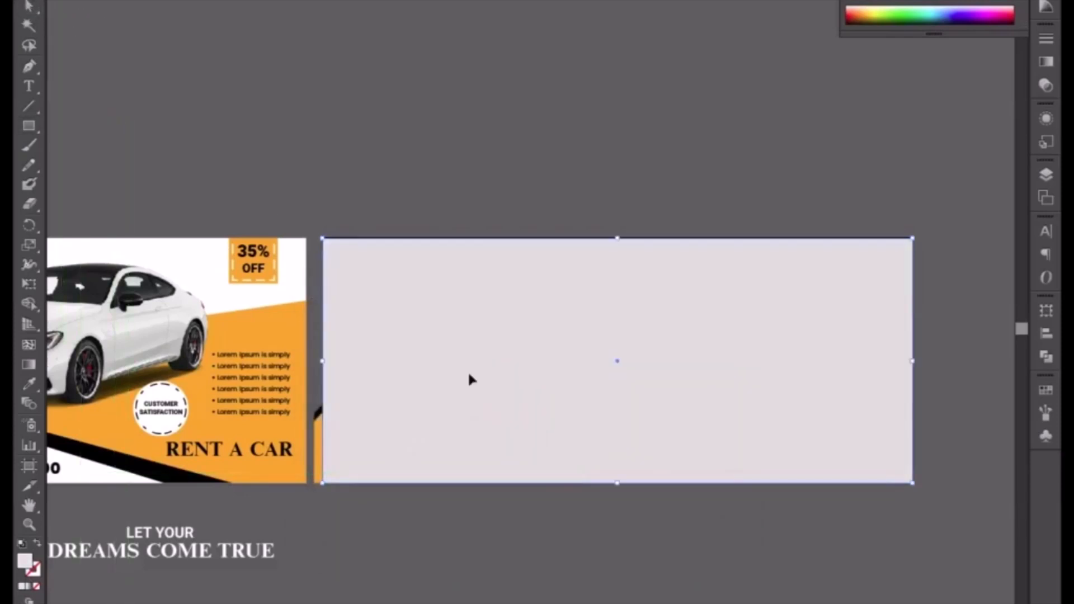
right_click(530, 380)
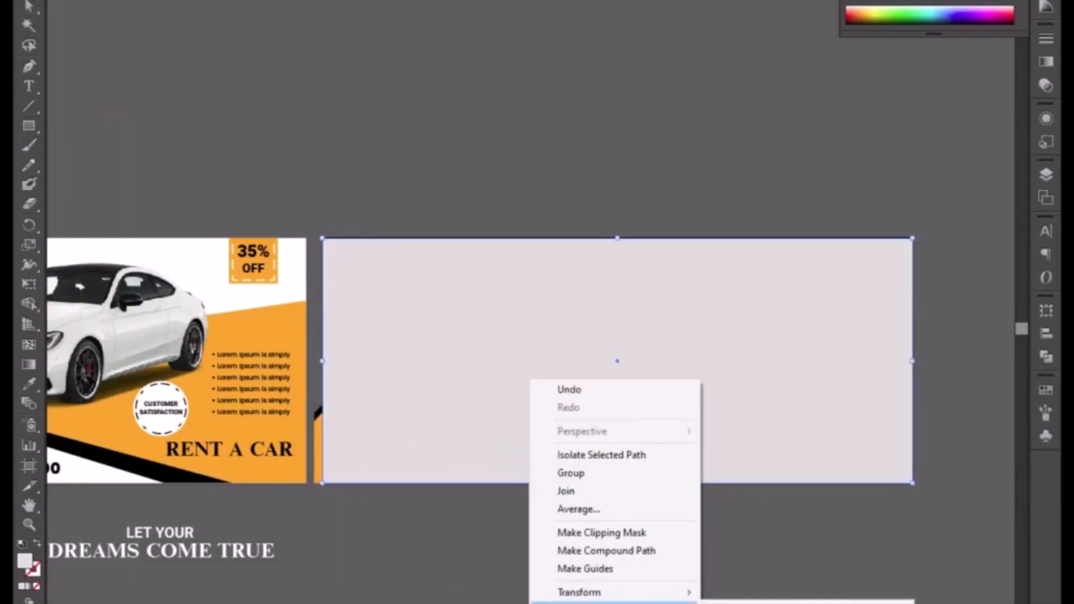
key("ctrl+shift+bracketleft")
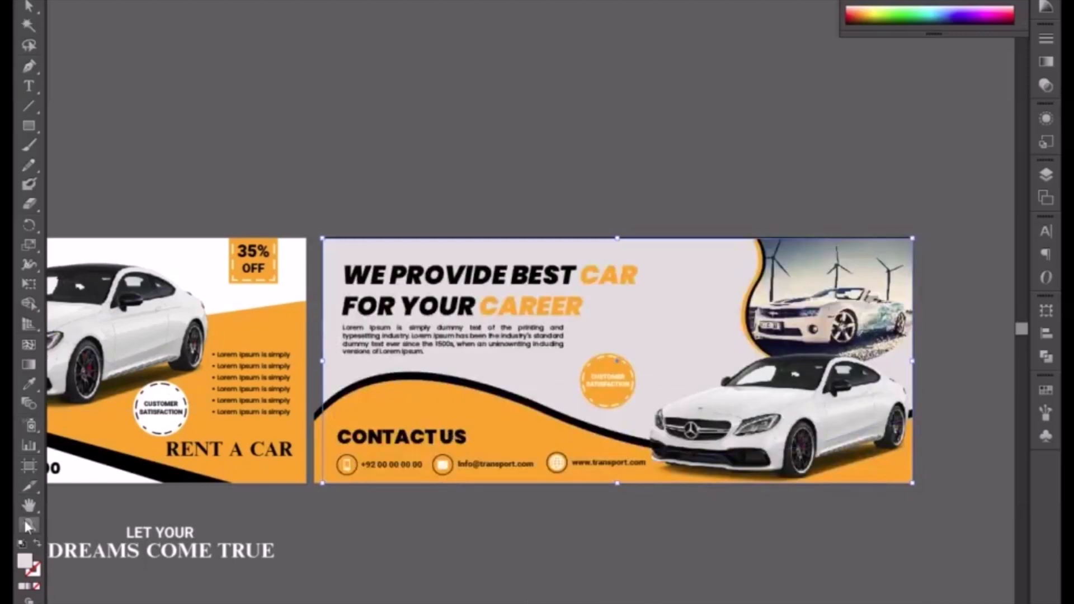
Lighten the second banner's background rectangle fill to E5E3E3
double_click(26, 560)
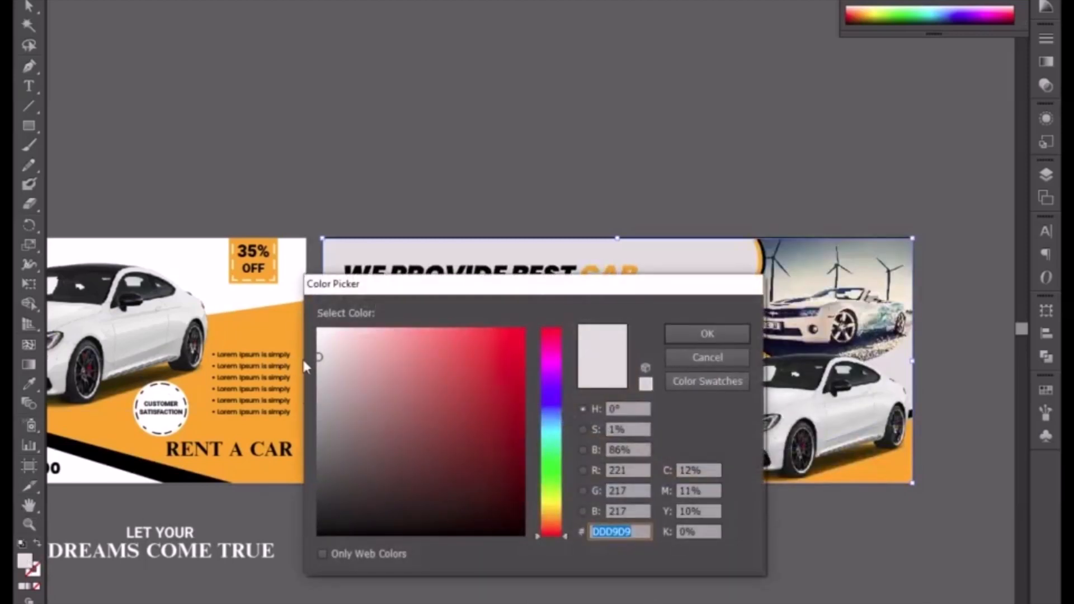
left_click_drag(319, 357, 320, 348)
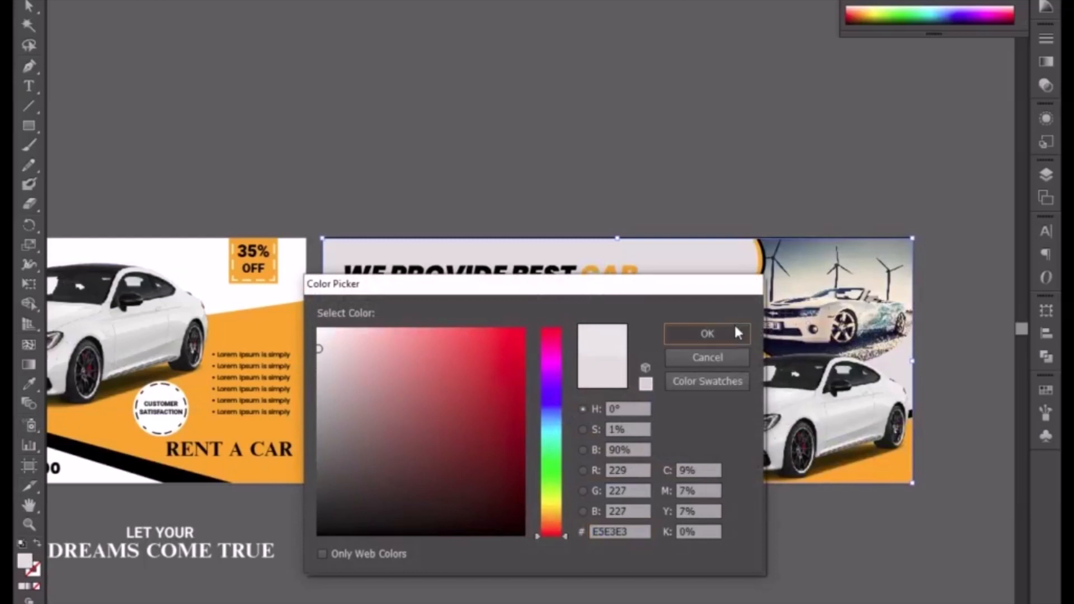
left_click(727, 333)
Stretch the grey background rectangle's upper edge slightly upward to meet the artboard edge, and deselect it
left_click(609, 204)
key("ctrl+equal")
key("ctrl+equal")
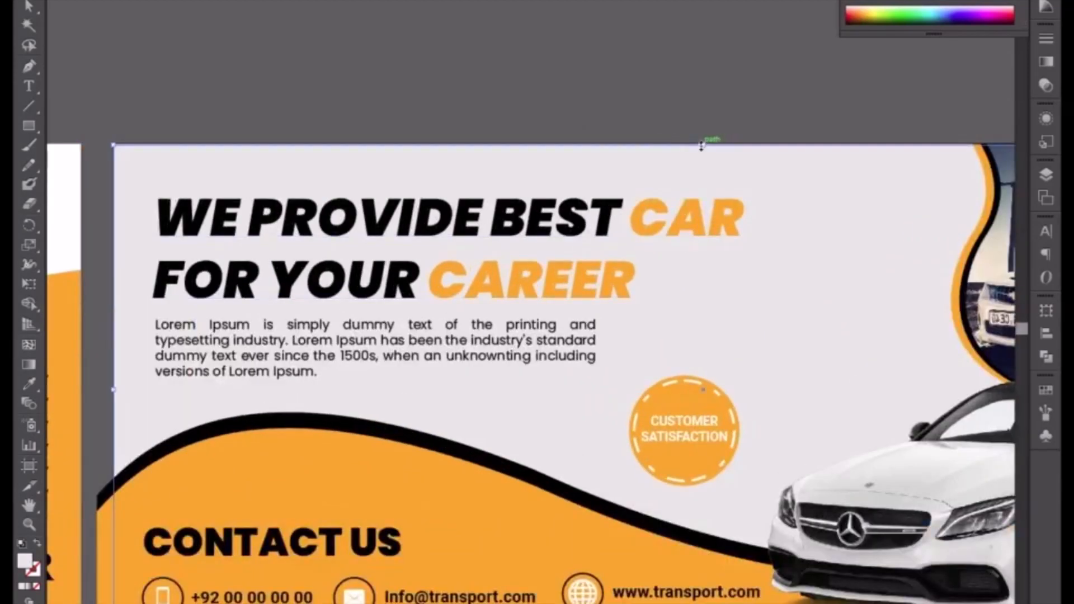
left_click_drag(703, 144, 704, 142)
left_click(697, 108)
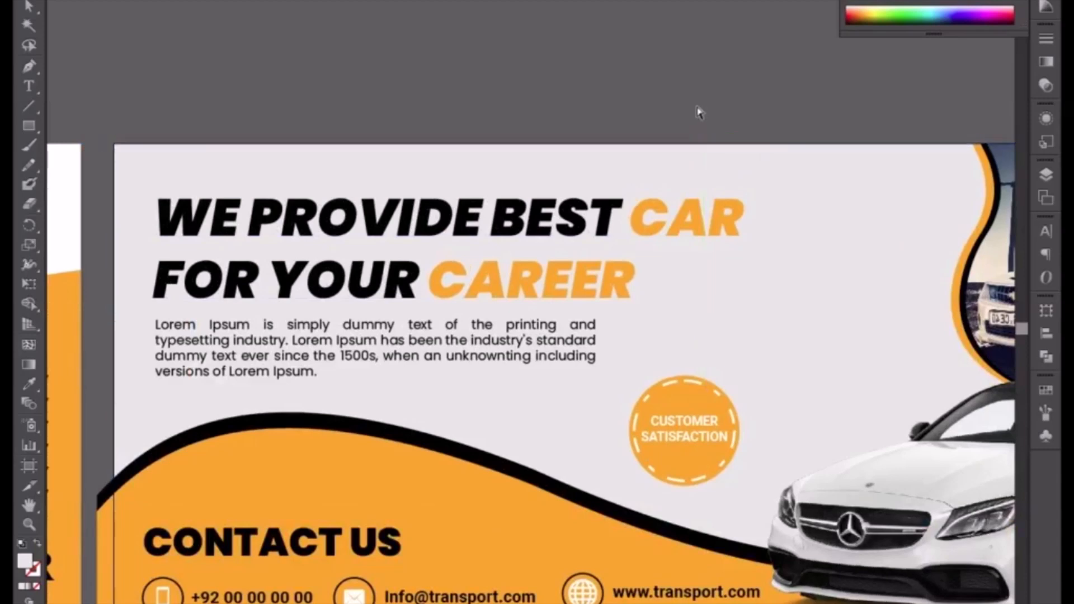
key("ctrl+minus")
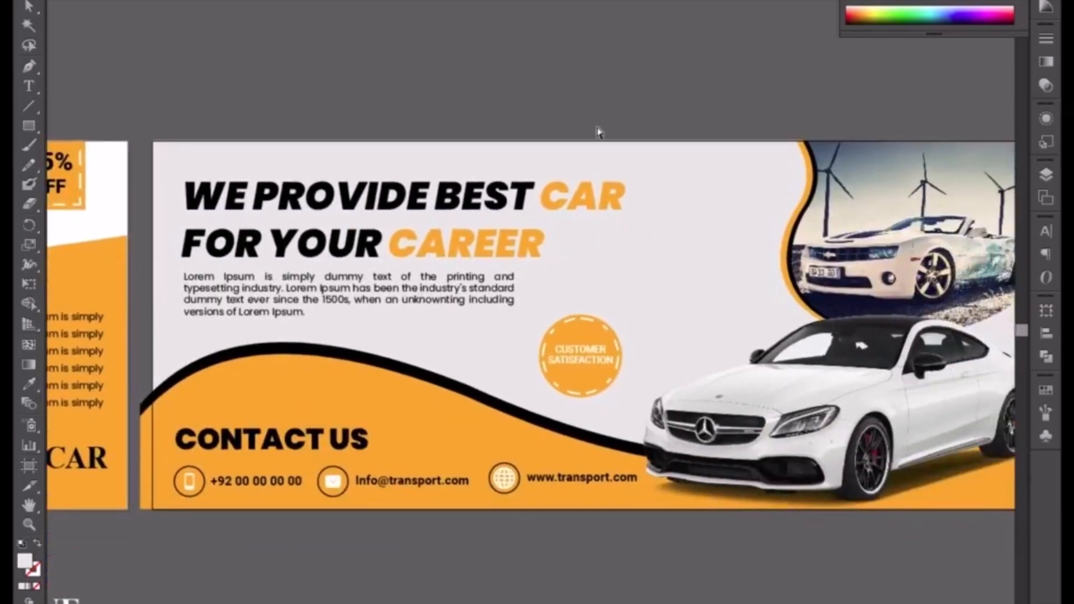
key("ctrl+minus")
left_click_drag(562, 99, 915, 162)
left_click_drag(553, 134, 632, 156)
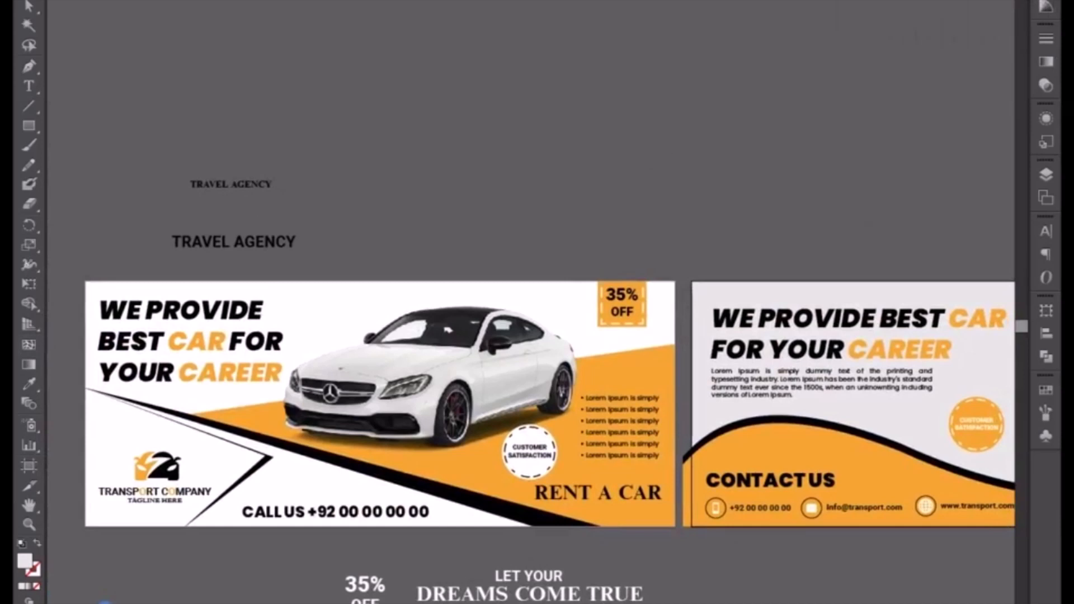
left_click_drag(817, 193, 782, 194)
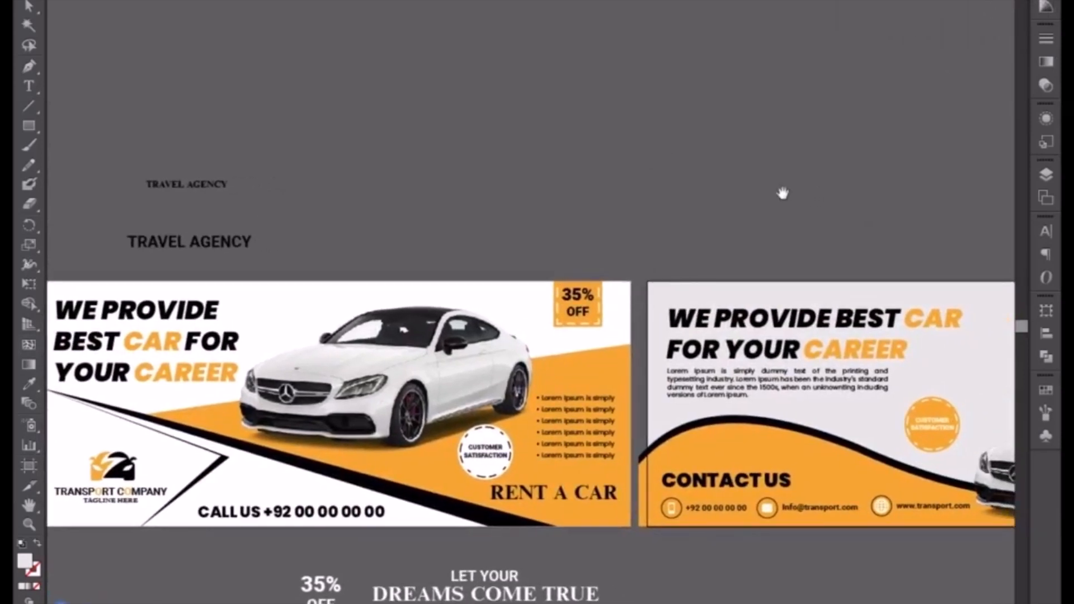